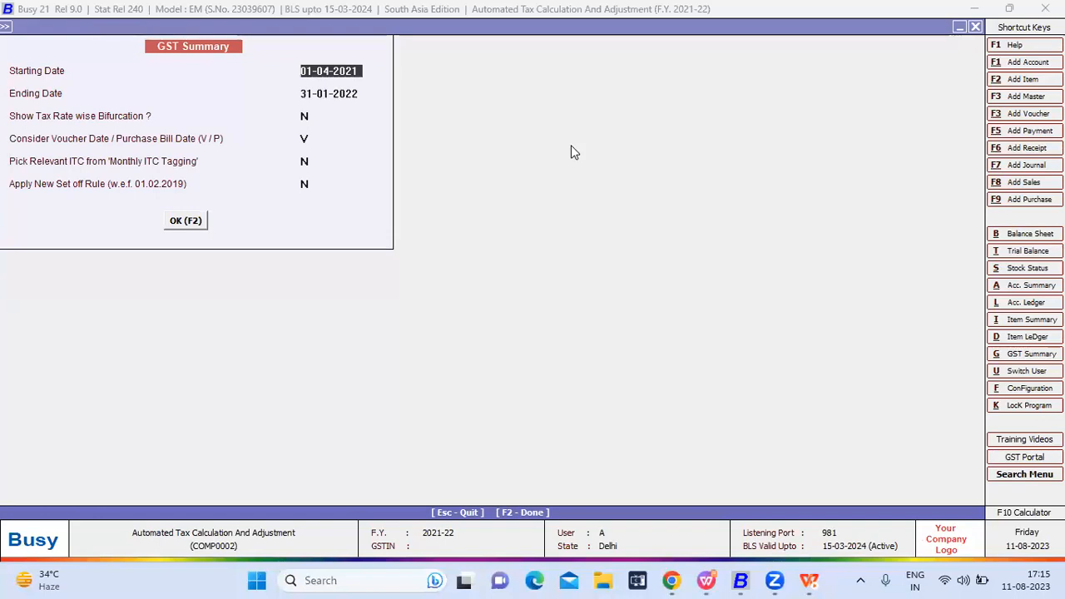
Keep the period 01-04-2021 to 31-01-2022, enable tax rate wise bifurcation, and use the voucher date (V) as the date basis.
{"action": "key", "text": "Return"}
{"action": "key", "text": "Return"}
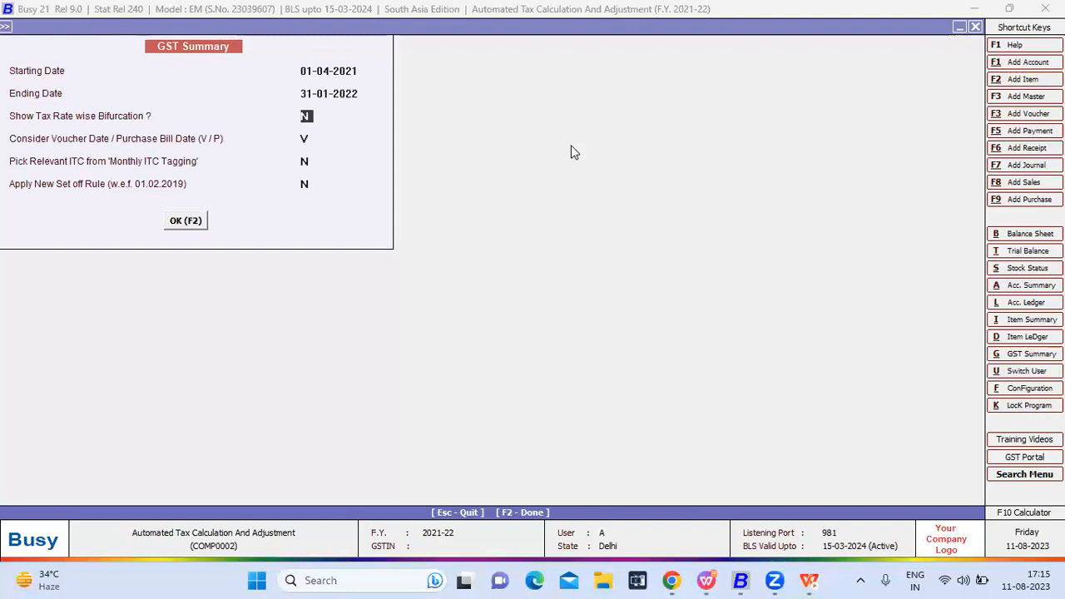
{"action": "type", "text": "y"}
{"action": "key", "text": "Return"}
{"action": "type", "text": "P"}
{"action": "type", "text": "V"}
{"action": "key", "text": "Return"}
{"action": "left_click", "coordinate": [337, 74]}
{"action": "left_click", "coordinate": [338, 93]}
{"action": "left_click", "coordinate": [321, 79]}
{"action": "left_click", "coordinate": [321, 93]}
{"action": "left_click", "coordinate": [319, 73]}
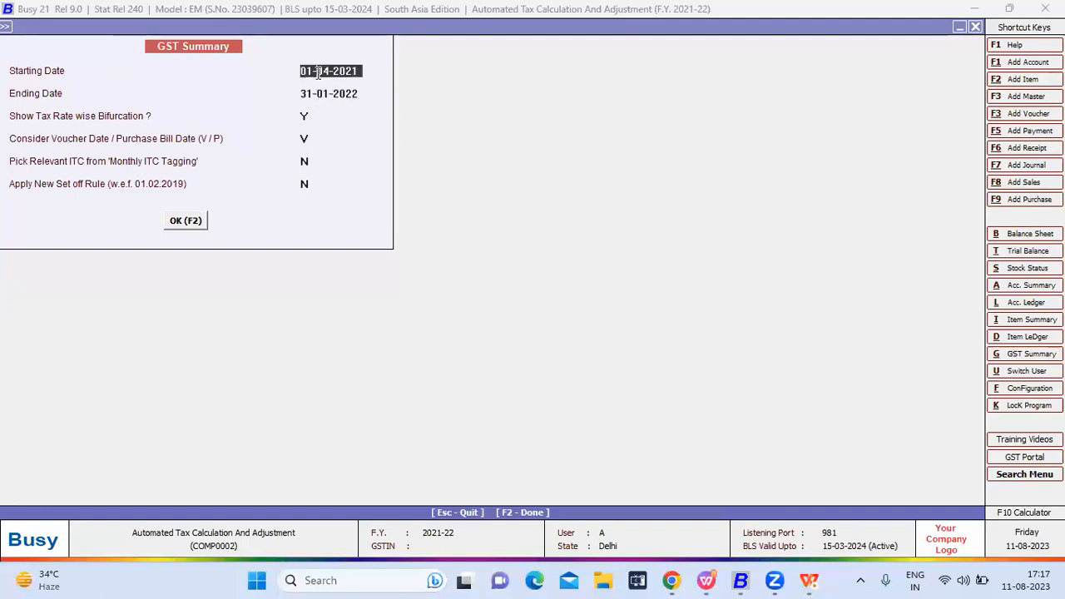
{"action": "left_click", "coordinate": [320, 95]}
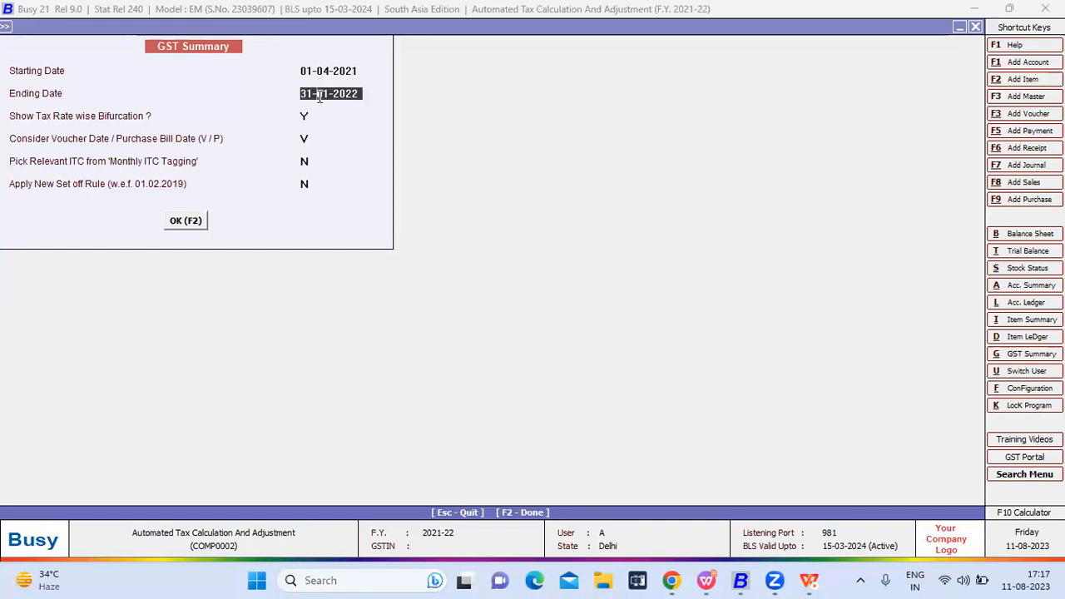
Leave the monthly ITC tagging and new set off rule options at N and generate the GST Summary report.
{"action": "left_click", "coordinate": [313, 159]}
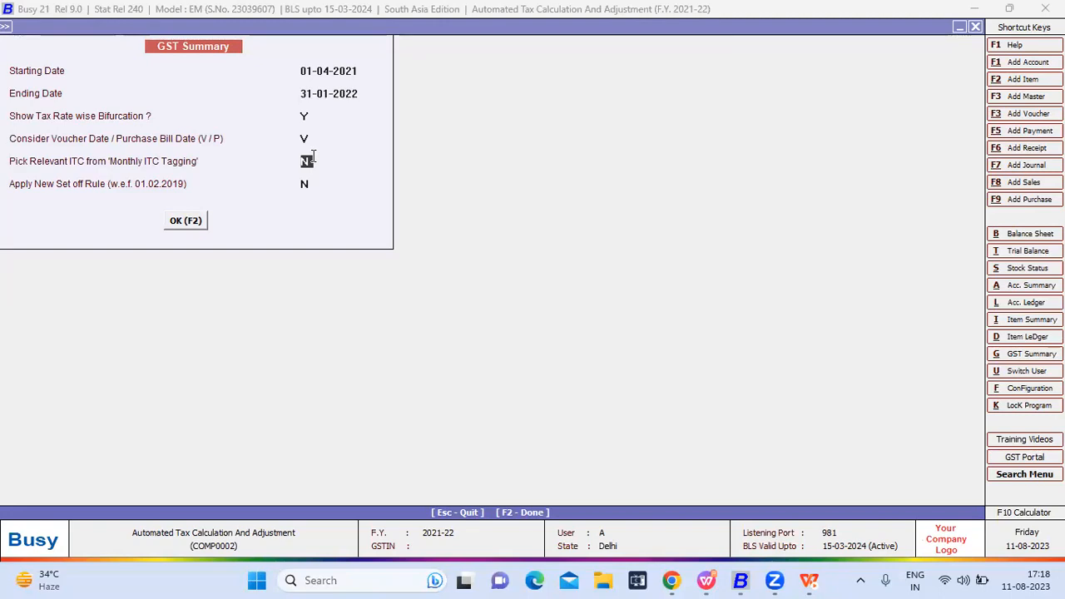
{"action": "key", "text": "Return"}
{"action": "key", "text": "Return"}
{"action": "key", "text": "Return"}
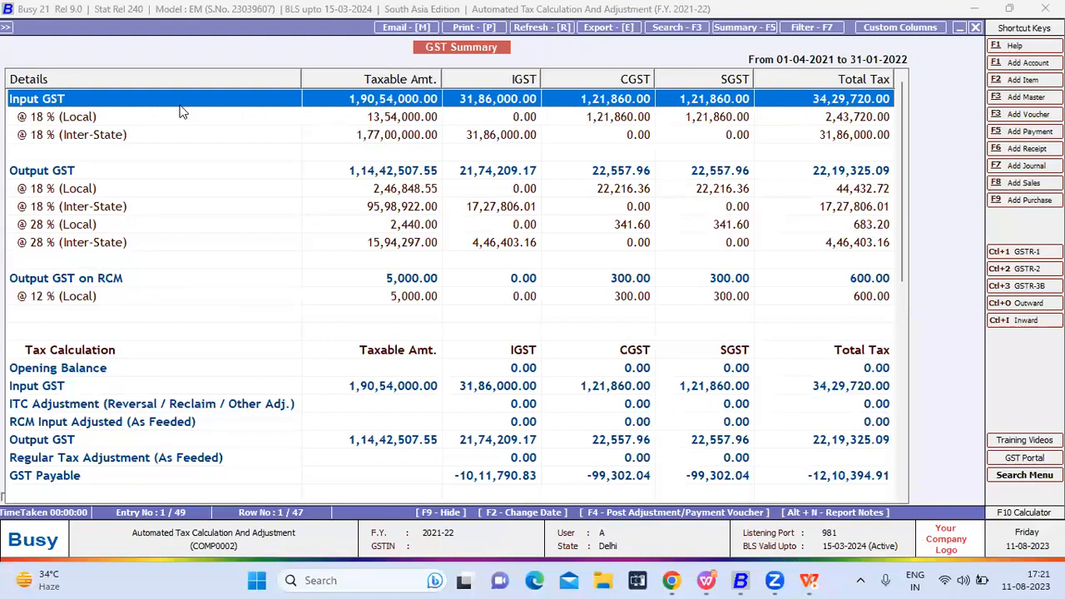
Review the rate-wise local and inter-state rows under Input GST, Output GST and Output GST on RCM.
{"action": "key", "text": "Down"}
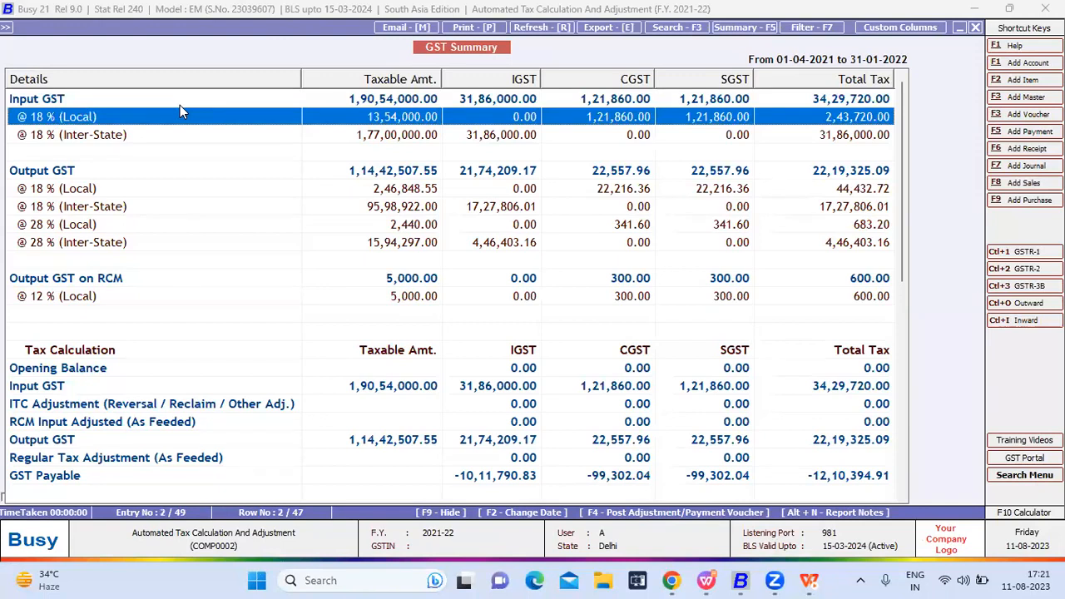
{"action": "key", "text": "Down"}
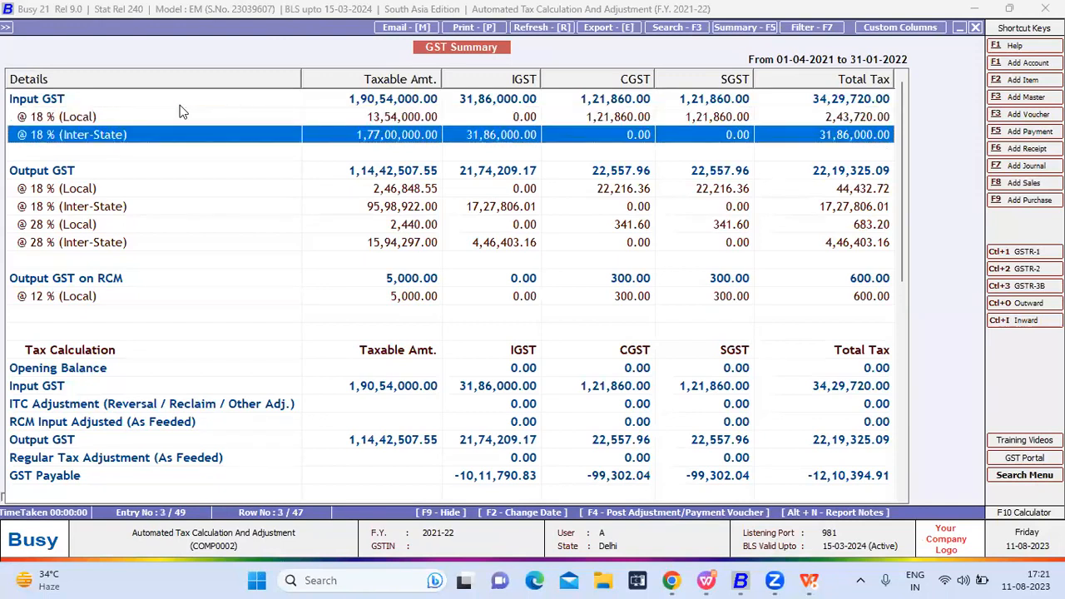
{"action": "key", "text": "Down"}
{"action": "key", "text": "Down"}
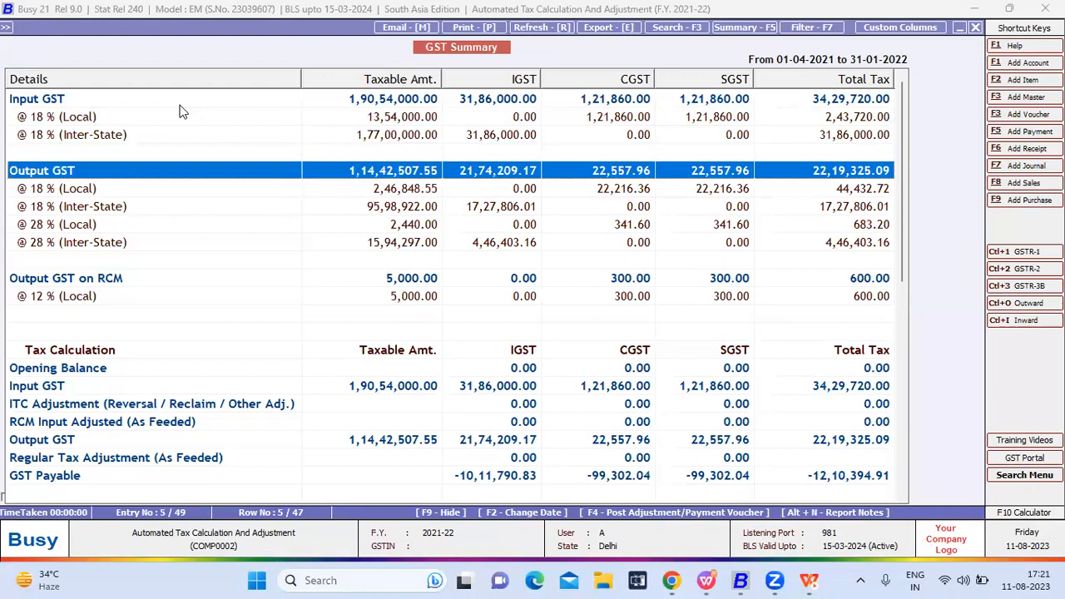
{"action": "key", "text": "Down"}
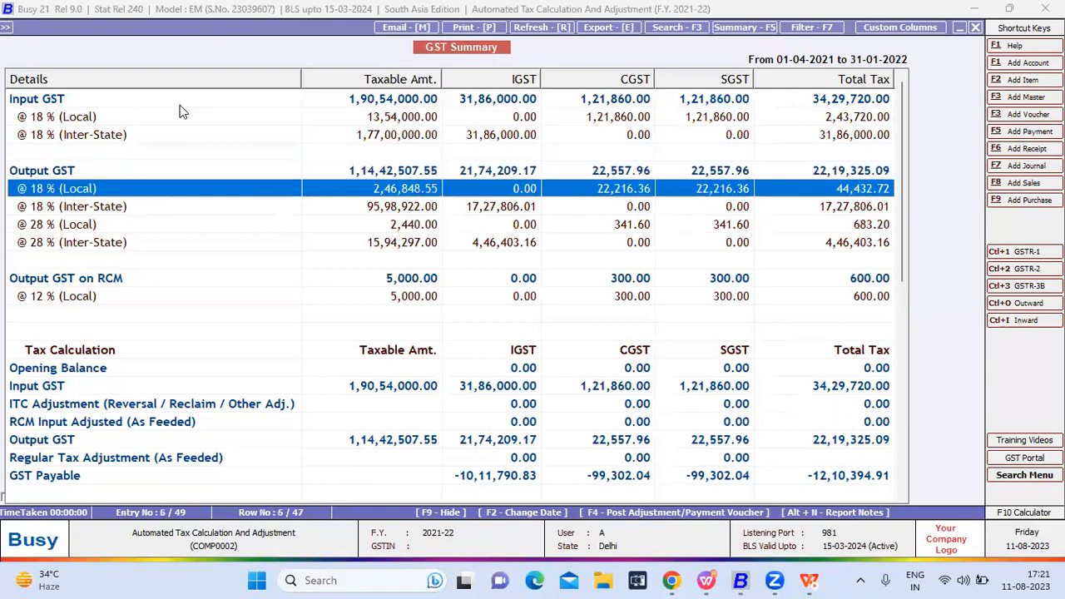
{"action": "key", "text": "Down"}
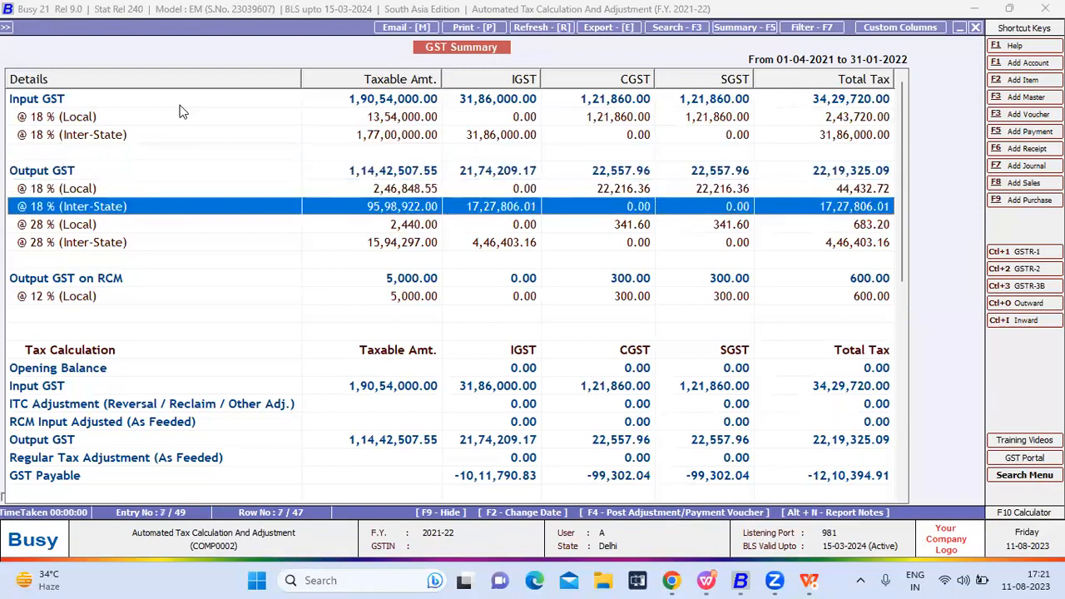
{"action": "key", "text": "Down"}
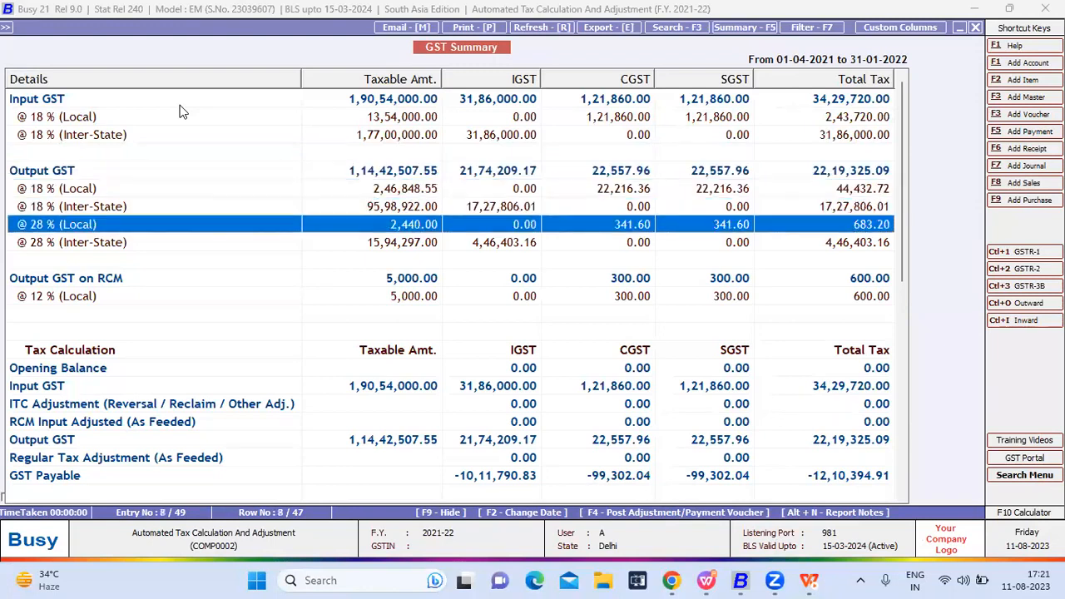
{"action": "key", "text": "Down"}
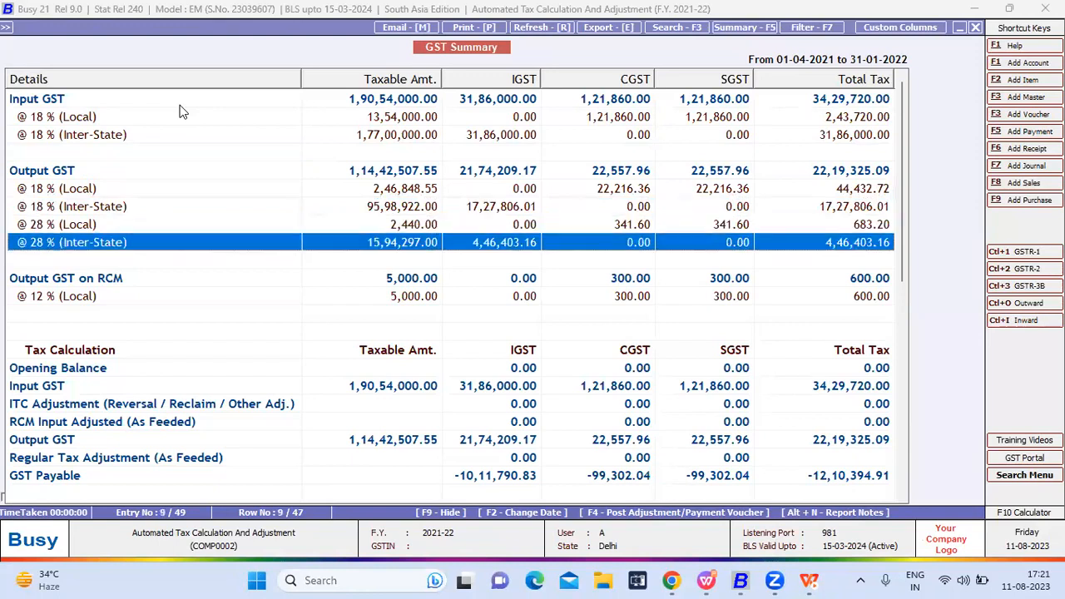
{"action": "key", "text": "Down"}
{"action": "key", "text": "Down"}
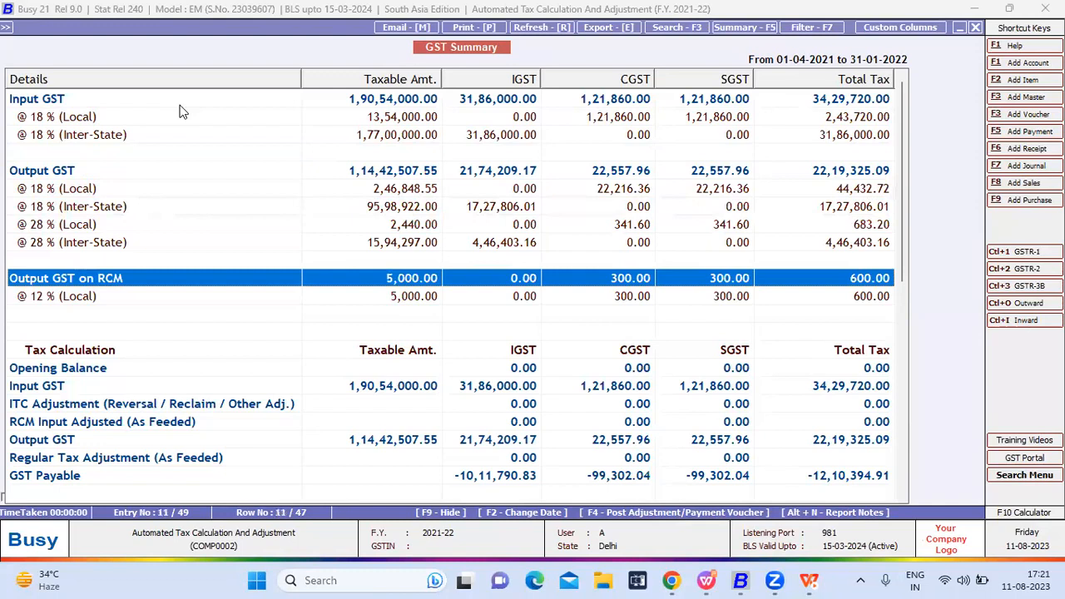
{"action": "key", "text": "Down"}
{"action": "key", "text": "Down"}
{"action": "key", "text": "Down"}
{"action": "key", "text": "Down"}
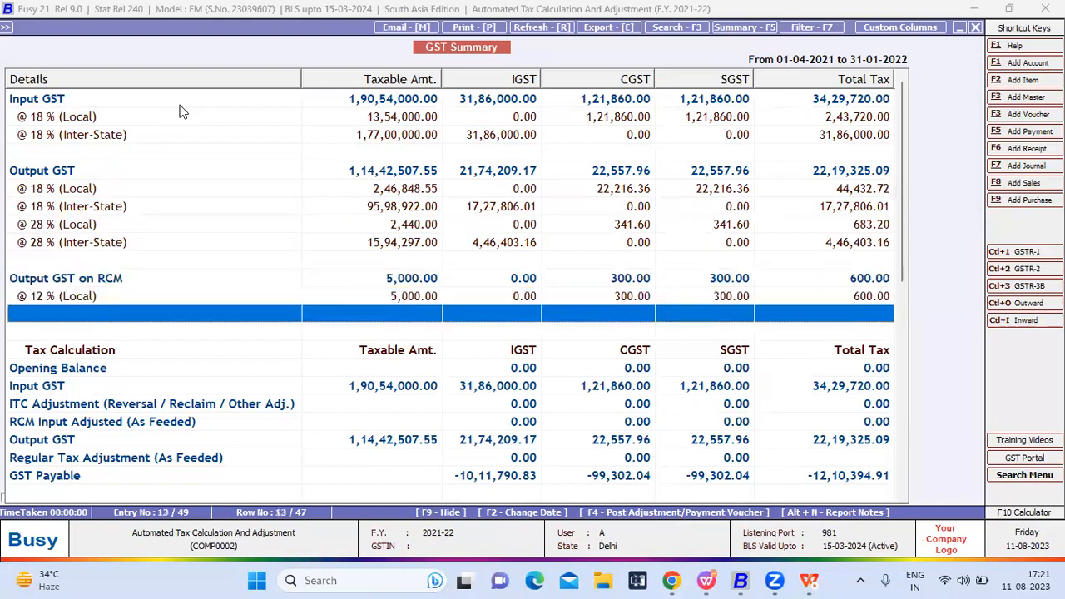
Examine the Tax Calculation section row by row, from Opening Balance through the adjustments to GST Payable.
{"action": "key", "text": "Down"}
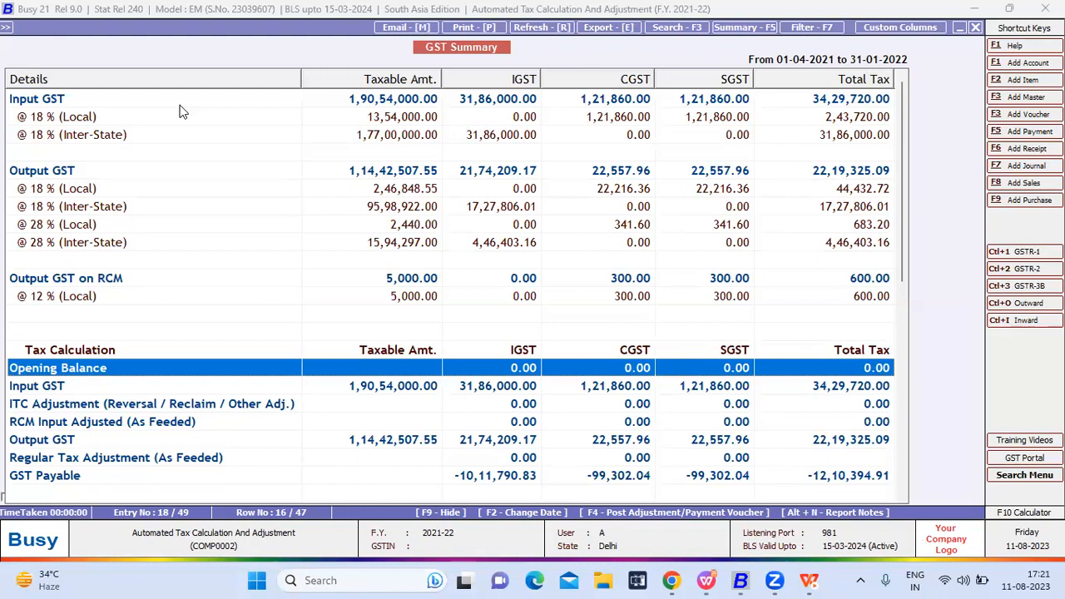
{"action": "key", "text": "Down"}
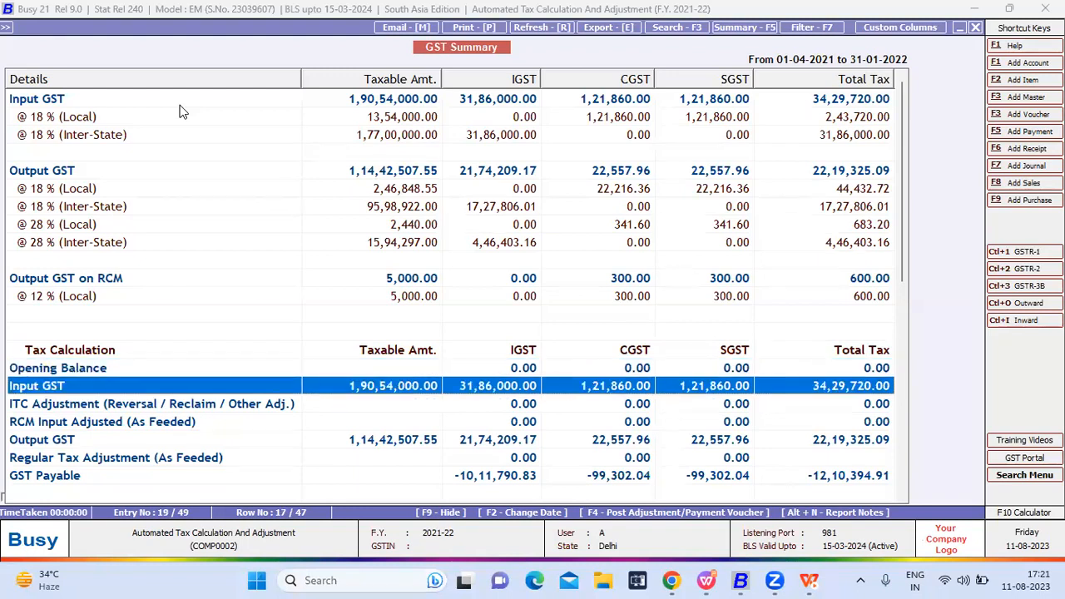
{"action": "key", "text": "Down"}
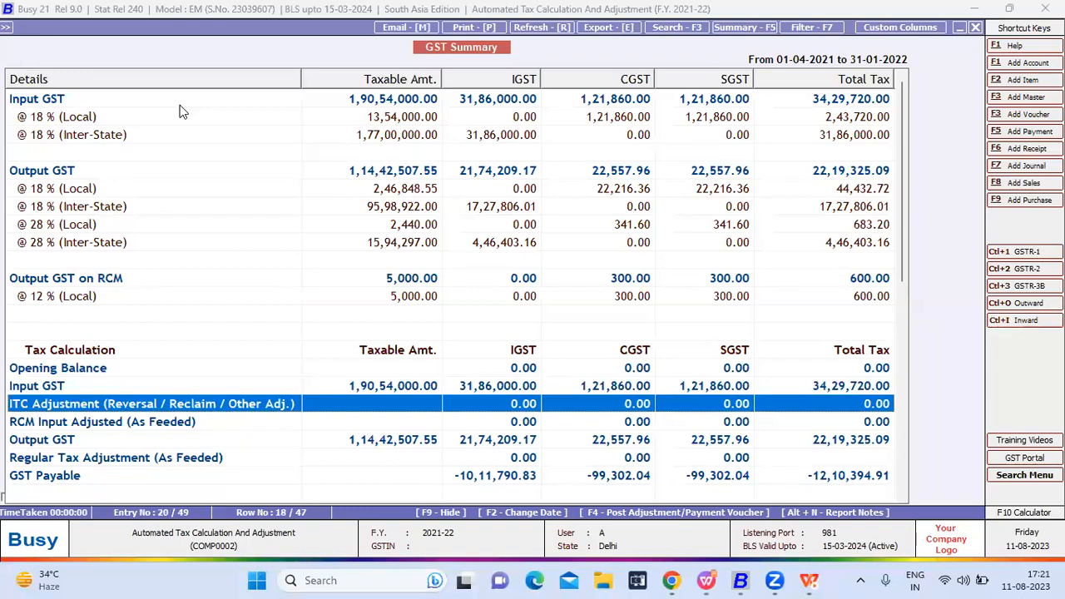
{"action": "key", "text": "Down"}
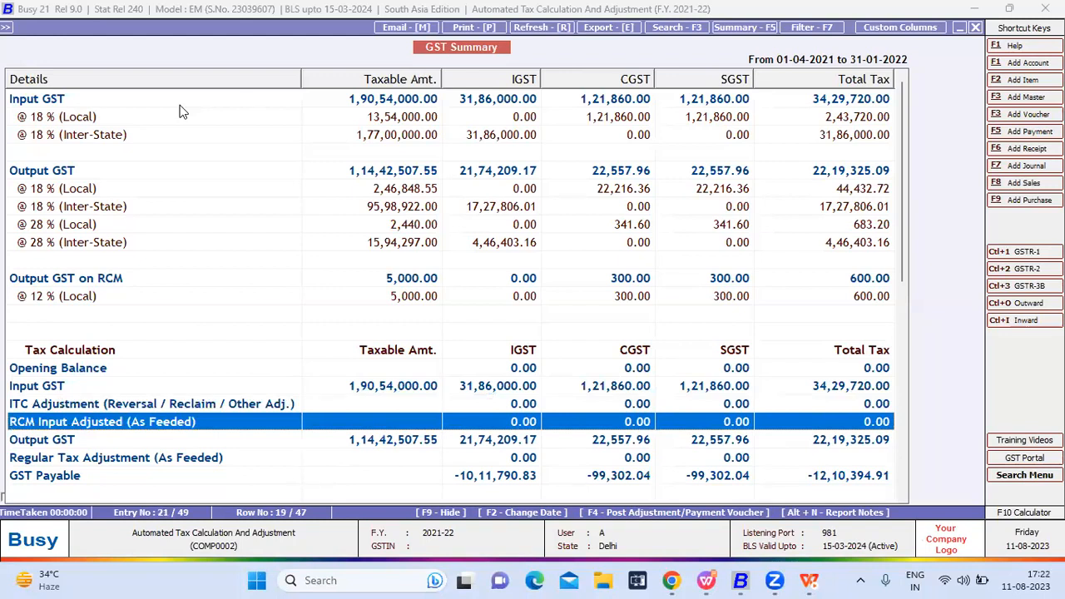
{"action": "key", "text": "Down"}
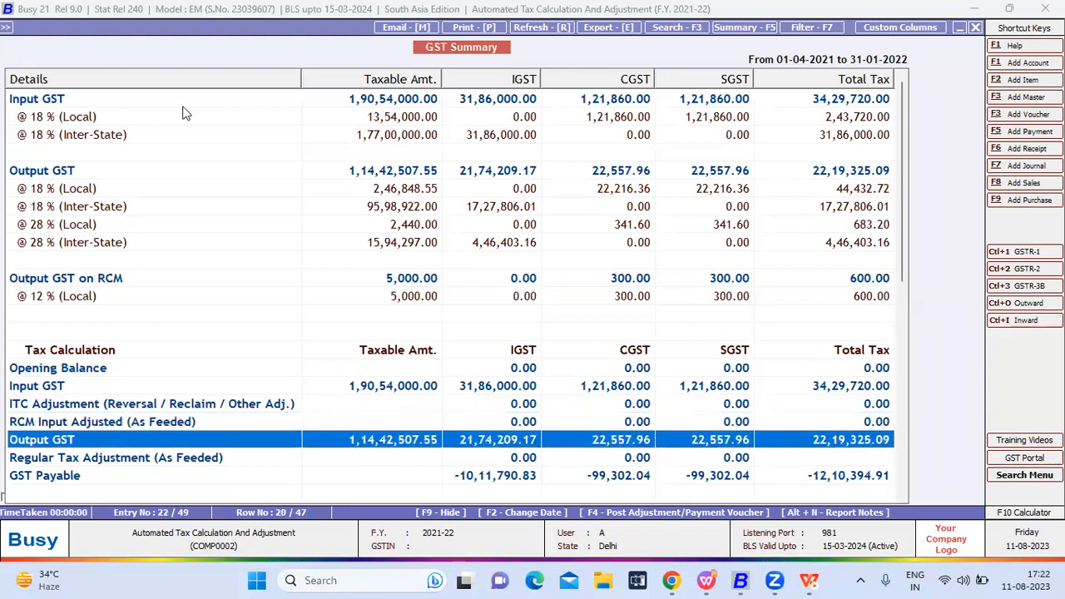
{"action": "scroll", "coordinate": [216, 130], "scroll_direction": "down", "scroll_amount": 2}
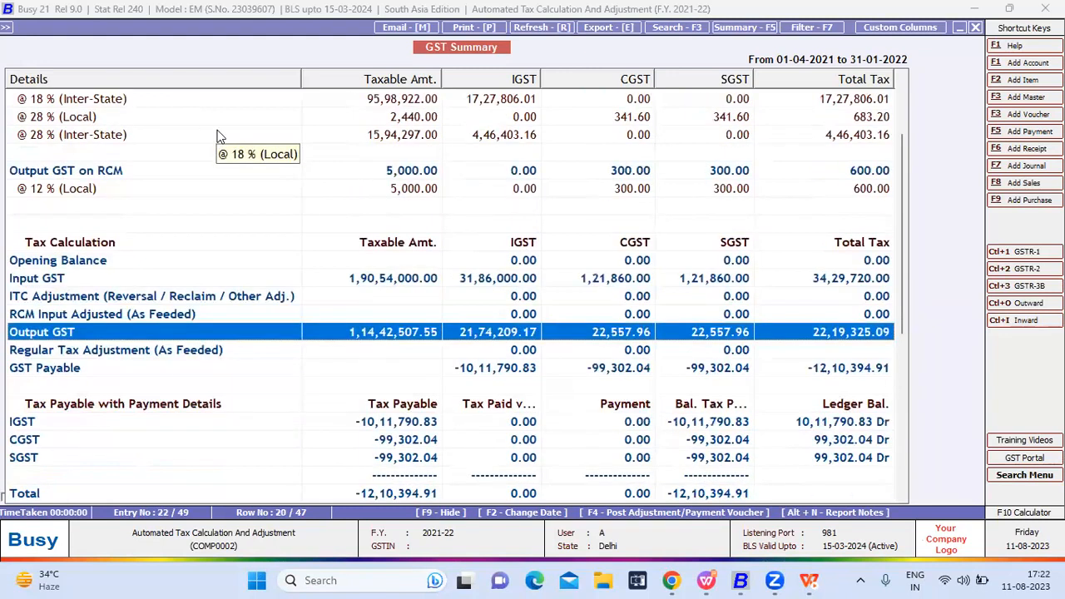
{"action": "key", "text": "Down"}
{"action": "key", "text": "Down"}
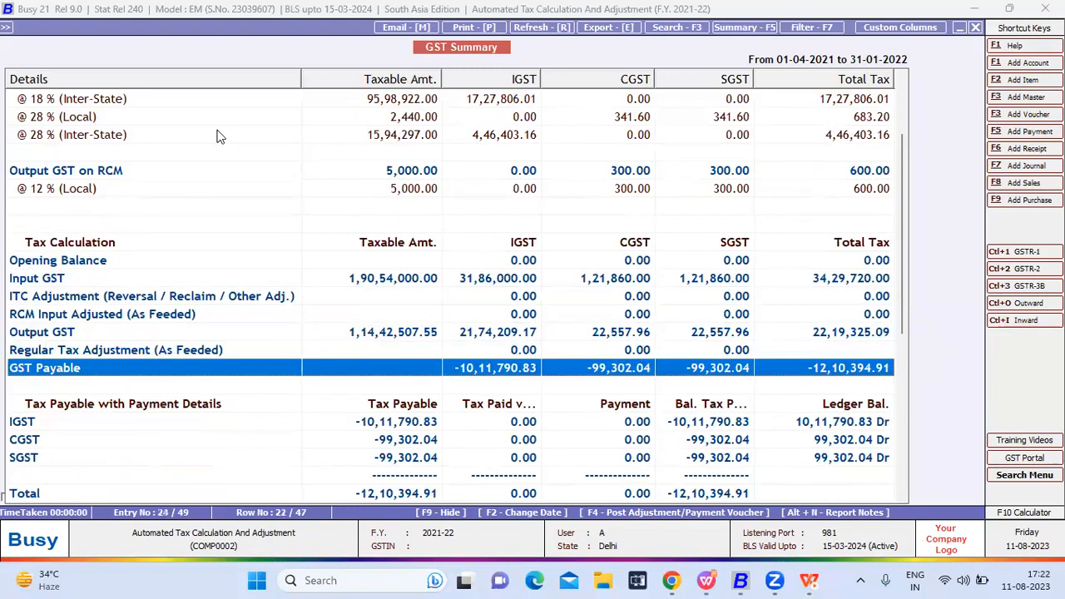
Check the IGST, CGST and SGST rows under Tax Payable with Payment Details.
{"action": "key", "text": "Down"}
{"action": "key", "text": "Down"}
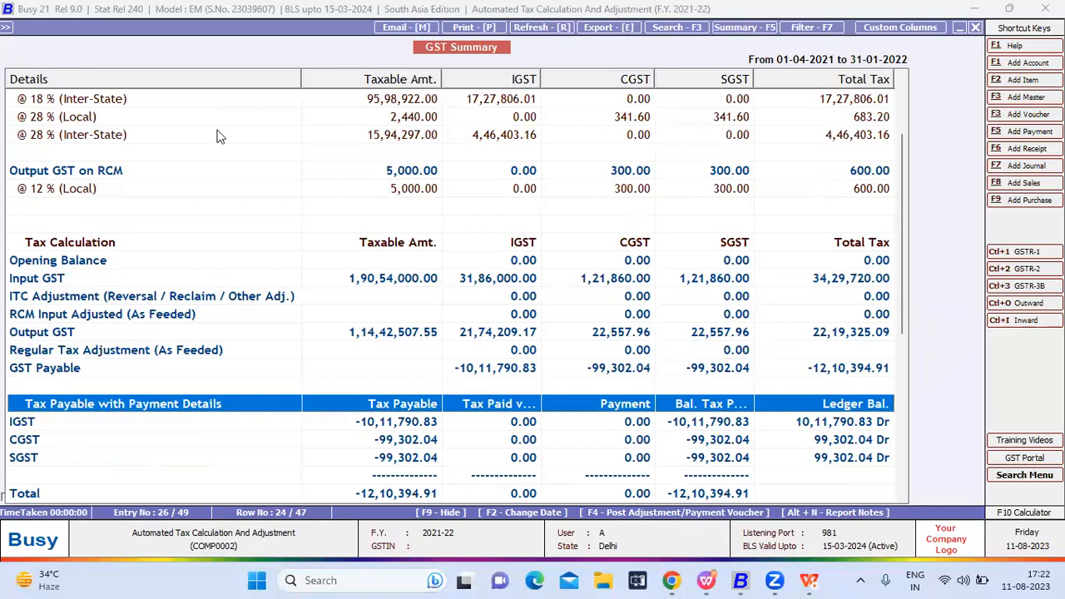
{"action": "scroll", "coordinate": [220, 137], "scroll_direction": "down", "scroll_amount": 2}
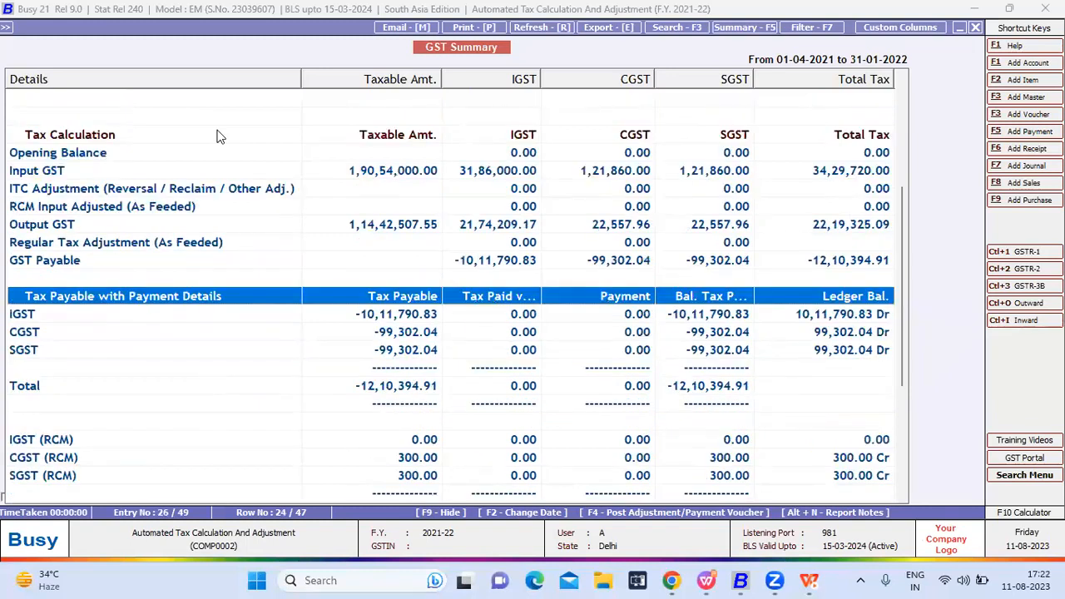
{"action": "key", "text": "Down"}
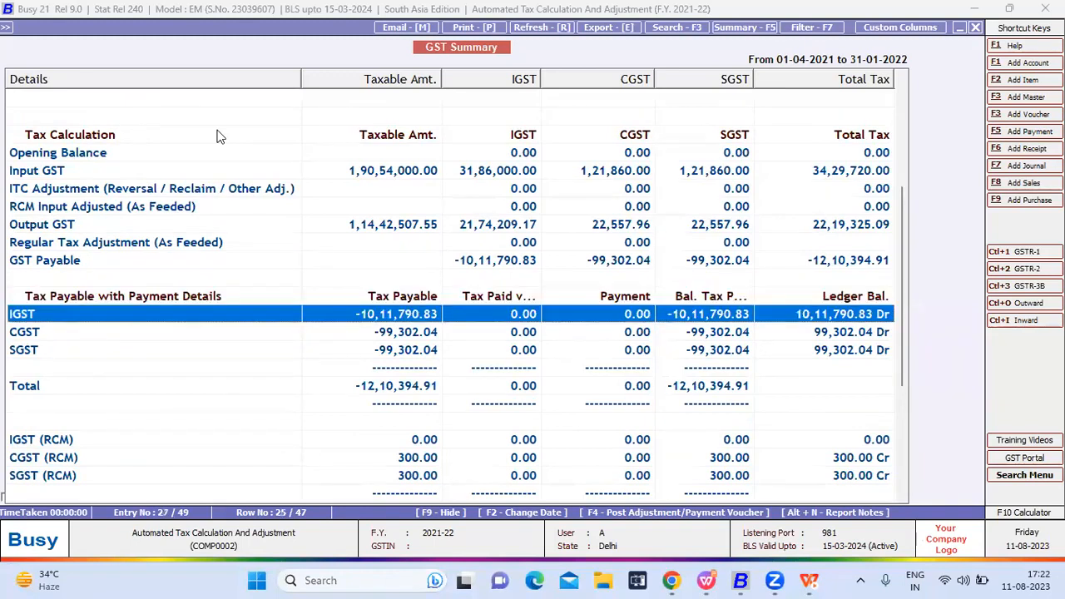
{"action": "key", "text": "Down"}
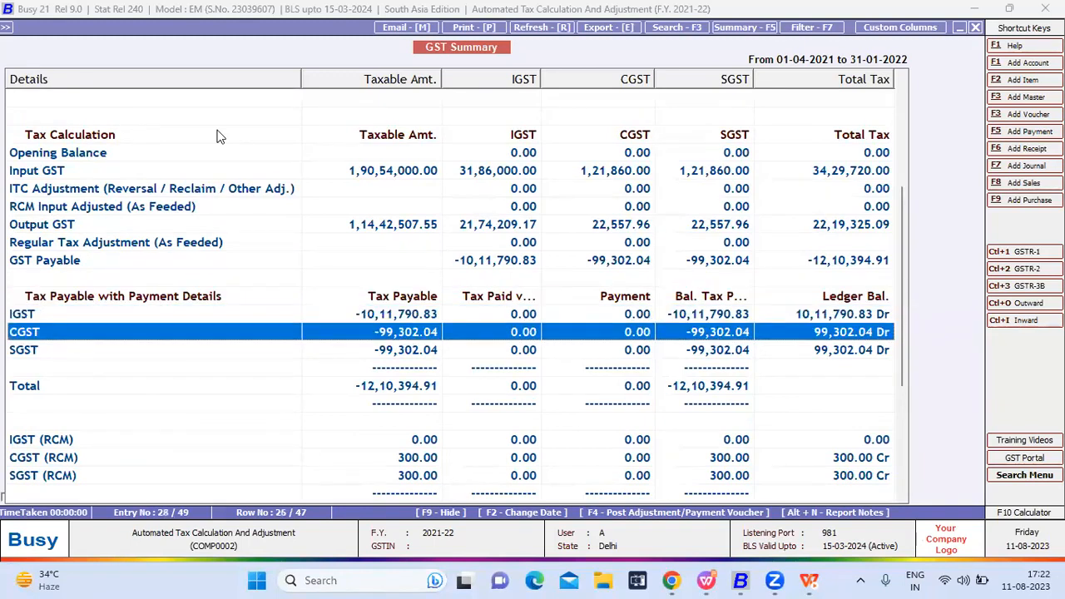
{"action": "key", "text": "Down"}
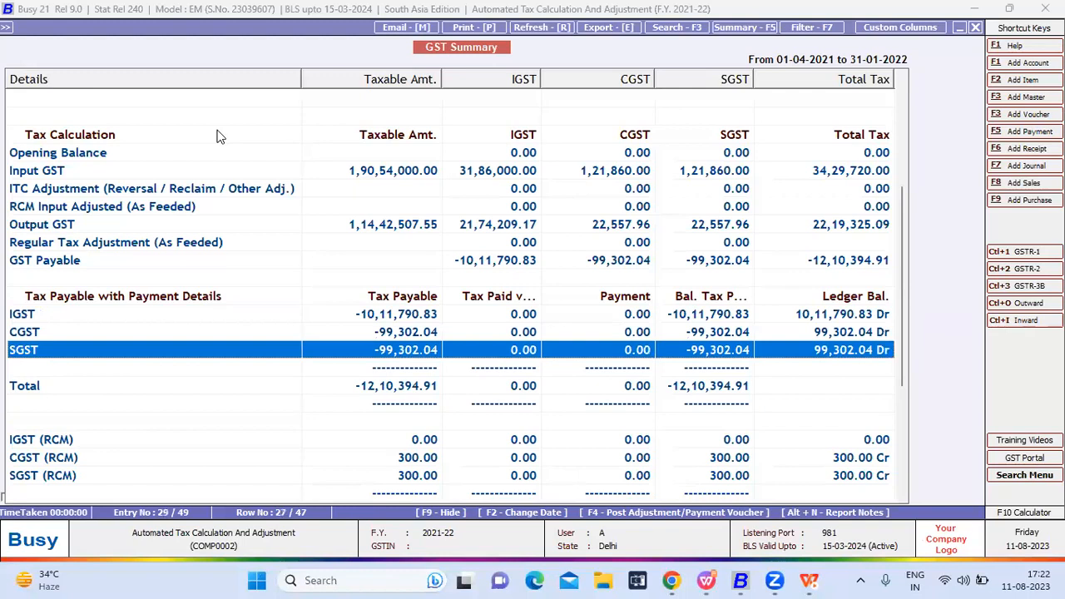
{"action": "scroll", "coordinate": [217, 135], "scroll_direction": "down", "scroll_amount": 2}
Inspect the IGST, CGST and SGST rows for RCM and their total in the payment details.
{"action": "key", "text": "Down"}
{"action": "key", "text": "Down"}
{"action": "key", "text": "Down"}
{"action": "key", "text": "Down"}
{"action": "key", "text": "Down"}
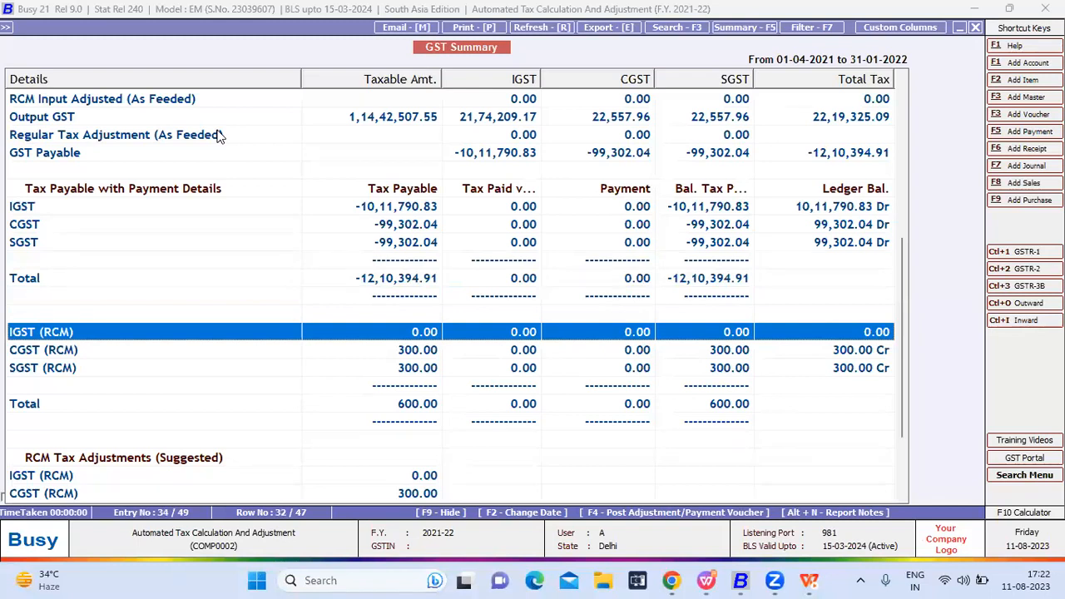
{"action": "key", "text": "Down"}
{"action": "key", "text": "Down"}
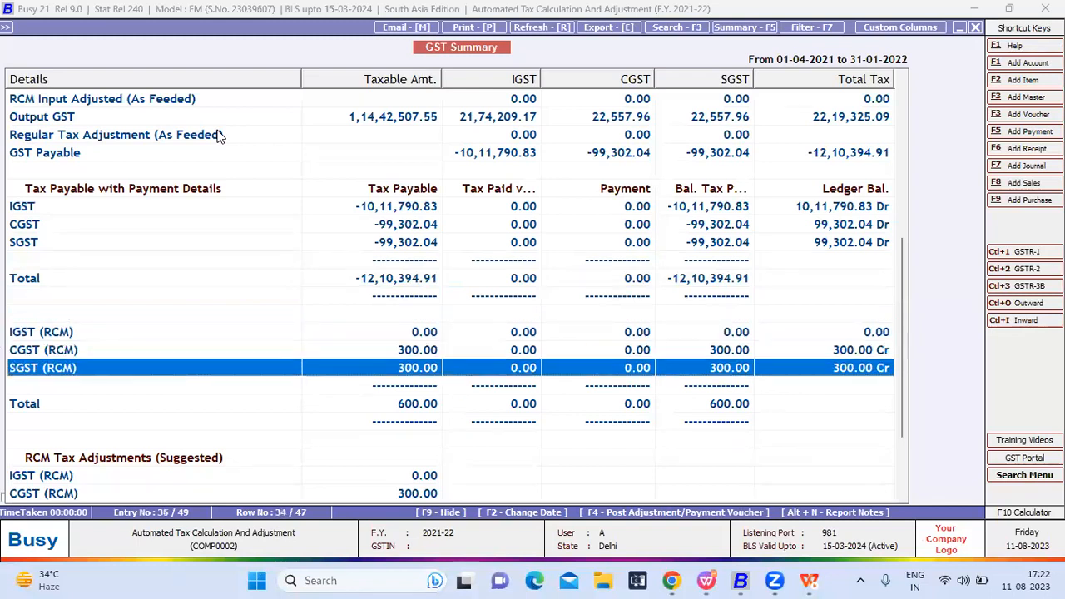
{"action": "key", "text": "Down"}
{"action": "key", "text": "Down"}
{"action": "key", "text": "Down"}
{"action": "key", "text": "Down"}
{"action": "key", "text": "Down"}
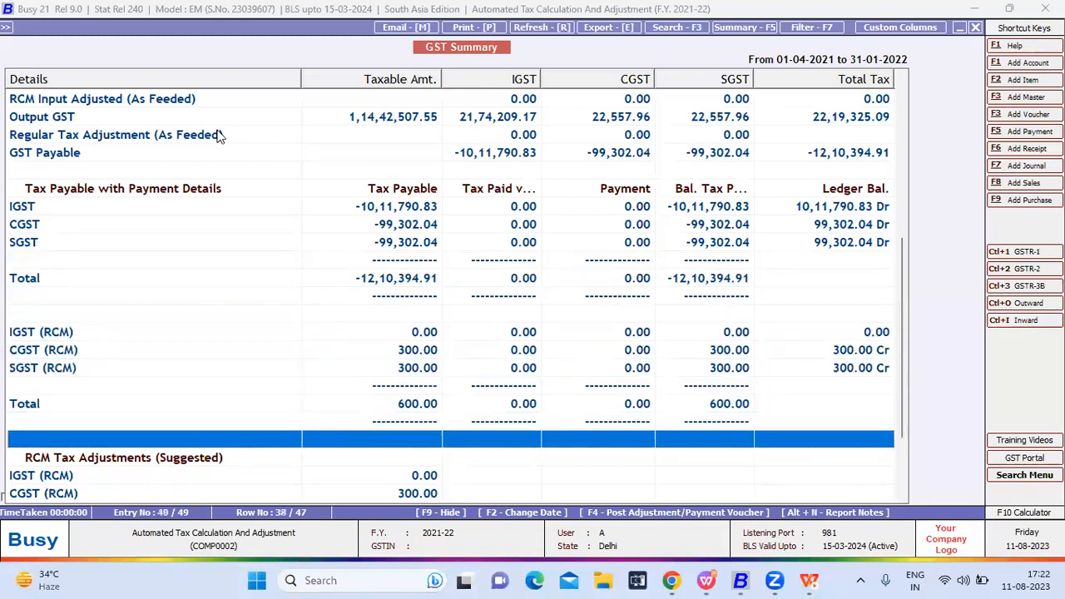
Look through the suggested RCM tax adjustments and the TDS/TCS credit rows, and return to the start of the report.
{"action": "scroll", "coordinate": [217, 135], "scroll_direction": "down", "scroll_amount": 2}
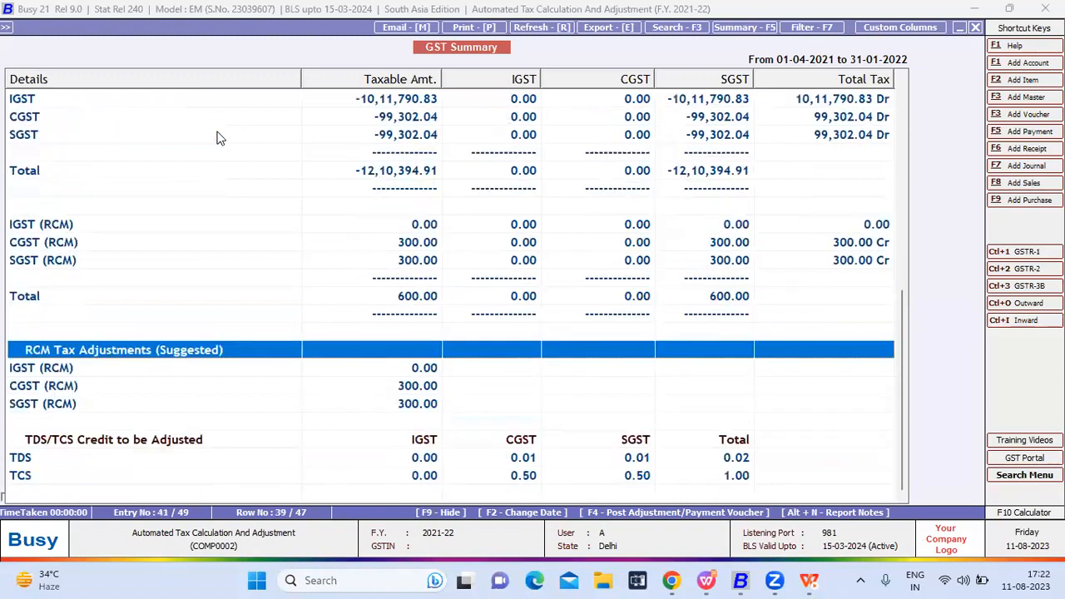
{"action": "key", "text": "Down"}
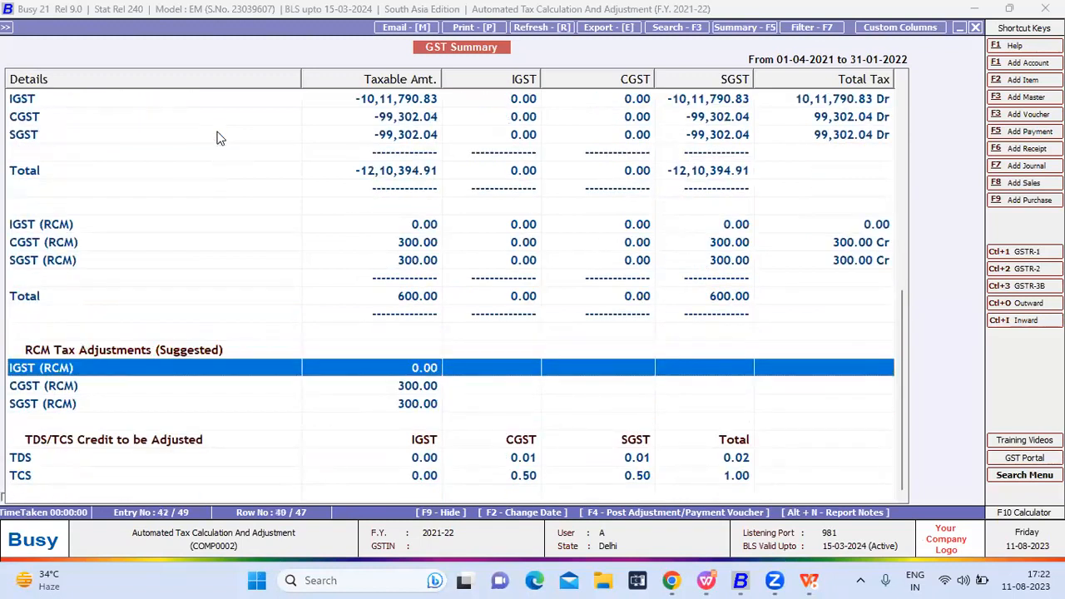
{"action": "key", "text": "Down"}
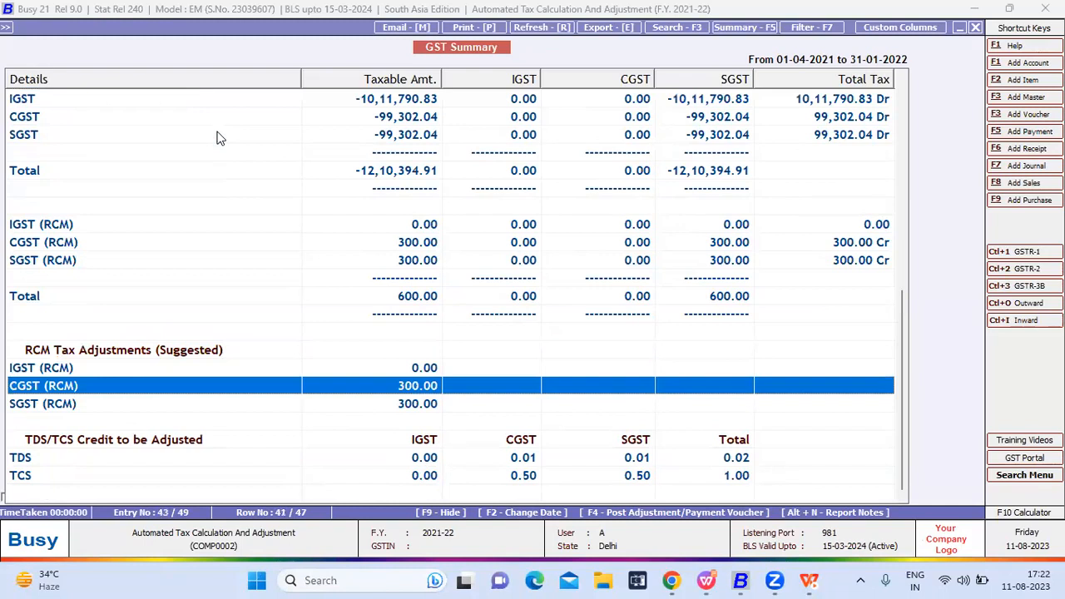
{"action": "key", "text": "Down"}
{"action": "key", "text": "Down"}
{"action": "key", "text": "Down"}
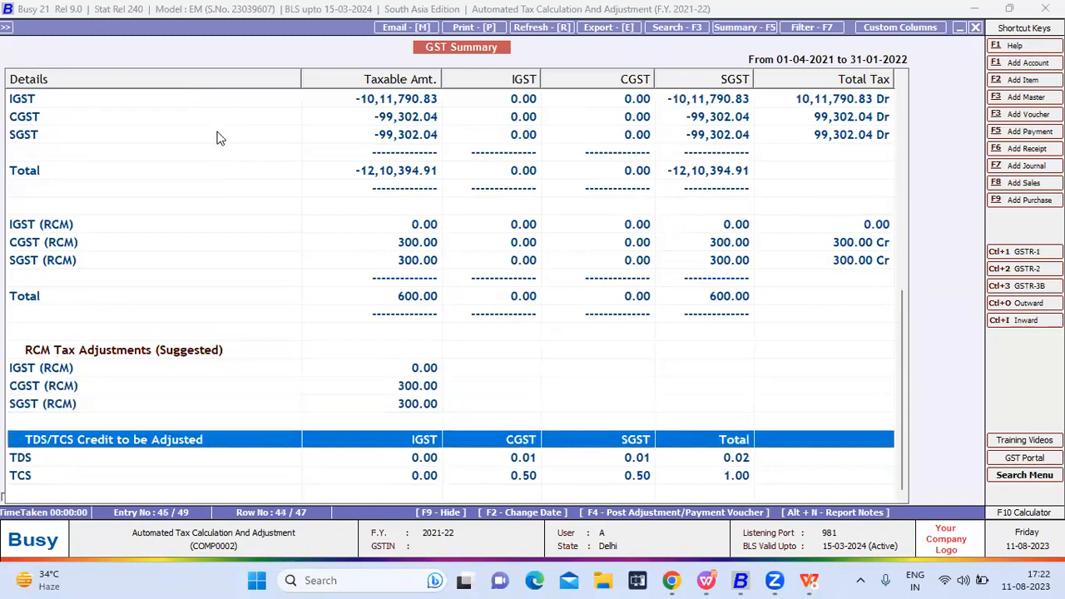
{"action": "key", "text": "Down"}
{"action": "key", "text": "Down"}
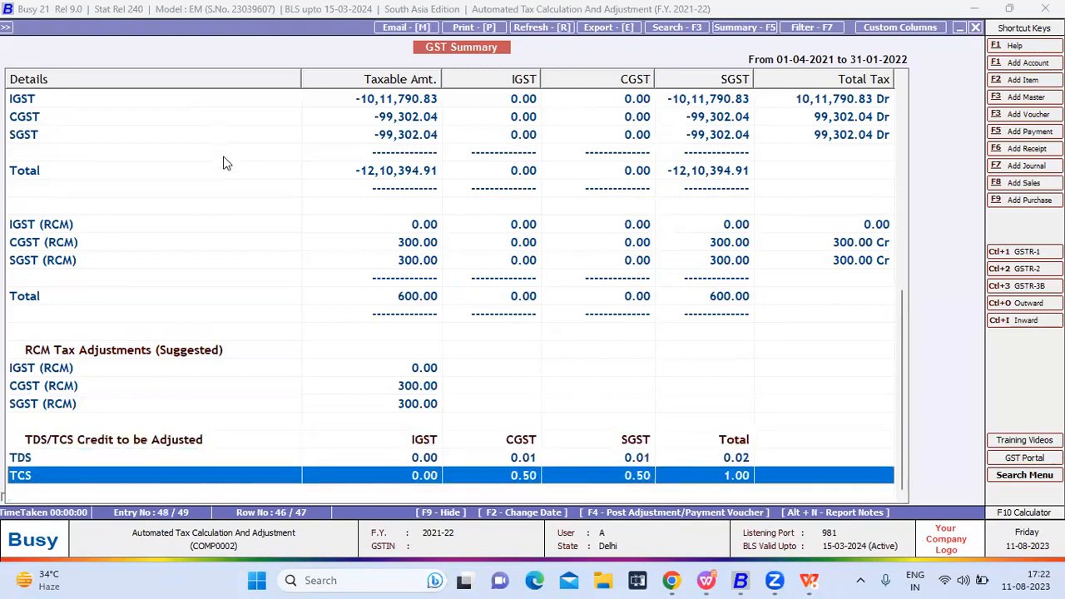
{"action": "scroll", "coordinate": [257, 237], "scroll_direction": "up", "scroll_amount": 10}
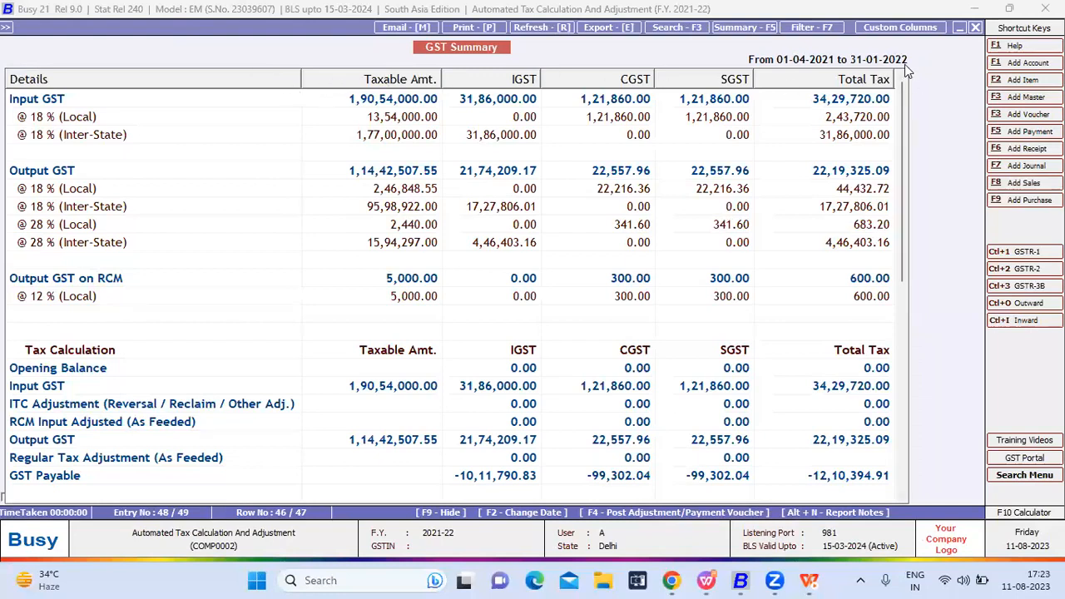
Summarize the report at double level on Details and Taxable Amt., with sub details shown.
{"action": "left_click", "coordinate": [726, 97]}
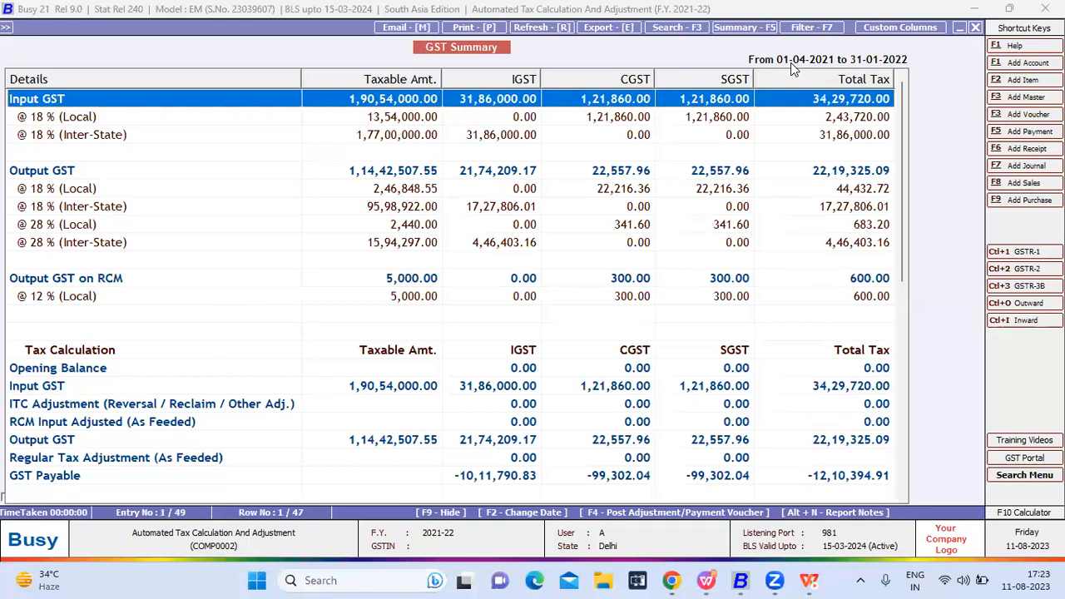
{"action": "key", "text": "F5"}
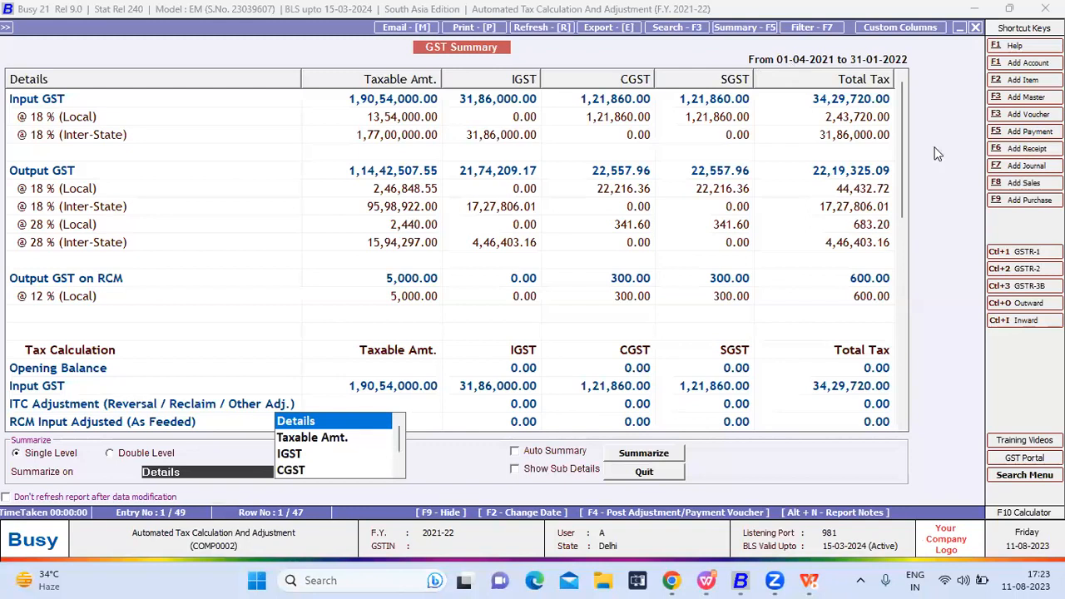
{"action": "left_click", "coordinate": [157, 459]}
{"action": "key", "text": "Return"}
{"action": "key", "text": "Down"}
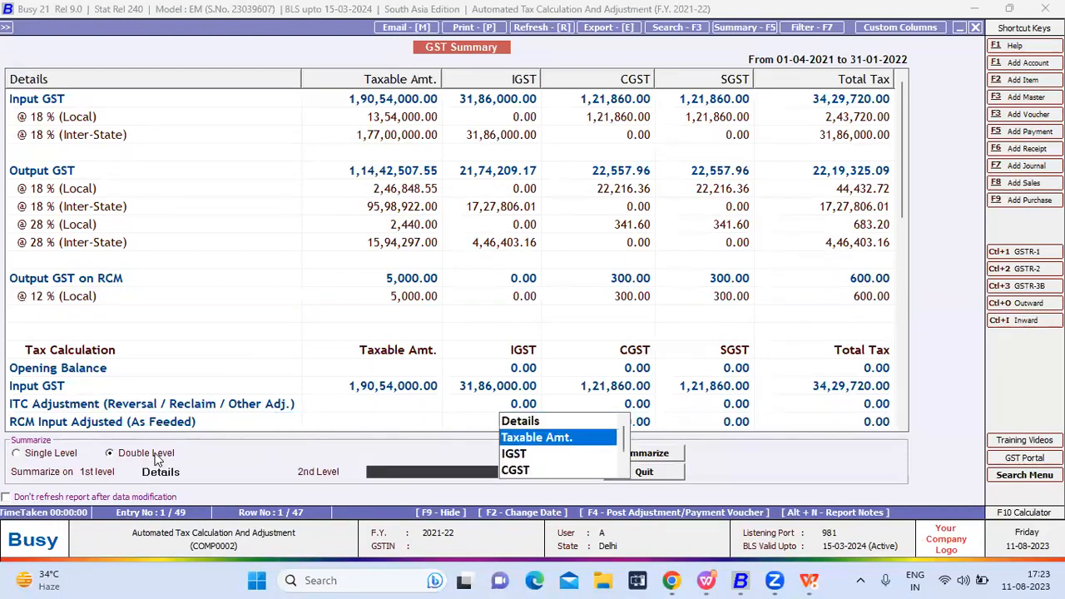
{"action": "key", "text": "Return"}
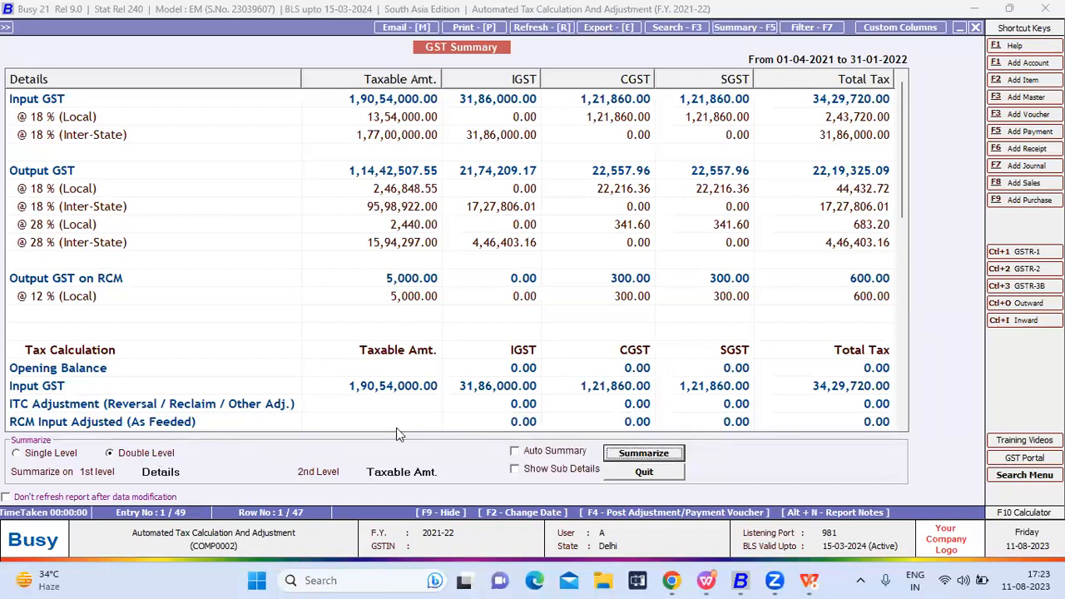
{"action": "left_click", "coordinate": [537, 472]}
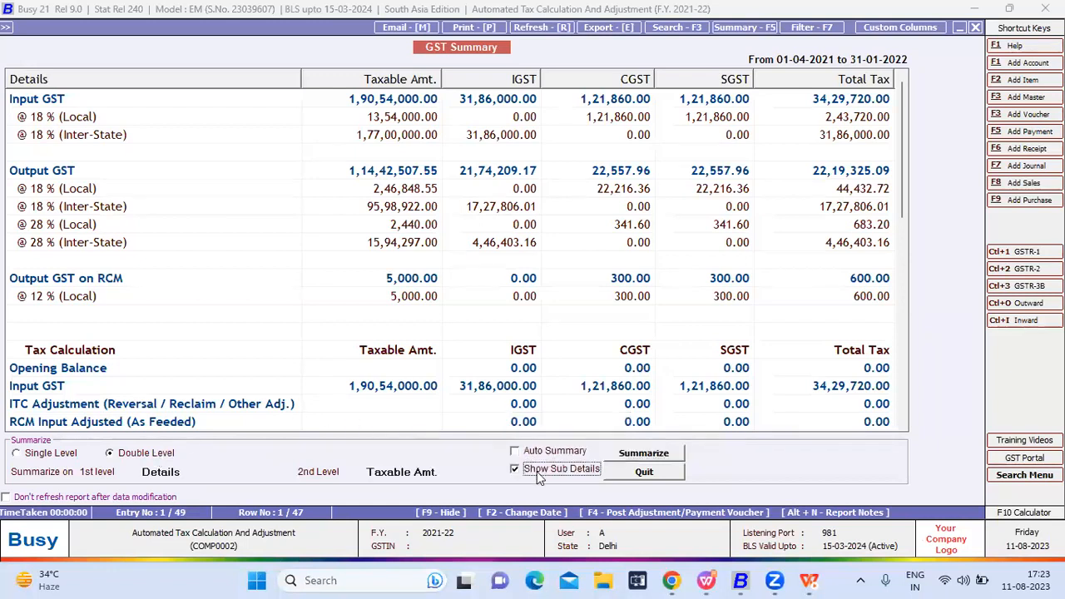
{"action": "left_click", "coordinate": [626, 461]}
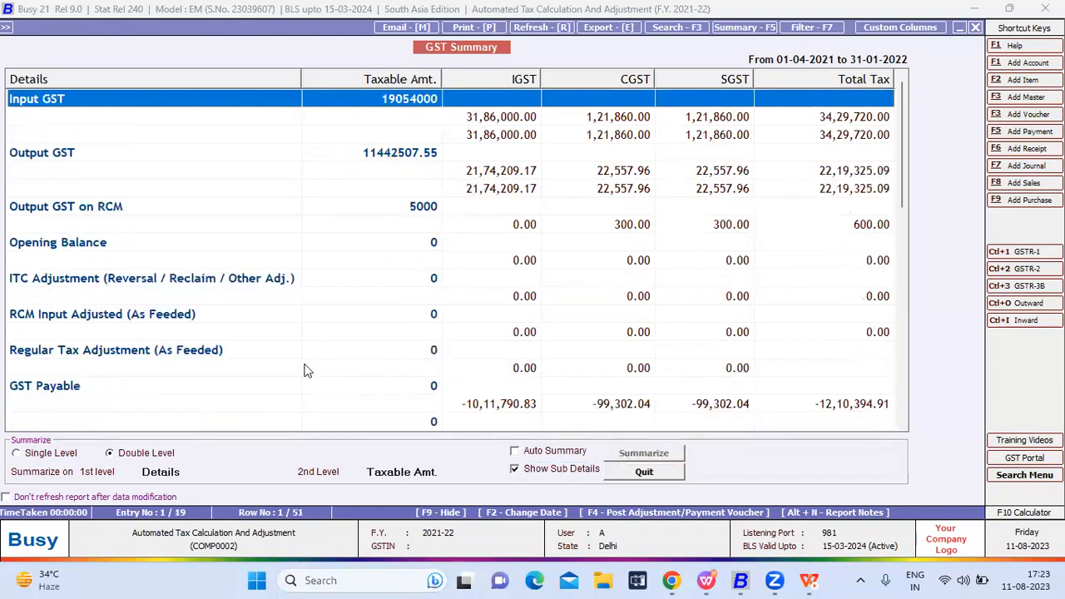
Look through the summarized rows down to TDS and TCS, and restore the unsummarized report.
{"action": "scroll", "coordinate": [522, 158], "scroll_direction": "down", "scroll_amount": 6}
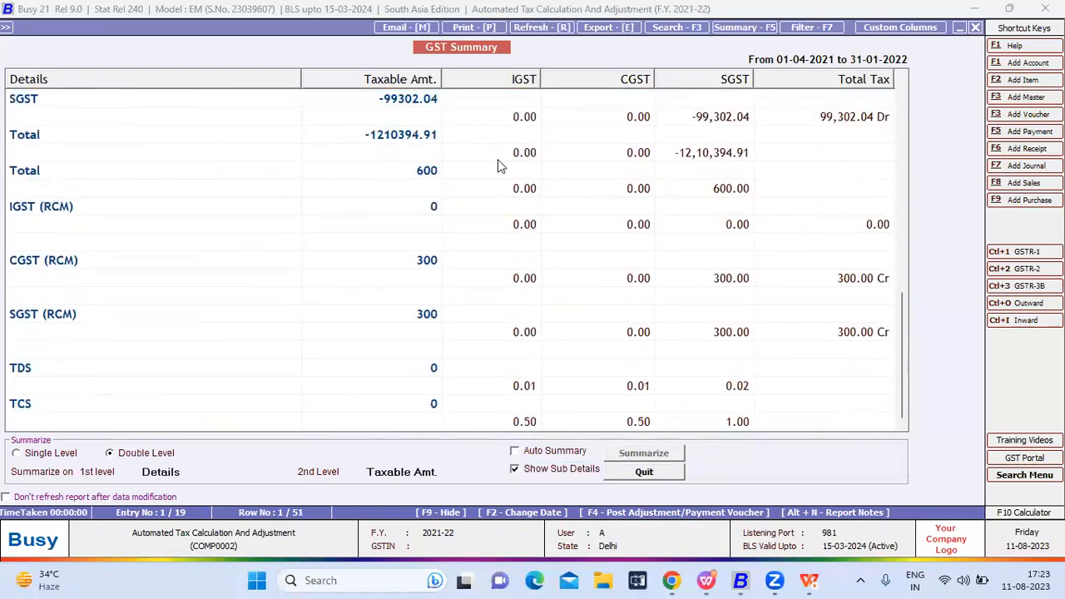
{"action": "key", "text": "Escape"}
{"action": "key", "text": "Escape"}
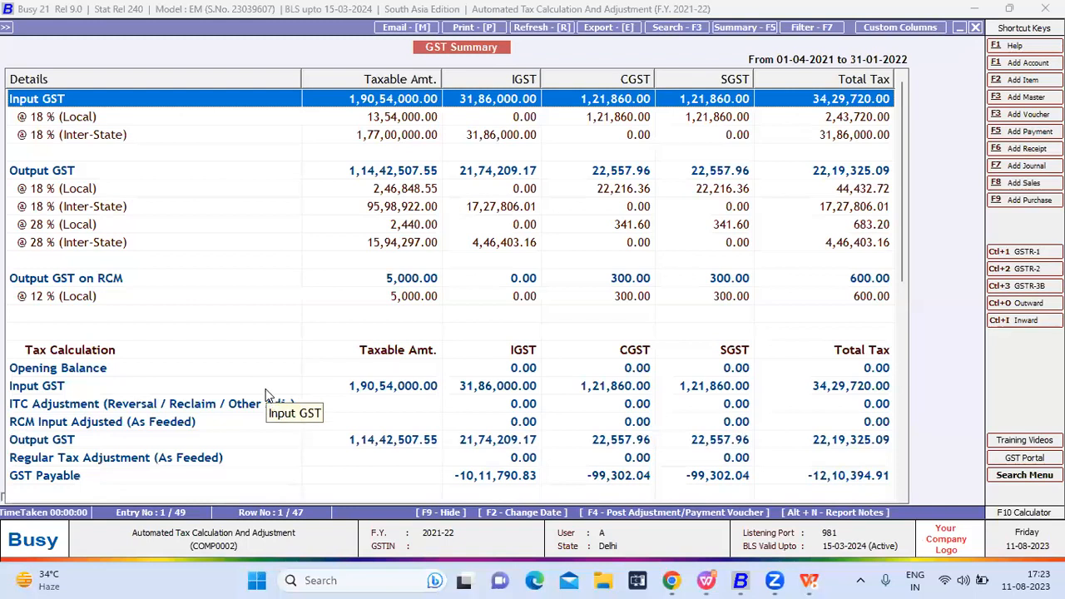
Search the report for RCM, view the rate-wise details of Output GST on RCM, and return to the summary.
{"action": "key", "text": "F3"}
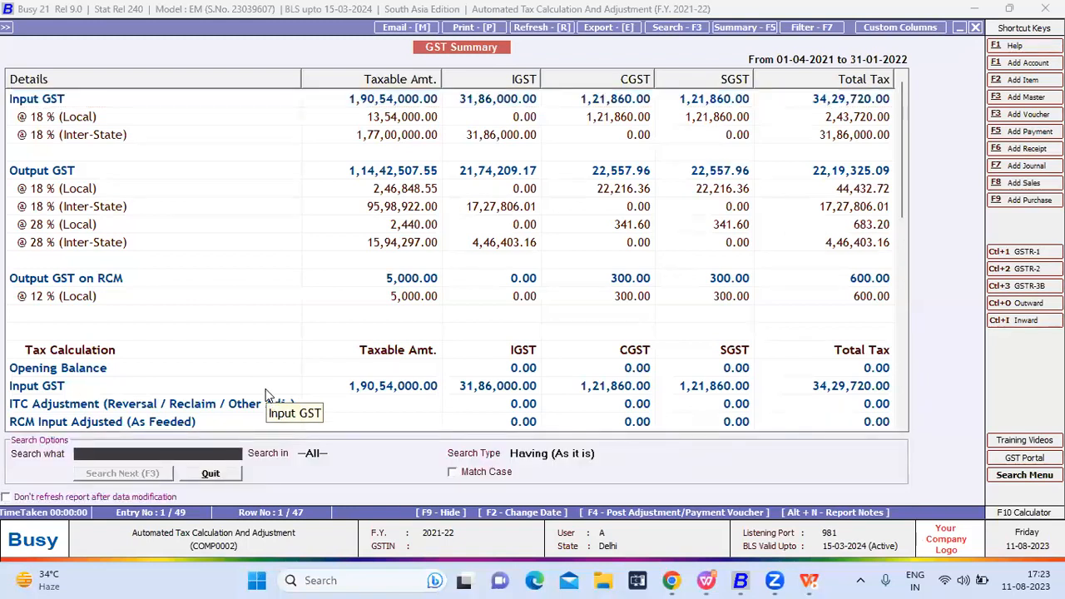
{"action": "type", "text": "RCM"}
{"action": "key", "text": "Return"}
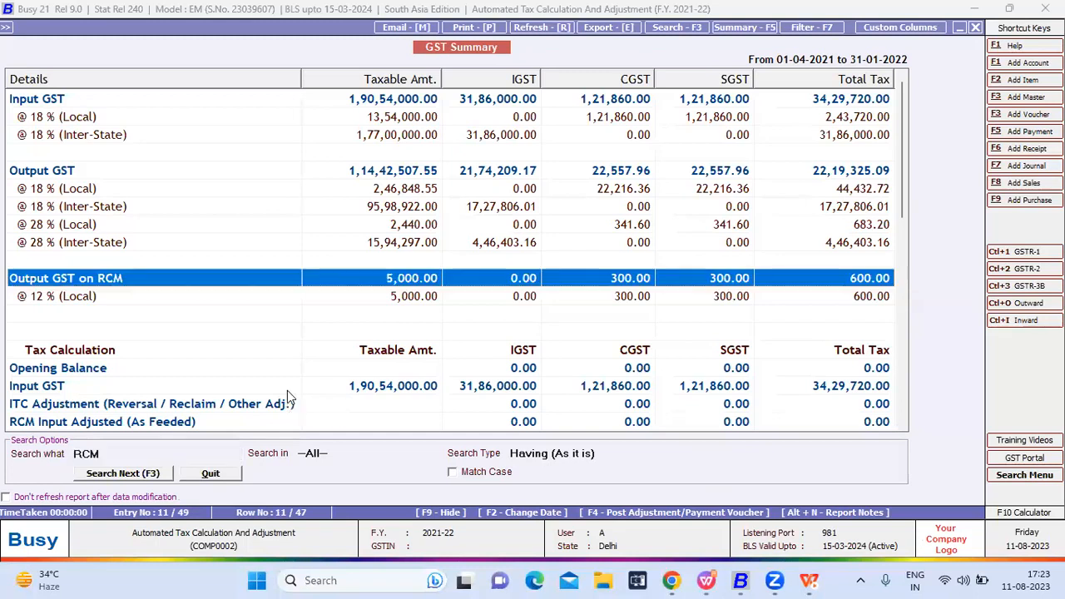
{"action": "key", "text": "Return"}
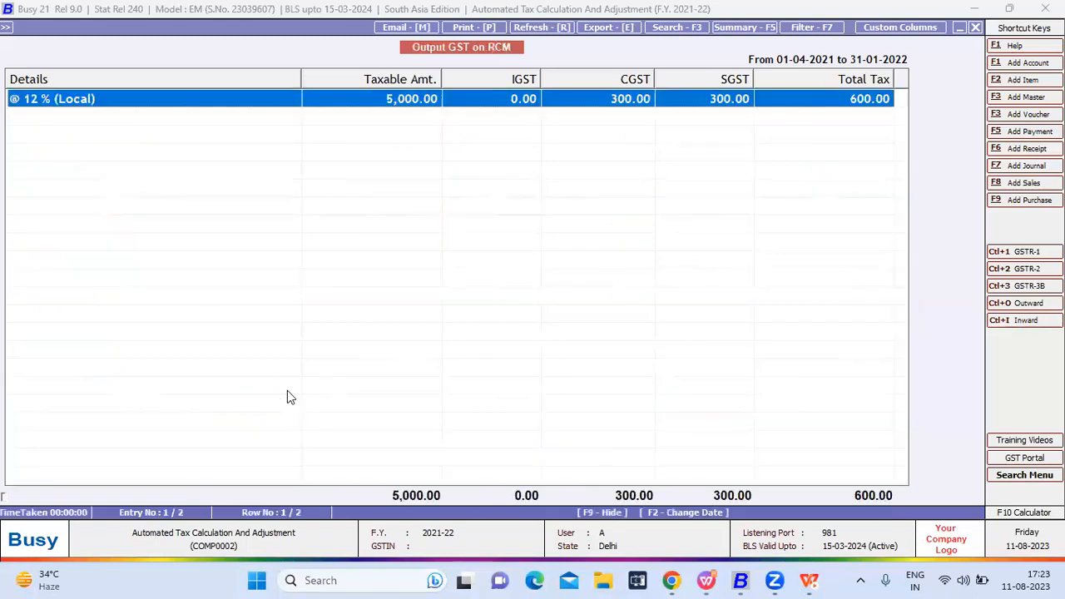
{"action": "key", "text": "Escape"}
{"action": "key", "text": "Escape"}
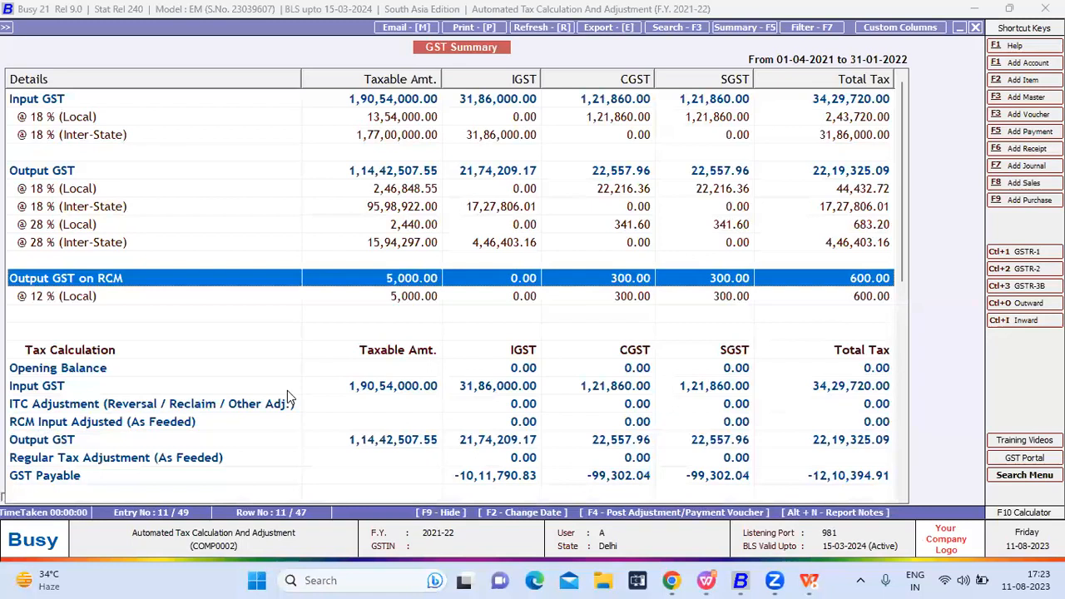
Close the GST Summary and regenerate it for 01-04-2021 to 31-01-2022 with tax rate wise bifurcation.
{"action": "key", "text": "Escape"}
{"action": "key", "text": "Return"}
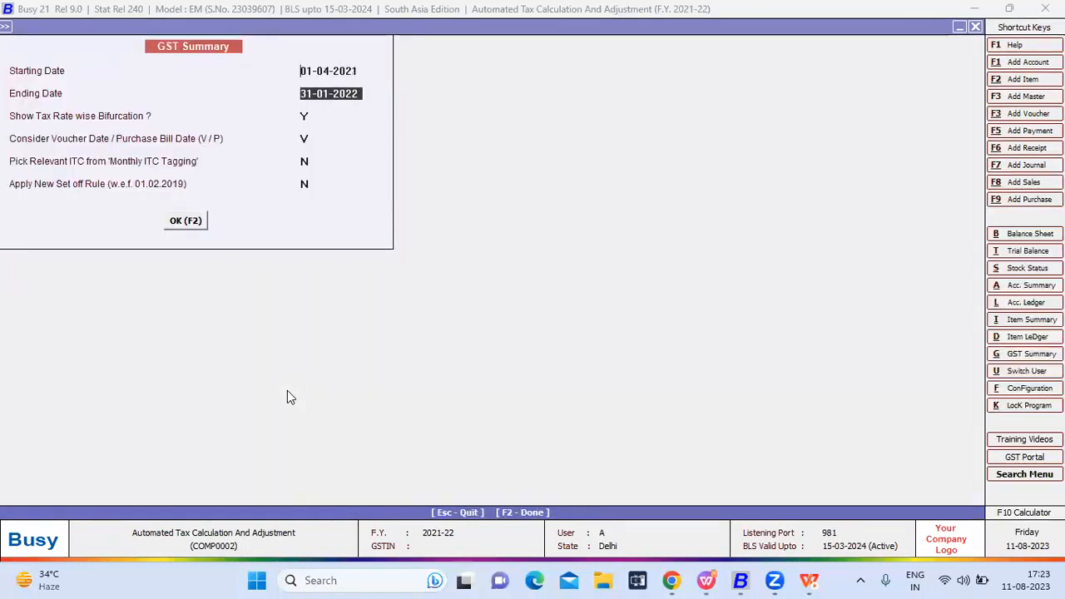
{"action": "key", "text": "F2"}
Filter the report to entries whose Details have RCM as it is, including subdetails, and clear the filter after viewing.
{"action": "key", "text": "F7"}
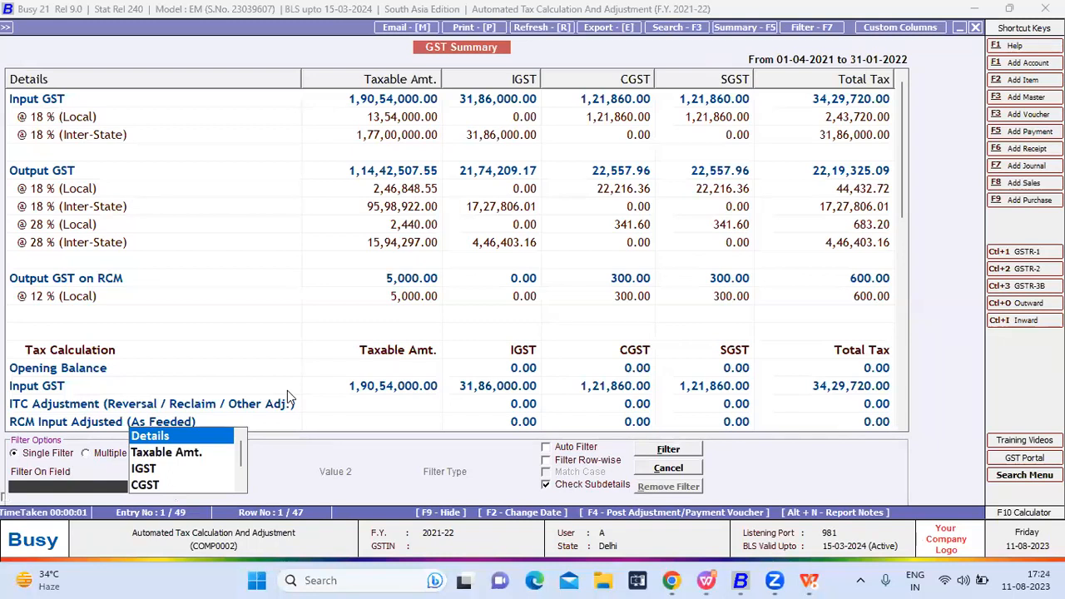
{"action": "key", "text": "Return"}
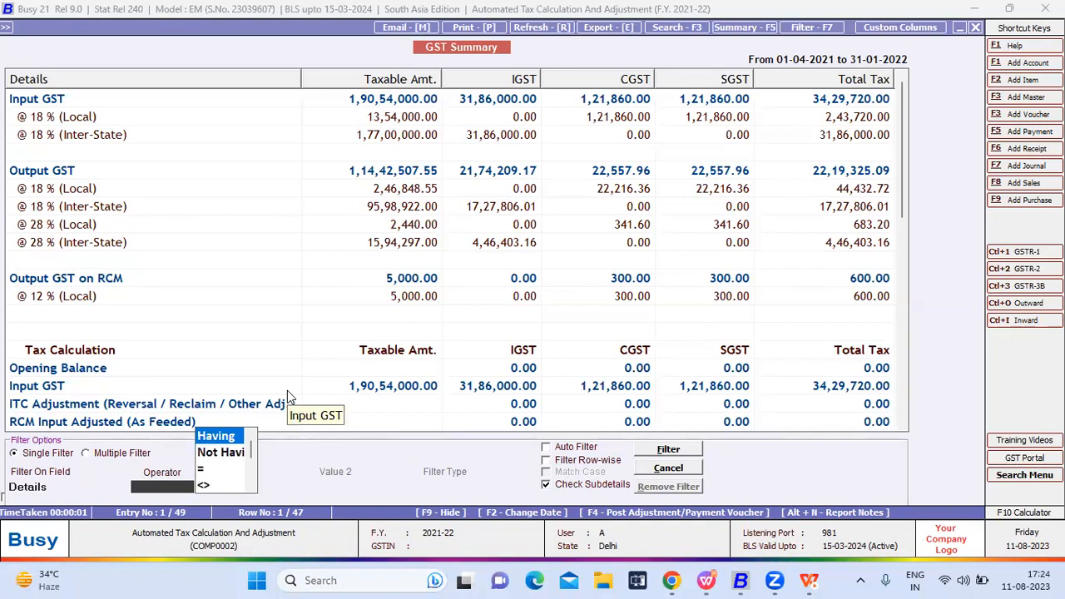
{"action": "key", "text": "Return"}
{"action": "type", "text": "RCM"}
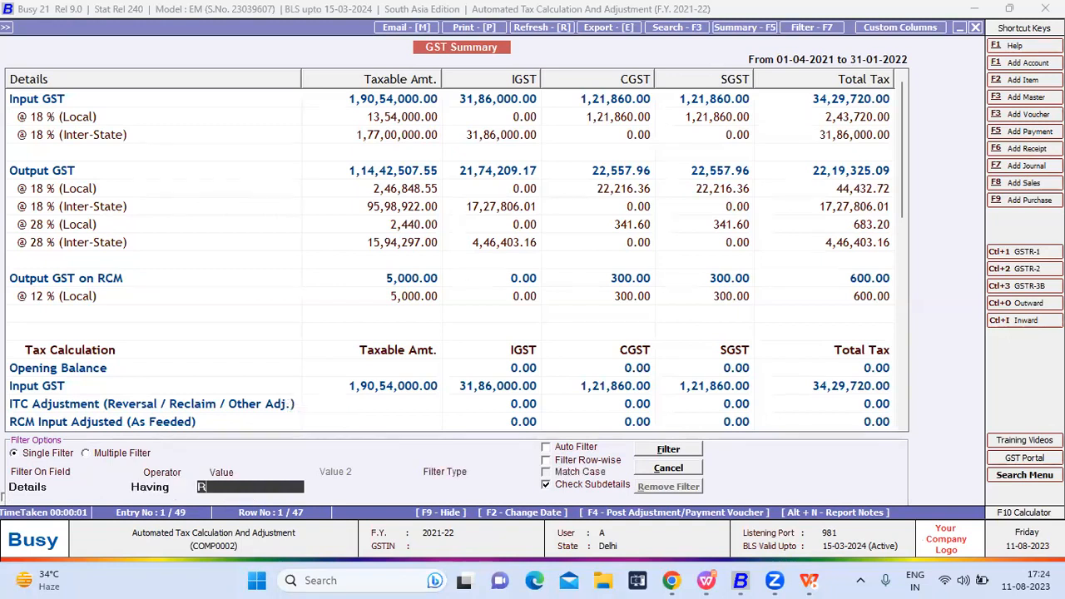
{"action": "key", "text": "Return"}
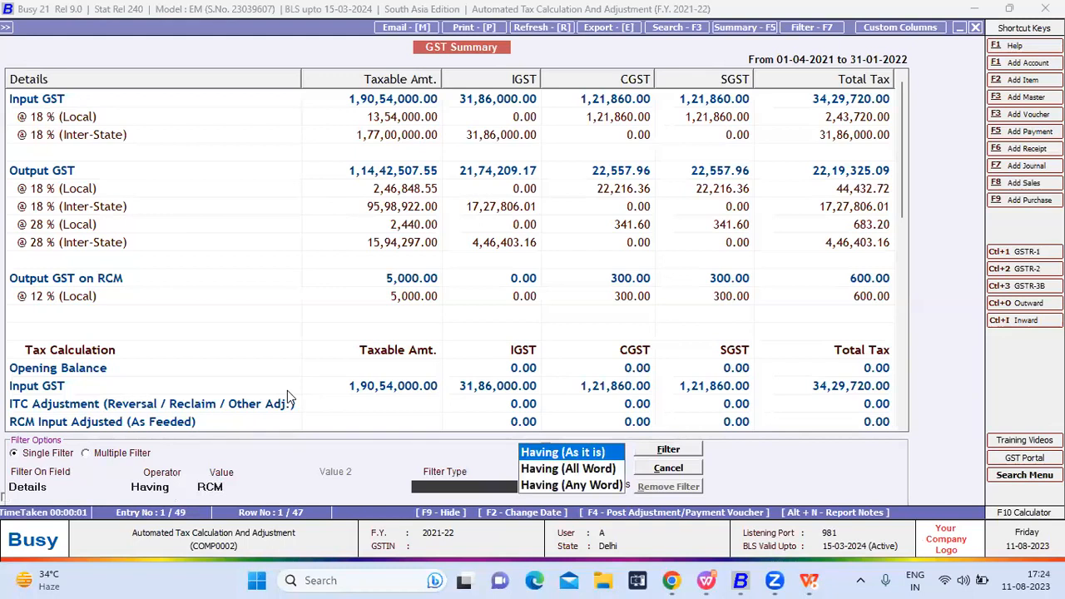
{"action": "key", "text": "Return"}
{"action": "left_click", "coordinate": [669, 450]}
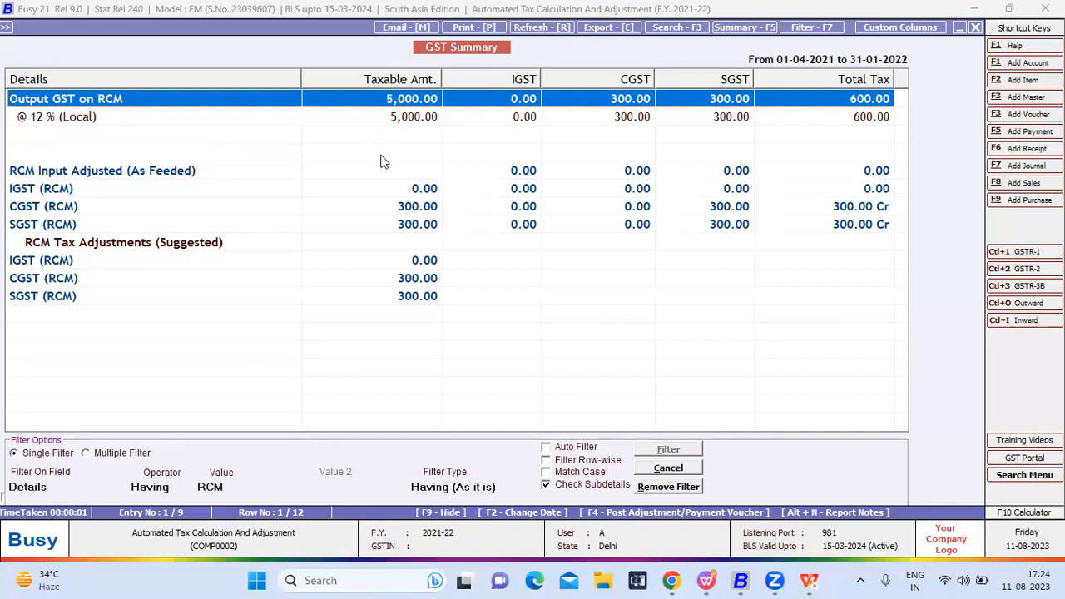
{"action": "key", "text": "Escape"}
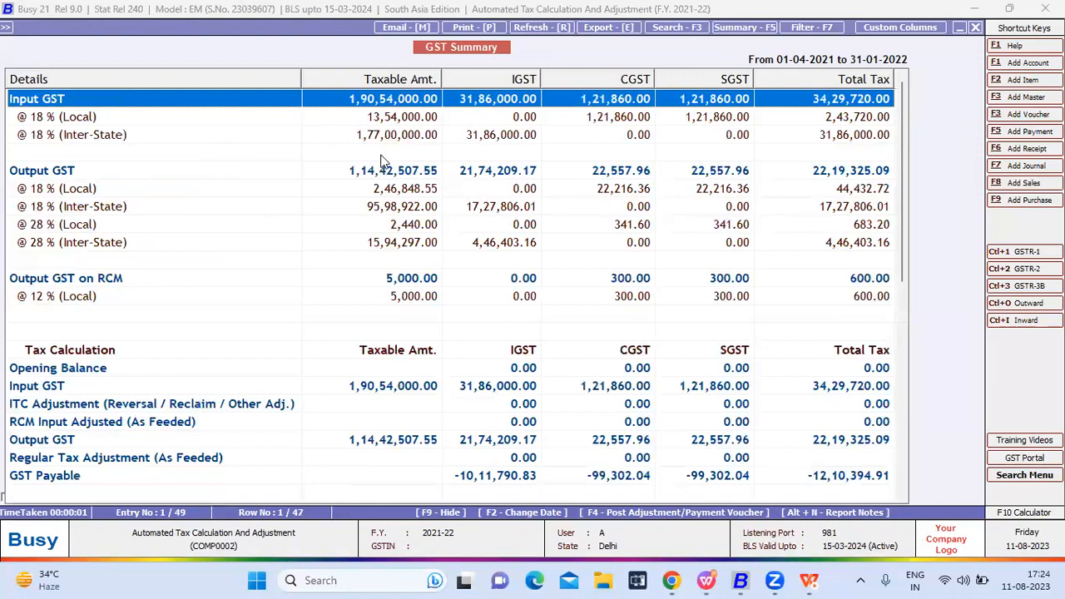
Open the report's export options and look through the available data formats, from Microsoft Excel to the text file types.
{"action": "key", "text": "alt+e"}
{"action": "key", "text": "Return"}
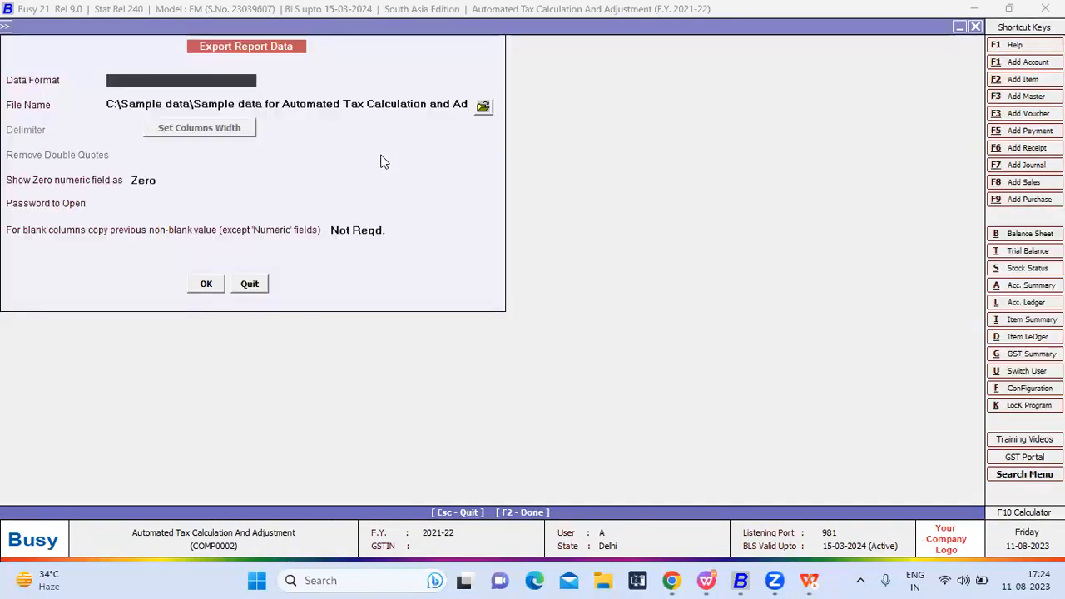
{"action": "key", "text": "Escape"}
{"action": "key", "text": "alt+e"}
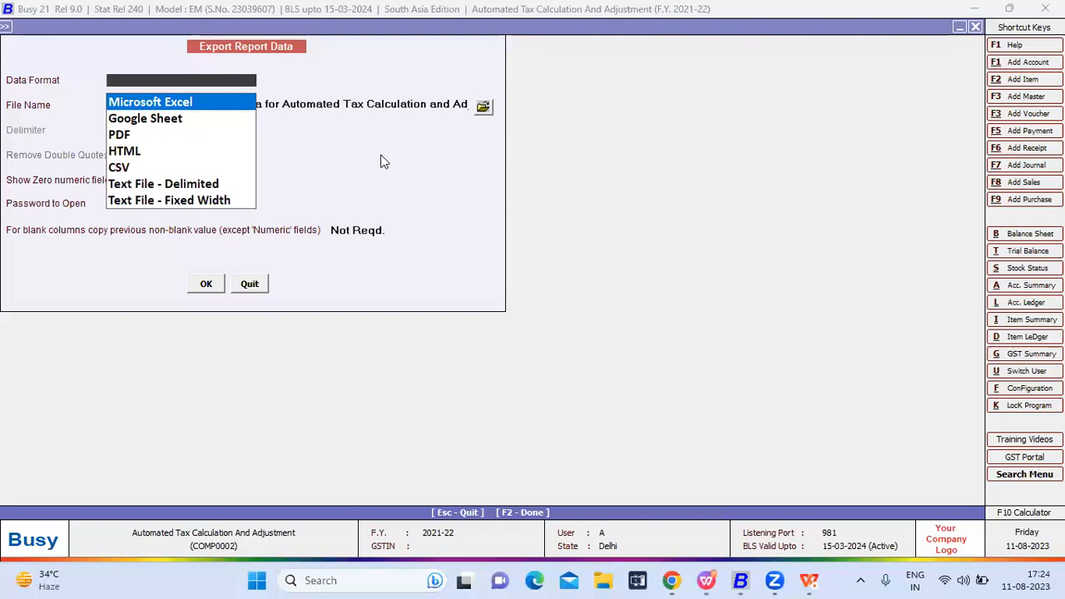
{"action": "key", "text": "Down"}
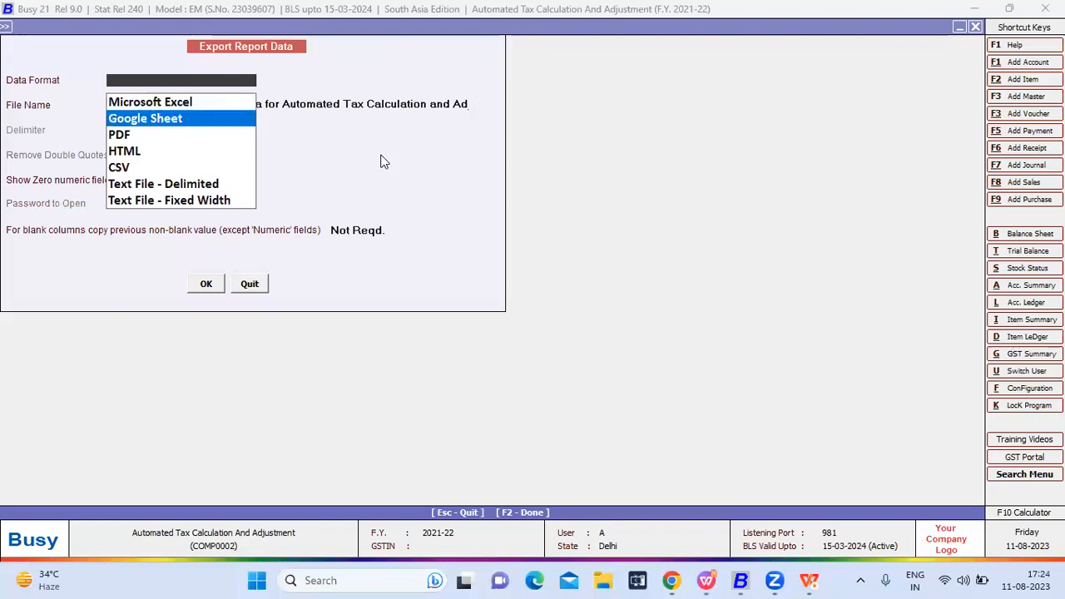
{"action": "key", "text": "Down"}
{"action": "key", "text": "Down"}
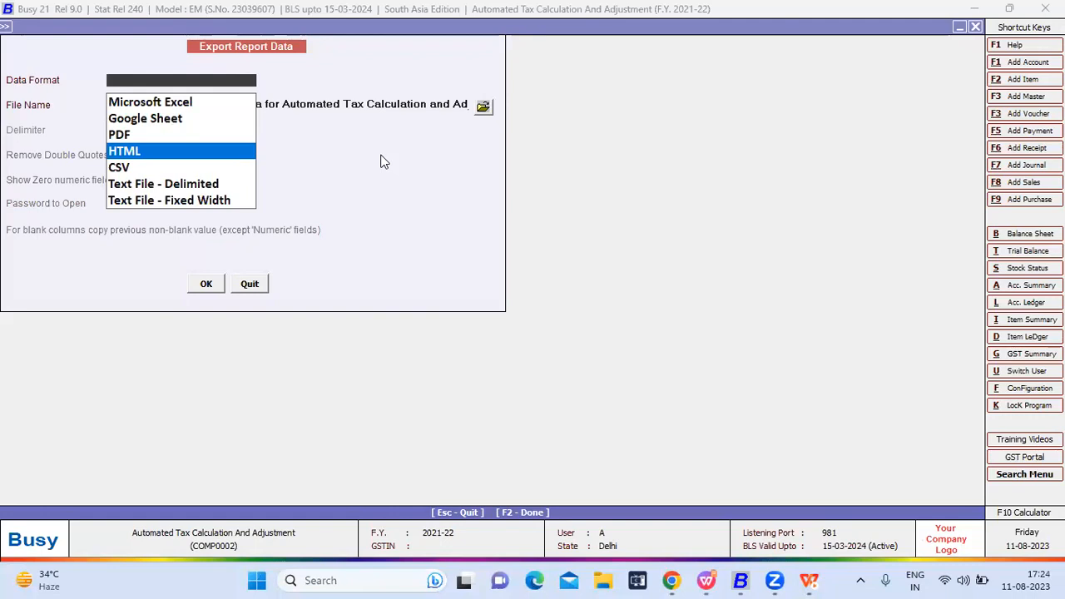
{"action": "key", "text": "Down"}
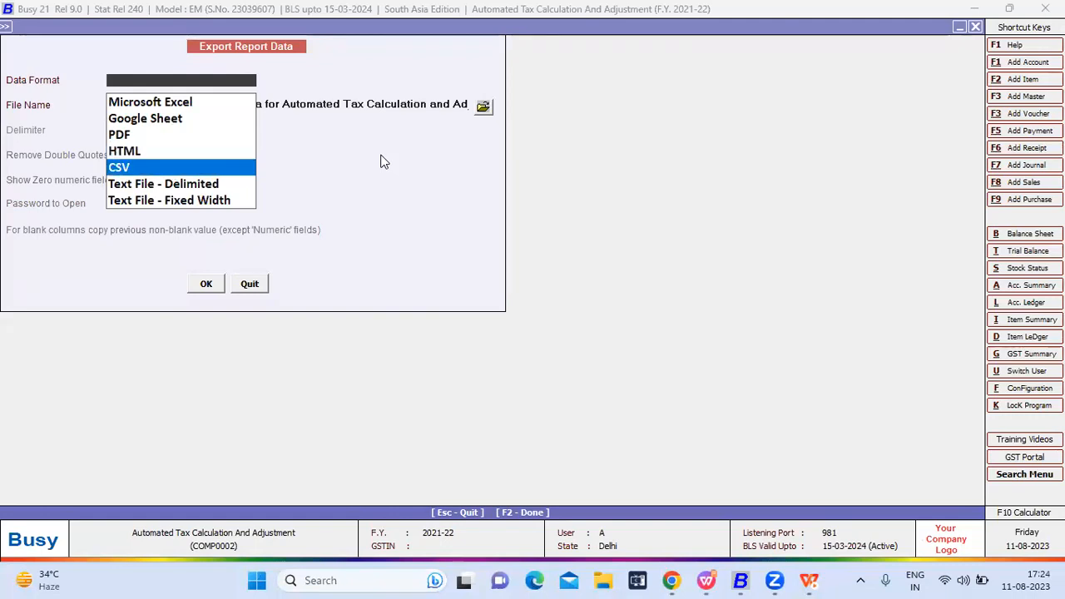
{"action": "key", "text": "Down"}
{"action": "key", "text": "Down"}
{"action": "key", "text": "Up"}
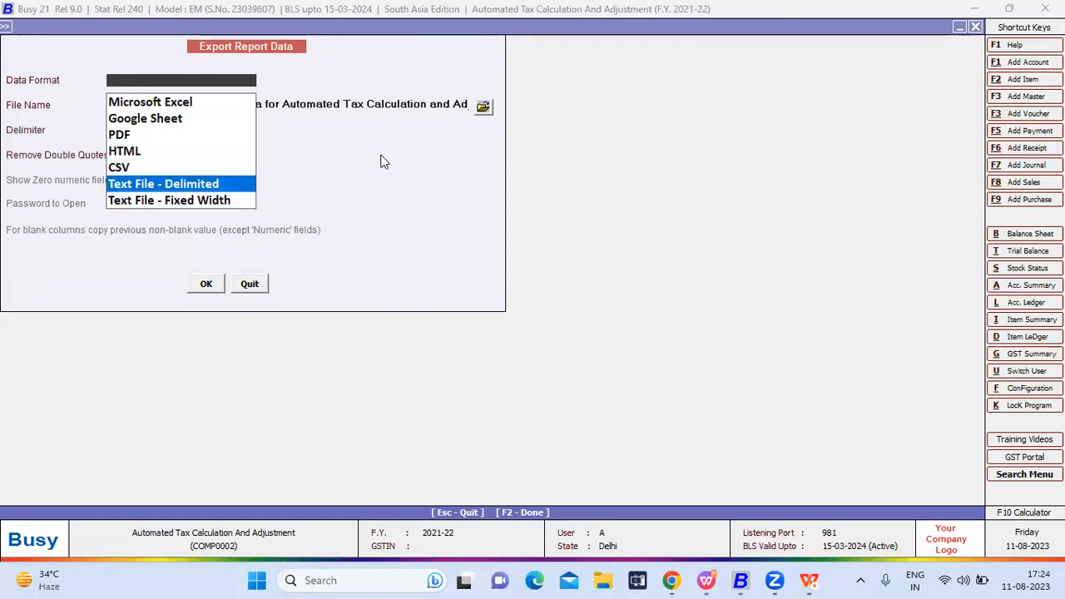
Choose Microsoft Excel as the data format for the report export.
{"action": "key", "text": "Up"}
{"action": "key", "text": "Up"}
{"action": "key", "text": "Up"}
{"action": "key", "text": "Up"}
{"action": "key", "text": "Up"}
{"action": "key", "text": "Return"}
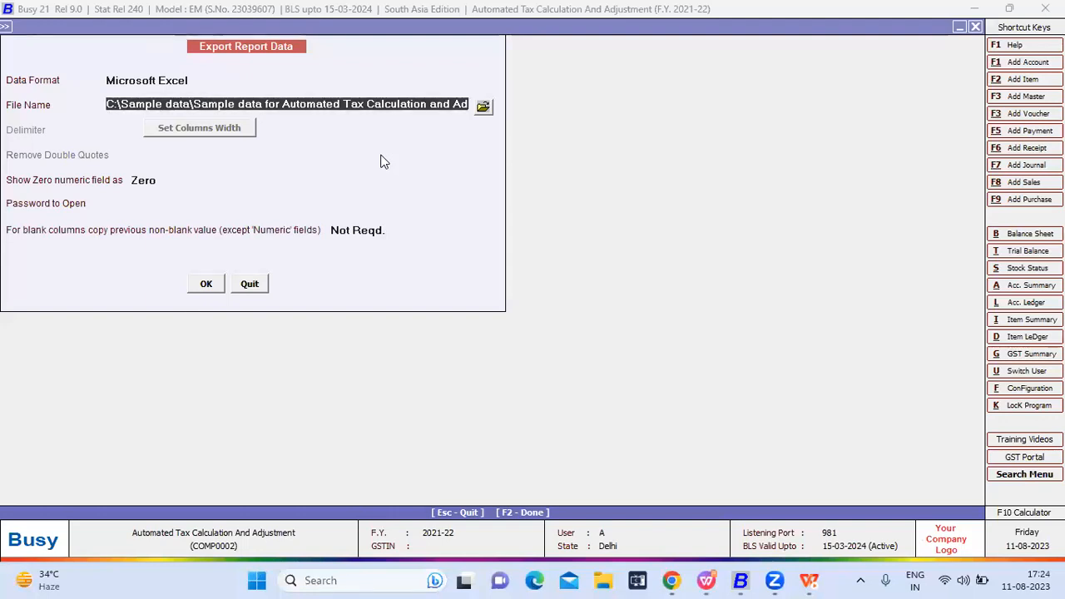
Try to browse for the export file's location, and quit the export back to the report.
{"action": "left_click", "coordinate": [483, 107]}
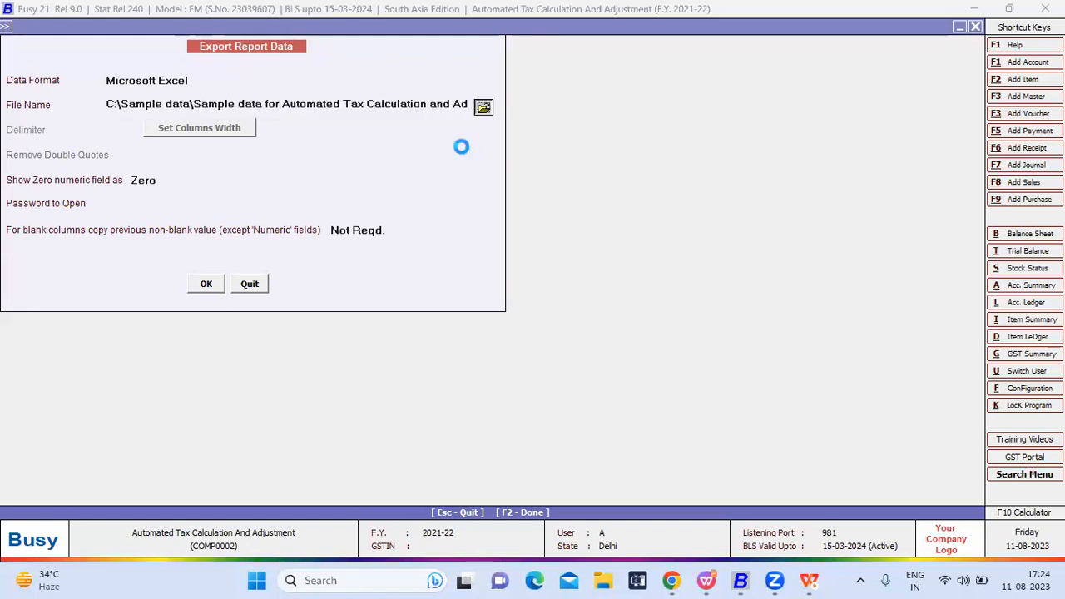
{"action": "key", "text": "Escape"}
{"action": "key", "text": "Escape"}
{"action": "key", "text": "Return"}
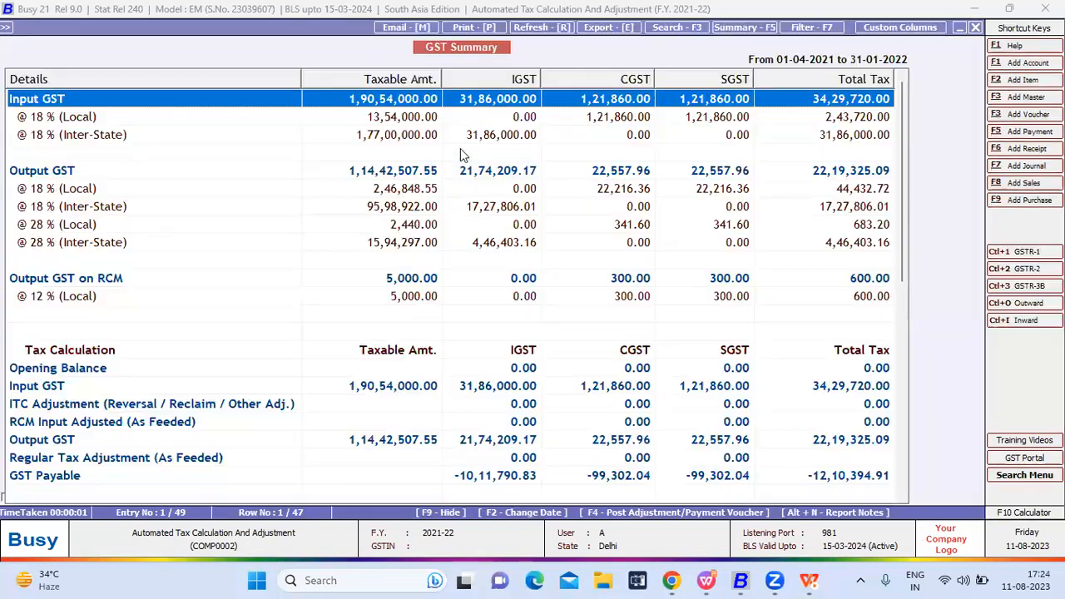
Preview the GST Summary printout as it is from the grid with the current field and paper settings, and close the preview.
{"action": "key", "text": "alt+p"}
{"action": "key", "text": "Escape"}
{"action": "key", "text": "alt+p"}
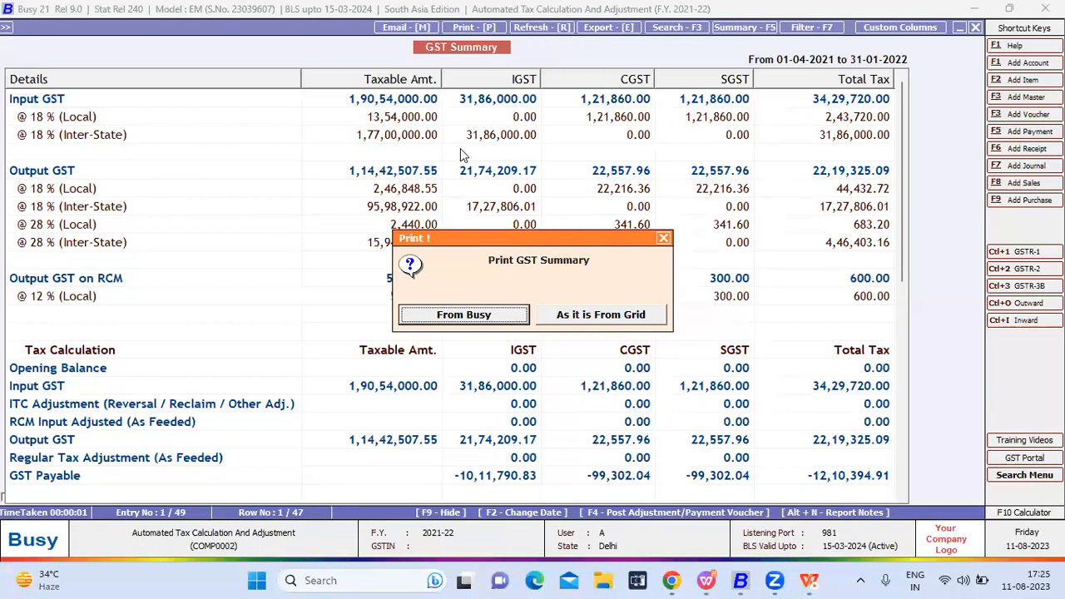
{"action": "key", "text": "Right"}
{"action": "key", "text": "Return"}
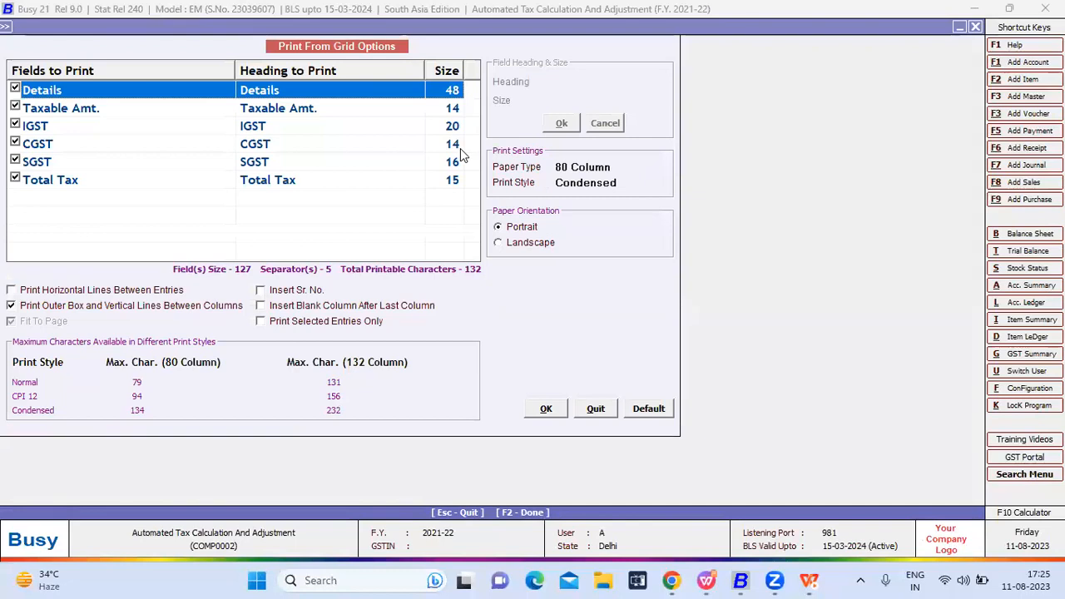
{"action": "left_click", "coordinate": [546, 408]}
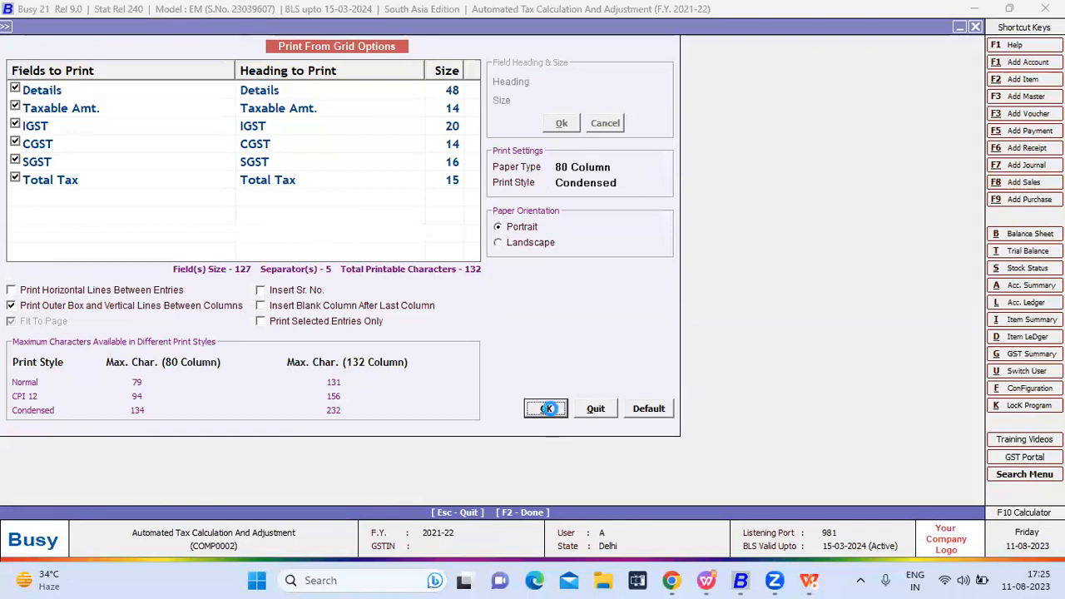
{"action": "left_click", "coordinate": [148, 104]}
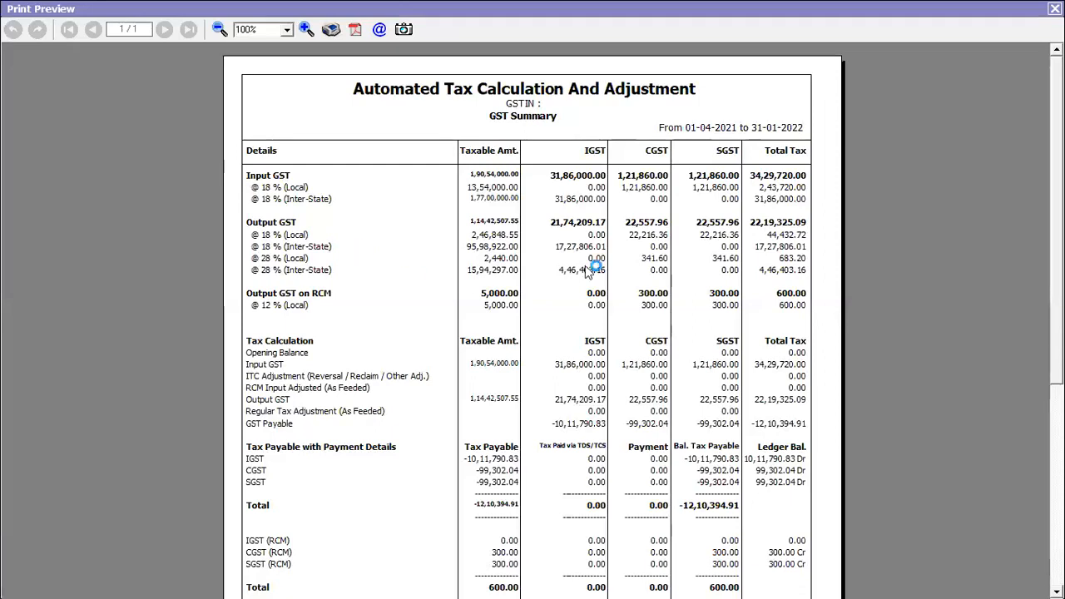
{"action": "left_click", "coordinate": [1055, 8]}
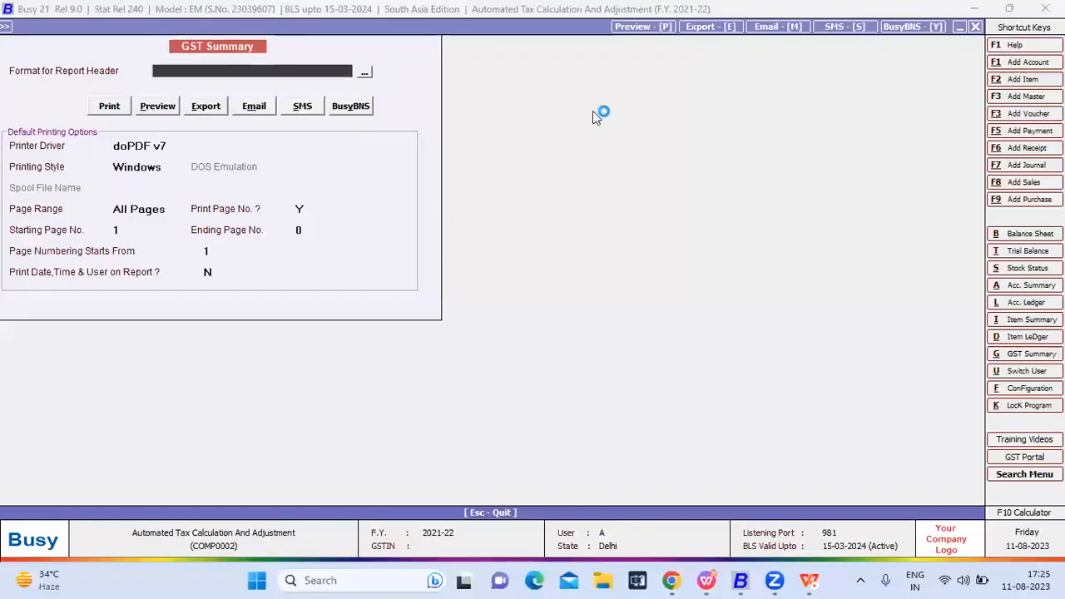
{"action": "key", "text": "Escape"}
{"action": "key", "text": "Escape"}
Preview the GST Summary printout from Busy with the STANDARD report header, view the whole page, and return to the report.
{"action": "key", "text": "Escape"}
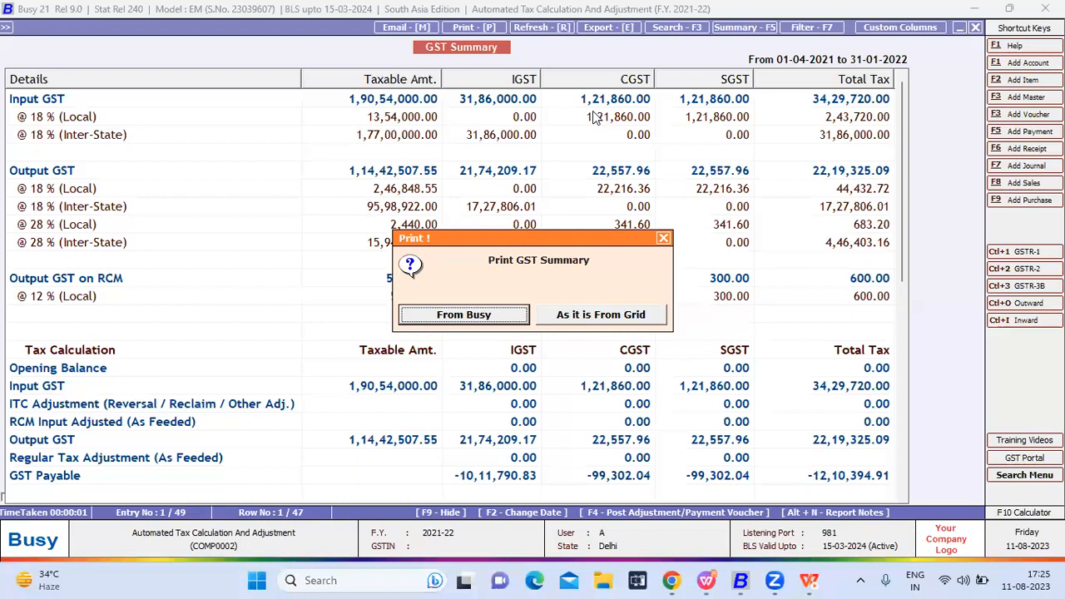
{"action": "key", "text": "Escape"}
{"action": "key", "text": "Return"}
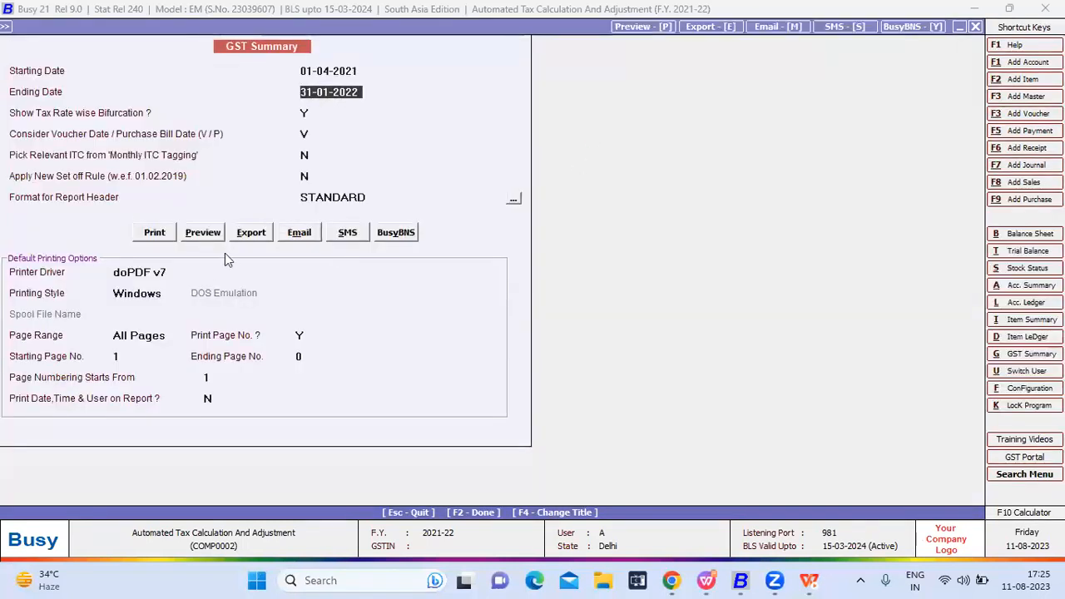
{"action": "left_click", "coordinate": [204, 237]}
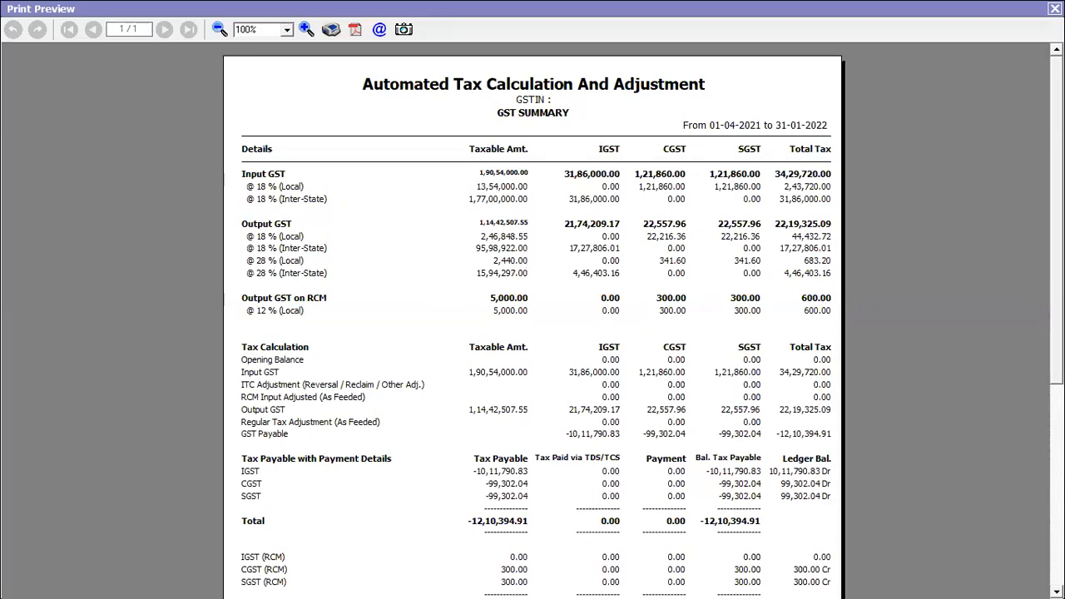
{"action": "left_click_drag", "start_coordinate": [1057, 275], "coordinate": [1057, 481]}
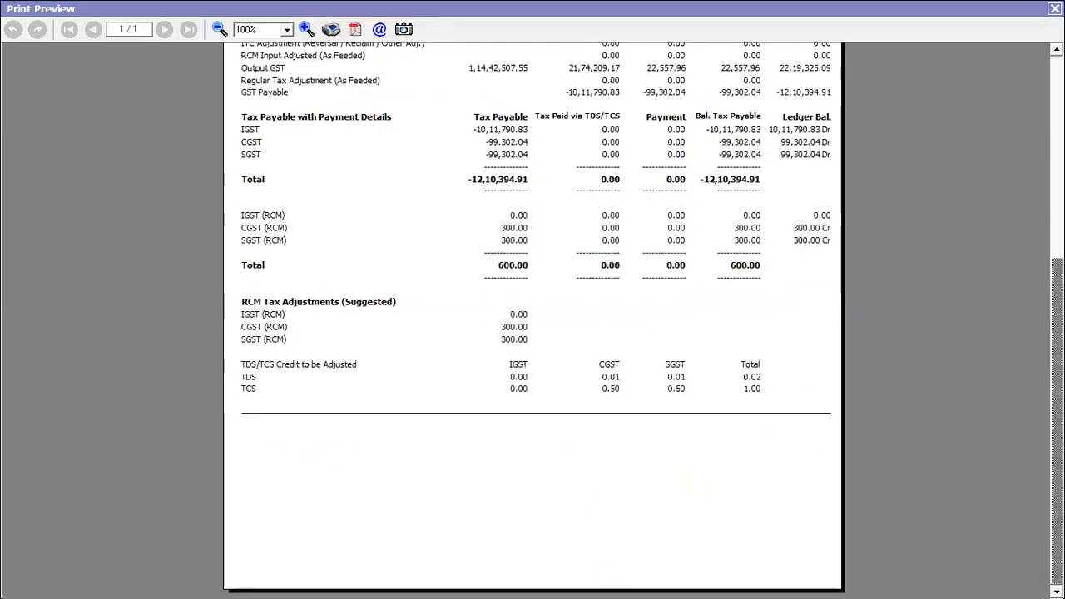
{"action": "key", "text": "Escape"}
{"action": "key", "text": "Escape"}
{"action": "key", "text": "Escape"}
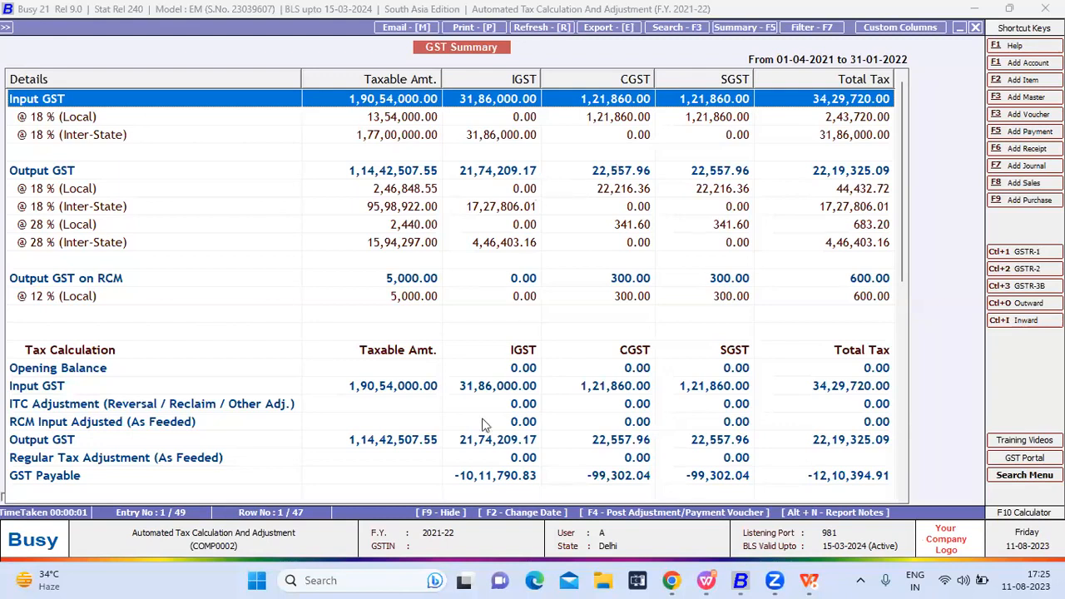
Review the GST Summary down to the TDS/TCS credit, look at the voucher posting options for adjustments and payments, and quit the report.
{"action": "scroll", "coordinate": [486, 426], "scroll_direction": "down", "scroll_amount": 7}
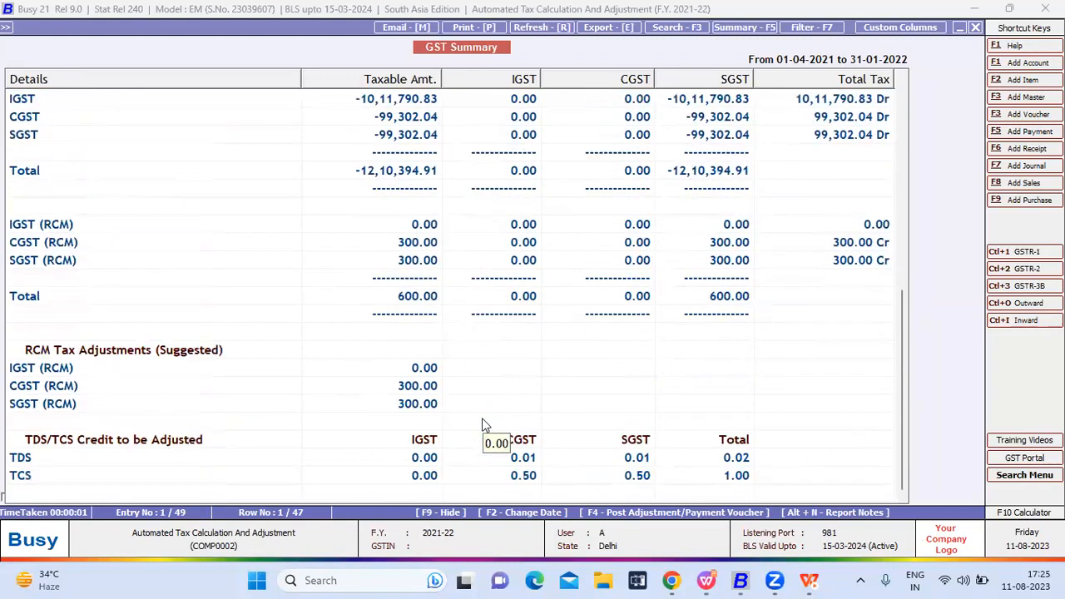
{"action": "scroll", "coordinate": [487, 426], "scroll_direction": "up", "scroll_amount": 8}
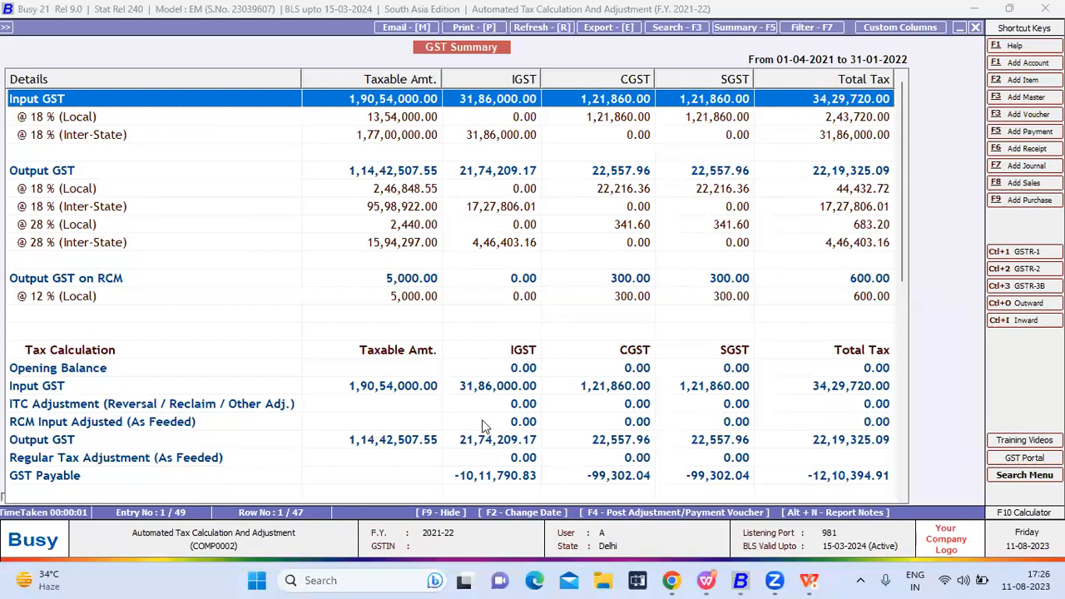
{"action": "key", "text": "F4"}
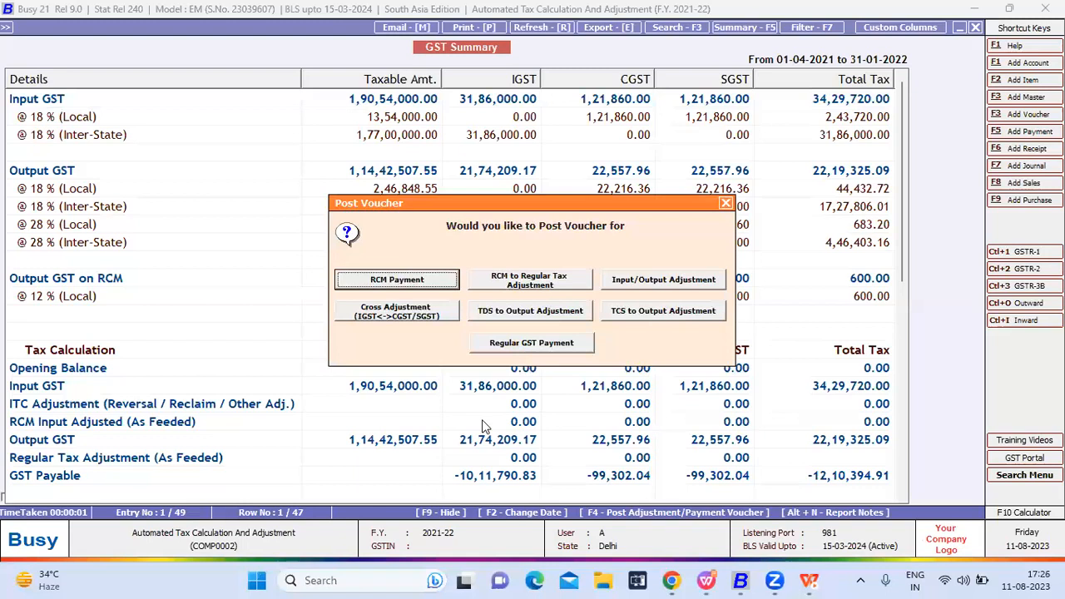
{"action": "key", "text": "Escape"}
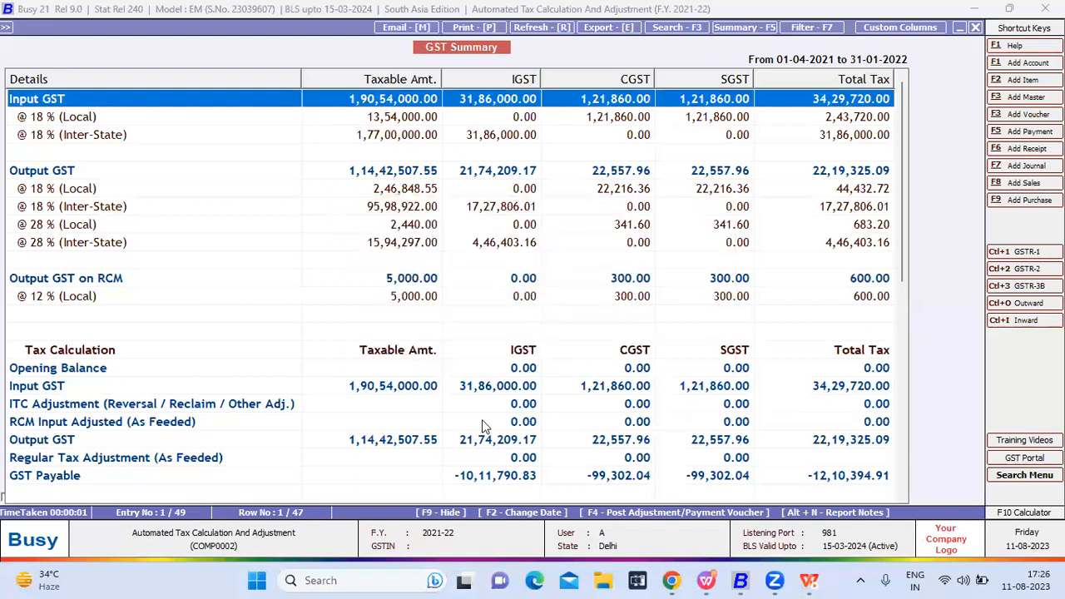
{"action": "key", "text": "F4"}
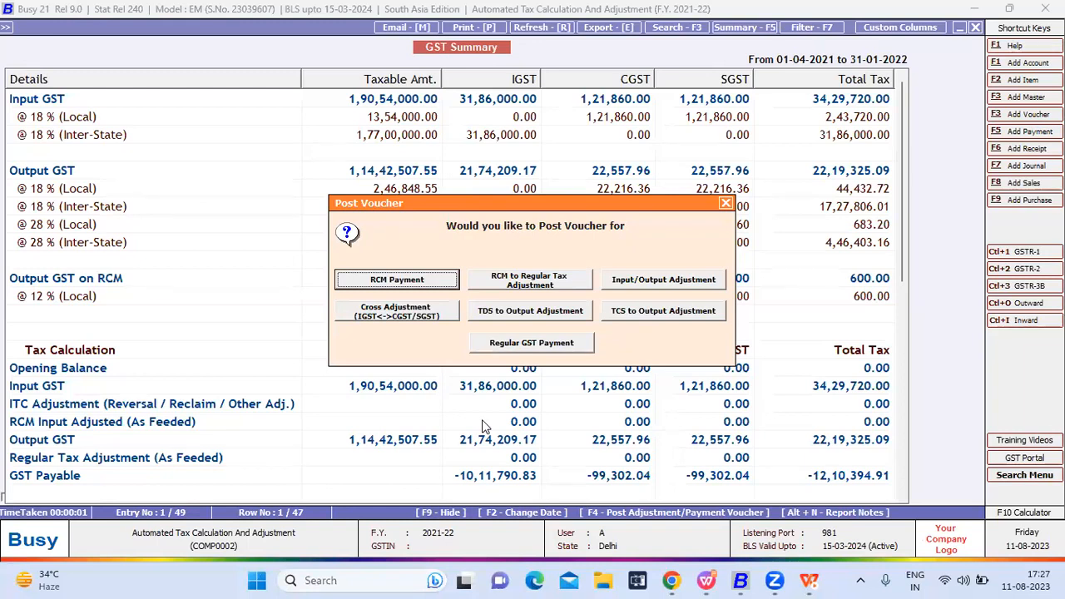
{"action": "key", "text": "Escape"}
{"action": "key", "text": "Escape"}
{"action": "key", "text": "Escape"}
List the journal vouchers of all series from 01-04-2021 to 31-01-2022.
{"action": "key", "text": "Left"}
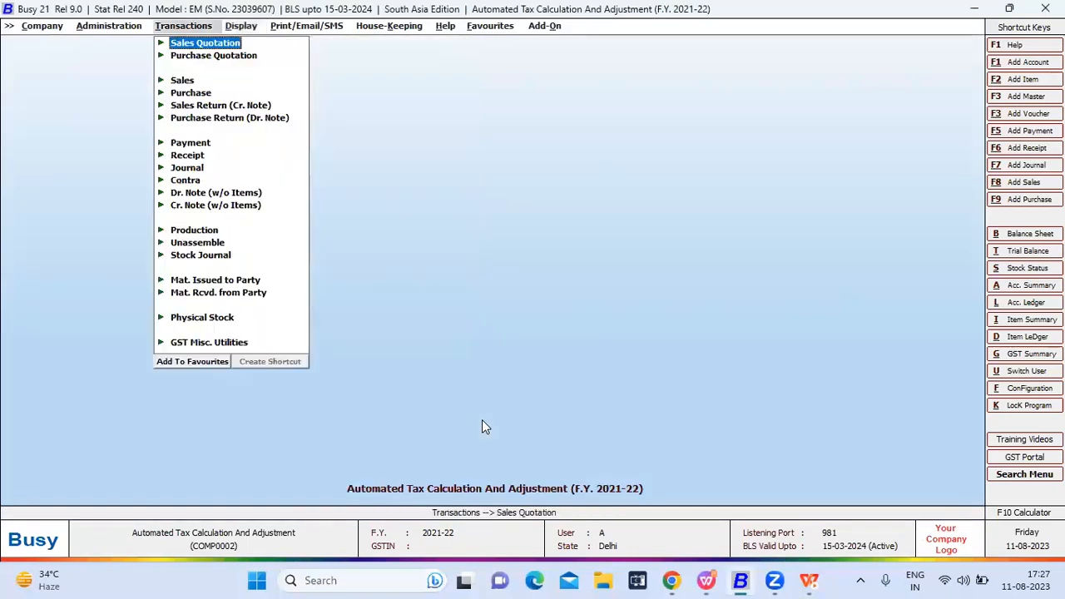
{"action": "key", "text": "Down"}
{"action": "key", "text": "Down"}
{"action": "key", "text": "Down"}
{"action": "key", "text": "Down"}
{"action": "key", "text": "Down"}
{"action": "key", "text": "Down"}
{"action": "key", "text": "Down"}
{"action": "key", "text": "Down"}
{"action": "key", "text": "Return"}
{"action": "key", "text": "Down"}
{"action": "key", "text": "Down"}
{"action": "key", "text": "Return"}
{"action": "key", "text": "Return"}
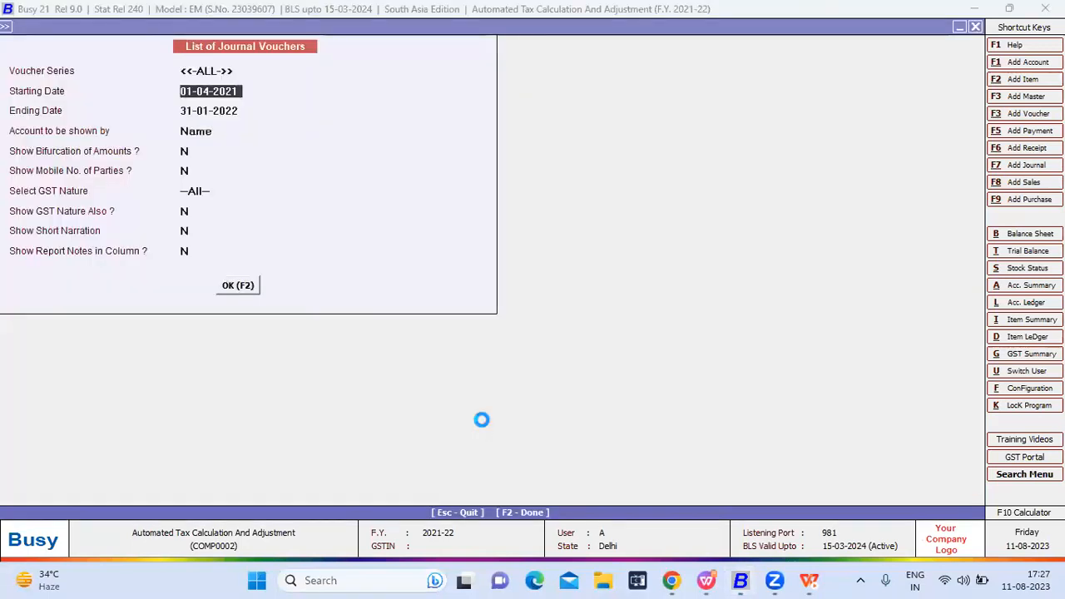
{"action": "key", "text": "F2"}
Open the 01-04-2021 transportation journal voucher and go through its series, date and GST nature to the debited account.
{"action": "key", "text": "Return"}
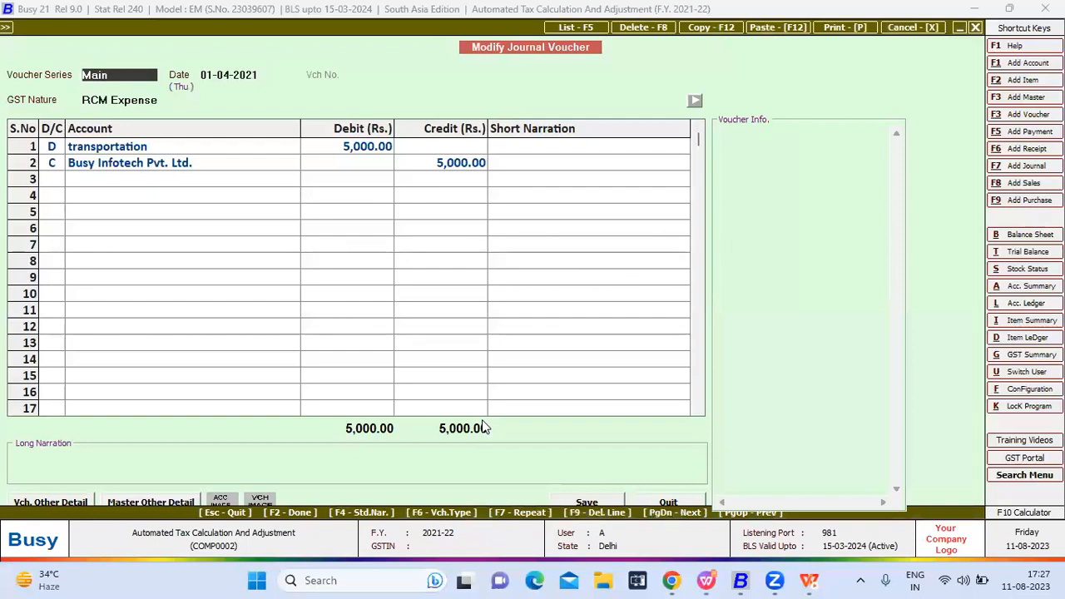
{"action": "key", "text": "Return"}
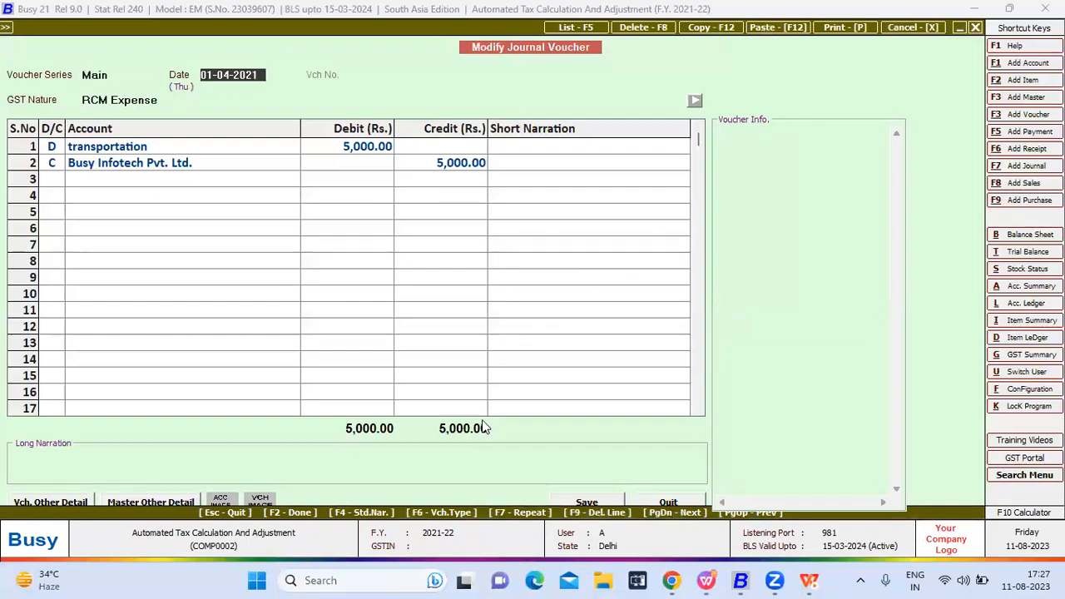
{"action": "key", "text": "Return"}
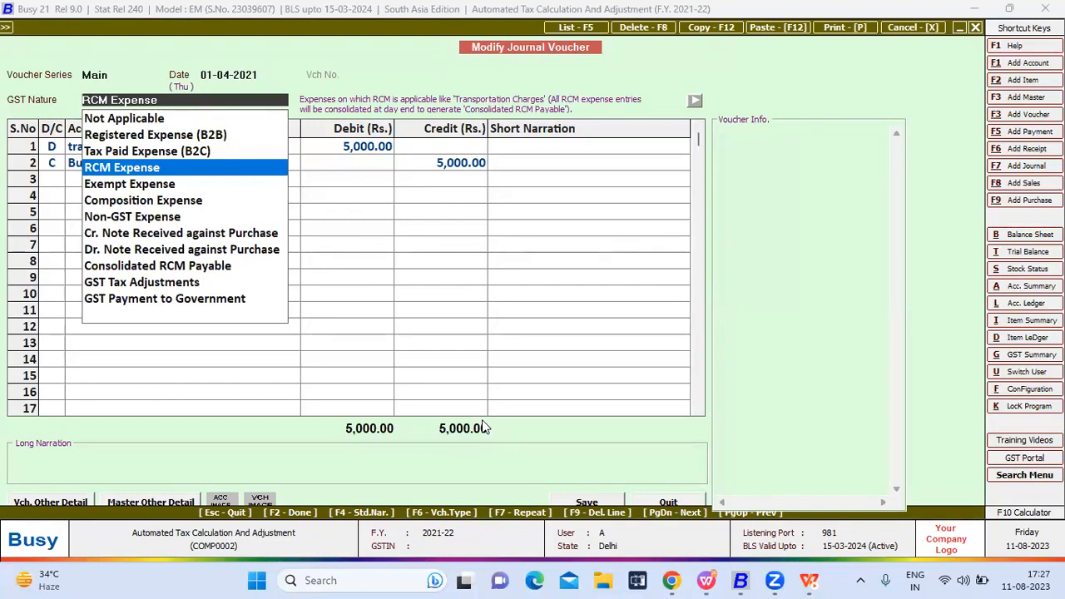
{"action": "key", "text": "Return"}
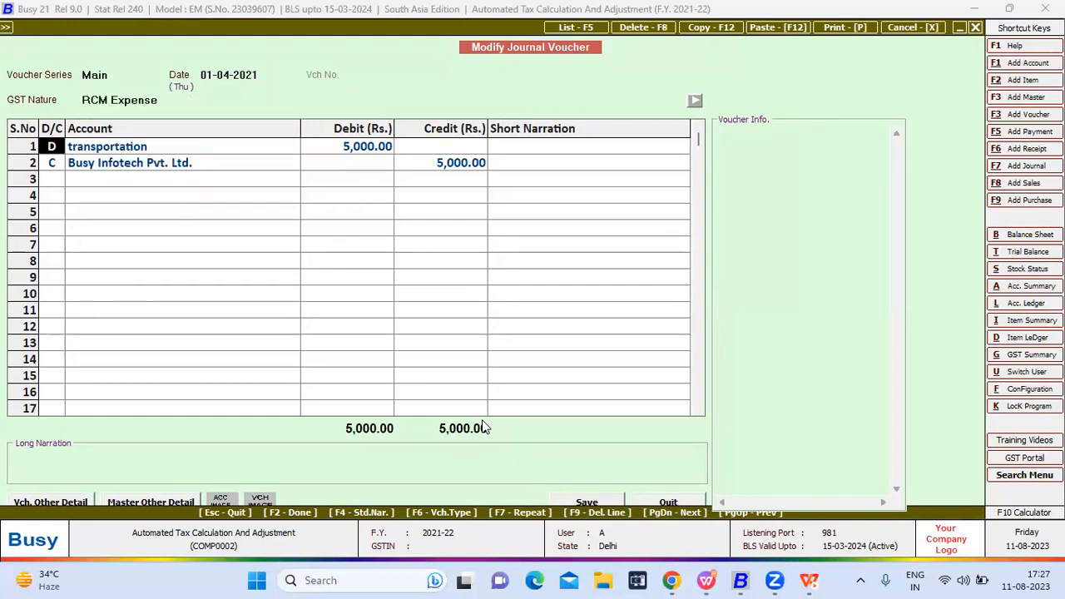
{"action": "key", "text": "Return"}
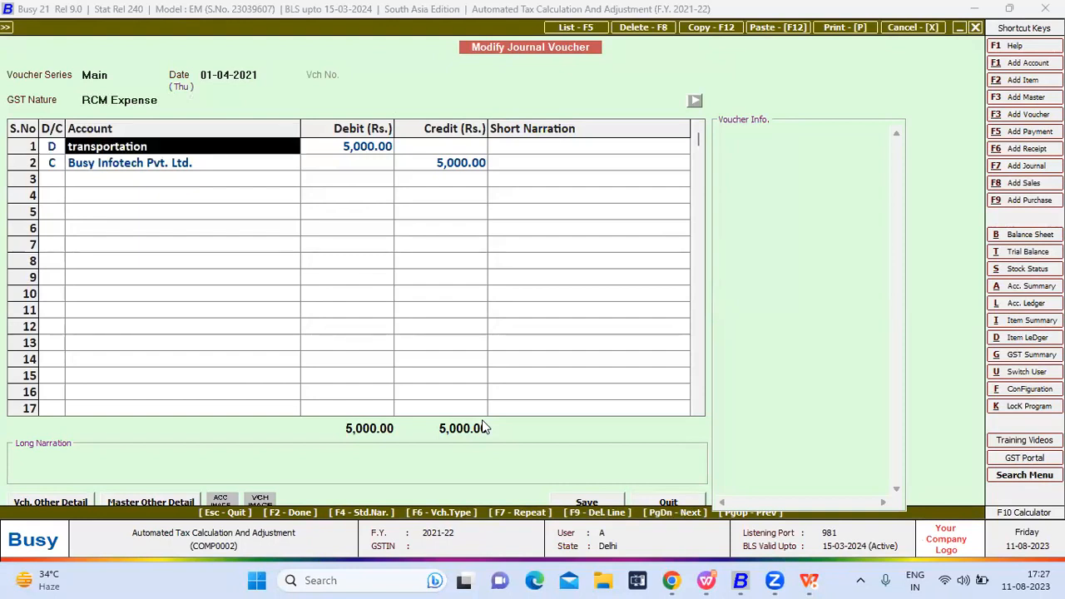
Open the transportation account's master for modification and go through its name, group and balances to the GST type.
{"action": "key", "text": "ctrl+Return"}
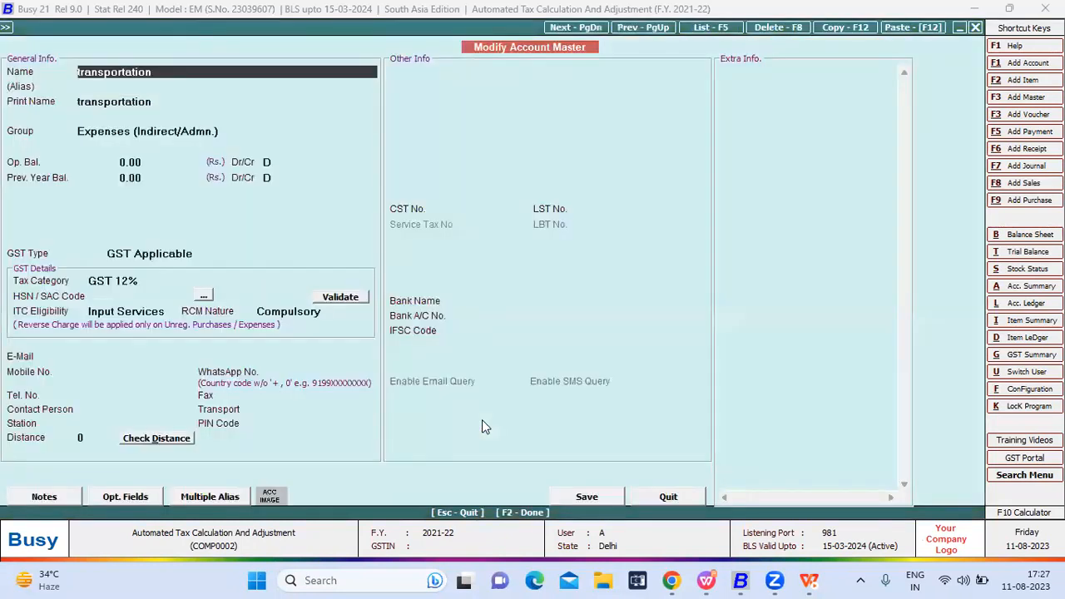
{"action": "key", "text": "Return"}
{"action": "key", "text": "Return"}
{"action": "key", "text": "Return"}
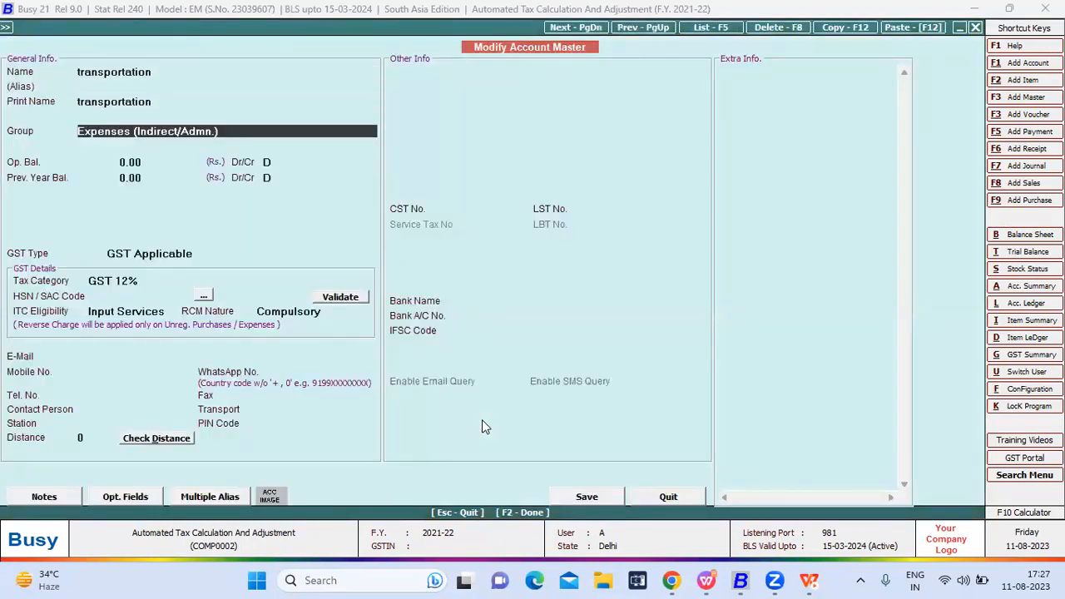
{"action": "key", "text": "Return"}
{"action": "key", "text": "Return"}
{"action": "key", "text": "Return"}
{"action": "key", "text": "Return"}
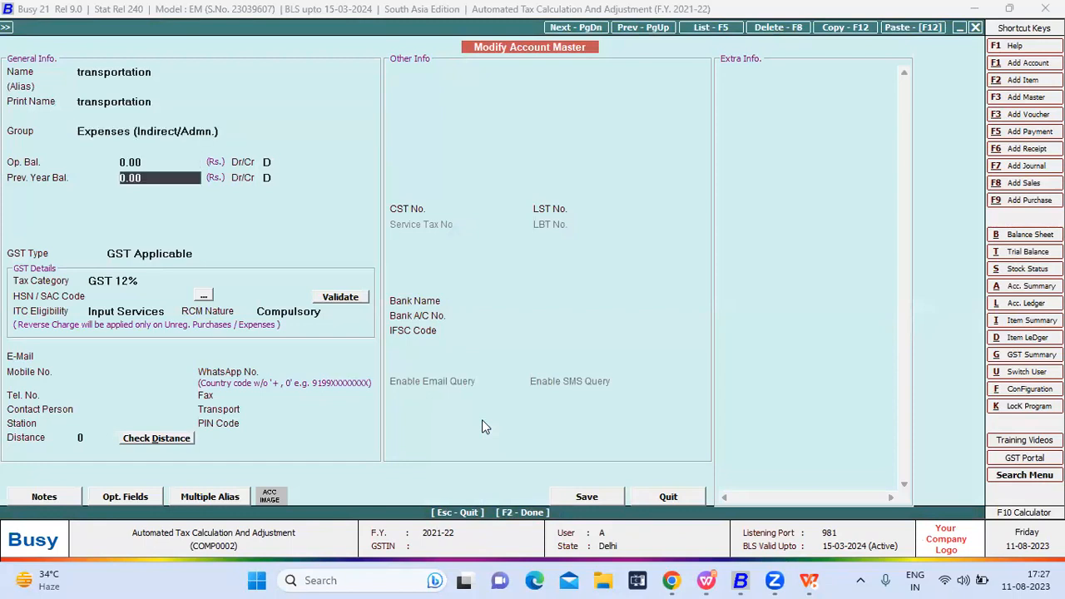
{"action": "key", "text": "Return"}
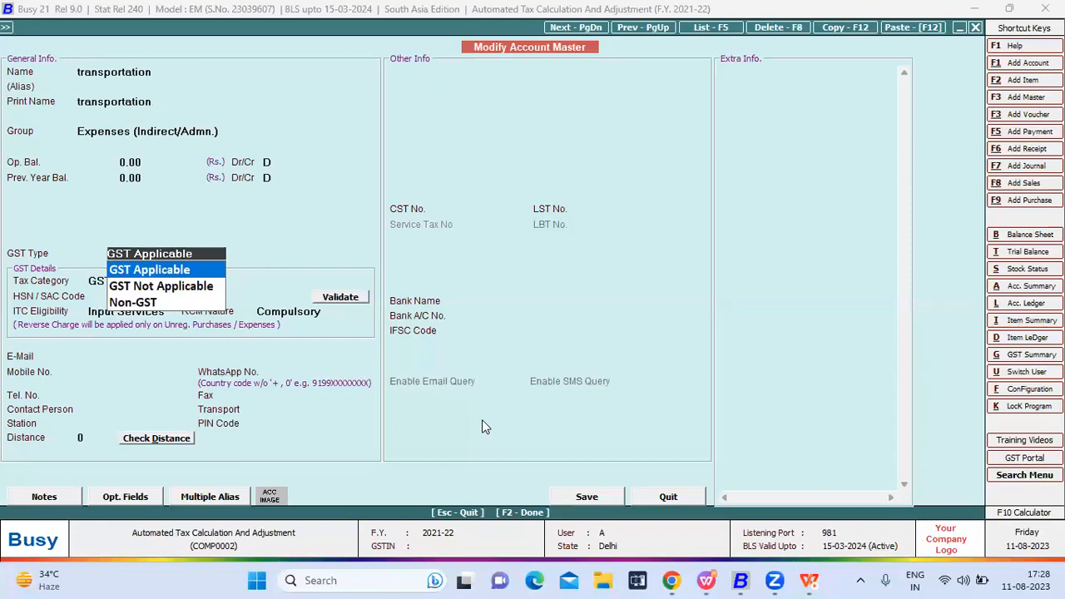
Set the transportation account's HSN/SAC code to 2345, keeping GST Applicable, GST 12%, Input Services and Compulsory RCM, and save the master.
{"action": "key", "text": "Return"}
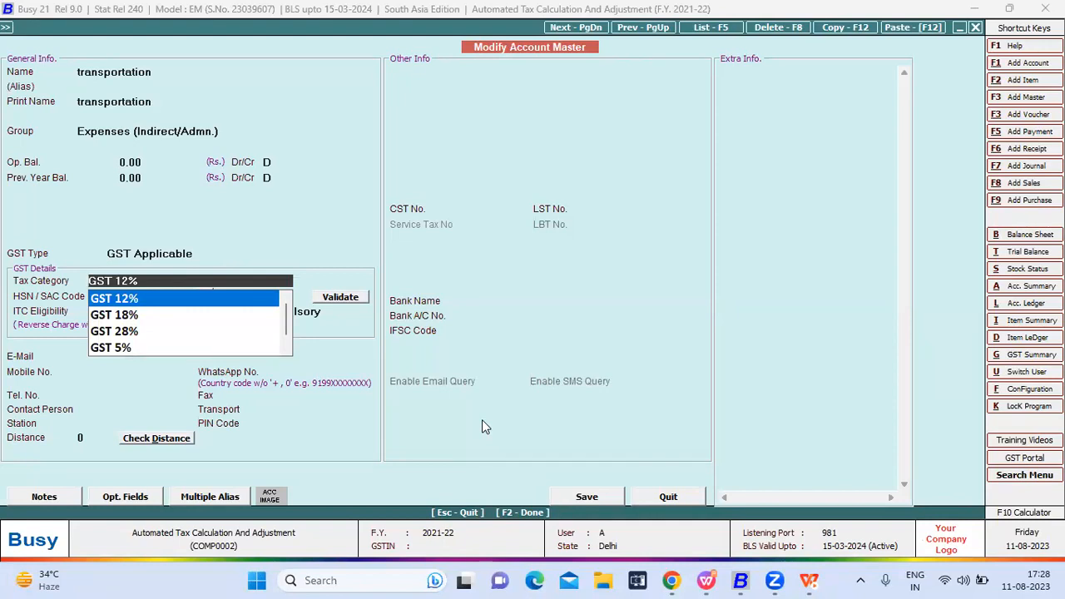
{"action": "key", "text": "Return"}
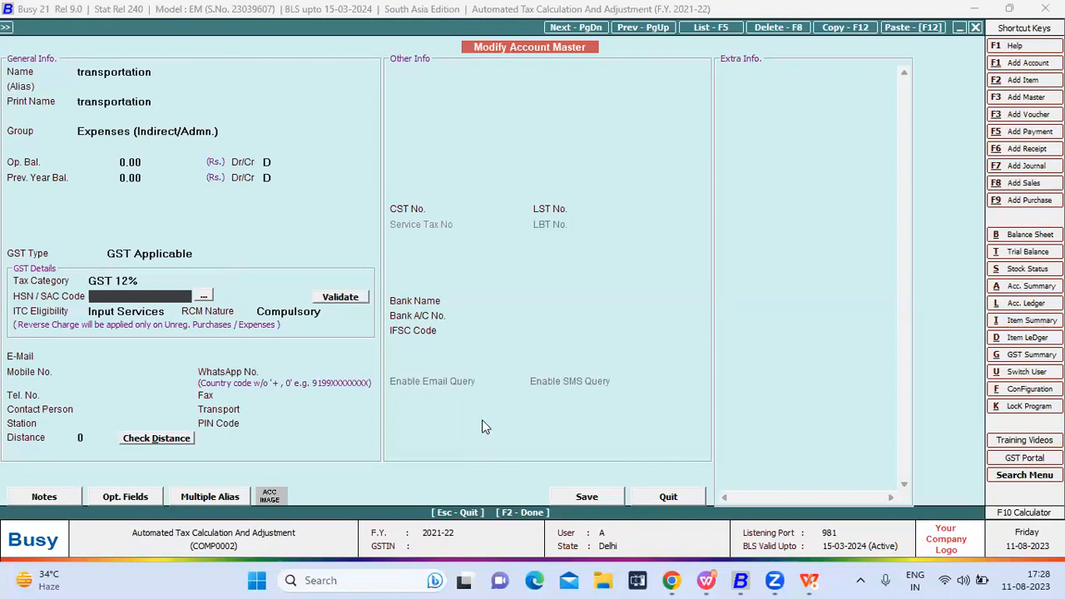
{"action": "type", "text": "2345"}
{"action": "key", "text": "Return"}
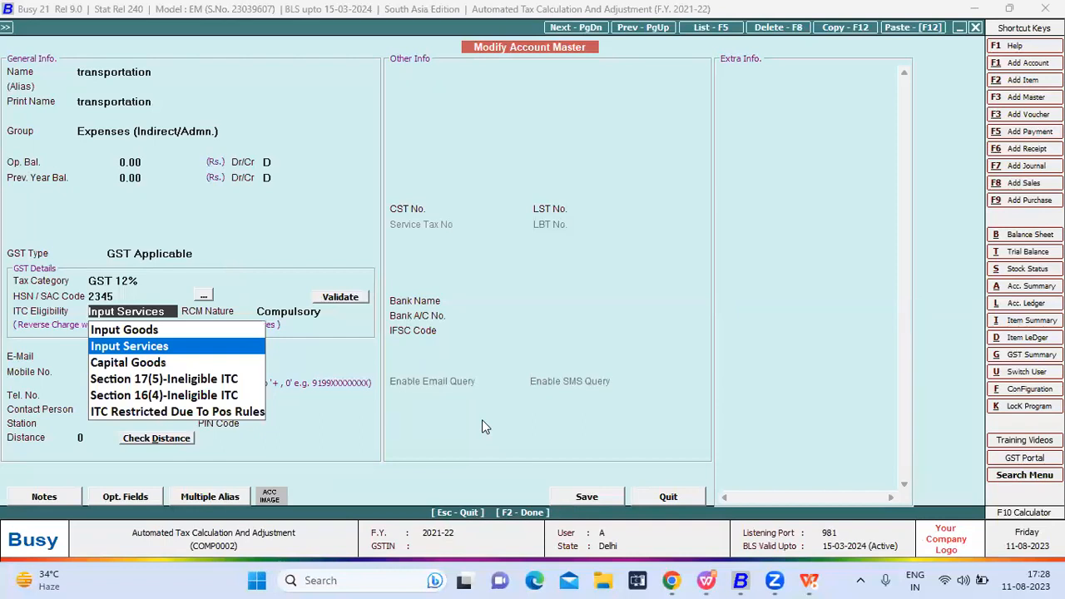
{"action": "key", "text": "Return"}
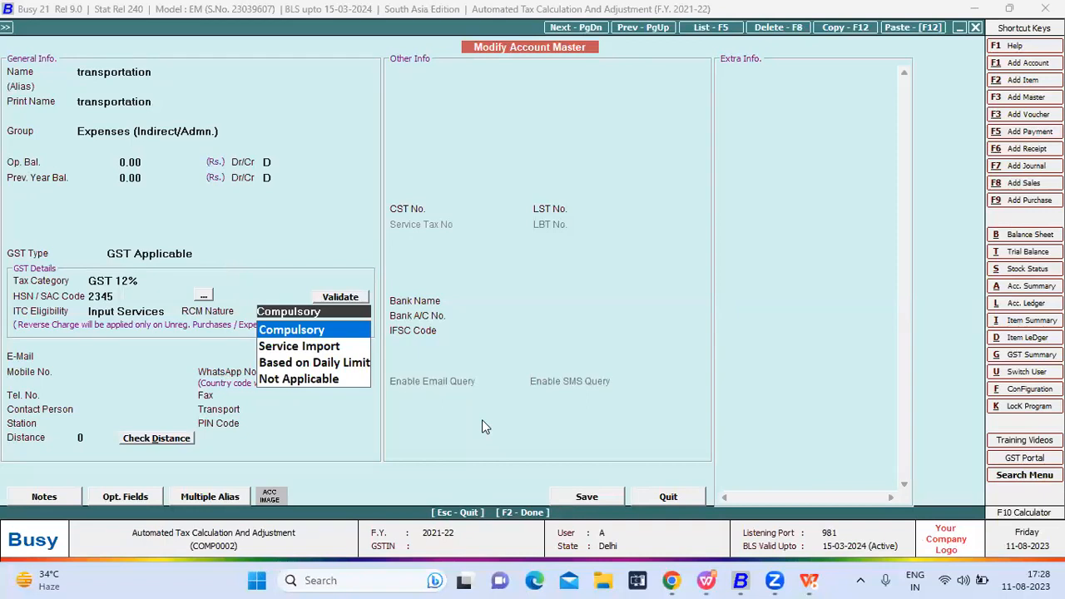
{"action": "key", "text": "Return"}
{"action": "key", "text": "F2"}
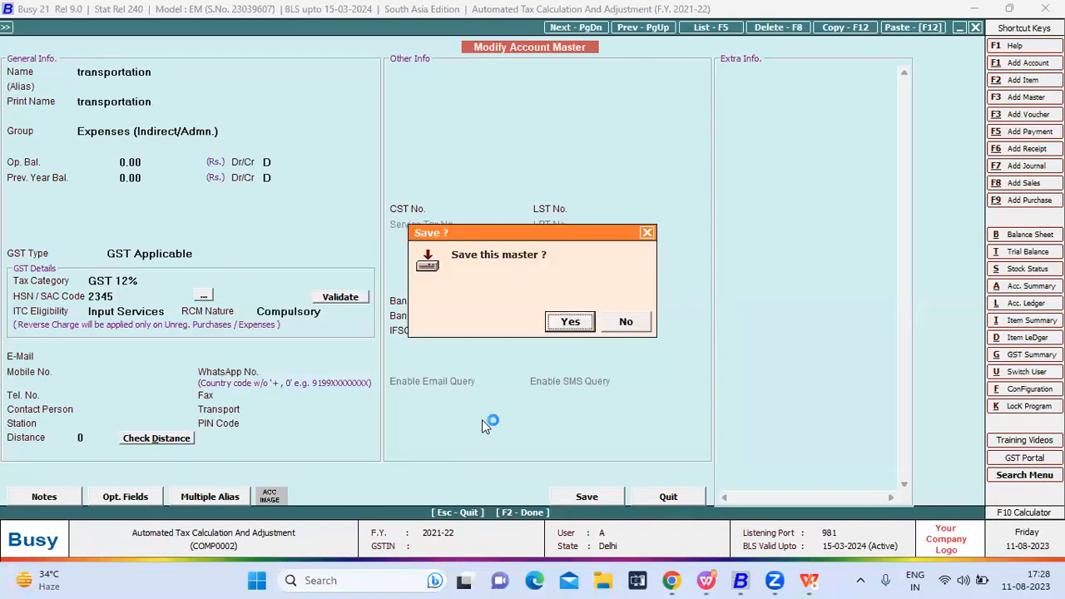
{"action": "key", "text": "Return"}
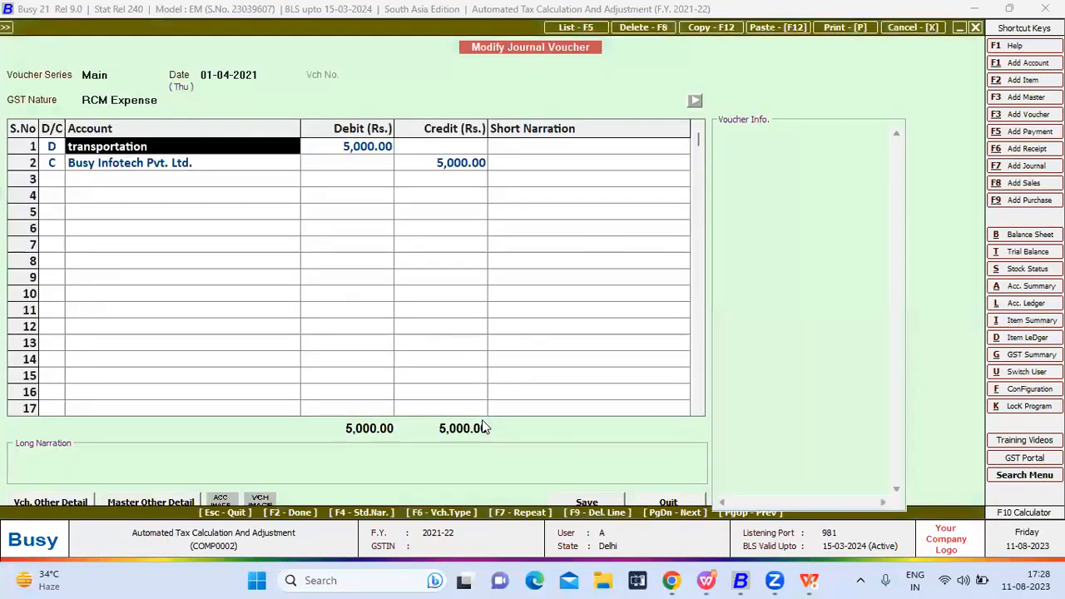
Open the master of the credited Busy Infotech Pvt. Ltd. account to check its group and dealer type, and quit it.
{"action": "key", "text": "Return"}
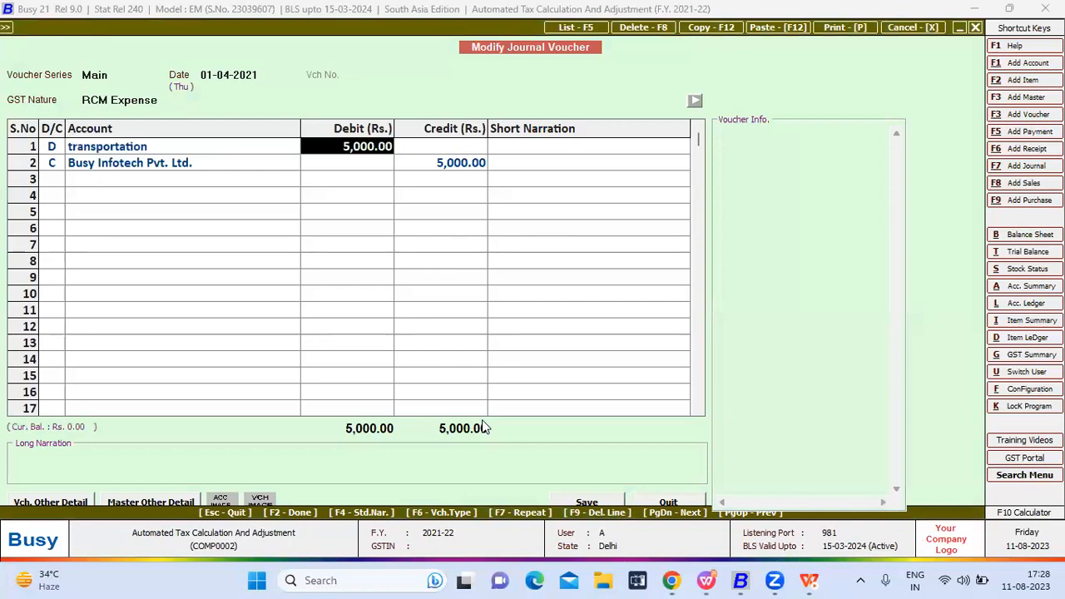
{"action": "key", "text": "Return"}
{"action": "key", "text": "Return"}
{"action": "key", "text": "Return"}
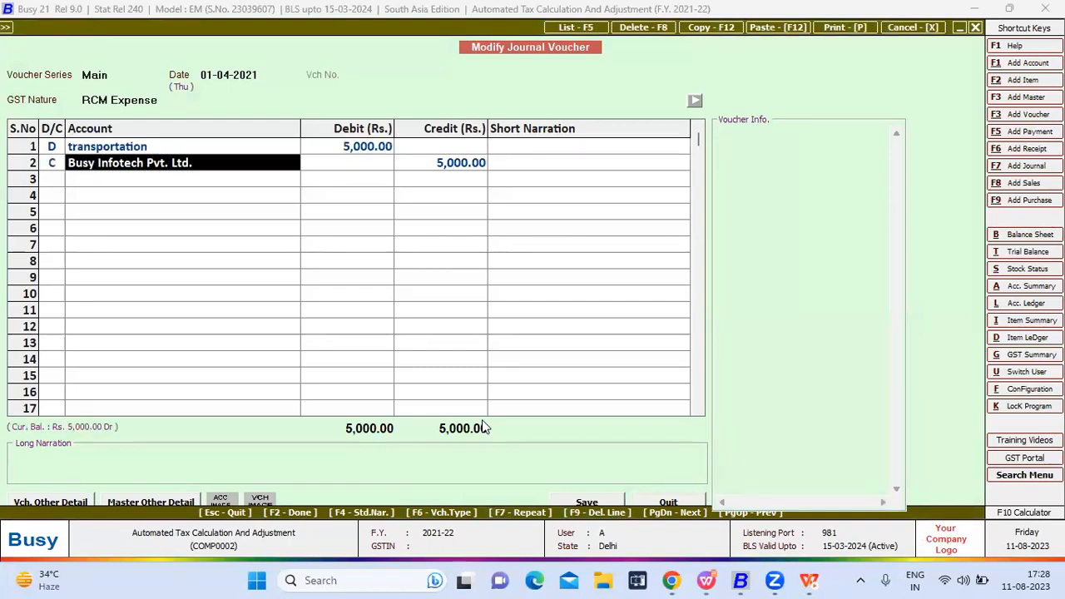
{"action": "key", "text": "alt+m"}
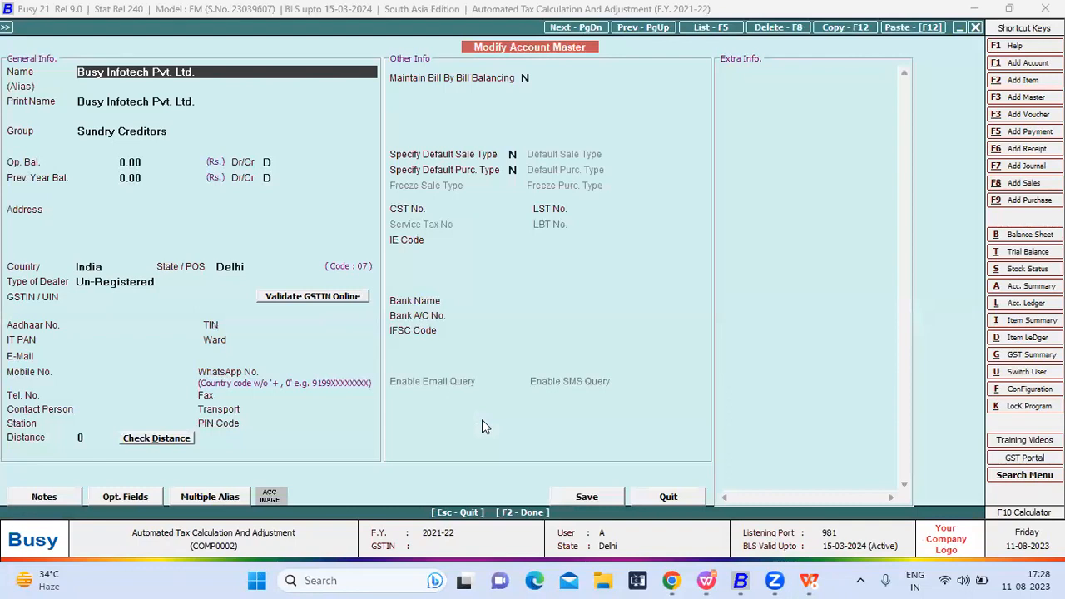
{"action": "key", "text": "Return"}
{"action": "key", "text": "Return"}
{"action": "key", "text": "Return"}
{"action": "key", "text": "Return"}
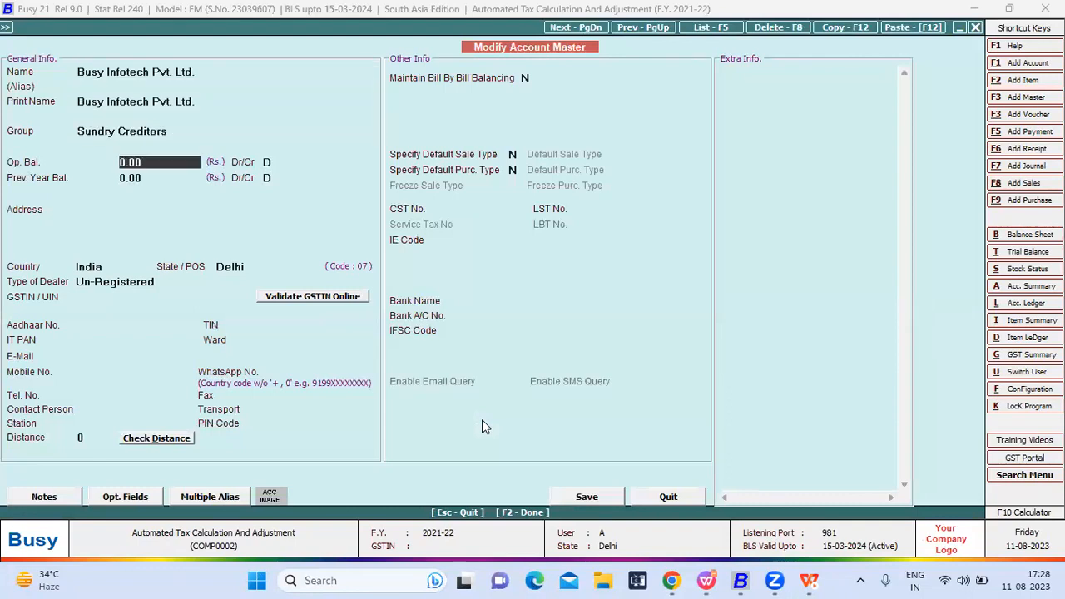
{"action": "key", "text": "Escape"}
Keep the credit entry as it is and save the RCM expense journal voucher.
{"action": "key", "text": "Return"}
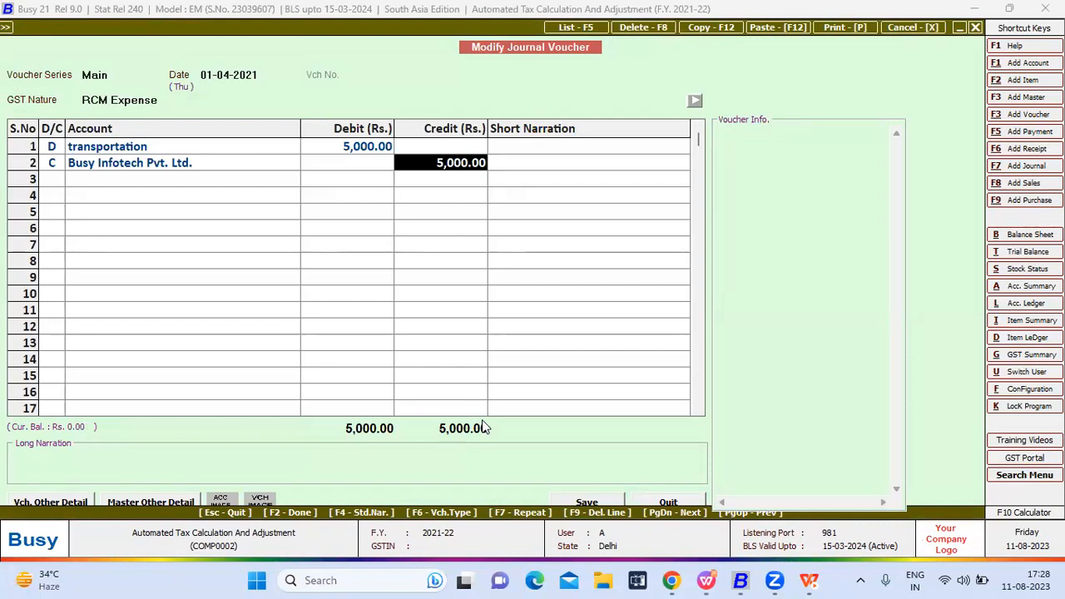
{"action": "key", "text": "Return"}
{"action": "key", "text": "Return"}
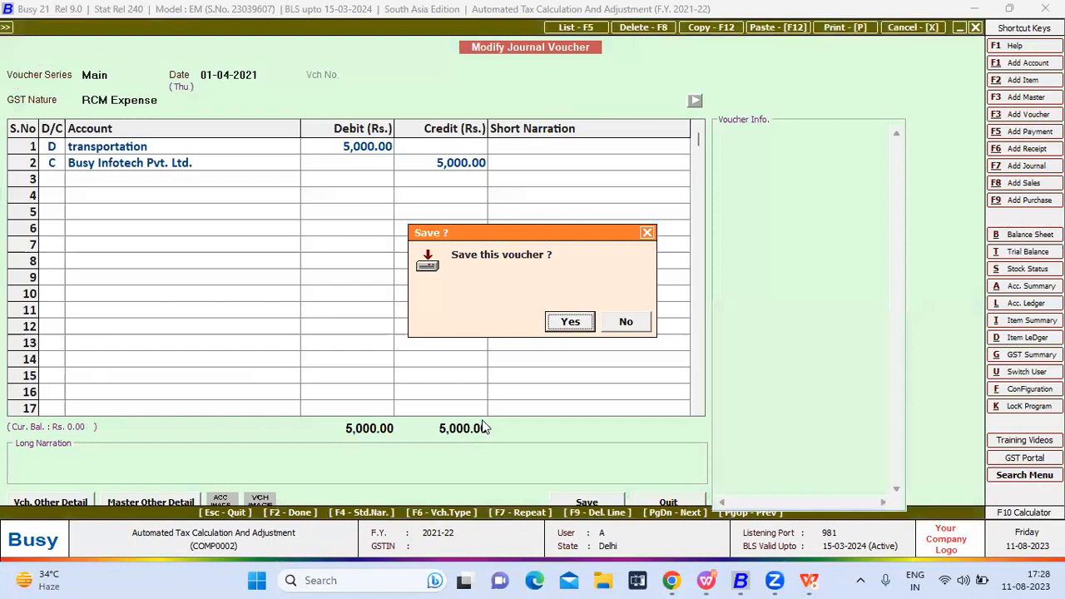
{"action": "key", "text": "Return"}
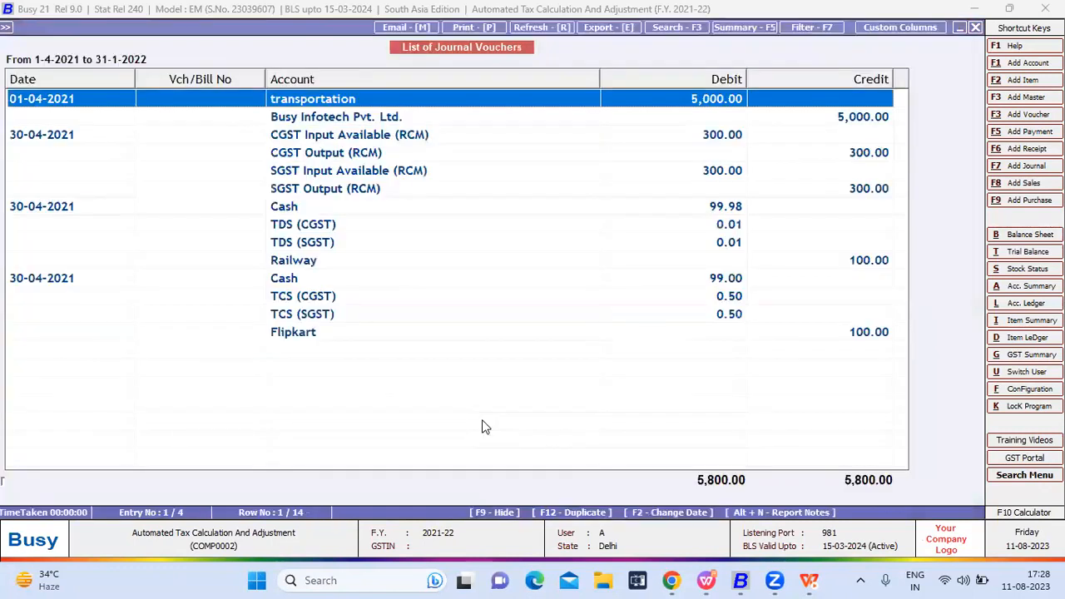
Close the journal voucher list and open the GST utility for checking and posting consolidated RCM payable.
{"action": "key", "text": "Escape"}
{"action": "key", "text": "Escape"}
{"action": "key", "text": "Left"}
{"action": "key", "text": "Up"}
{"action": "key", "text": "Up"}
{"action": "key", "text": "Up"}
{"action": "key", "text": "Up"}
{"action": "key", "text": "Up"}
{"action": "key", "text": "Up"}
{"action": "key", "text": "Up"}
{"action": "key", "text": "Up"}
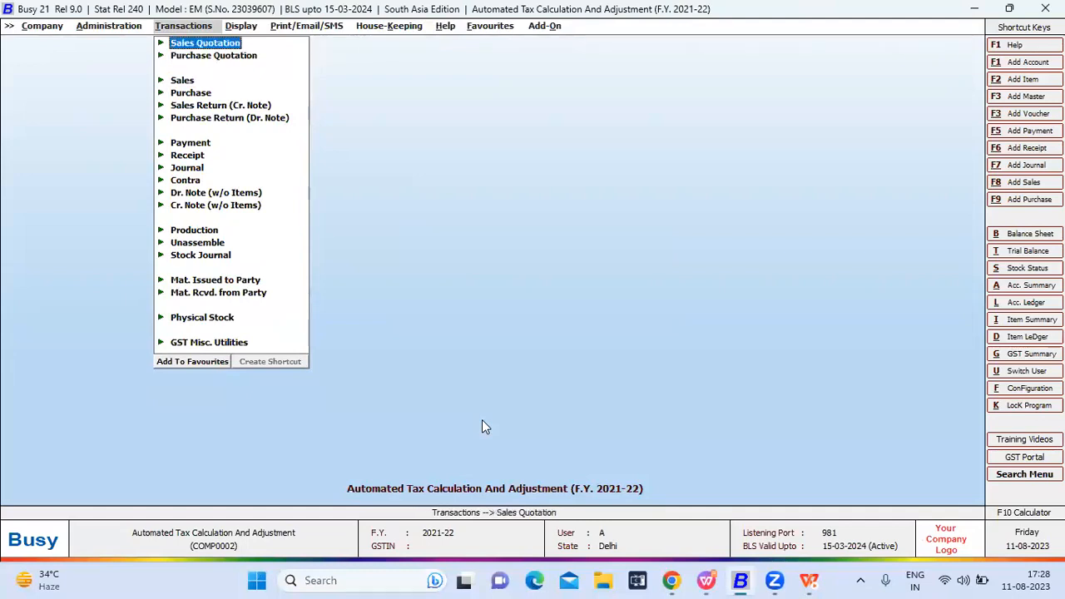
{"action": "key", "text": "Down"}
{"action": "key", "text": "Down"}
{"action": "key", "text": "Down"}
{"action": "key", "text": "Down"}
{"action": "key", "text": "Down"}
{"action": "key", "text": "Down"}
{"action": "key", "text": "Down"}
{"action": "key", "text": "Down"}
{"action": "key", "text": "Down"}
{"action": "key", "text": "Down"}
{"action": "key", "text": "Down"}
{"action": "key", "text": "Down"}
{"action": "key", "text": "Down"}
{"action": "key", "text": "Down"}
{"action": "key", "text": "Down"}
{"action": "key", "text": "Down"}
{"action": "key", "text": "Down"}
{"action": "key", "text": "Down"}
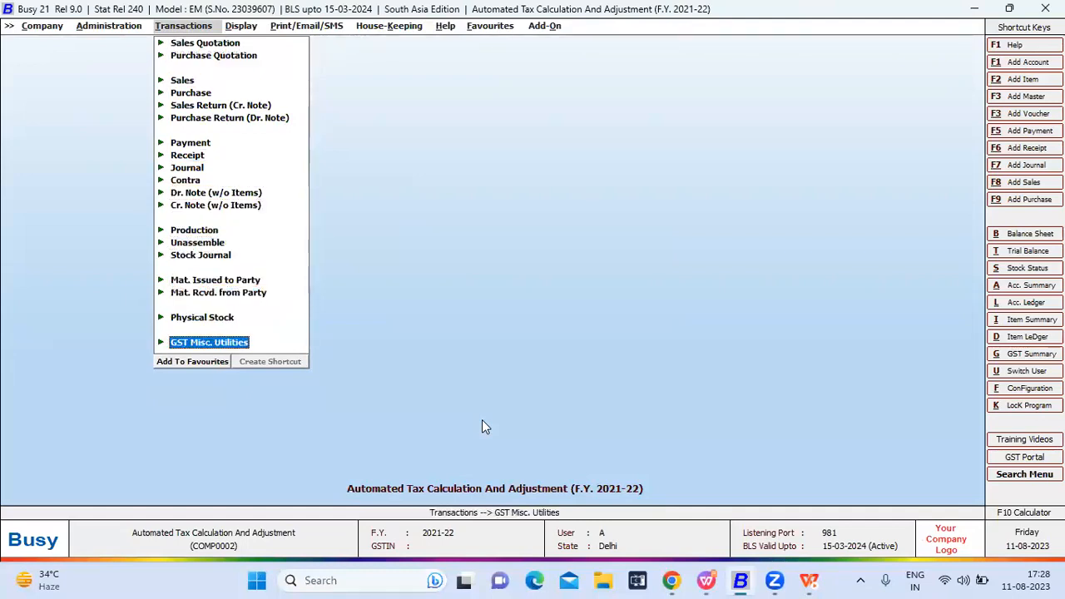
{"action": "key", "text": "Right"}
{"action": "key", "text": "Down"}
{"action": "key", "text": "Down"}
{"action": "key", "text": "Down"}
{"action": "key", "text": "Down"}
{"action": "key", "text": "Down"}
{"action": "key", "text": "Down"}
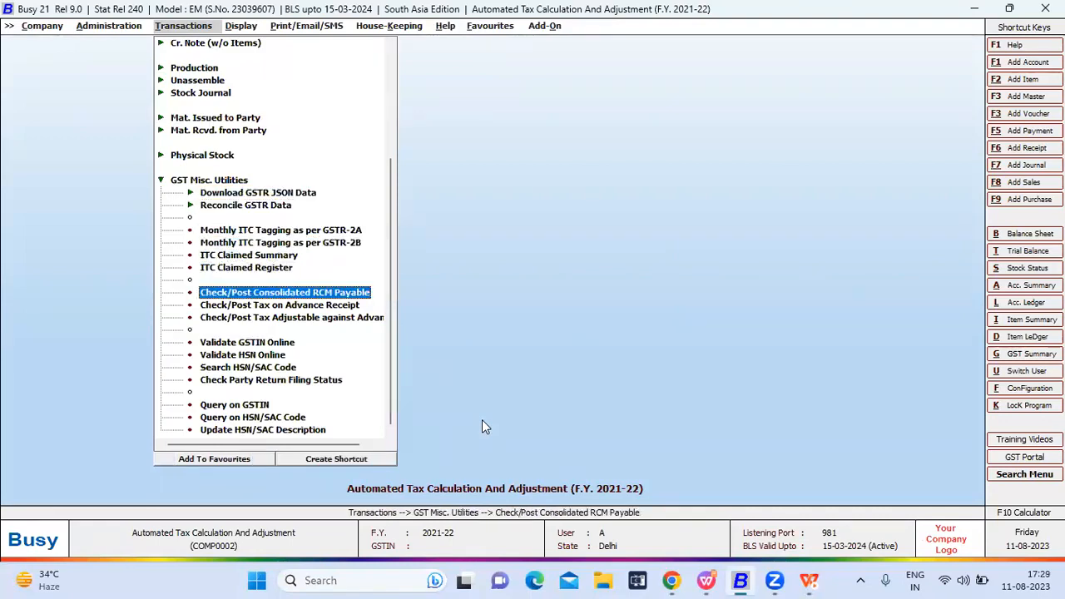
{"action": "key", "text": "Return"}
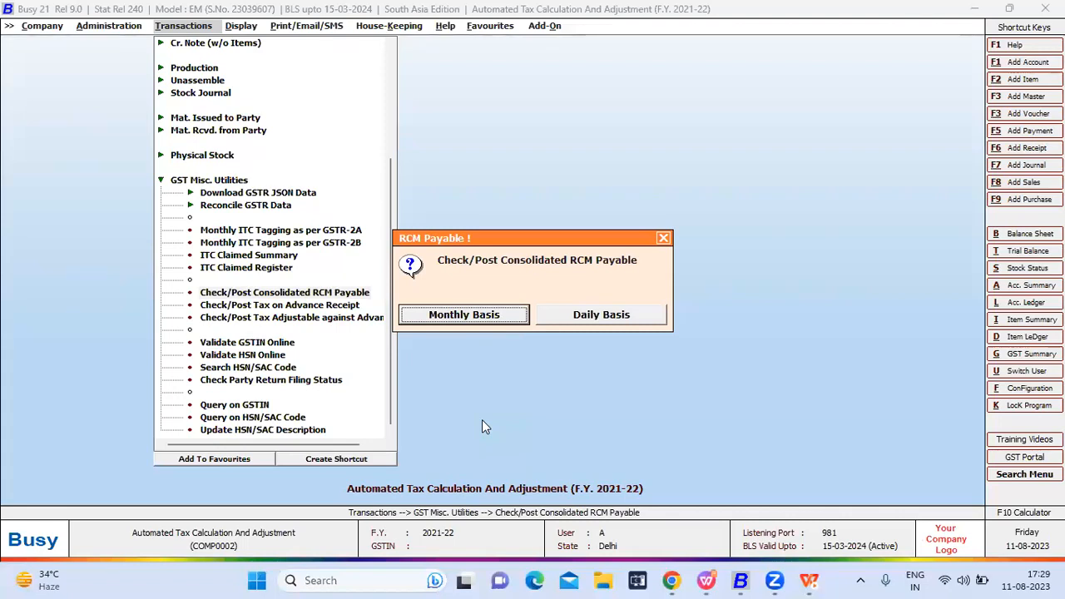
Open the daily-basis options of the consolidated RCM payable check and quit them.
{"action": "key", "text": "Right"}
{"action": "key", "text": "Return"}
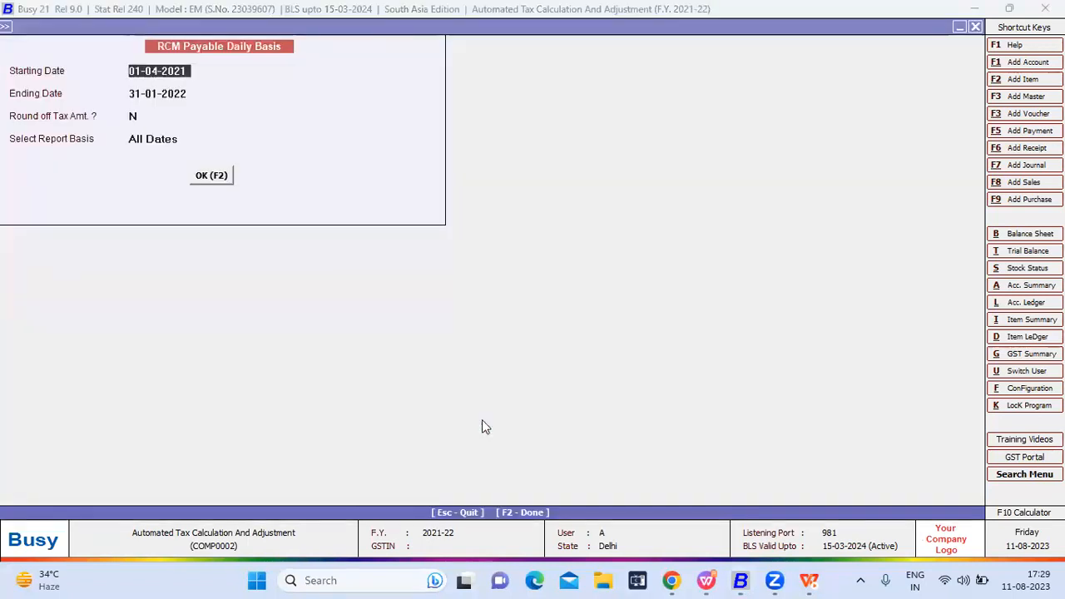
{"action": "key", "text": "Escape"}
Generate the monthly-basis RCM payable report for April, keeping tax amount rounding at N.
{"action": "key", "text": "Return"}
{"action": "type", "text": "APRI"}
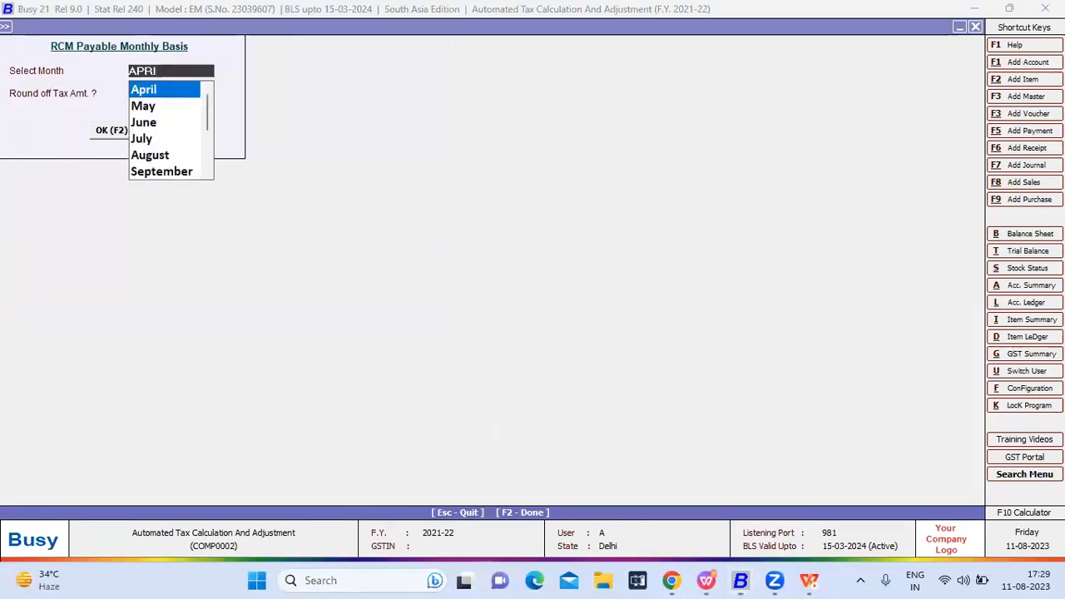
{"action": "key", "text": "Return"}
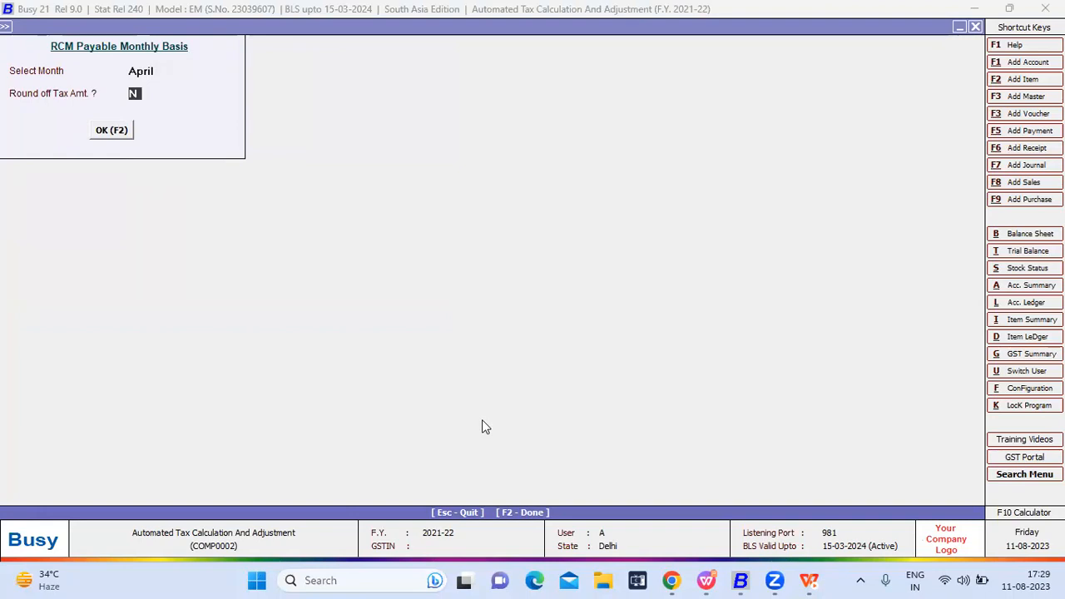
{"action": "key", "text": "Return"}
{"action": "key", "text": "Return"}
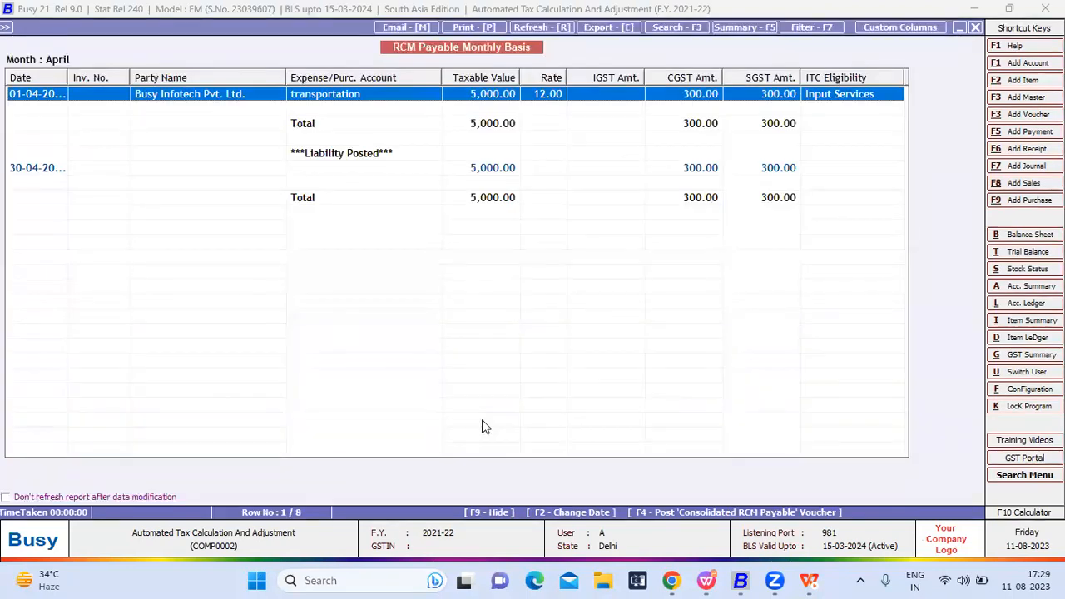
Open the liability-posted entry dated 30-04-2021 from the April RCM payable report and quit it.
{"action": "key", "text": "Down"}
{"action": "key", "text": "Down"}
{"action": "key", "text": "Down"}
{"action": "key", "text": "Down"}
{"action": "key", "text": "Down"}
{"action": "key", "text": "Return"}
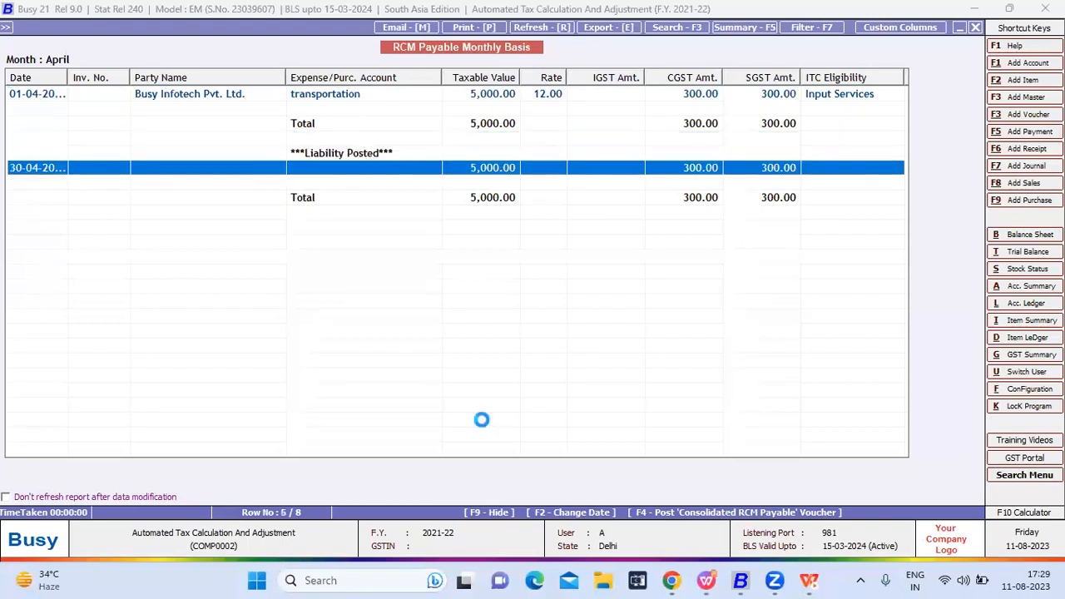
{"action": "key", "text": "Escape"}
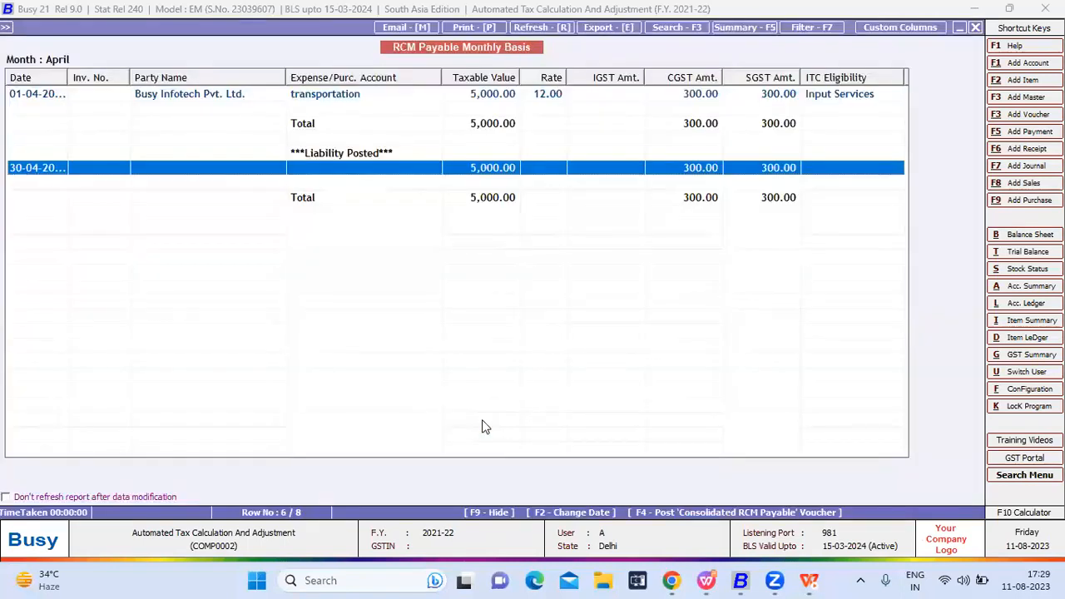
{"action": "key", "text": "Up"}
{"action": "key", "text": "F4"}
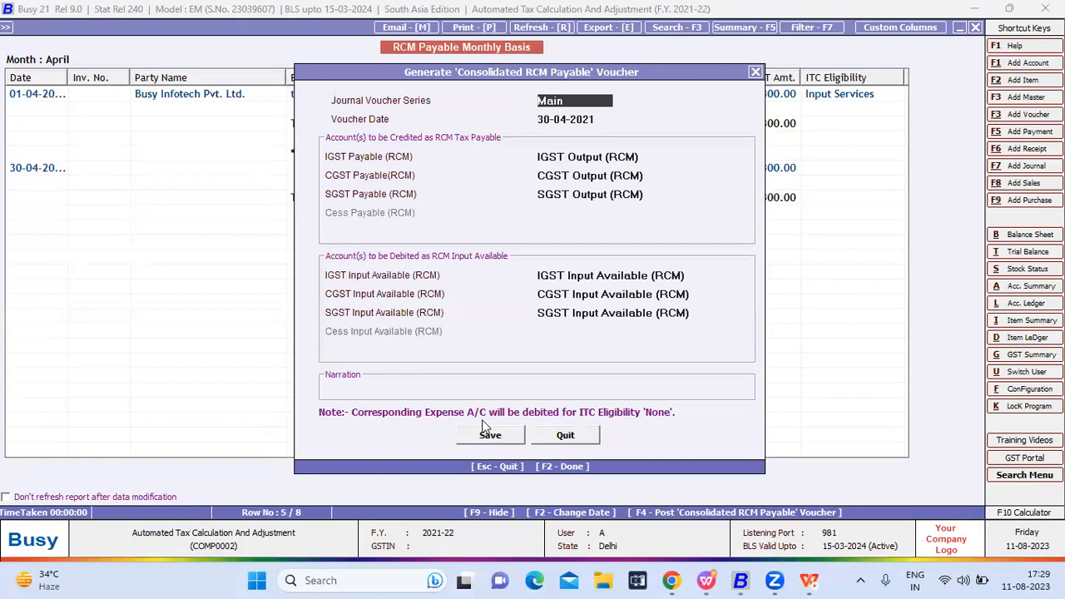
{"action": "key", "text": "F2"}
{"action": "key", "text": "Up"}
{"action": "key", "text": "Up"}
{"action": "key", "text": "Up"}
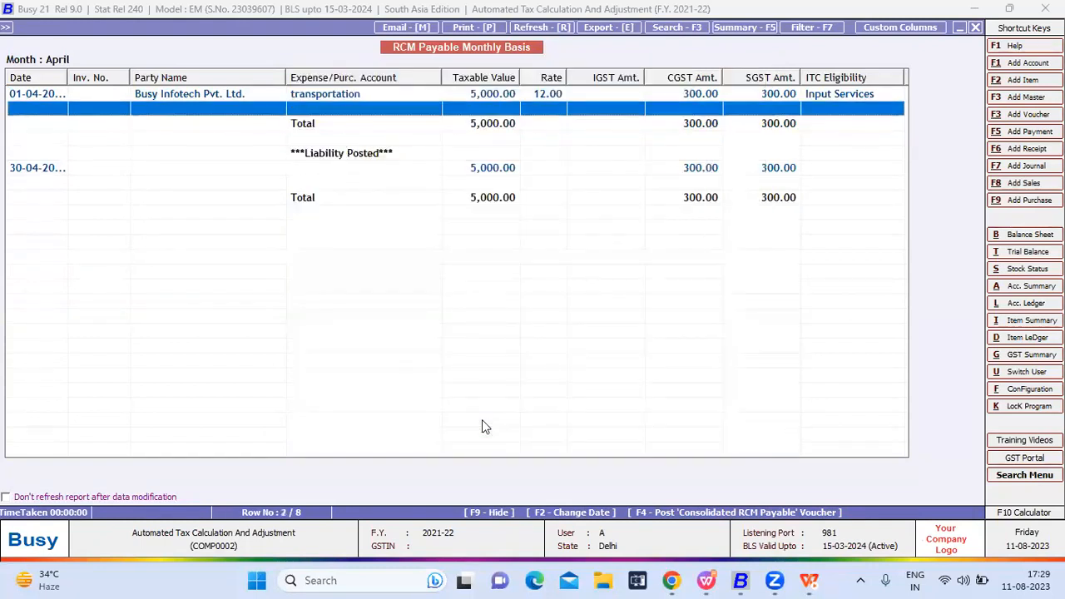
{"action": "key", "text": "Up"}
{"action": "key", "text": "F4"}
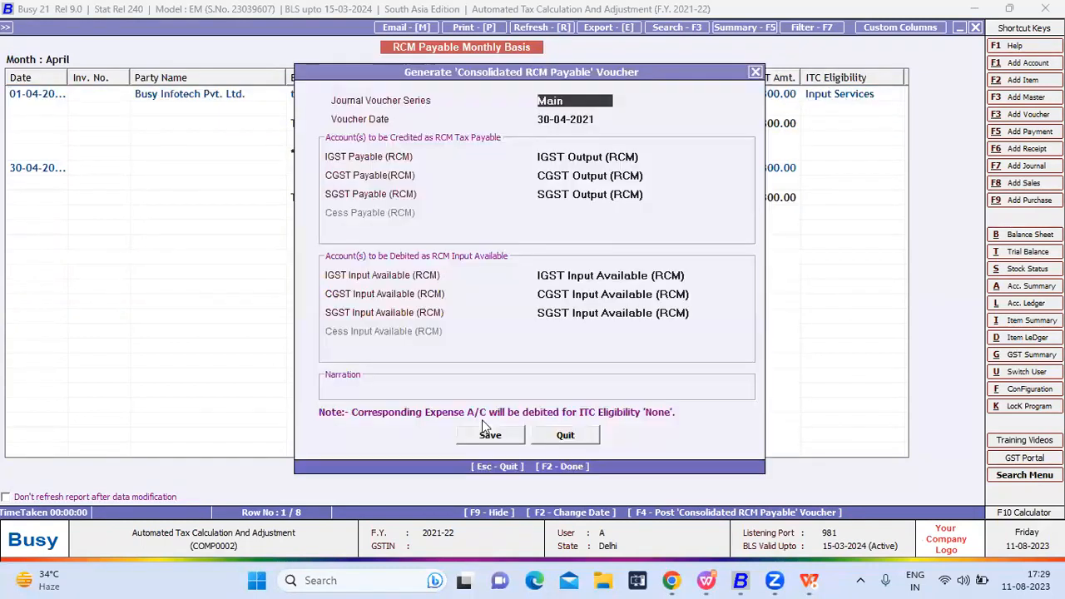
{"action": "key", "text": "Escape"}
Open the posted Consolidated RCM Payable journal voucher dated 30-04-2021 and delete it.
{"action": "key", "text": "Down"}
{"action": "key", "text": "Down"}
{"action": "key", "text": "Down"}
{"action": "key", "text": "Down"}
{"action": "key", "text": "Down"}
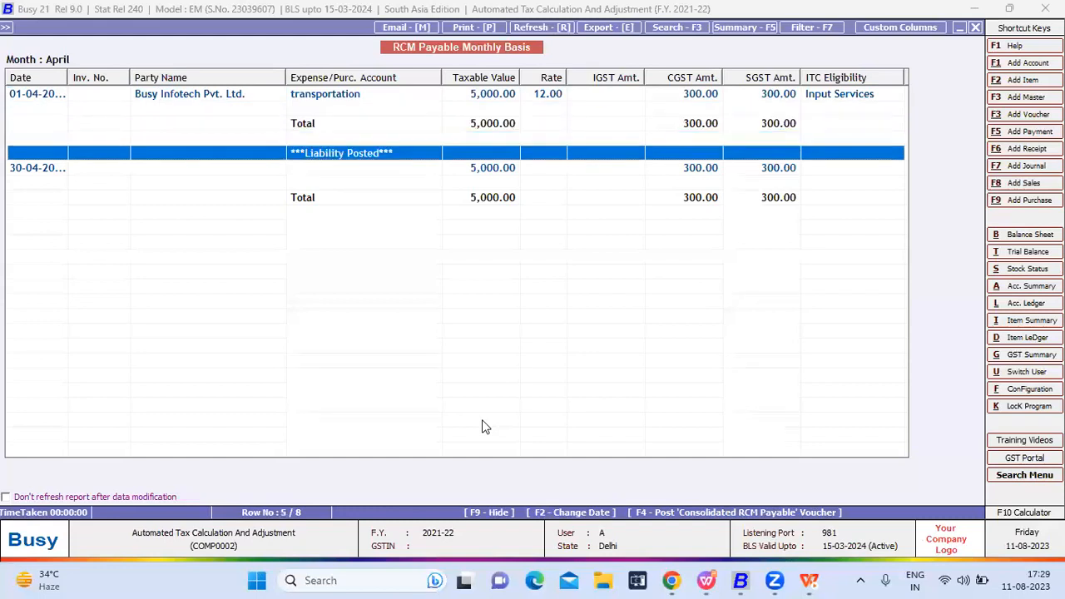
{"action": "key", "text": "Return"}
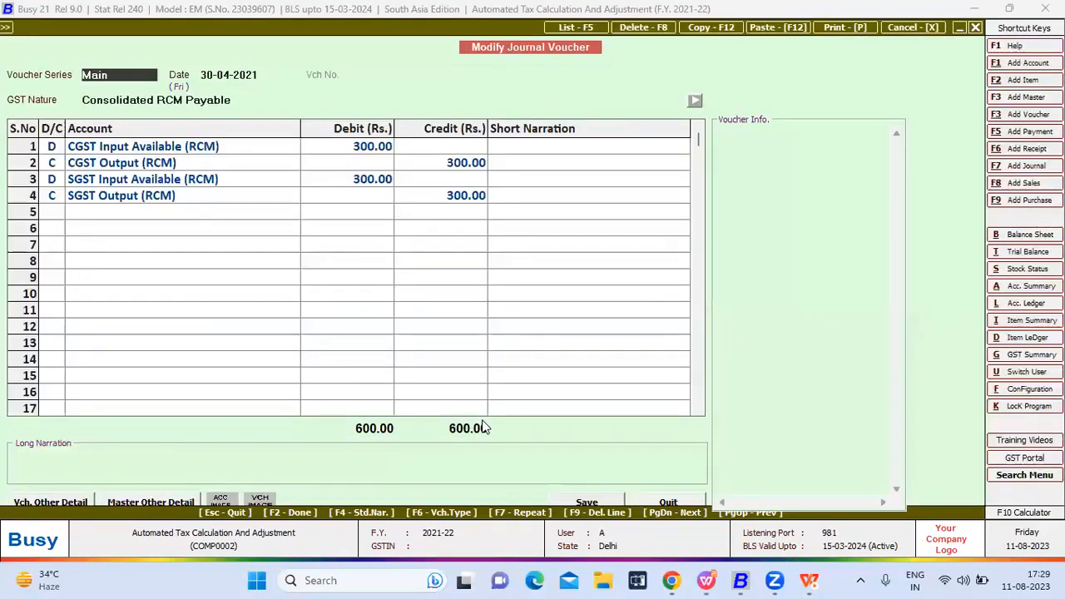
{"action": "key", "text": "F8"}
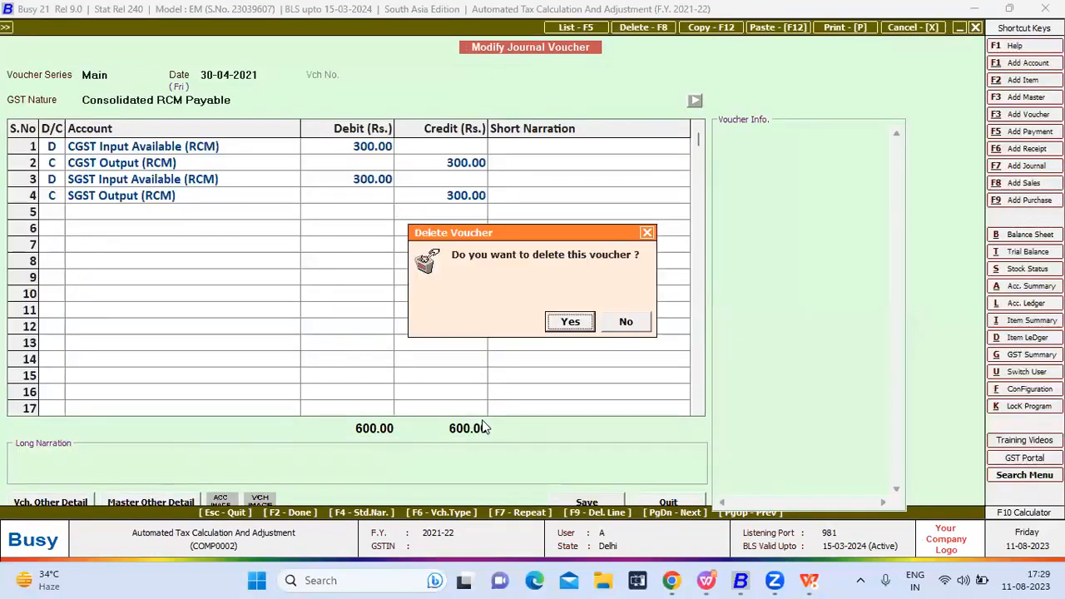
{"action": "key", "text": "Return"}
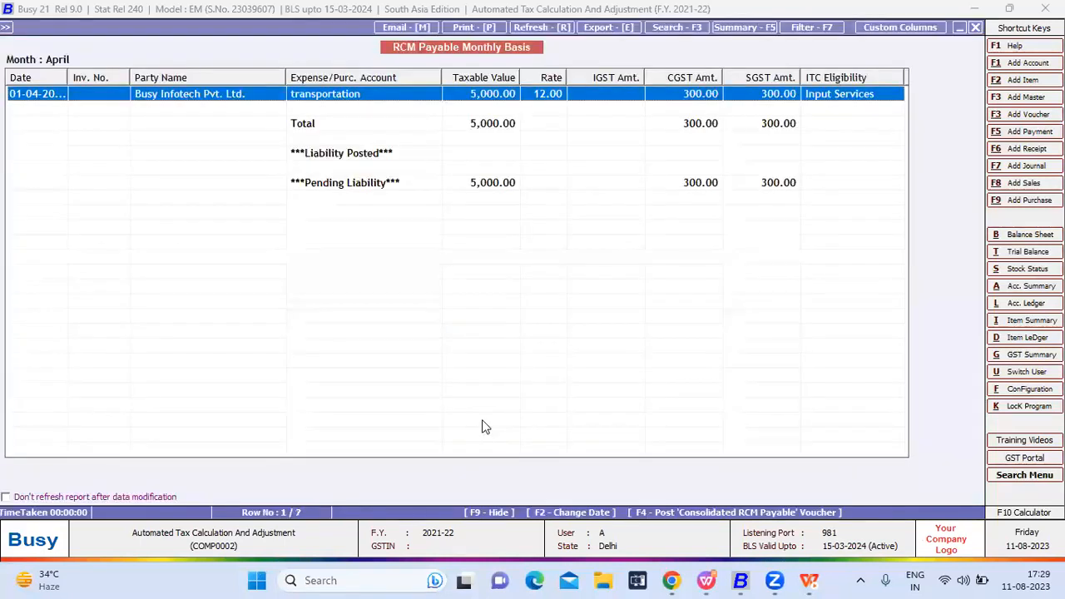
Check the transportation expense voucher, and generate a Consolidated RCM Payable voucher in series Main dated 30-04-2021 with the preset RCM output and input accounts.
{"action": "key", "text": "Return"}
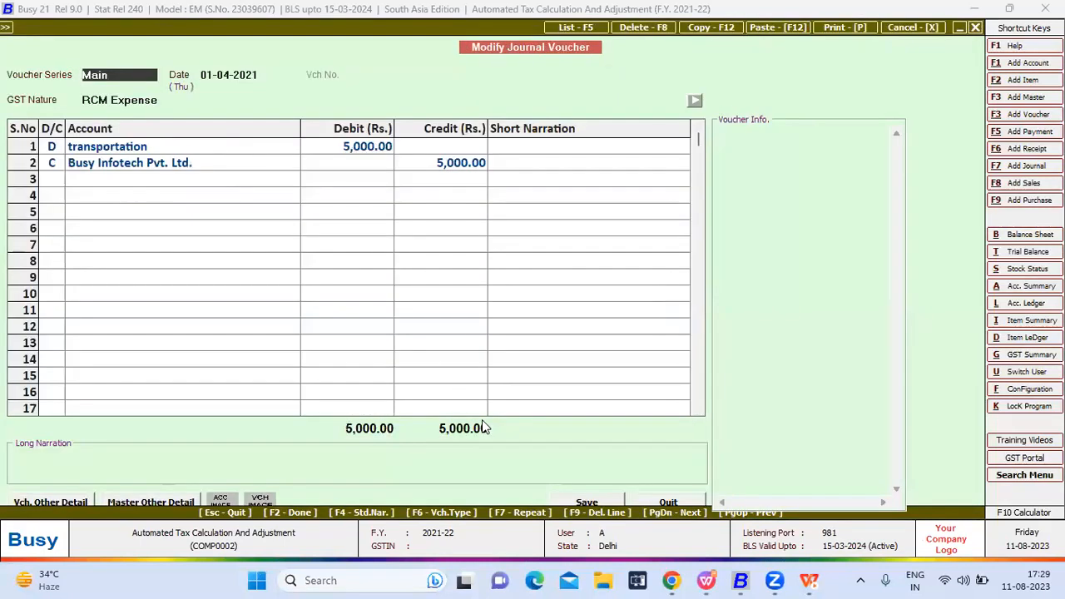
{"action": "key", "text": "Escape"}
{"action": "key", "text": "F4"}
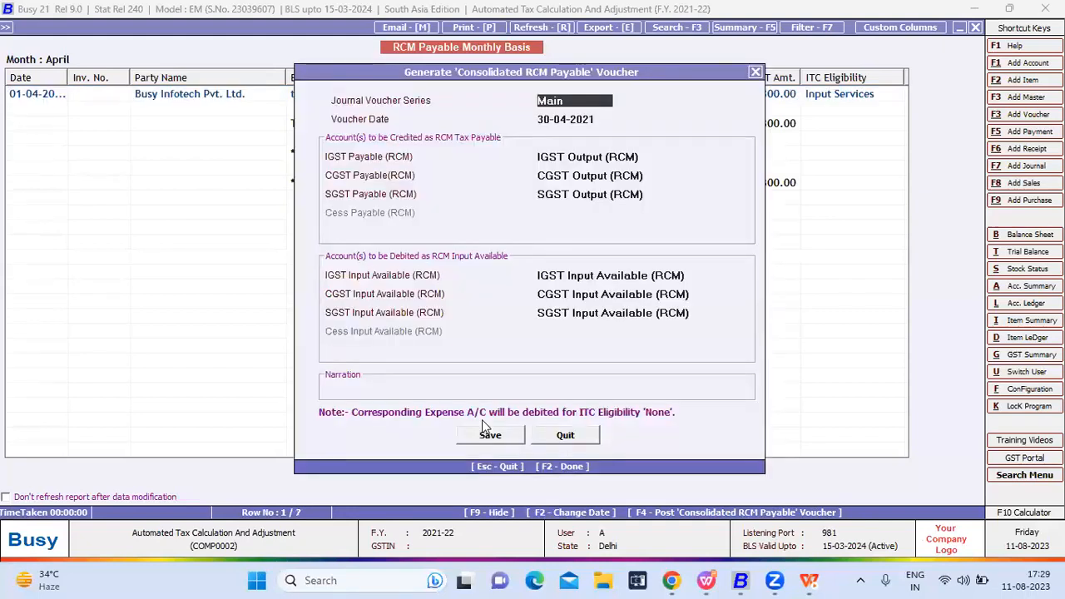
{"action": "key", "text": "Return"}
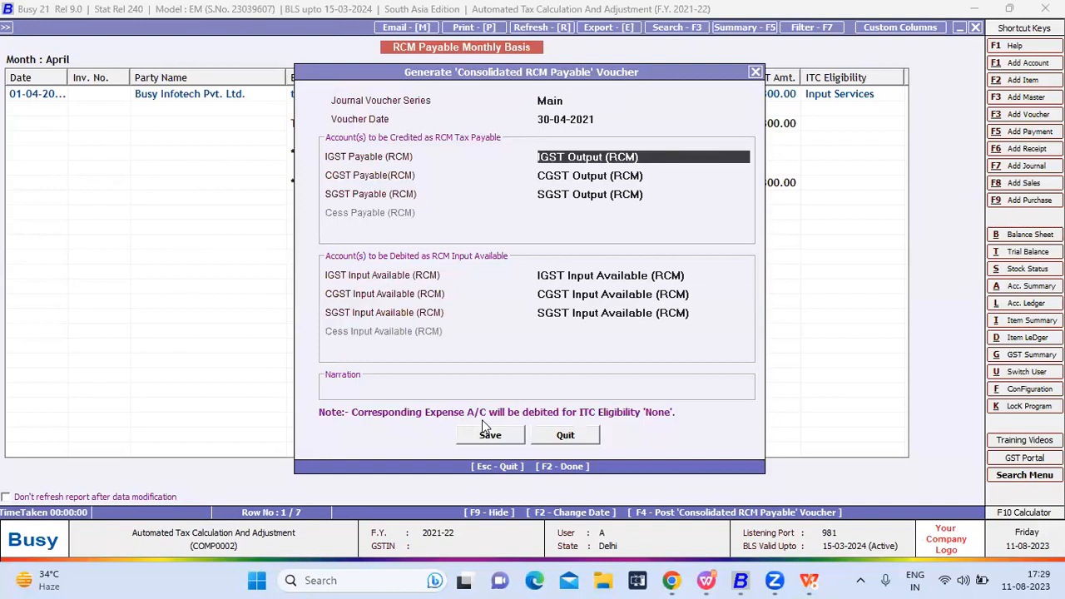
{"action": "key", "text": "Return"}
{"action": "key", "text": "Return"}
{"action": "key", "text": "Return"}
{"action": "key", "text": "Return"}
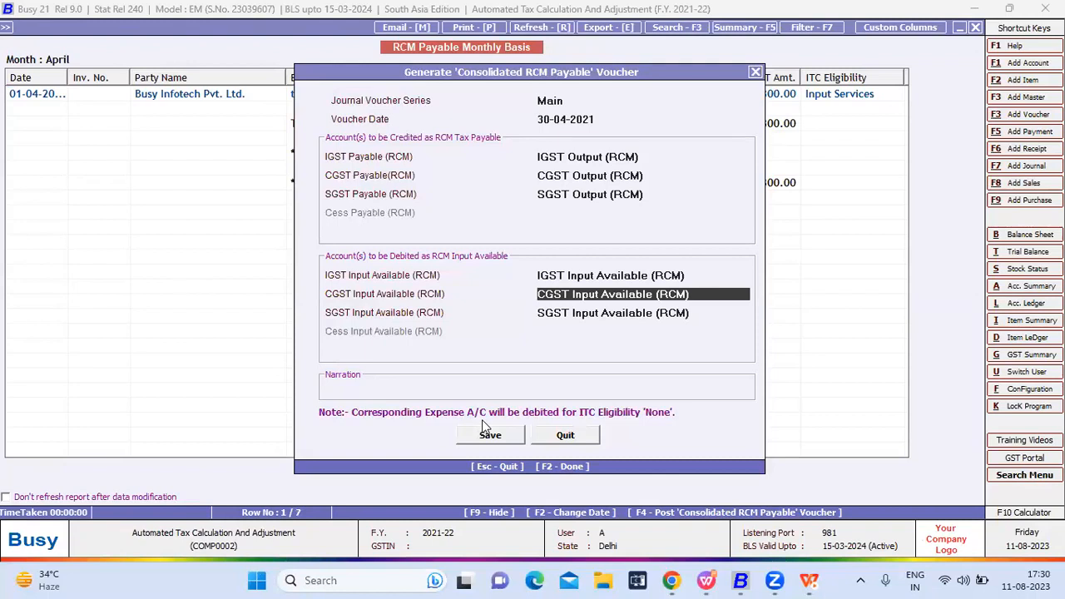
{"action": "key", "text": "Up"}
{"action": "key", "text": "Up"}
{"action": "key", "text": "Up"}
{"action": "key", "text": "Return"}
{"action": "key", "text": "Return"}
{"action": "key", "text": "Return"}
{"action": "key", "text": "Return"}
{"action": "key", "text": "Return"}
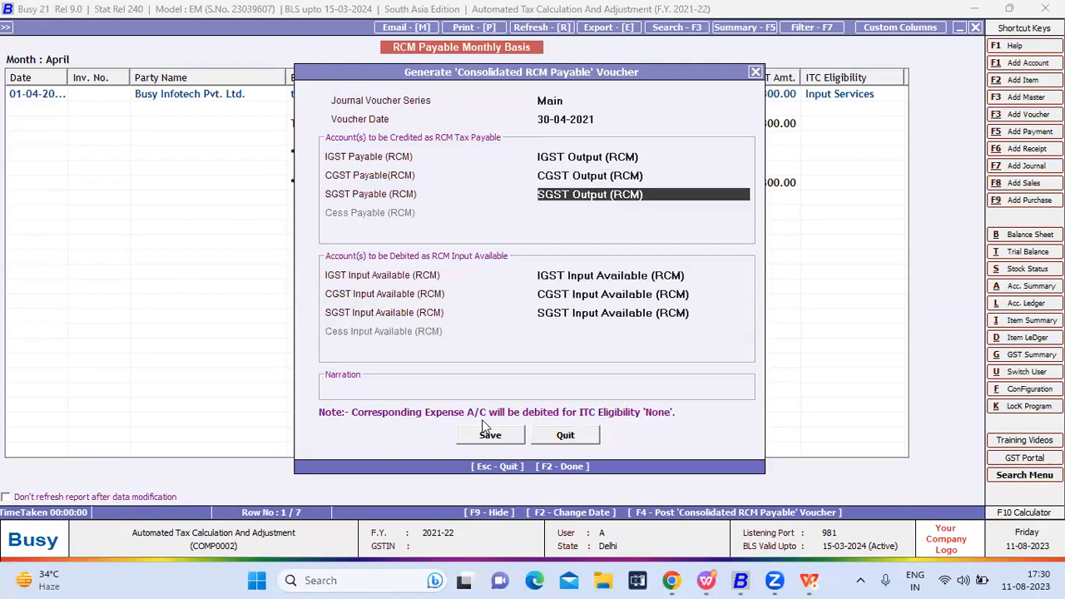
{"action": "key", "text": "Return"}
{"action": "key", "text": "Return"}
{"action": "key", "text": "Return"}
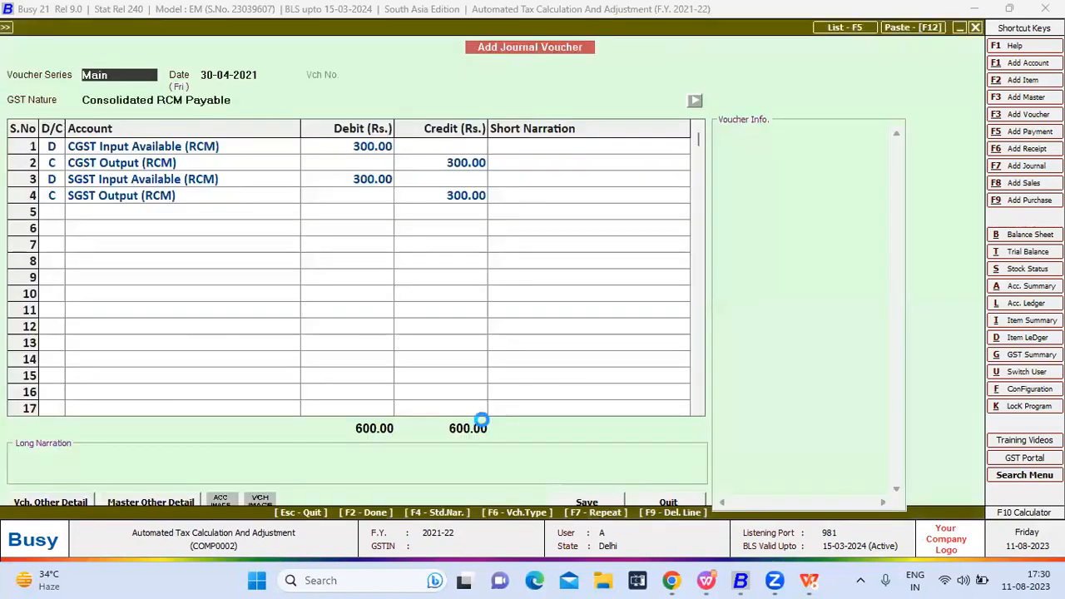
Go through the Reverse Charge Liability details of the generated journal voucher and save it without printing the RCM tax invoice.
{"action": "key", "text": "Return"}
{"action": "key", "text": "Return"}
{"action": "key", "text": "Return"}
{"action": "key", "text": "Return"}
{"action": "key", "text": "Return"}
{"action": "key", "text": "Return"}
{"action": "key", "text": "Return"}
{"action": "key", "text": "Return"}
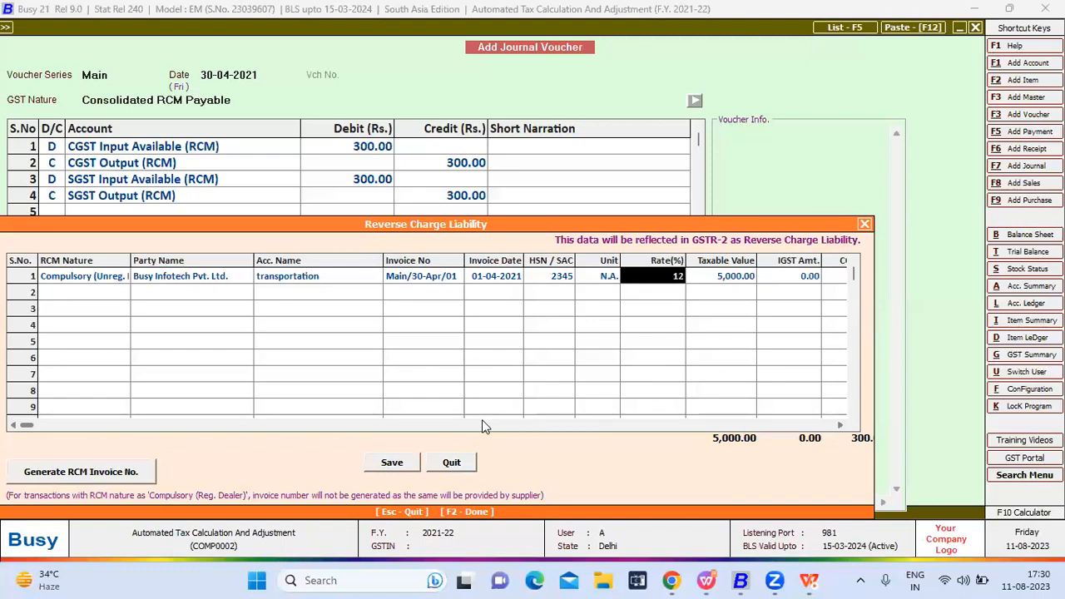
{"action": "key", "text": "Return"}
{"action": "key", "text": "Return"}
{"action": "key", "text": "Return"}
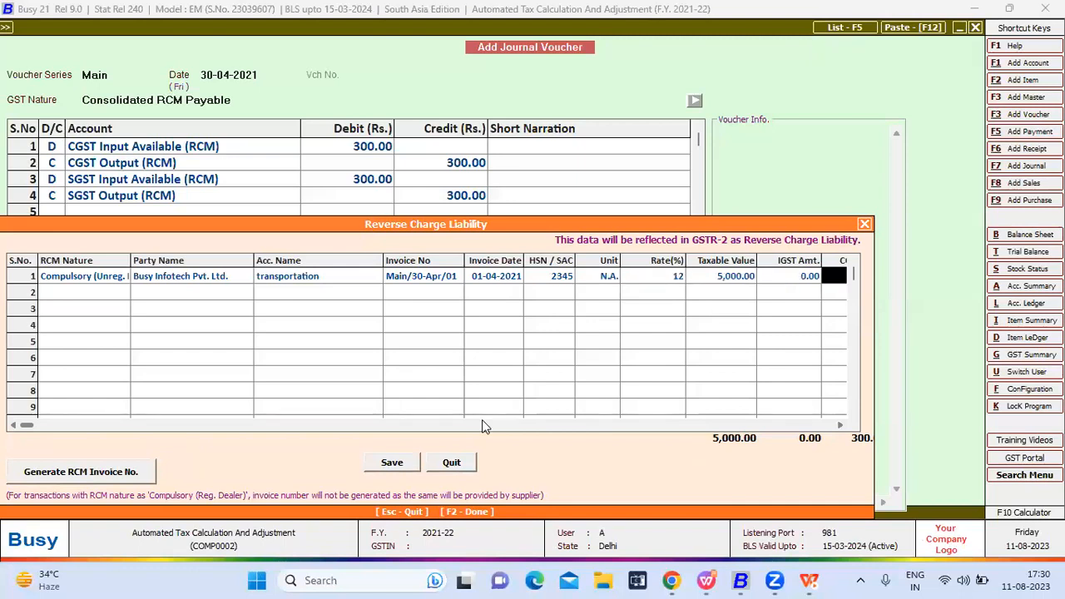
{"action": "key", "text": "F2"}
{"action": "key", "text": "Return"}
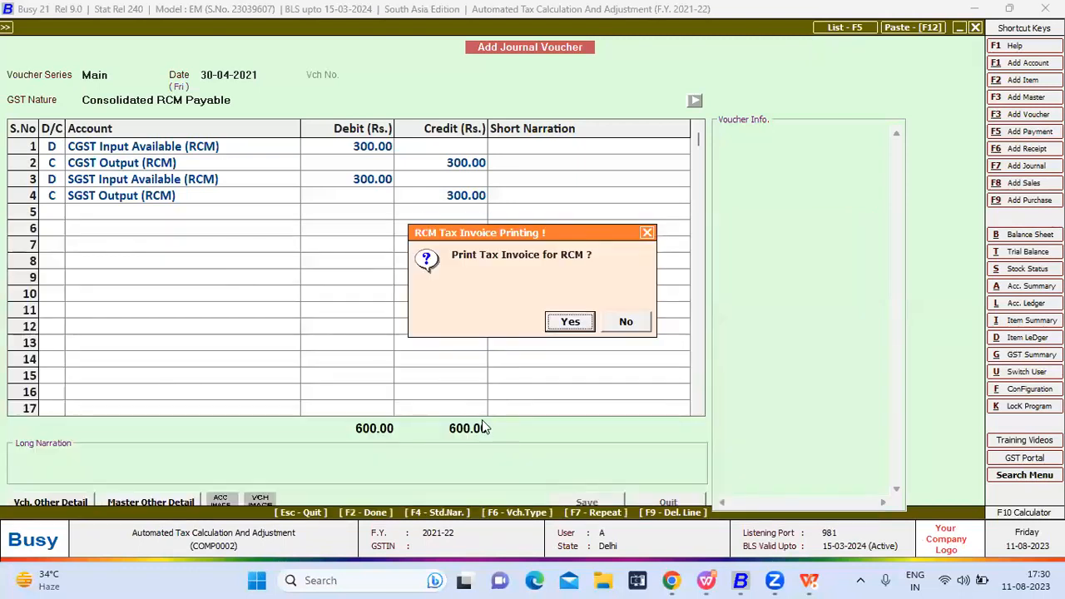
{"action": "key", "text": "Escape"}
Rerun the April RCM payable report, open the newly posted 30-04-2021 liability voucher to check its entries, and quit the report.
{"action": "key", "text": "Escape"}
{"action": "key", "text": "Return"}
{"action": "key", "text": "Return"}
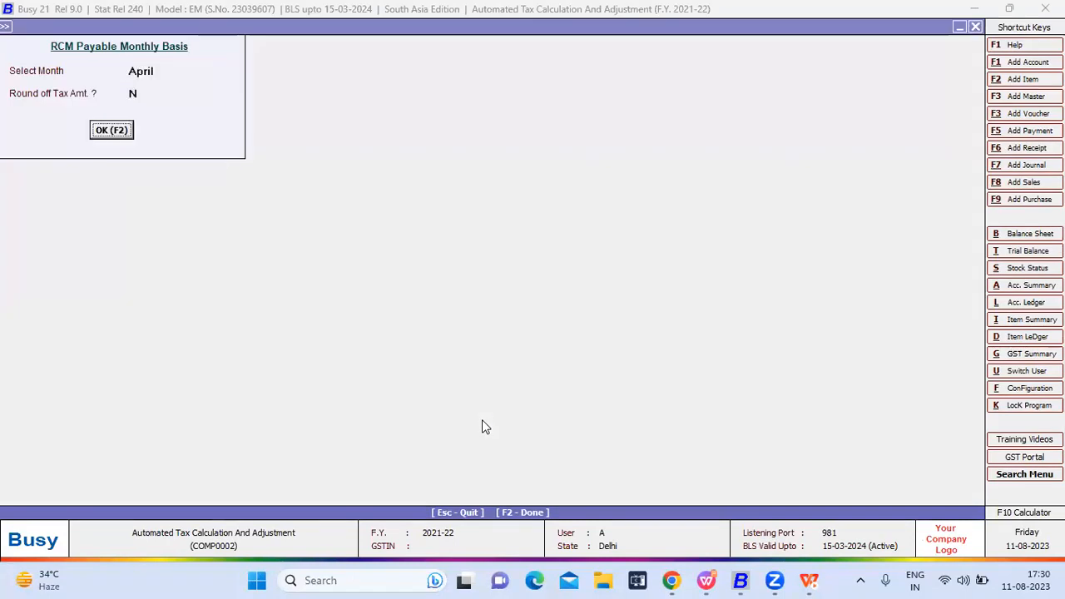
{"action": "key", "text": "Return"}
{"action": "key", "text": "Down"}
{"action": "key", "text": "Down"}
{"action": "key", "text": "Down"}
{"action": "key", "text": "Down"}
{"action": "key", "text": "Down"}
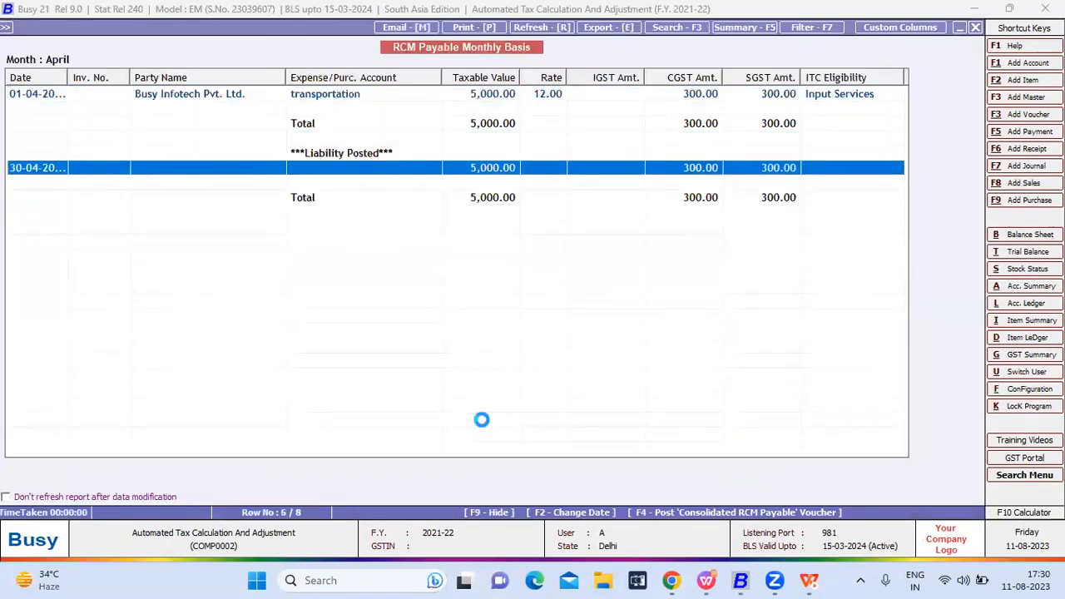
{"action": "key", "text": "Return"}
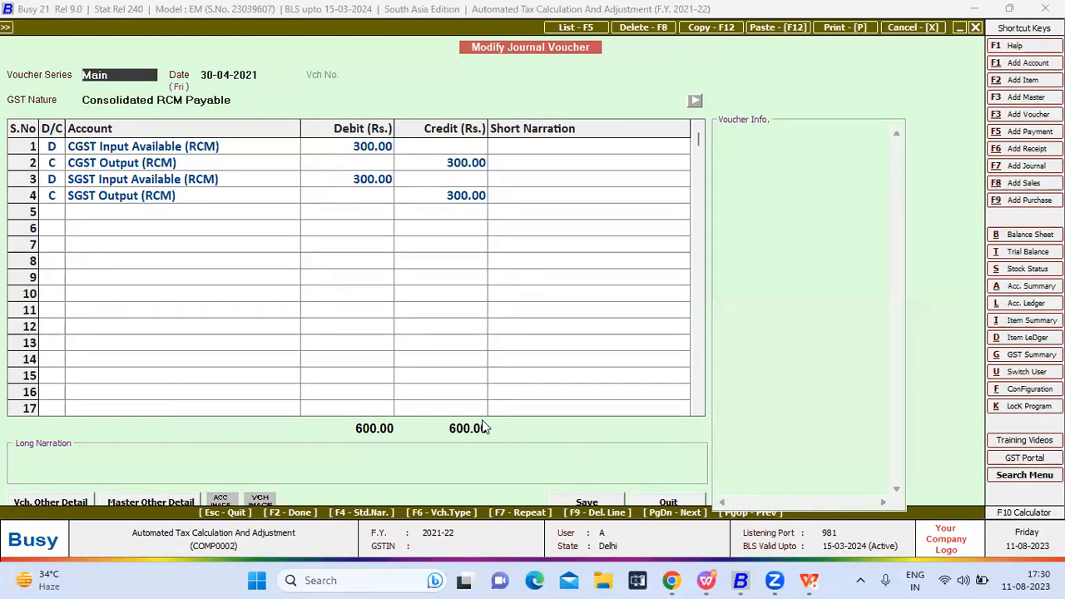
{"action": "key", "text": "Escape"}
{"action": "key", "text": "Escape"}
{"action": "key", "text": "Escape"}
{"action": "key", "text": "Escape"}
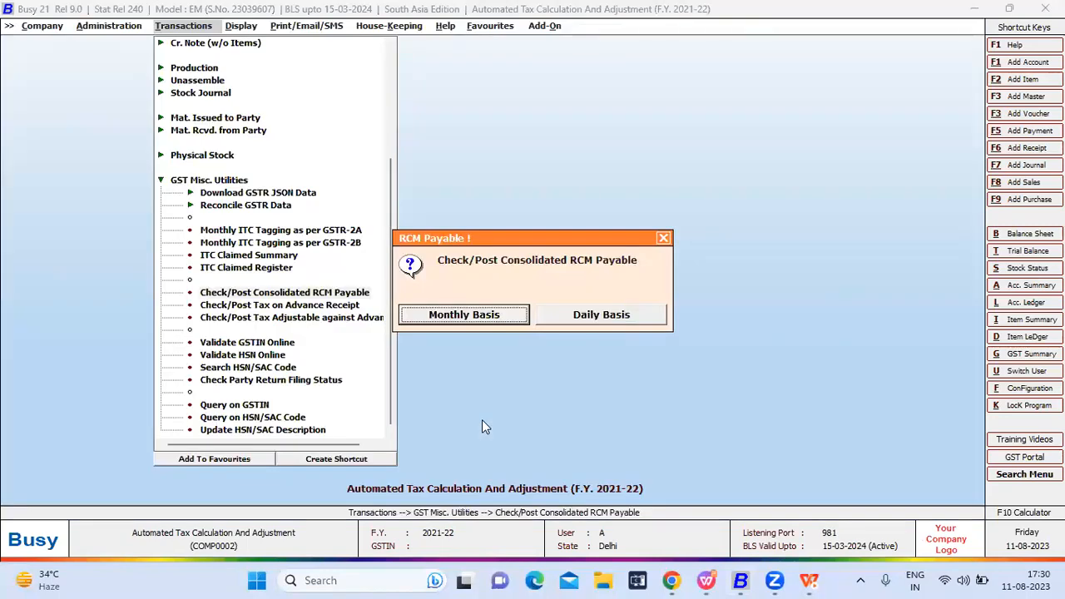
Run the monthly RCM payable report for April again, view the Consolidated RCM Payable voucher generation options, and quit.
{"action": "key", "text": "Return"}
{"action": "key", "text": "Return"}
{"action": "key", "text": "Return"}
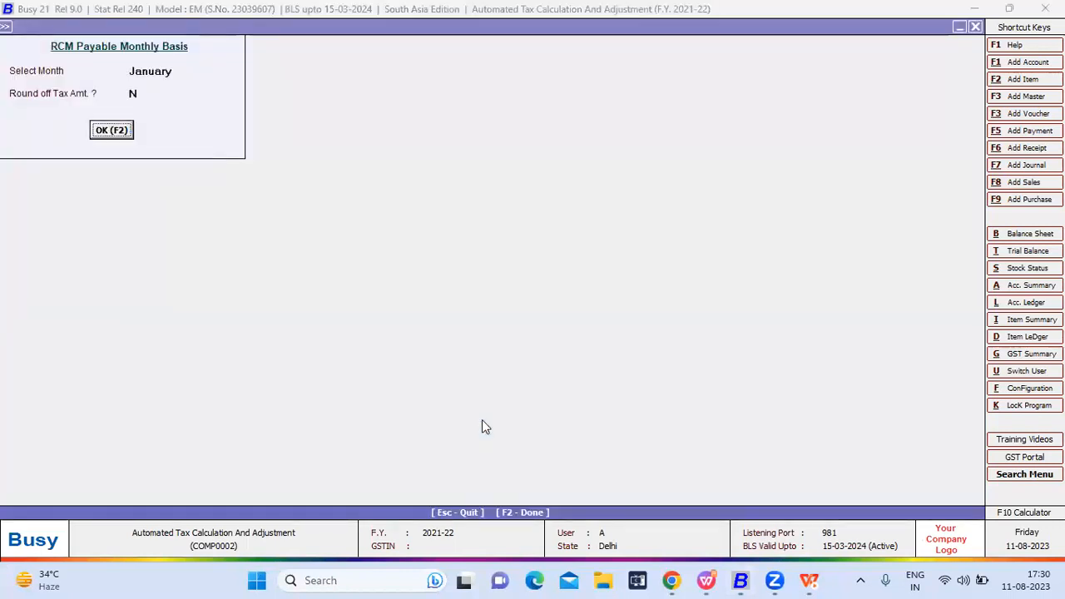
{"action": "key", "text": "Up"}
{"action": "type", "text": "ap"}
{"action": "key", "text": "Return"}
{"action": "key", "text": "Return"}
{"action": "key", "text": "Return"}
{"action": "key", "text": "F4"}
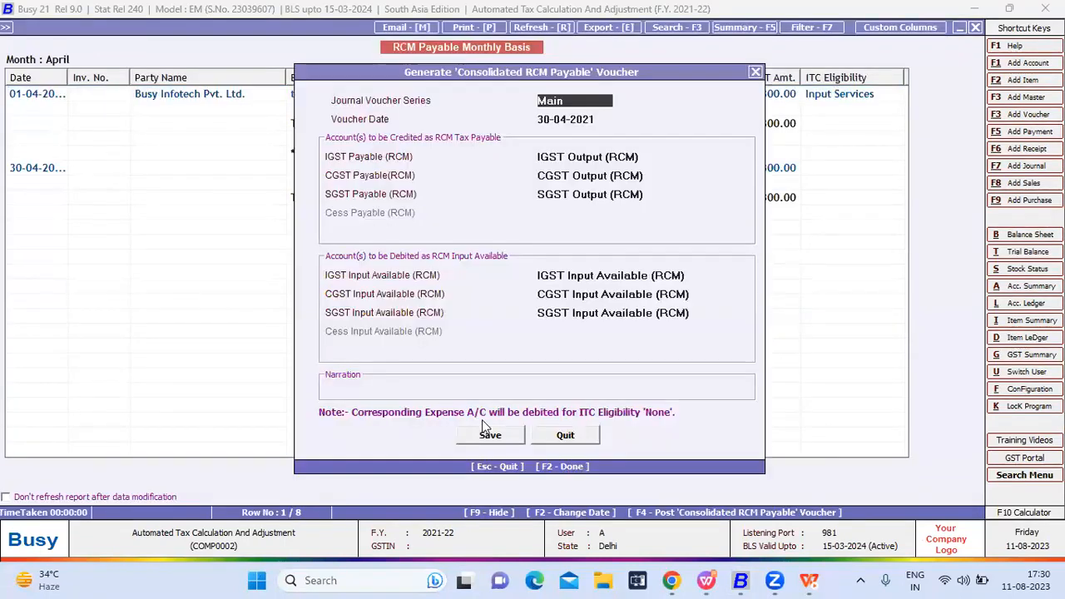
{"action": "left_click", "coordinate": [485, 428]}
{"action": "key", "text": "Escape"}
{"action": "key", "text": "Escape"}
{"action": "key", "text": "Escape"}
{"action": "key", "text": "Escape"}
Open the GST Summary for 01-04-2021 to 31-01-2022 with the preset report options.
{"action": "key", "text": "Right"}
{"action": "key", "text": "Return"}
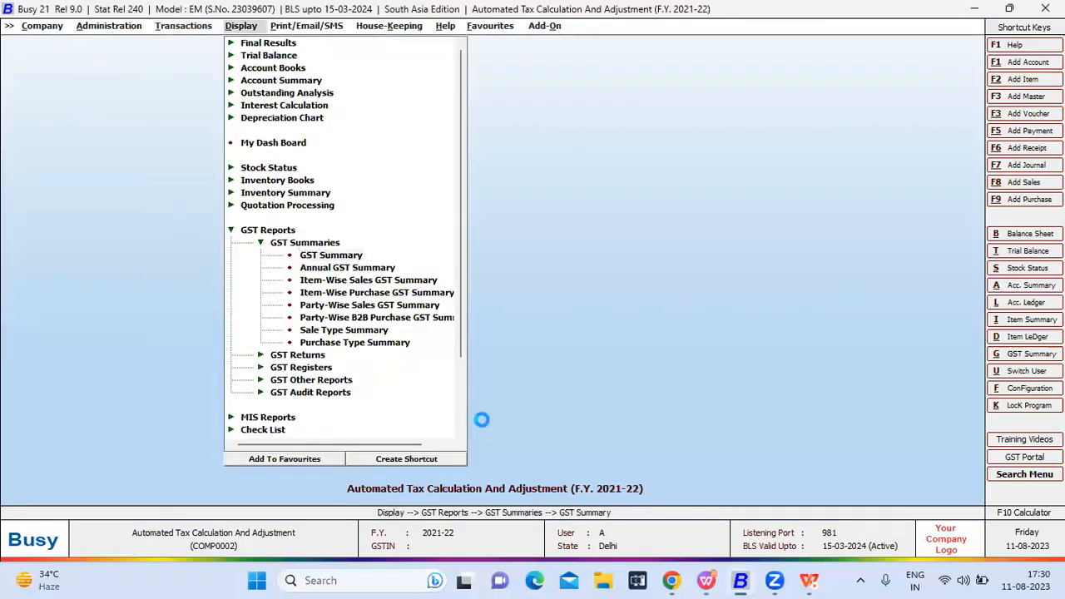
{"action": "key", "text": "Return"}
{"action": "key", "text": "Return"}
{"action": "key", "text": "F2"}
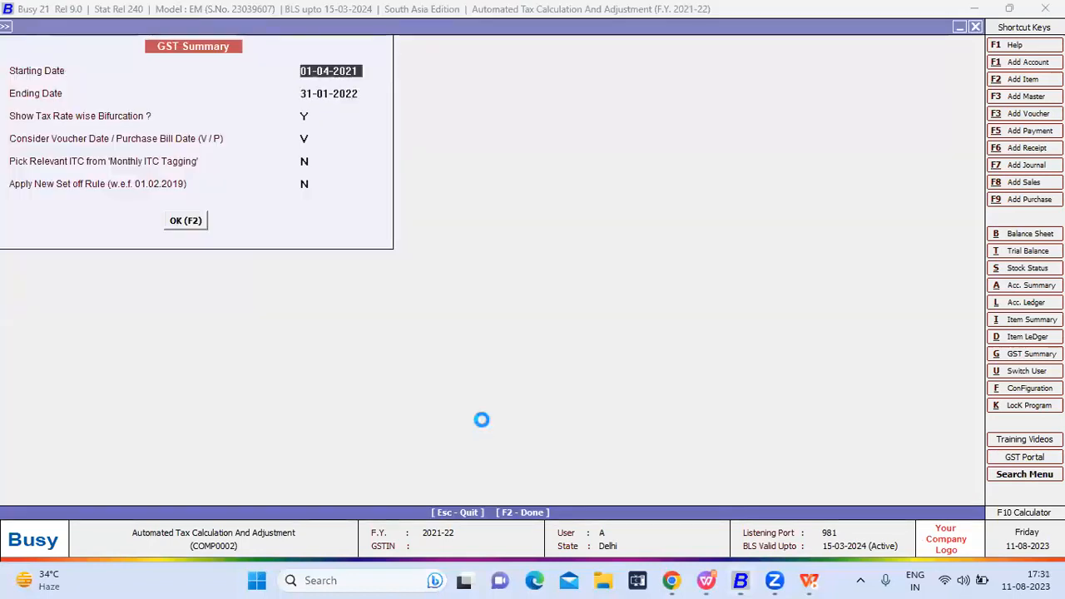
{"action": "key", "text": "F4"}
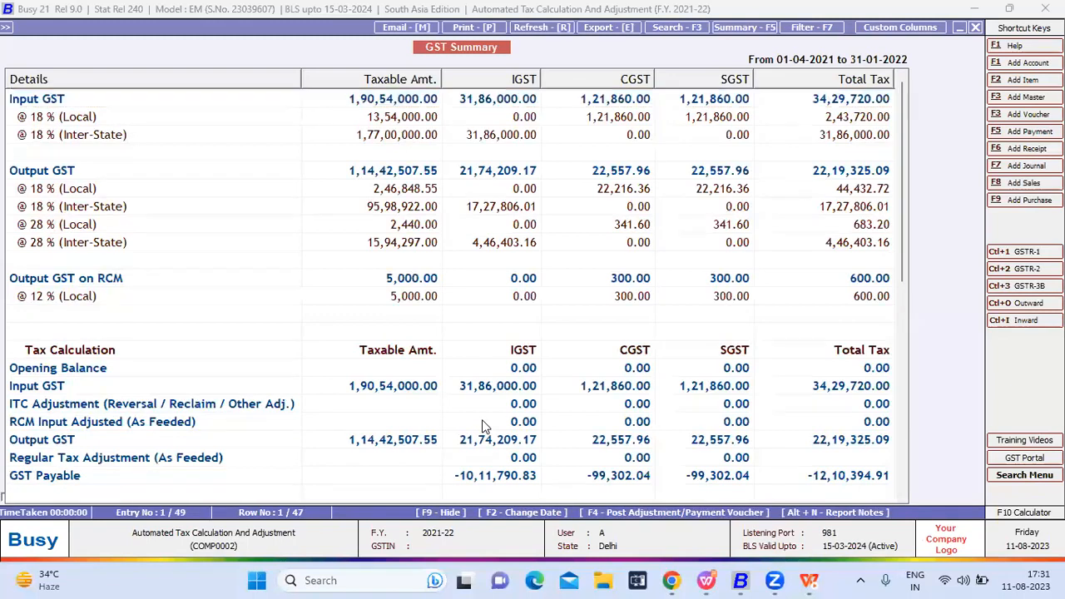
Generate the RCM Payment voucher as a Main-series Journal dated 31-01-2022, debiting CGST and SGST Output (RCM) and crediting HDFC Bank, without a narration.
{"action": "key", "text": "Return"}
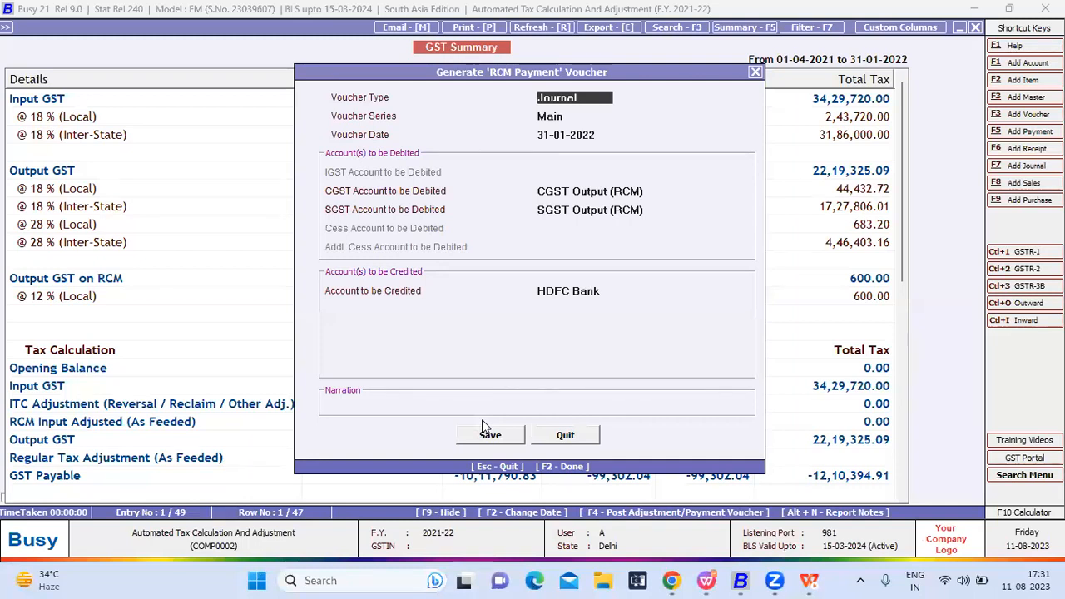
{"action": "key", "text": "Return"}
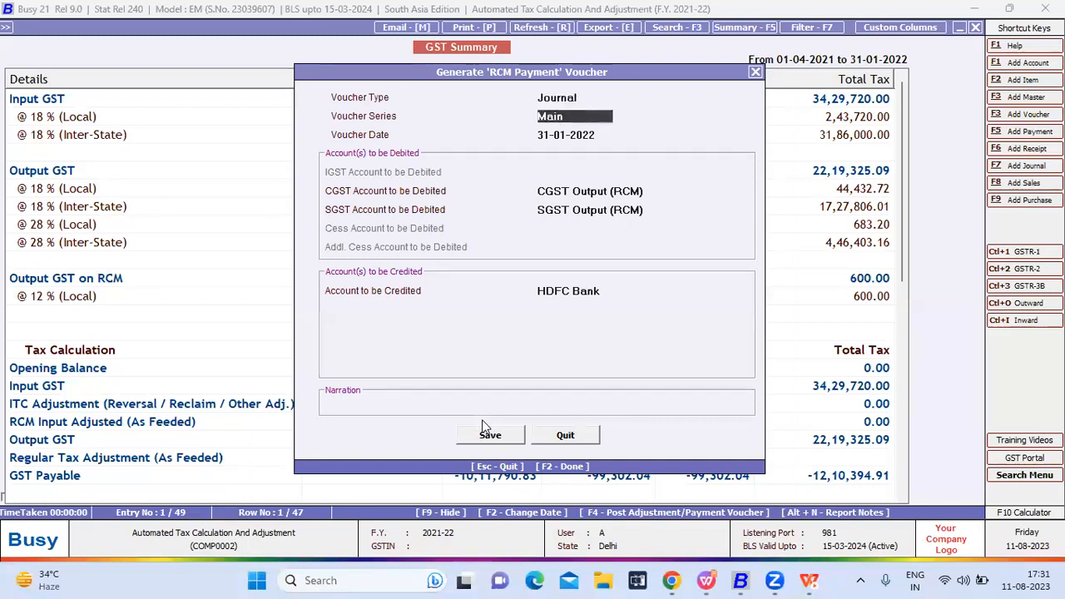
{"action": "key", "text": "Return"}
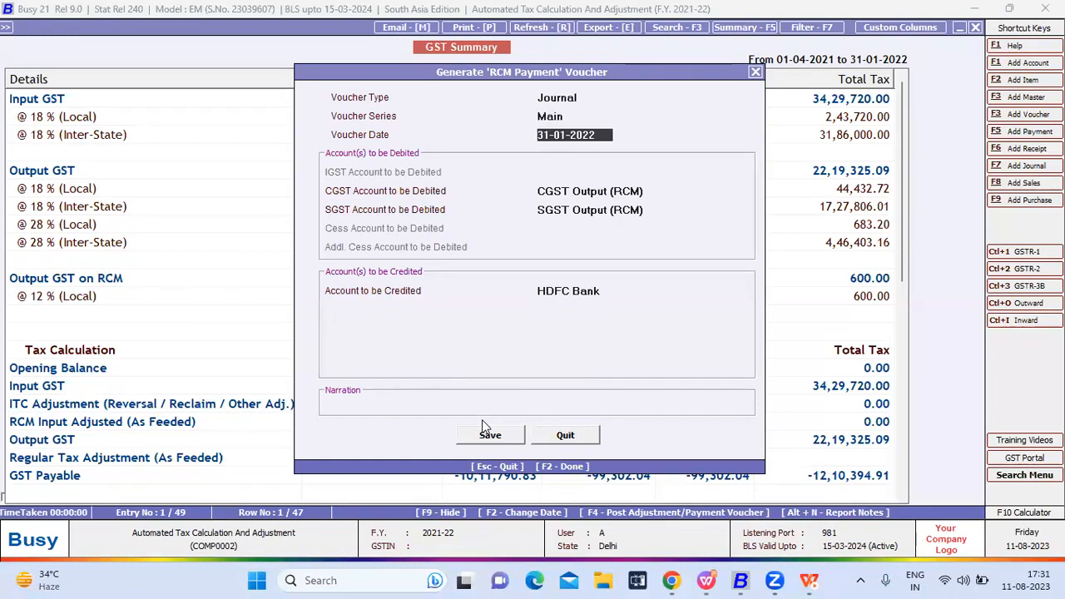
{"action": "key", "text": "Return"}
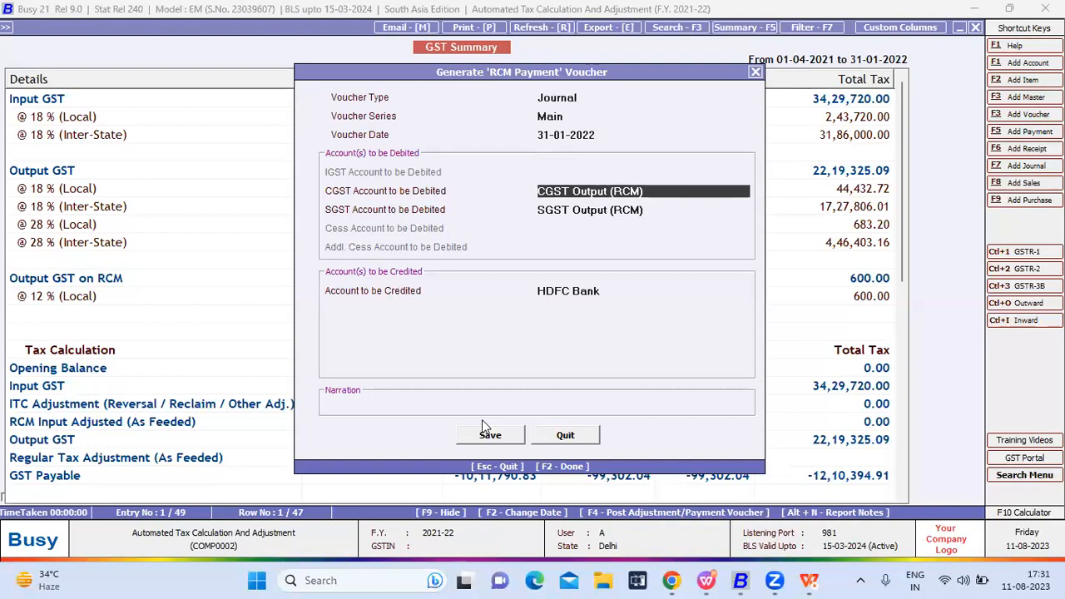
{"action": "key", "text": "Return"}
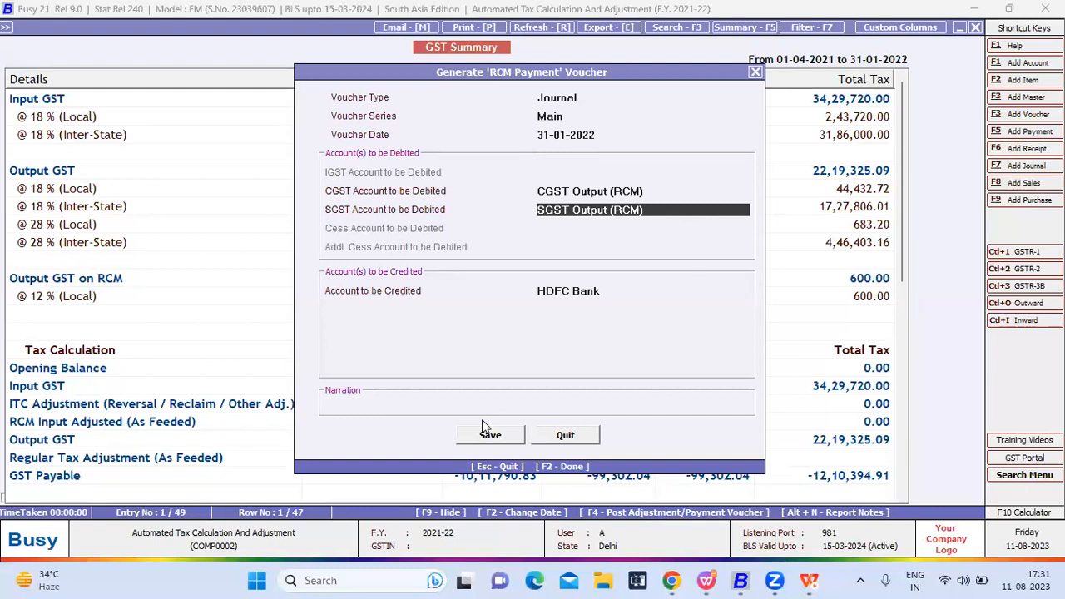
{"action": "key", "text": "Return"}
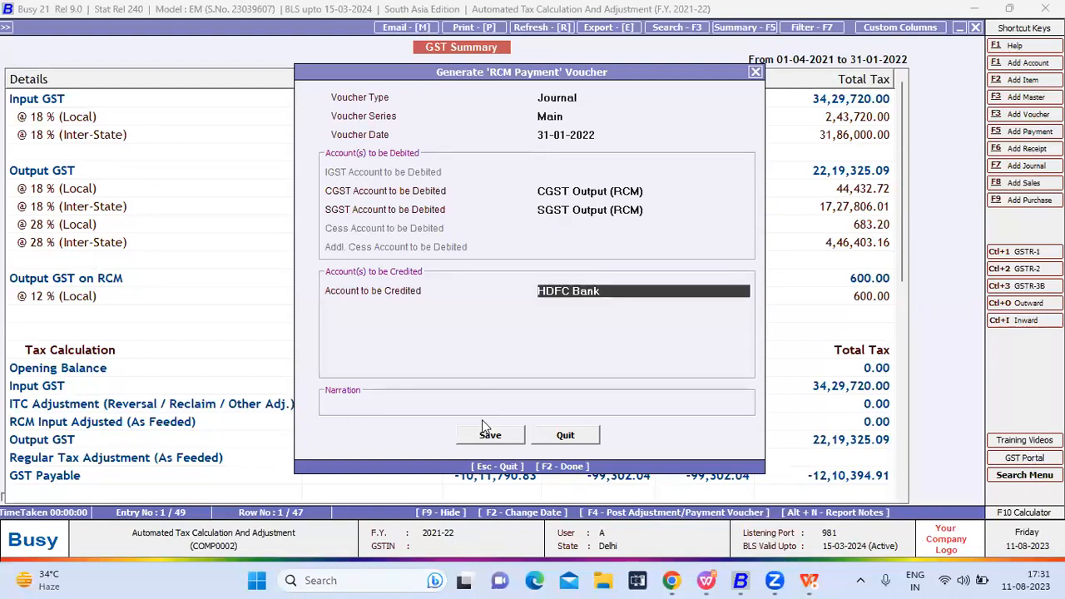
{"action": "type", "text": "hdf"}
{"action": "key", "text": "Return"}
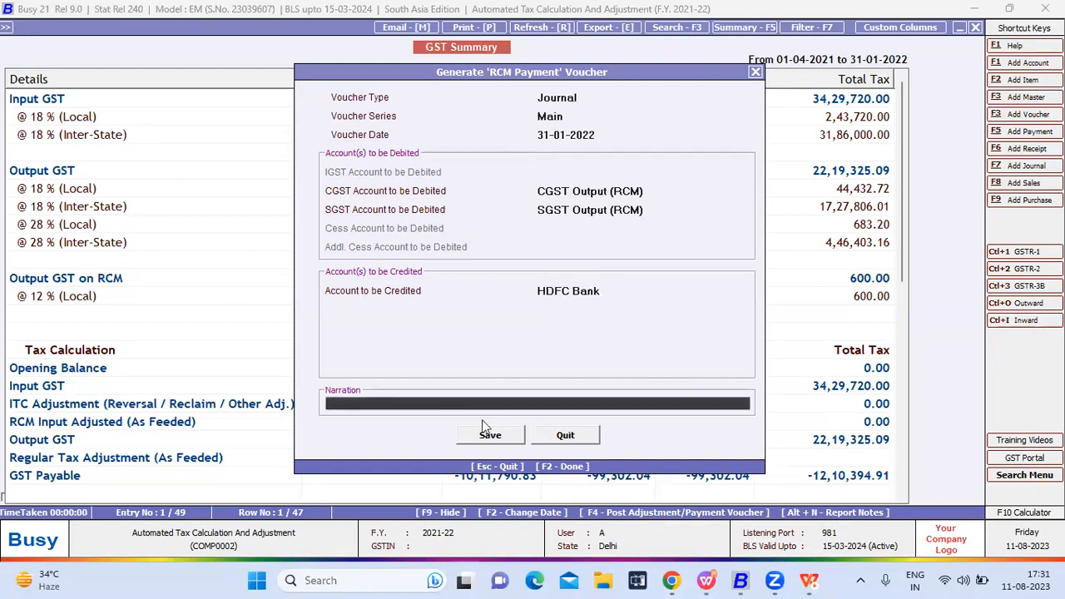
{"action": "left_click", "coordinate": [488, 434]}
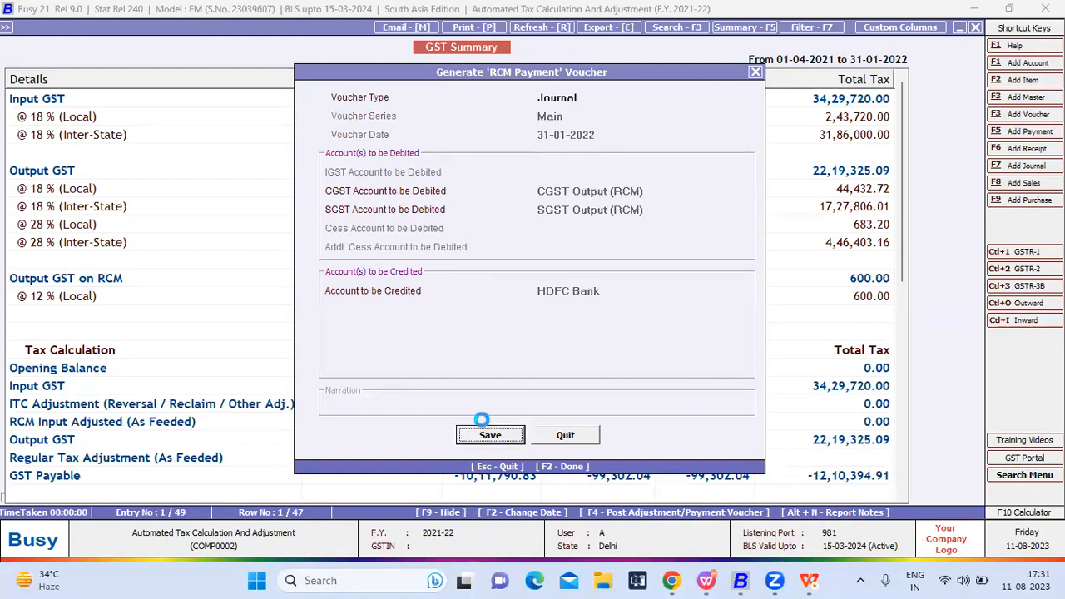
Accept the generated journal's header, GST Payment to Government nature and all debit and credit lines, proceeding to its RCM Payment details.
{"action": "key", "text": "Return"}
{"action": "key", "text": "Return"}
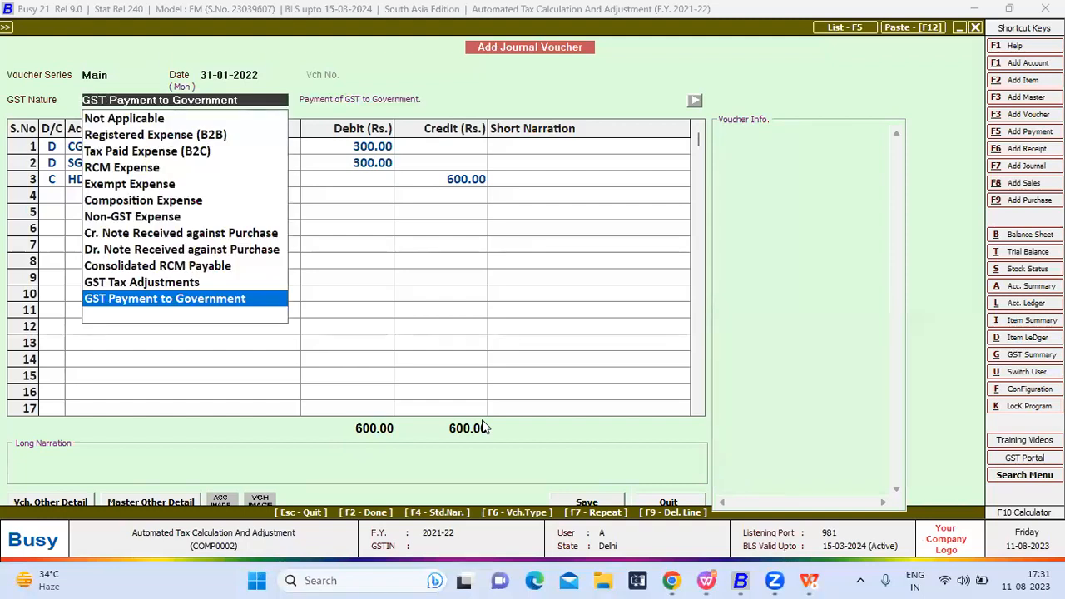
{"action": "key", "text": "Return"}
{"action": "key", "text": "Return"}
{"action": "key", "text": "Return"}
{"action": "key", "text": "Return"}
{"action": "key", "text": "Return"}
{"action": "key", "text": "Return"}
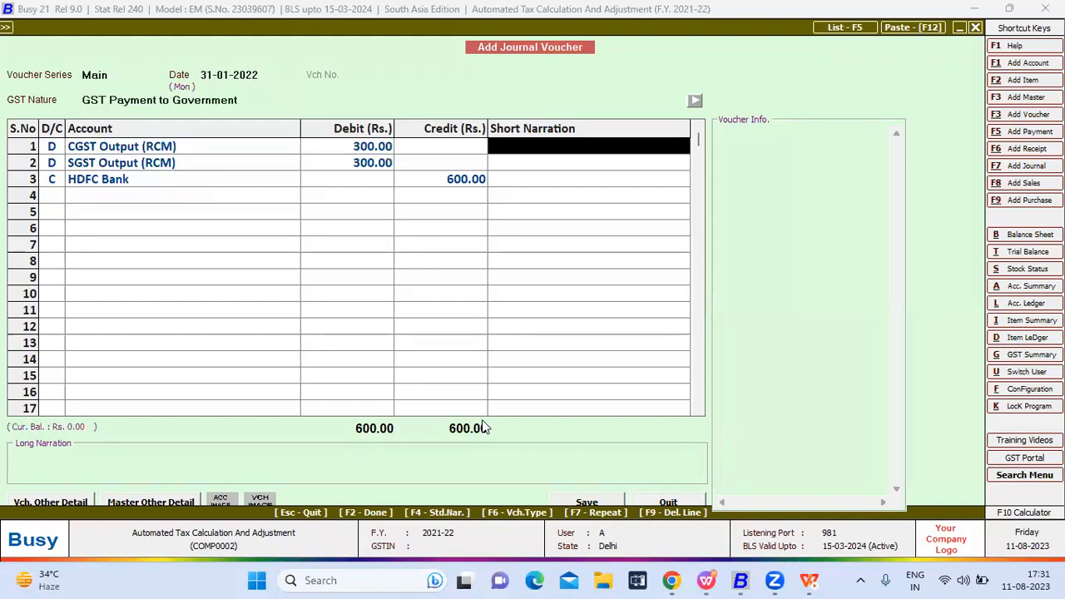
{"action": "key", "text": "Return"}
{"action": "key", "text": "Return"}
{"action": "key", "text": "Return"}
{"action": "key", "text": "Return"}
{"action": "key", "text": "Return"}
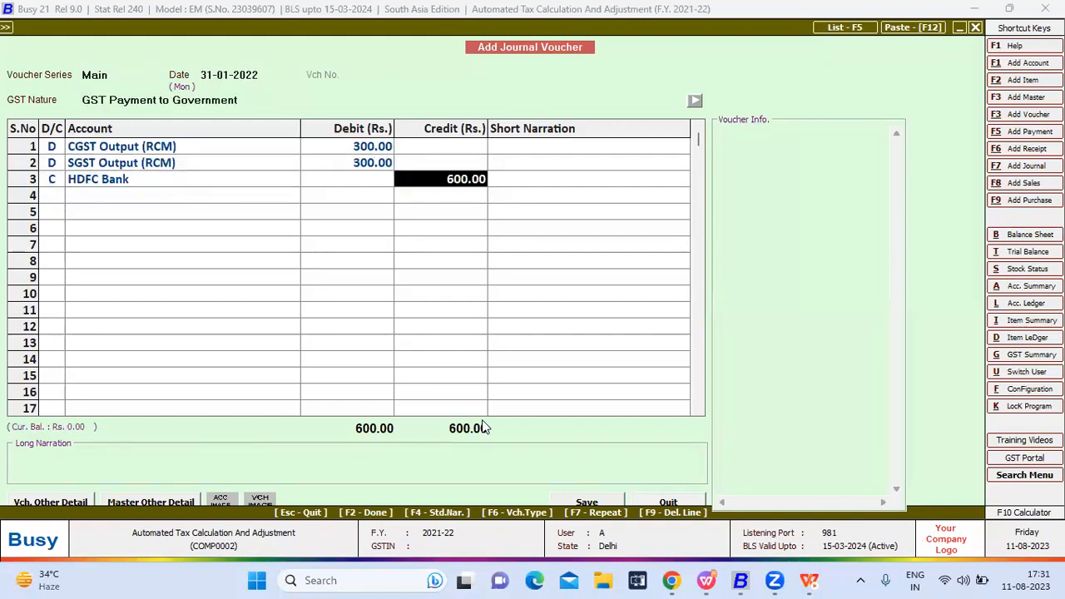
{"action": "key", "text": "Return"}
{"action": "key", "text": "Return"}
{"action": "key", "text": "Return"}
{"action": "key", "text": "Return"}
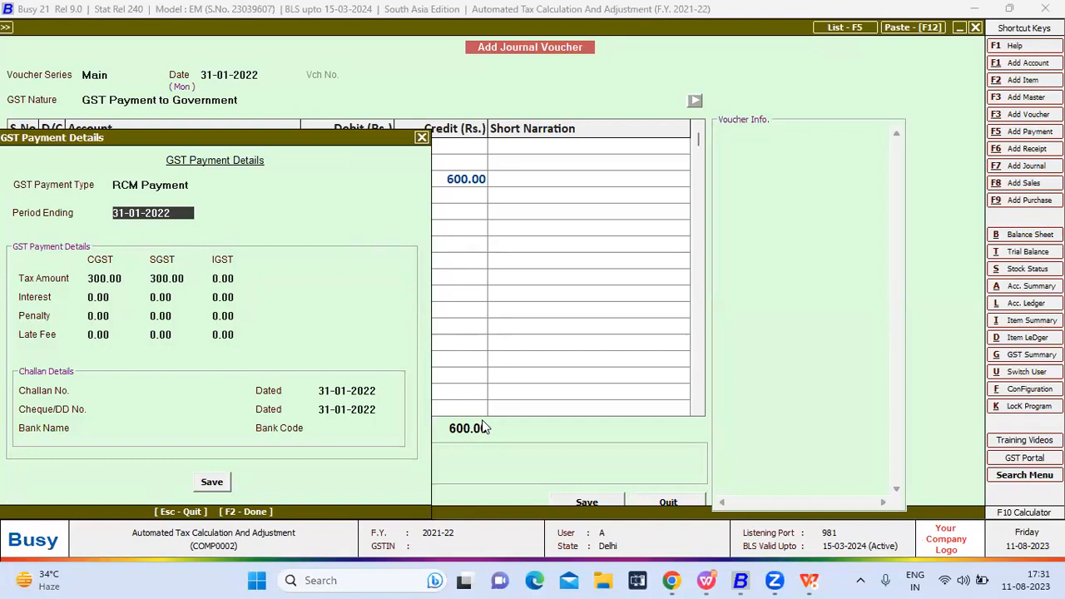
Accept the GST payment details for the period ending 31-01-2022, leaving the challan and cheque numbers blank, and save the RCM payment voucher.
{"action": "key", "text": "Return"}
{"action": "key", "text": "Return"}
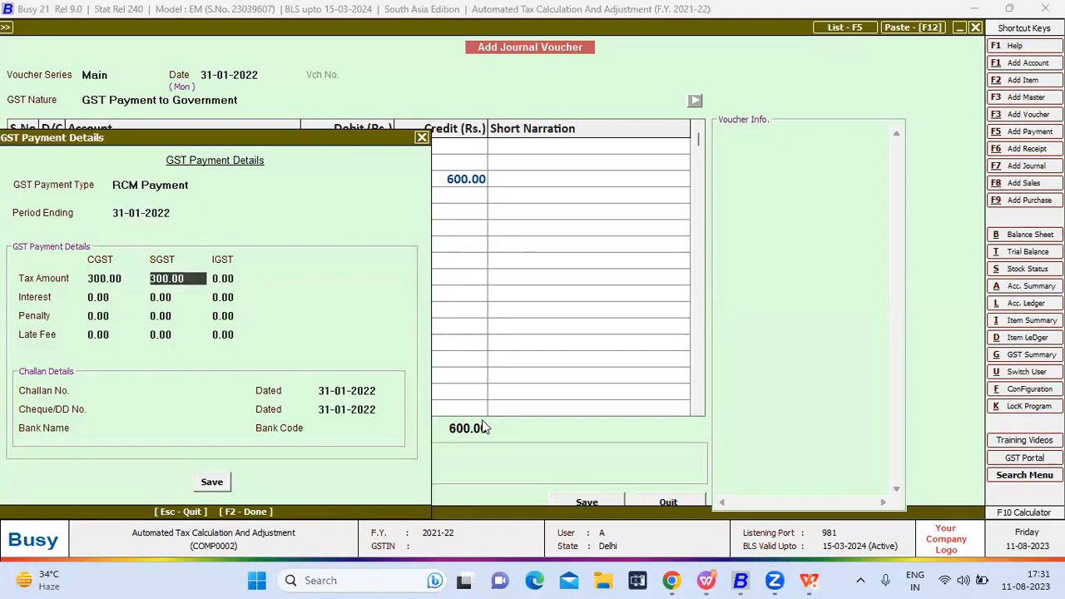
{"action": "key", "text": "Return"}
{"action": "key", "text": "Return"}
{"action": "key", "text": "Return"}
{"action": "key", "text": "Return"}
{"action": "key", "text": "Return"}
{"action": "key", "text": "Return"}
{"action": "key", "text": "Return"}
{"action": "key", "text": "Return"}
{"action": "key", "text": "Return"}
{"action": "key", "text": "Return"}
{"action": "key", "text": "Return"}
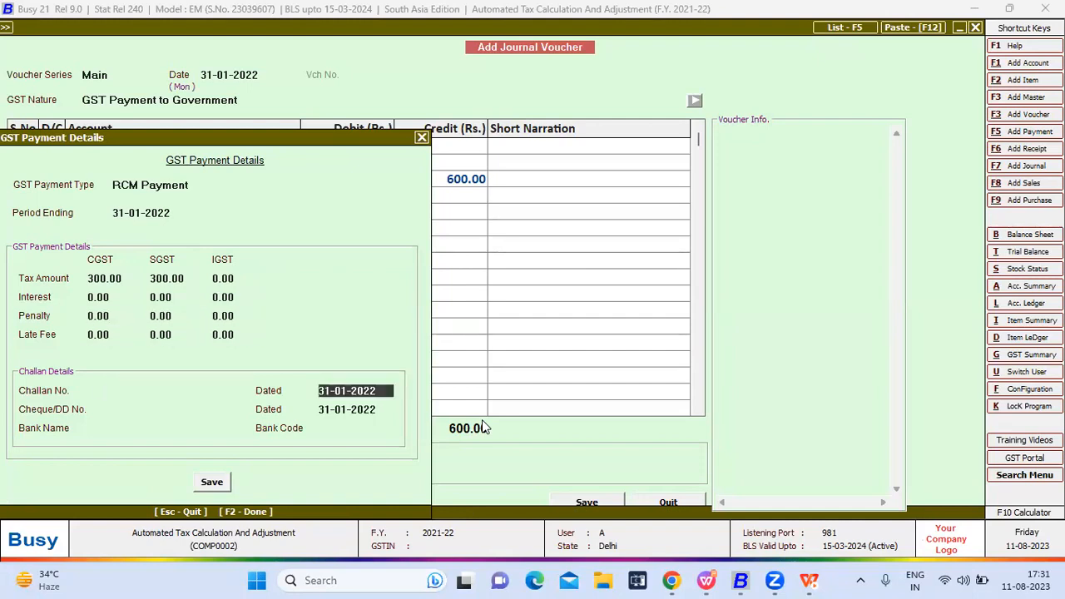
{"action": "key", "text": "Return"}
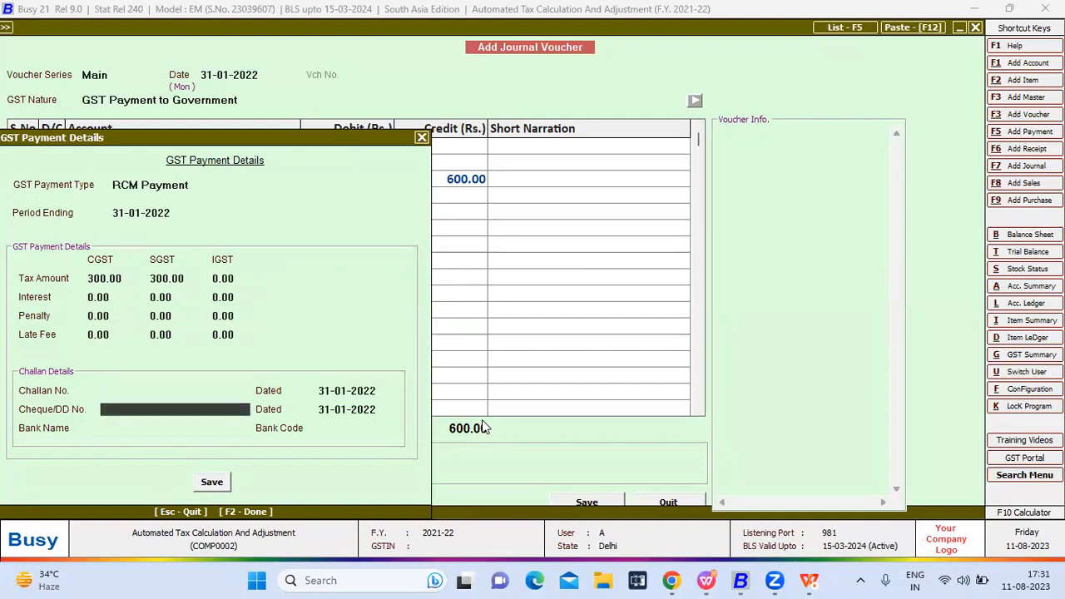
{"action": "key", "text": "Return"}
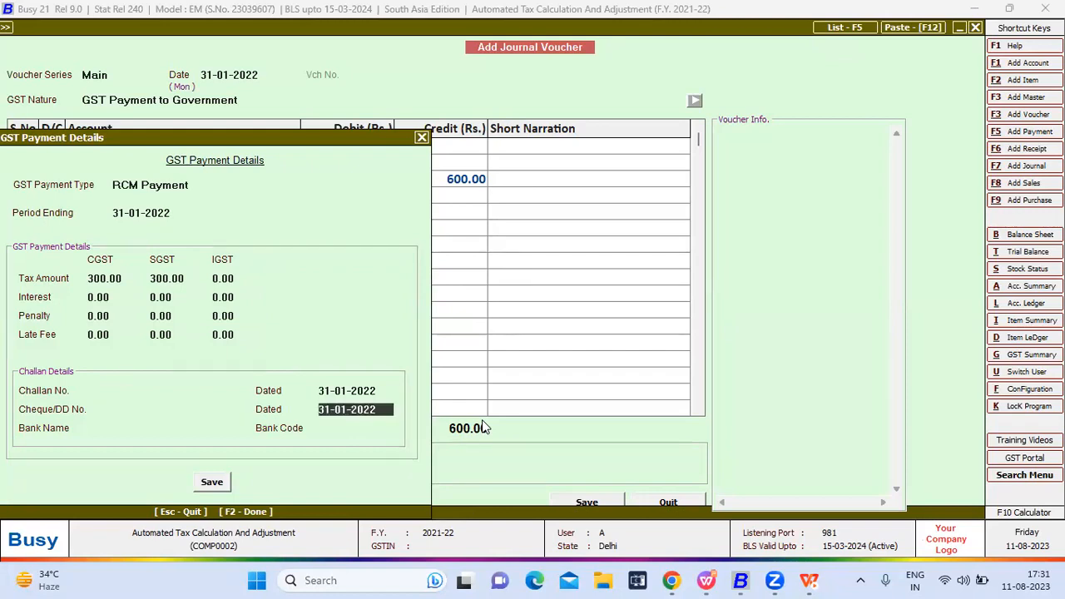
{"action": "key", "text": "Return"}
{"action": "key", "text": "Return"}
{"action": "key", "text": "Return"}
{"action": "key", "text": "Return"}
{"action": "key", "text": "Left"}
{"action": "key", "text": "Return"}
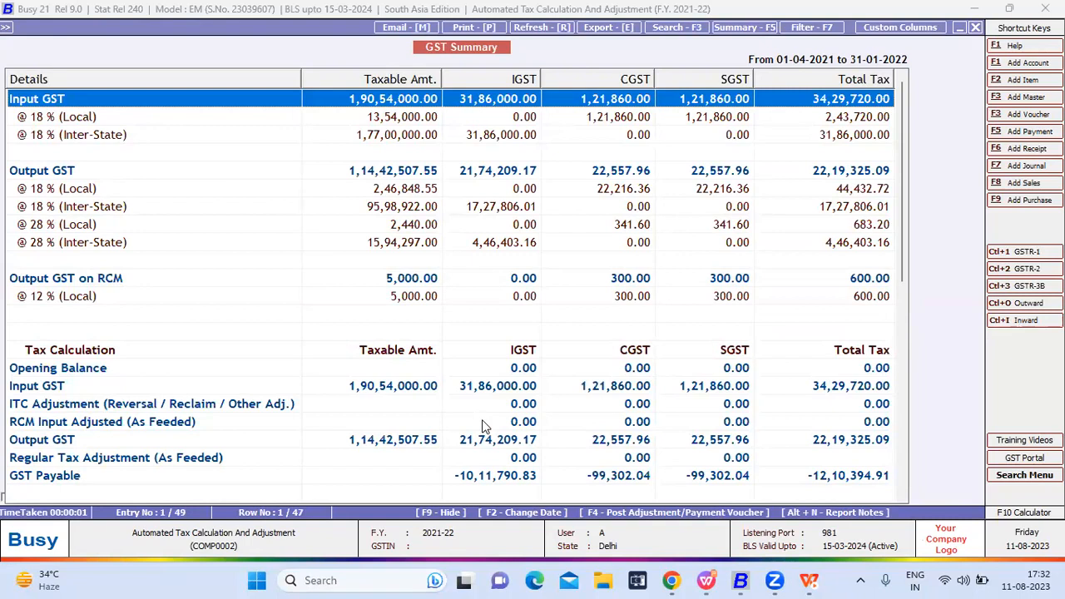
{"action": "key", "text": "F4"}
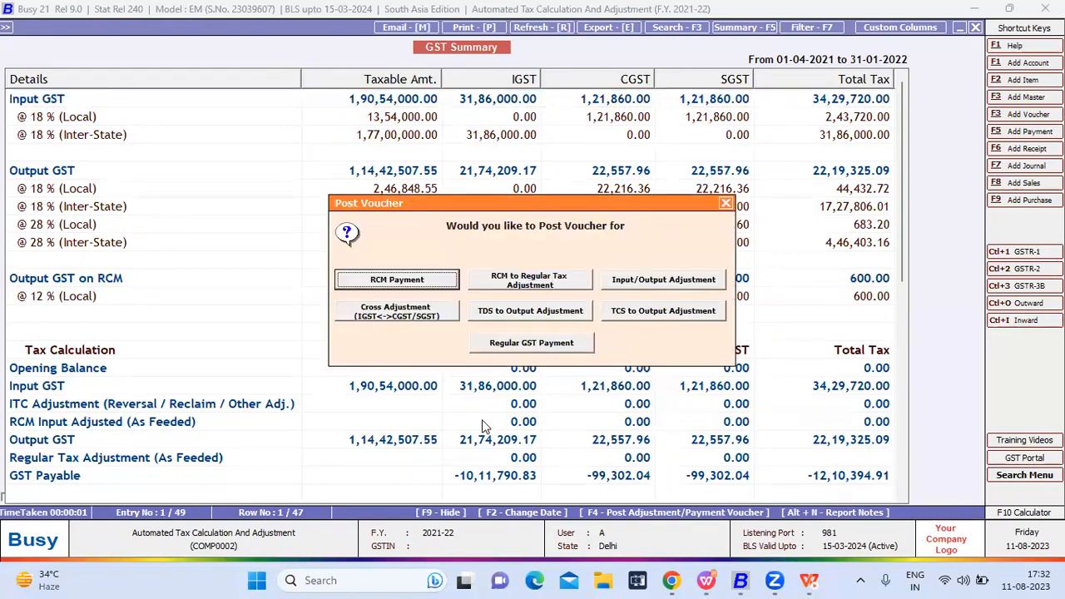
{"action": "key", "text": "Right"}
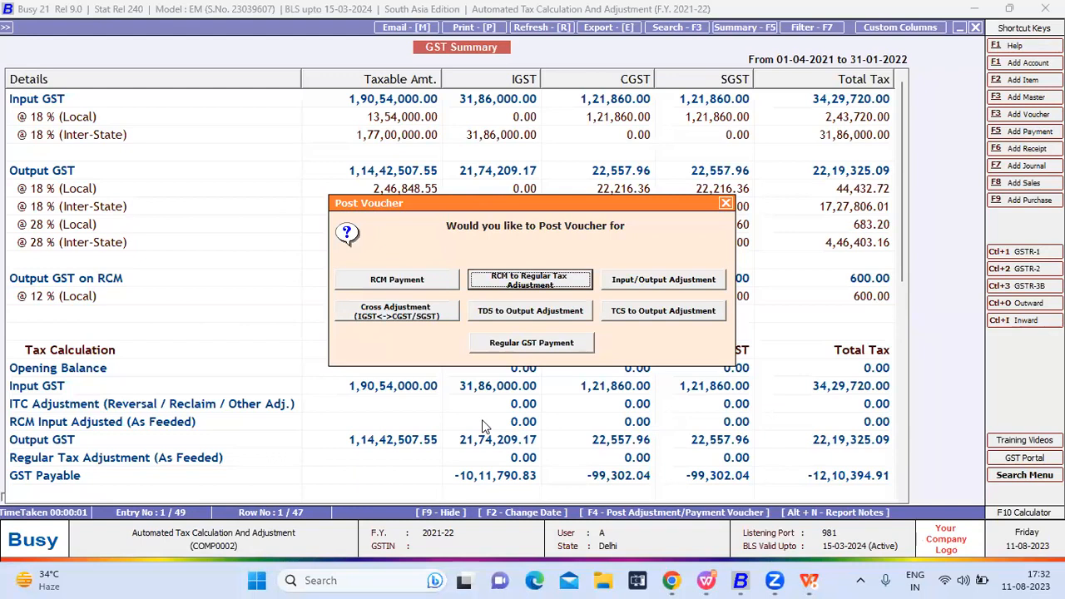
{"action": "key", "text": "Return"}
{"action": "key", "text": "Escape"}
Generate a Main-series RCM to Regular Tax Adjustment voucher dated 31-01-2022, debiting CGST and SGST Input and crediting CGST and SGST Input Available (RCM).
{"action": "key", "text": "F4"}
{"action": "key", "text": "Right"}
{"action": "key", "text": "Return"}
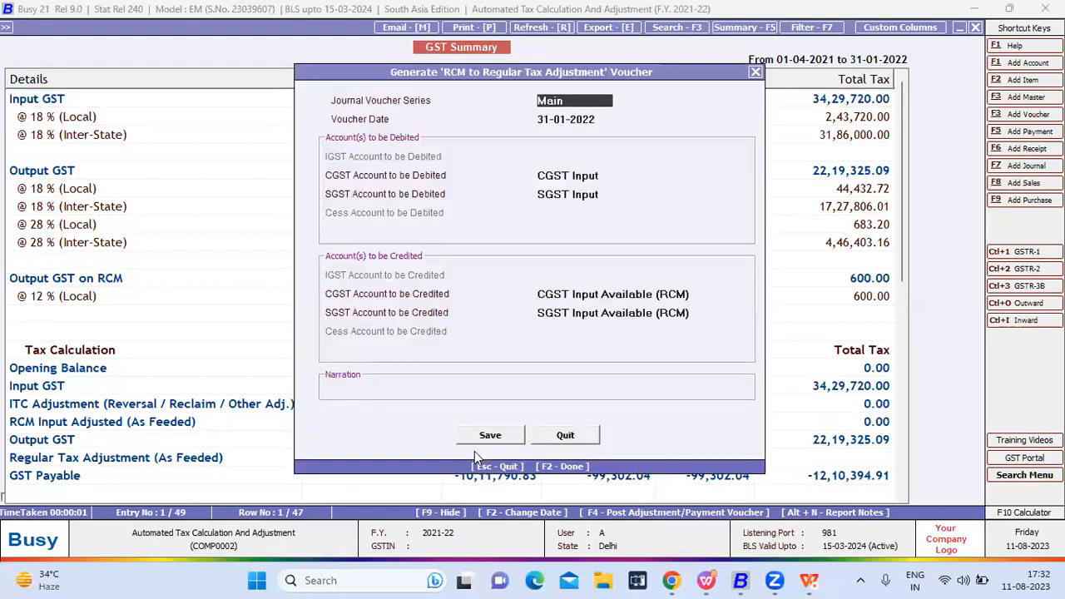
{"action": "key", "text": "Return"}
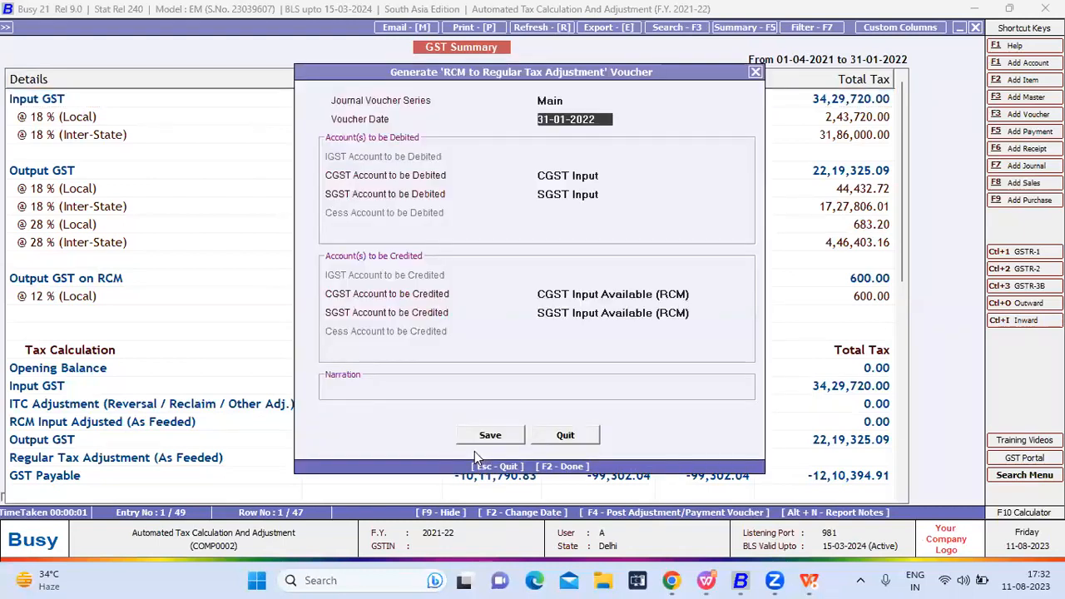
{"action": "key", "text": "Return"}
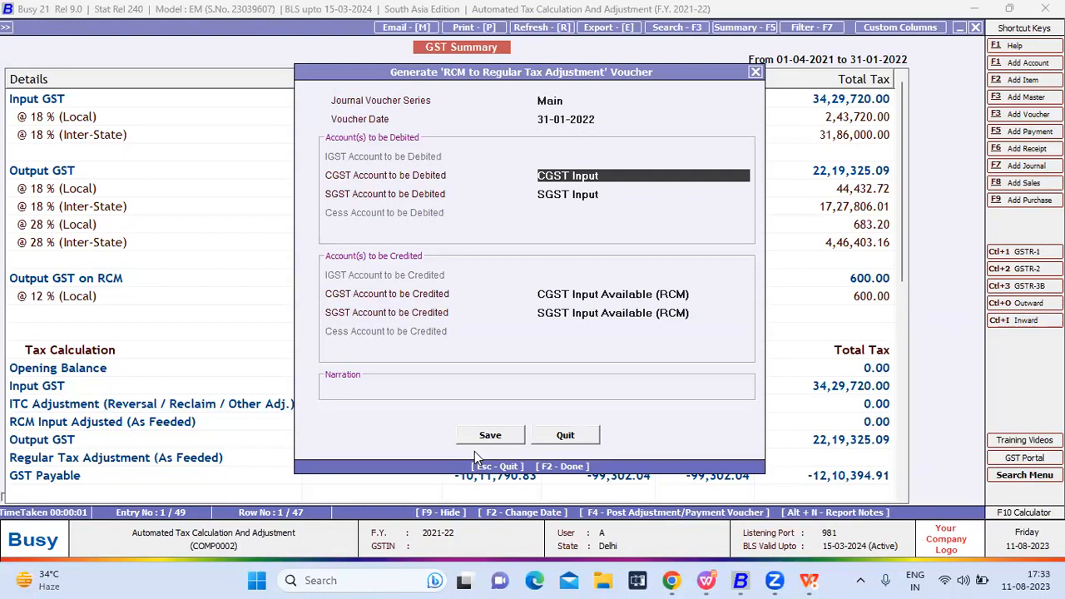
{"action": "key", "text": "Return"}
{"action": "key", "text": "Return"}
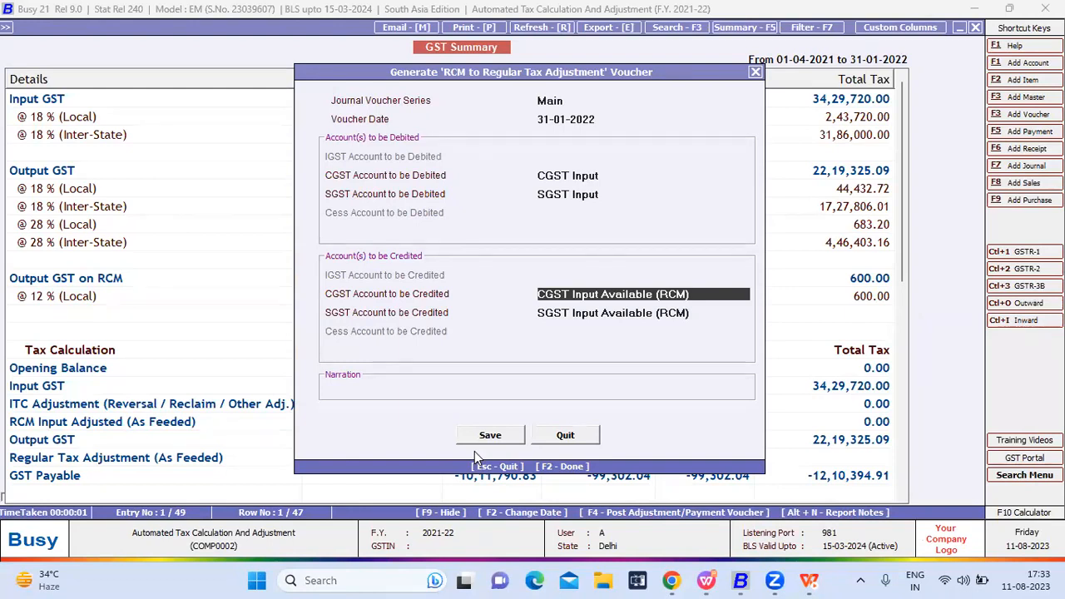
{"action": "key", "text": "Return"}
{"action": "key", "text": "Return"}
{"action": "key", "text": "Return"}
{"action": "key", "text": "Return"}
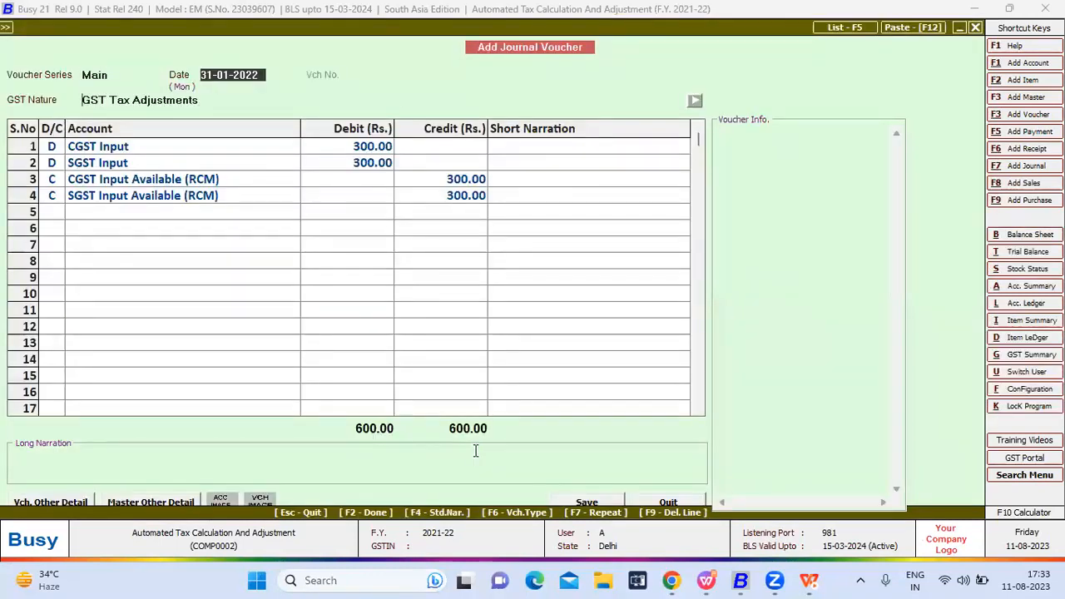
Accept the GST Tax Adjustments nature and RCM to Regular Adjustment details for the period ending 31-01-2022, and save the journal voucher.
{"action": "key", "text": "Return"}
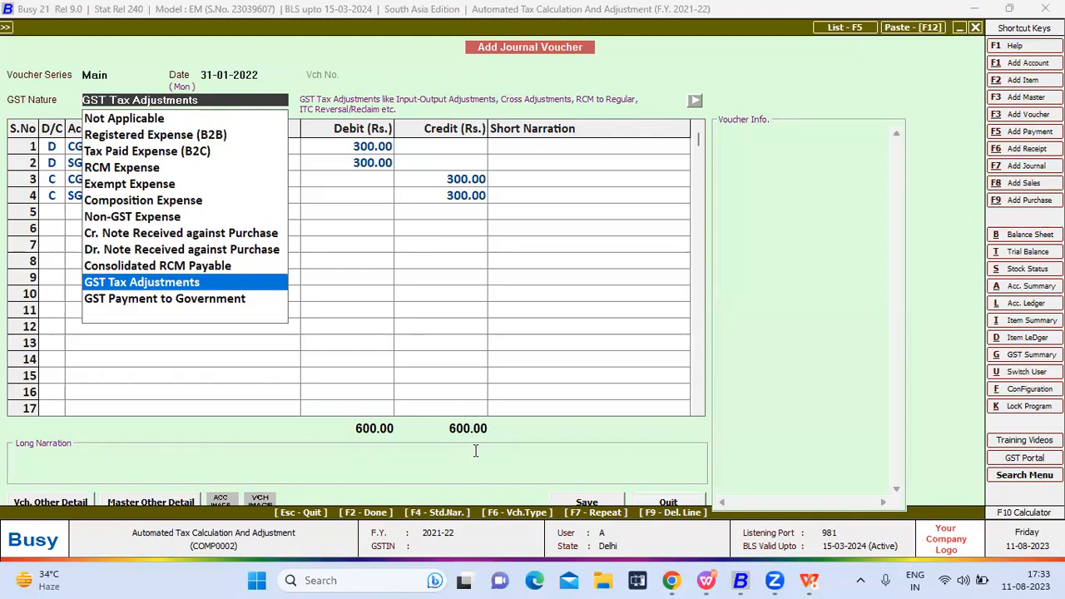
{"action": "key", "text": "Return"}
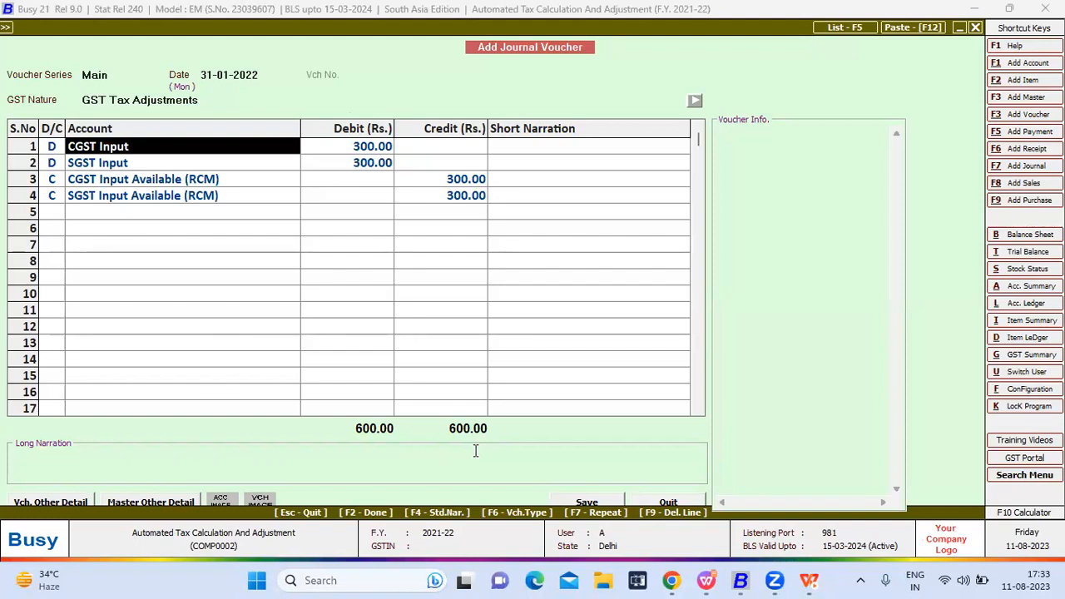
{"action": "left_click", "coordinate": [475, 457]}
{"action": "key", "text": "Return"}
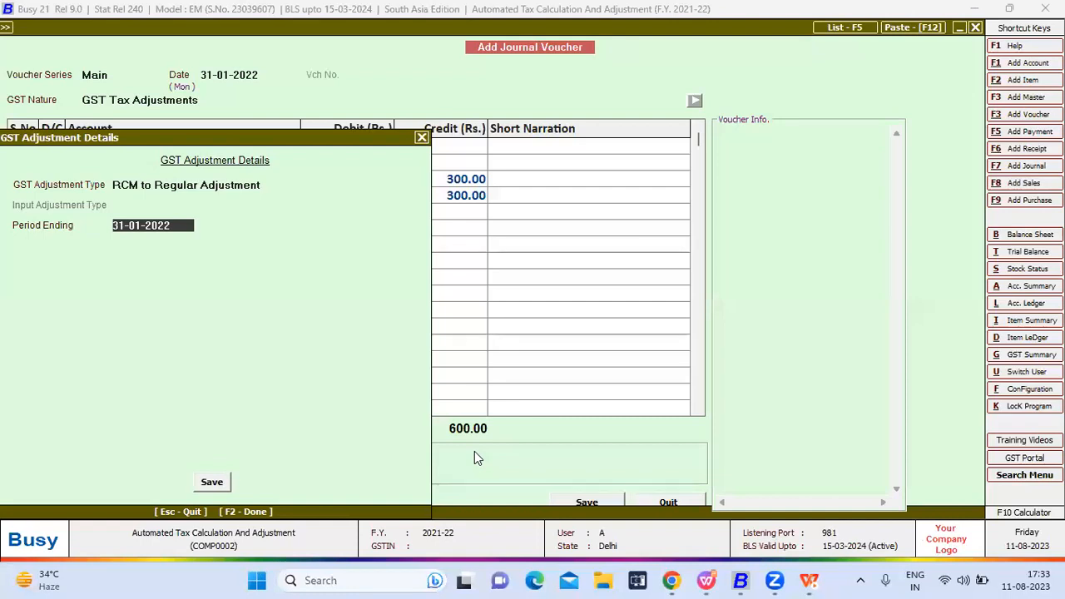
{"action": "key", "text": "Return"}
{"action": "key", "text": "Return"}
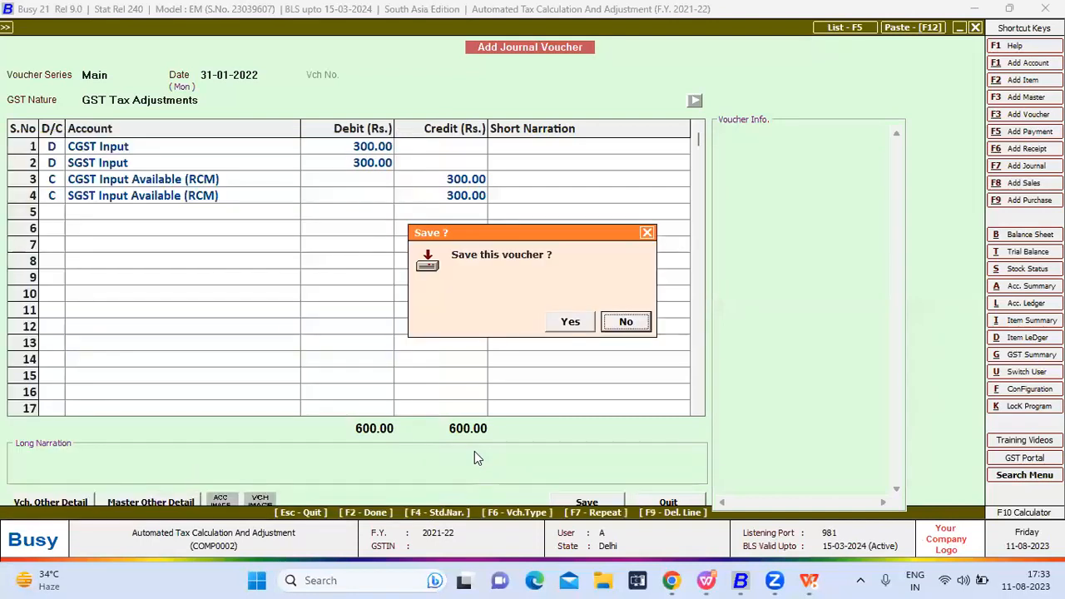
{"action": "key", "text": "Left"}
{"action": "key", "text": "Return"}
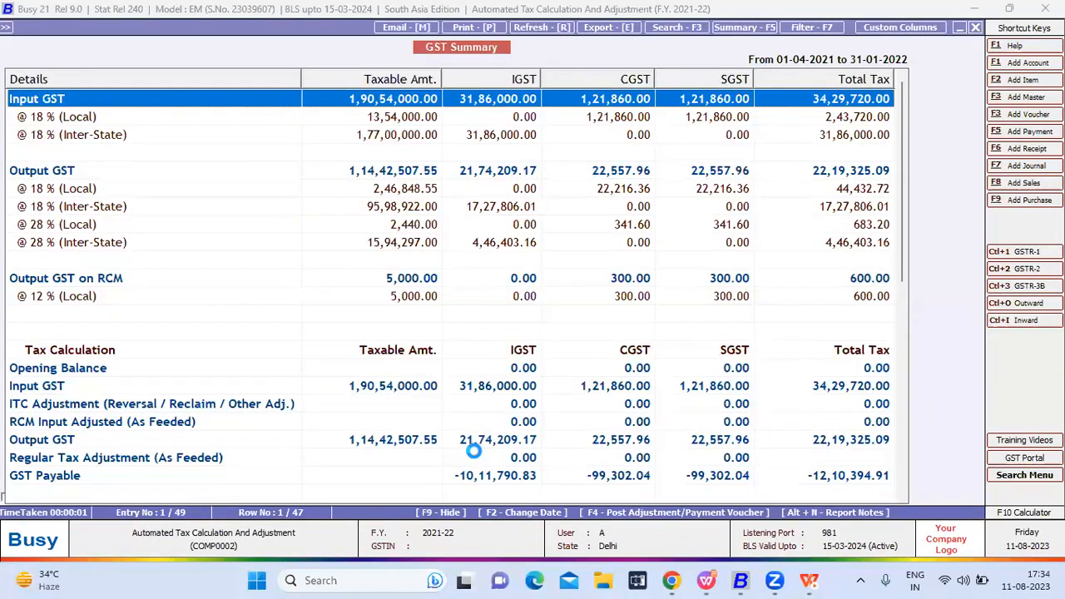
{"action": "key", "text": "F4"}
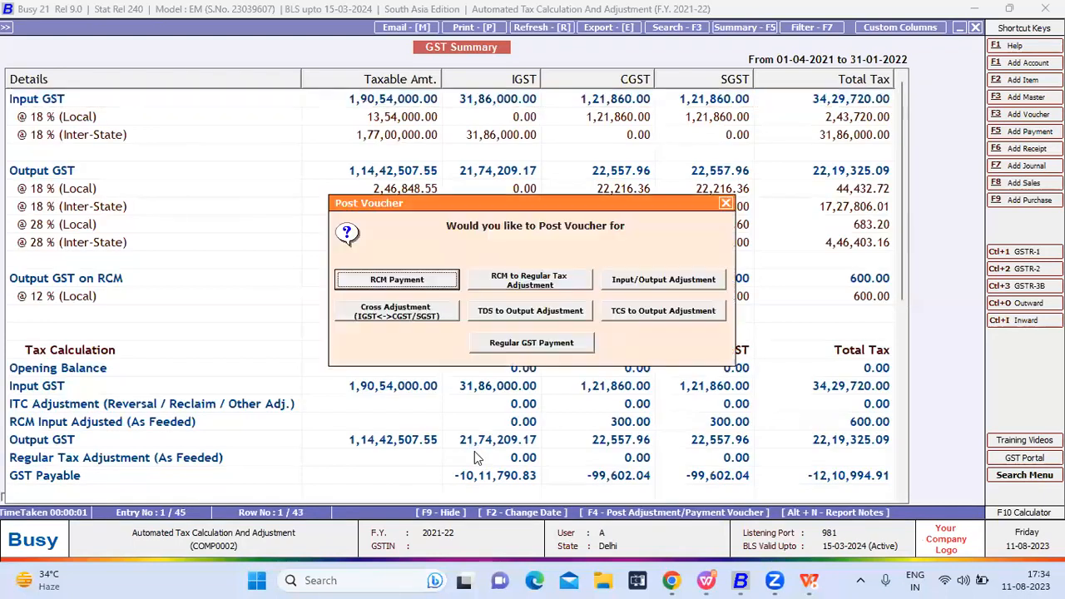
{"action": "key", "text": "Right"}
{"action": "key", "text": "Right"}
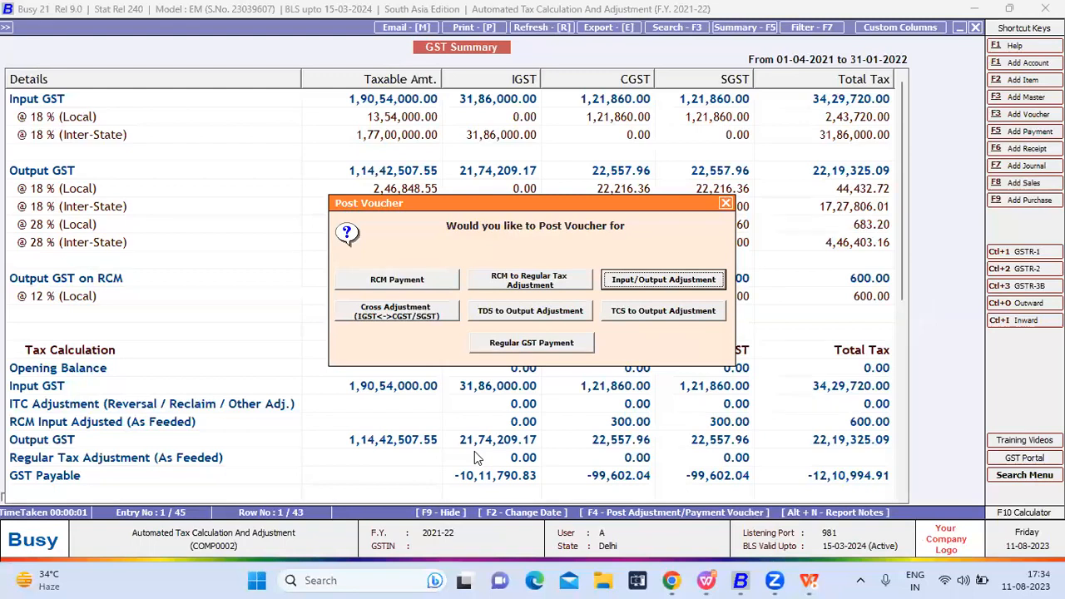
{"action": "key", "text": "Return"}
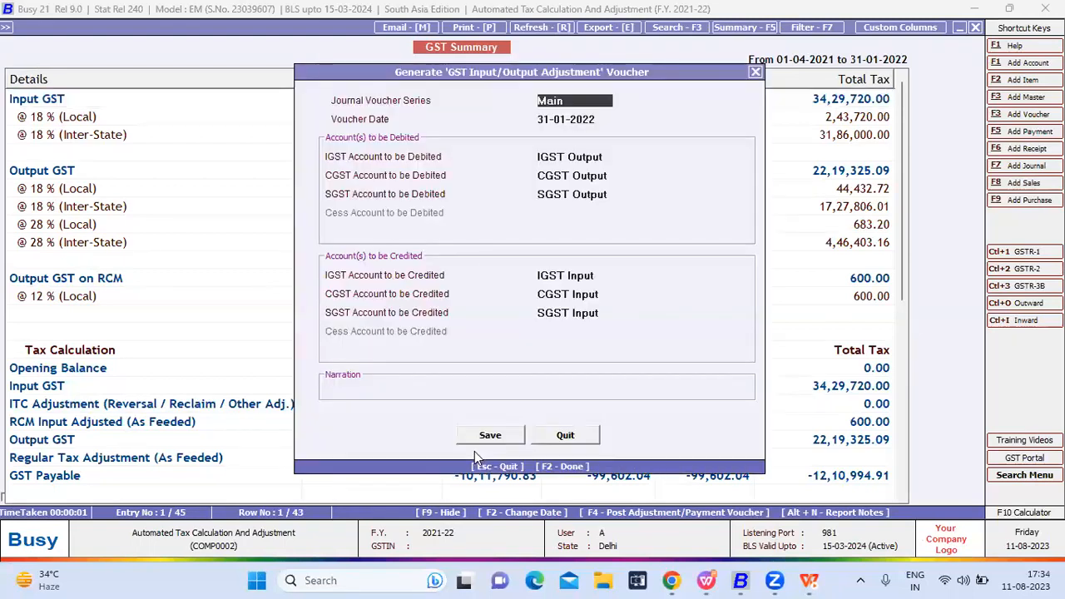
{"action": "key", "text": "Escape"}
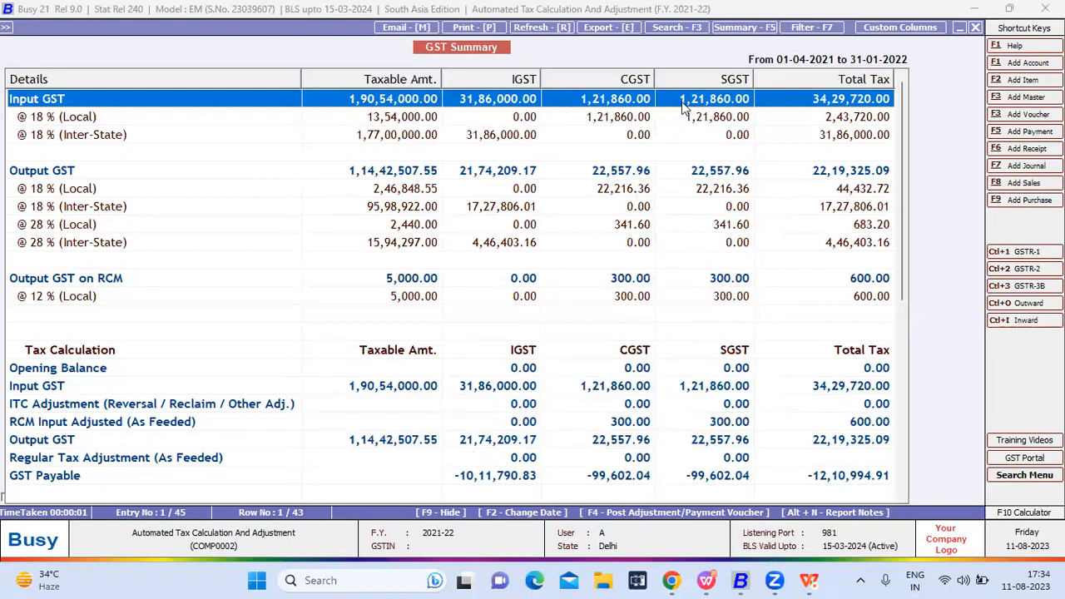
Generate a Main-series GST Input/Output Adjustment voucher dated 31-01-2022, debiting IGST, CGST and SGST Output and crediting IGST, CGST and SGST Input.
{"action": "left_click", "coordinate": [700, 173]}
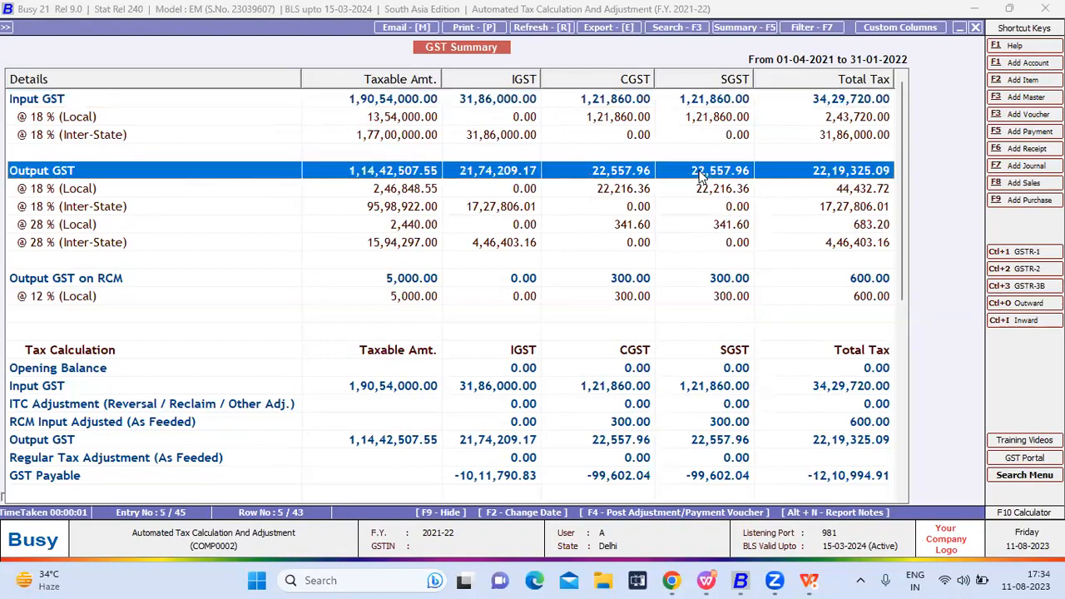
{"action": "key", "text": "F4"}
{"action": "key", "text": "Right"}
{"action": "key", "text": "Right"}
{"action": "key", "text": "Return"}
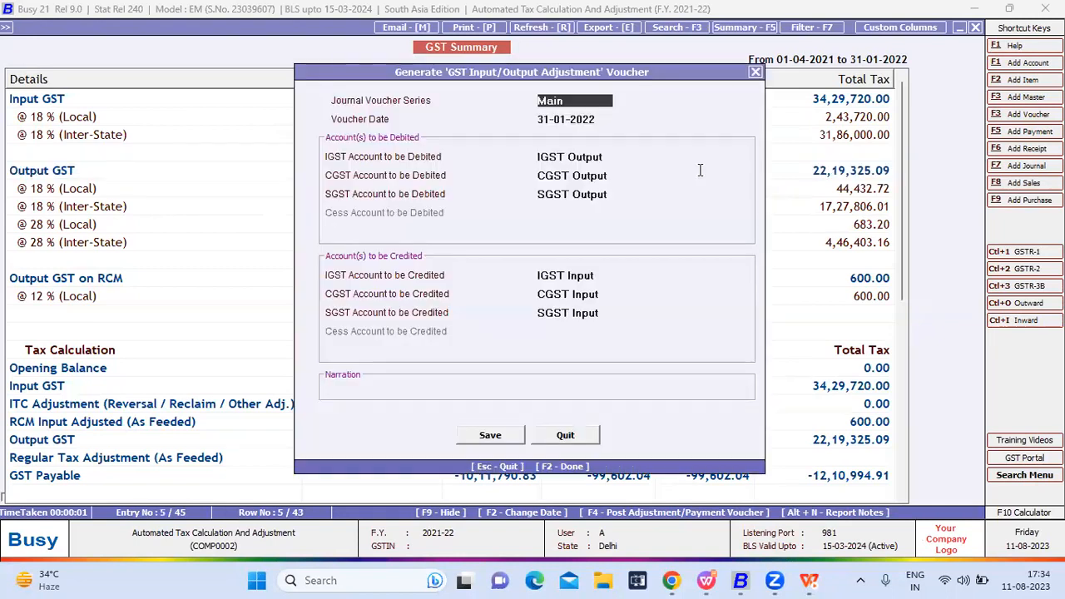
{"action": "key", "text": "Return"}
{"action": "key", "text": "Return"}
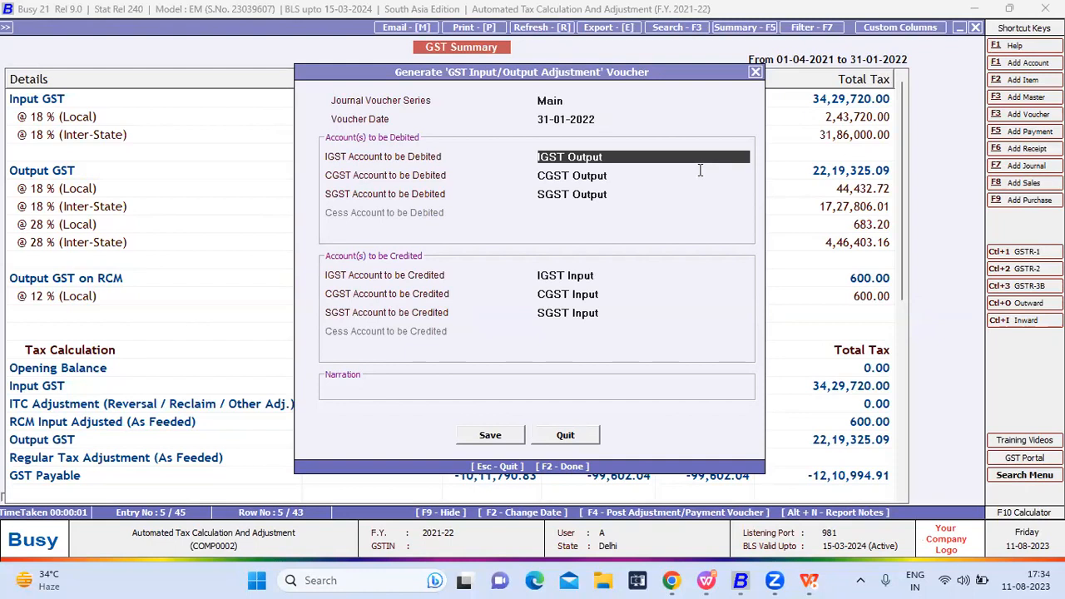
{"action": "key", "text": "Return"}
{"action": "key", "text": "Return"}
{"action": "key", "text": "Return"}
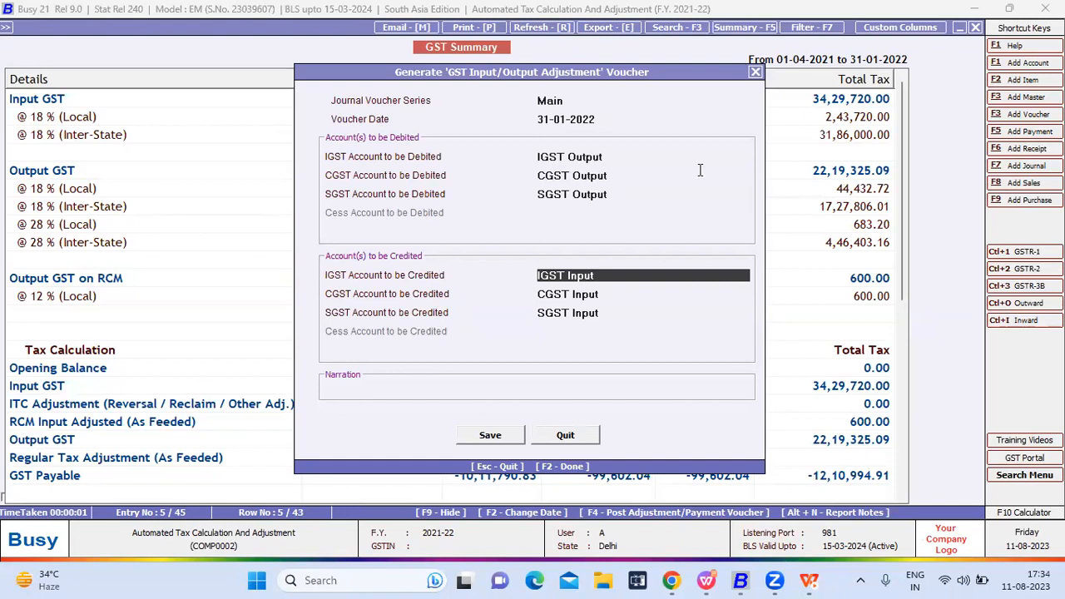
{"action": "key", "text": "Return"}
{"action": "key", "text": "Return"}
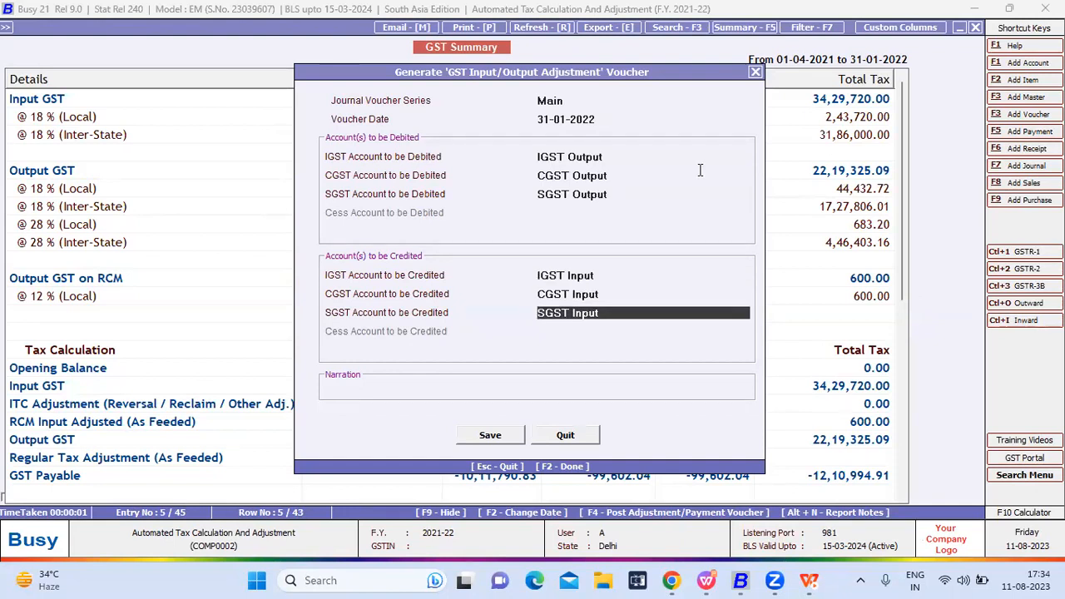
{"action": "key", "text": "Return"}
{"action": "key", "text": "Return"}
{"action": "key", "text": "Return"}
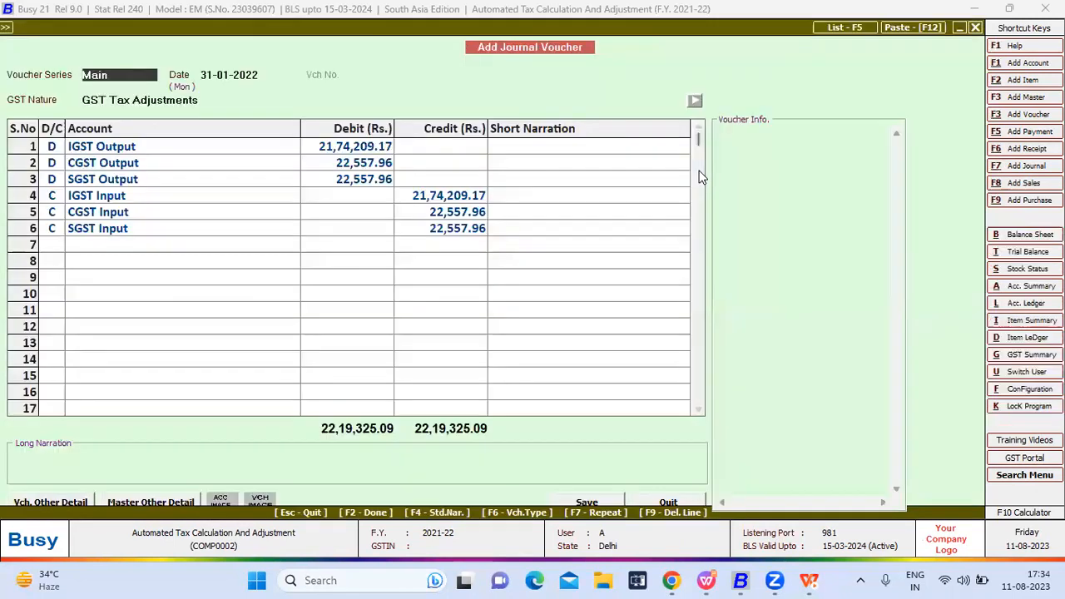
Accept the journal voucher's Main series, 31-01-2022 date and GST Tax Adjustments nature.
{"action": "key", "text": "Return"}
{"action": "key", "text": "Return"}
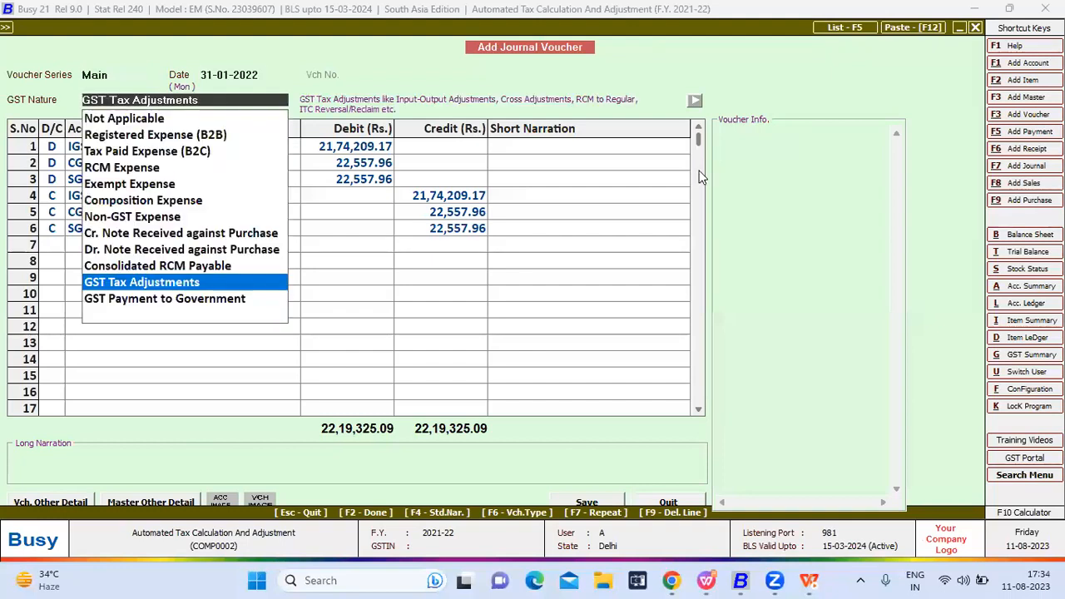
{"action": "key", "text": "Return"}
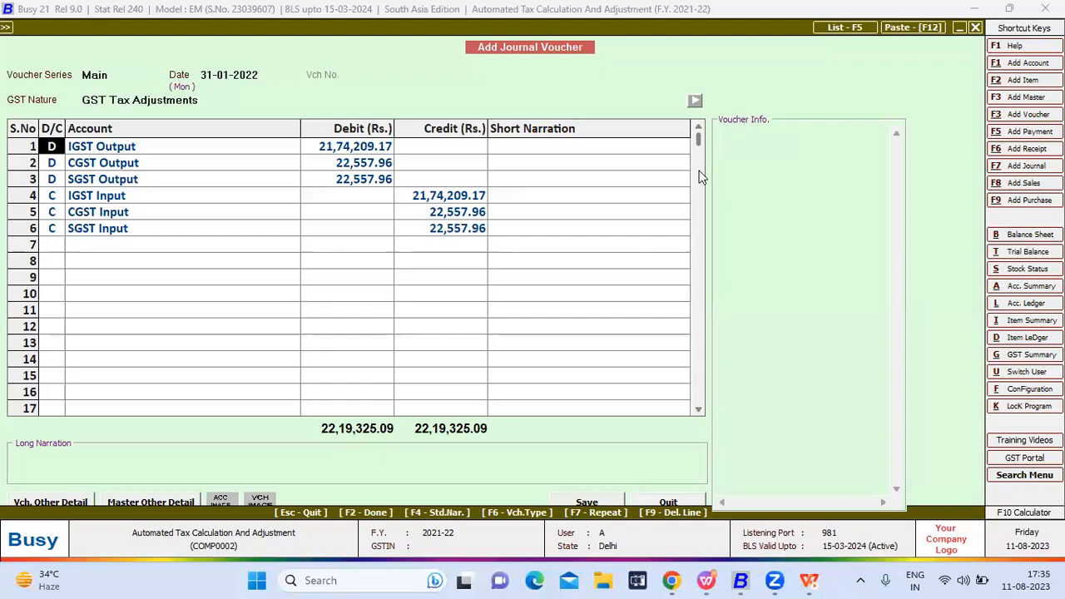
Accept the journal's IGST, CGST and SGST Output debit lines, leaving their short narrations blank.
{"action": "key", "text": "Return"}
{"action": "key", "text": "Return"}
{"action": "key", "text": "Return"}
{"action": "key", "text": "Return"}
{"action": "key", "text": "Return"}
{"action": "key", "text": "Return"}
{"action": "key", "text": "Return"}
{"action": "key", "text": "Return"}
{"action": "key", "text": "Return"}
{"action": "key", "text": "Return"}
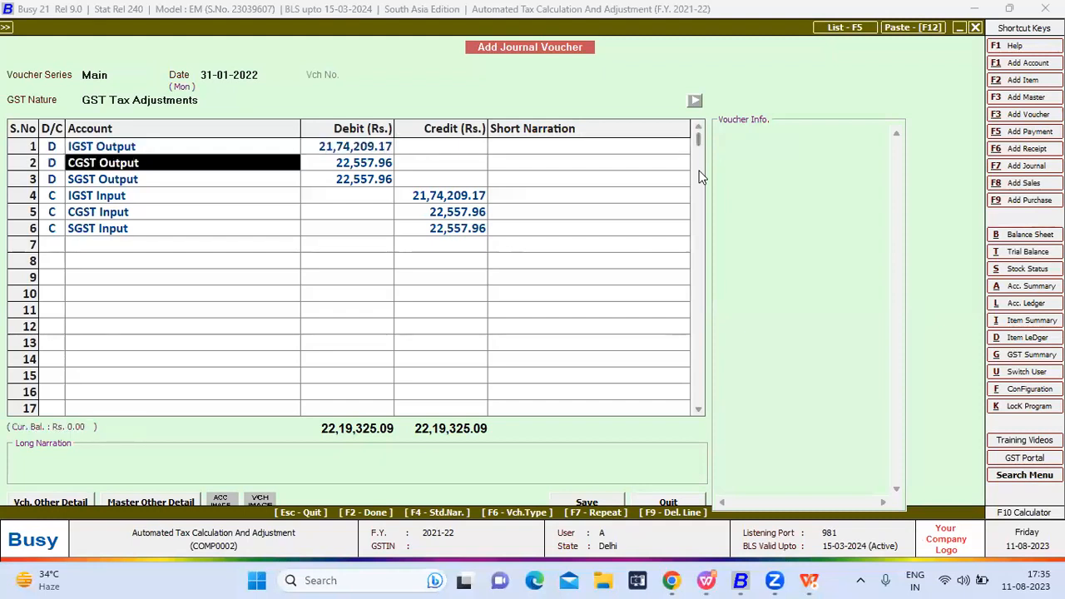
{"action": "key", "text": "Return"}
{"action": "key", "text": "Return"}
{"action": "key", "text": "Return"}
{"action": "key", "text": "Return"}
{"action": "key", "text": "Return"}
{"action": "key", "text": "Return"}
{"action": "key", "text": "Return"}
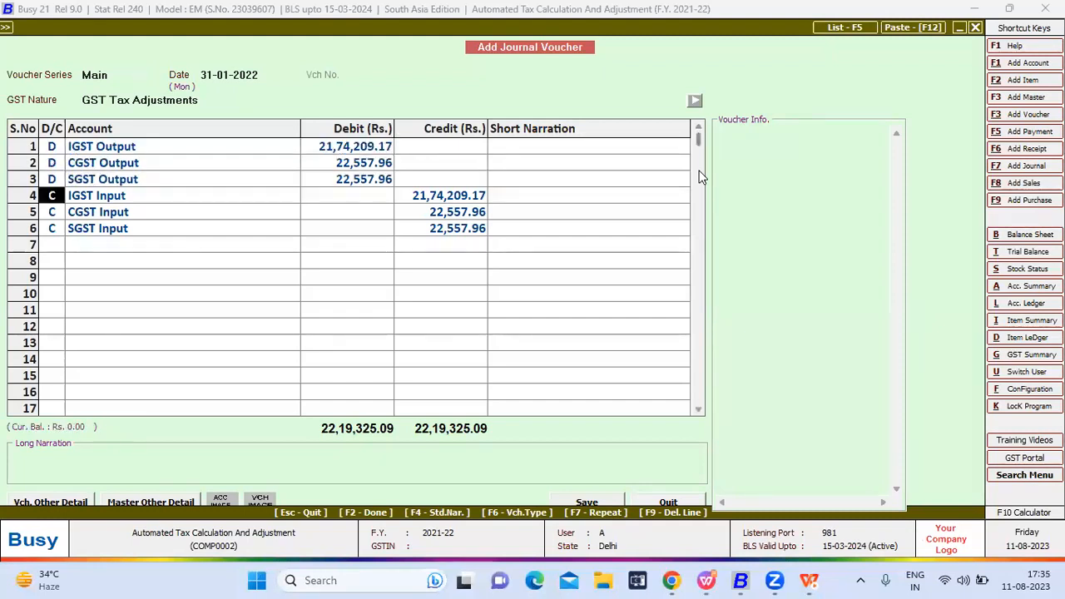
Accept the journal's IGST, CGST and SGST Input credit lines without adding narrations.
{"action": "key", "text": "Return"}
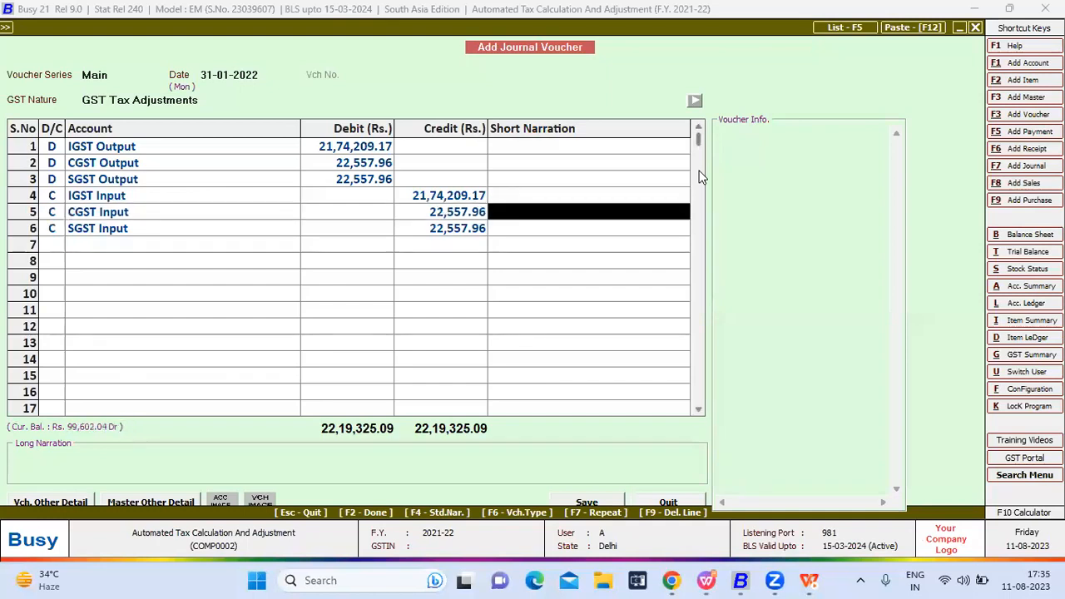
{"action": "key", "text": "Return"}
{"action": "key", "text": "Return"}
{"action": "key", "text": "Return"}
{"action": "key", "text": "Return"}
{"action": "key", "text": "Return"}
{"action": "key", "text": "Return"}
Accept the Input/Output Adjustment (Same Tax) details for the period ending 31-01-2022 and save the journal voucher.
{"action": "key", "text": "Return"}
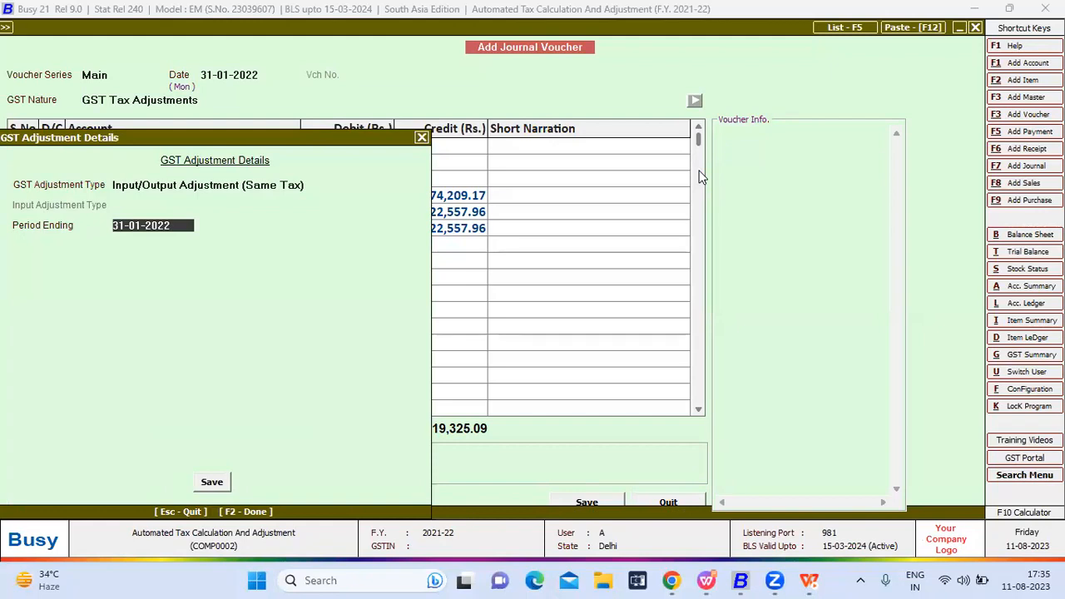
{"action": "key", "text": "Return"}
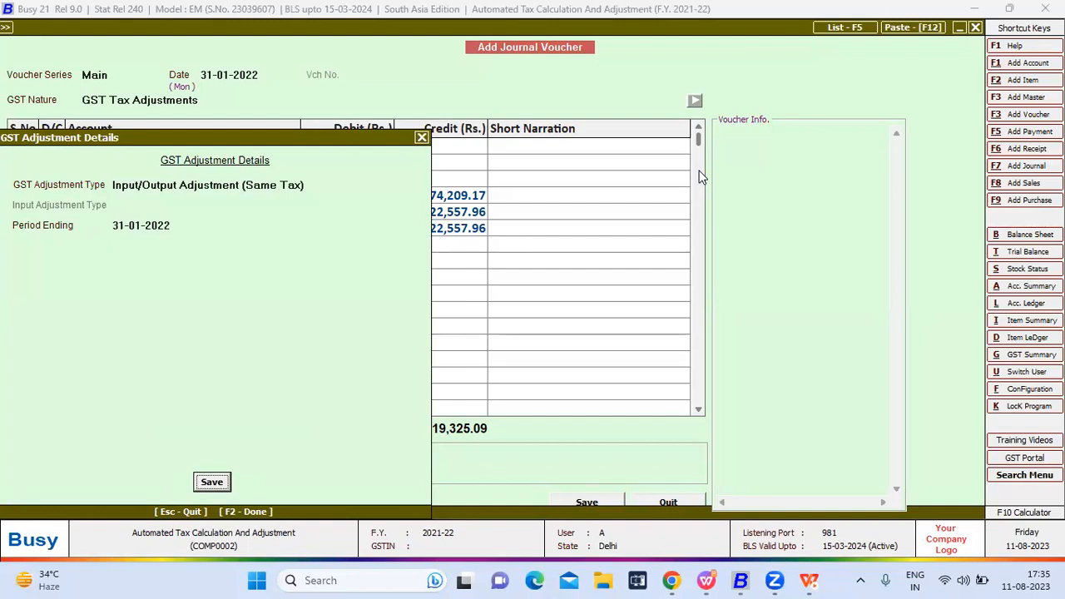
{"action": "key", "text": "Return"}
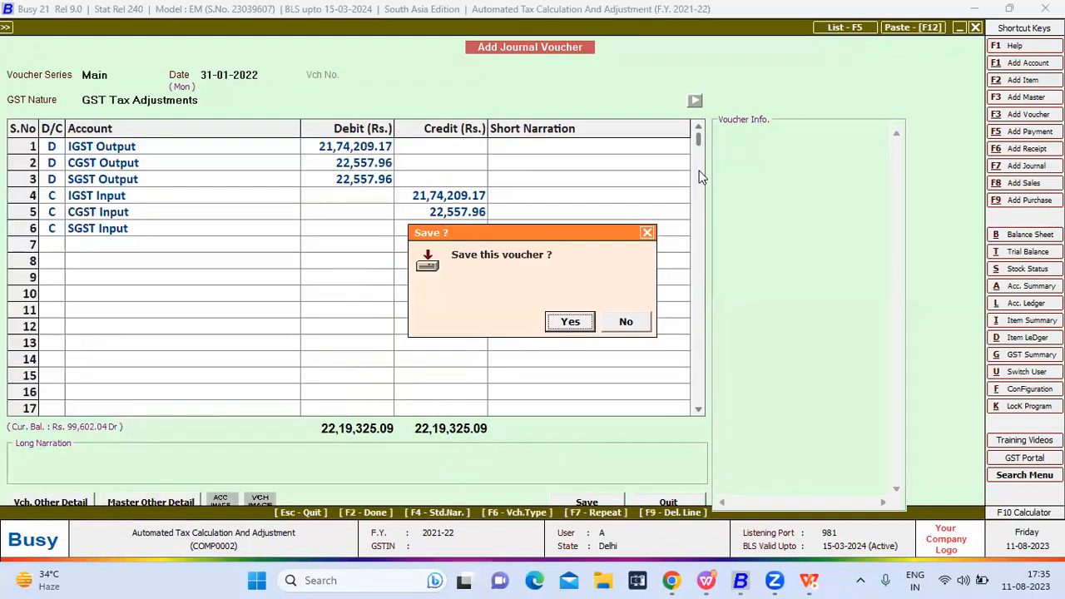
{"action": "key", "text": "Return"}
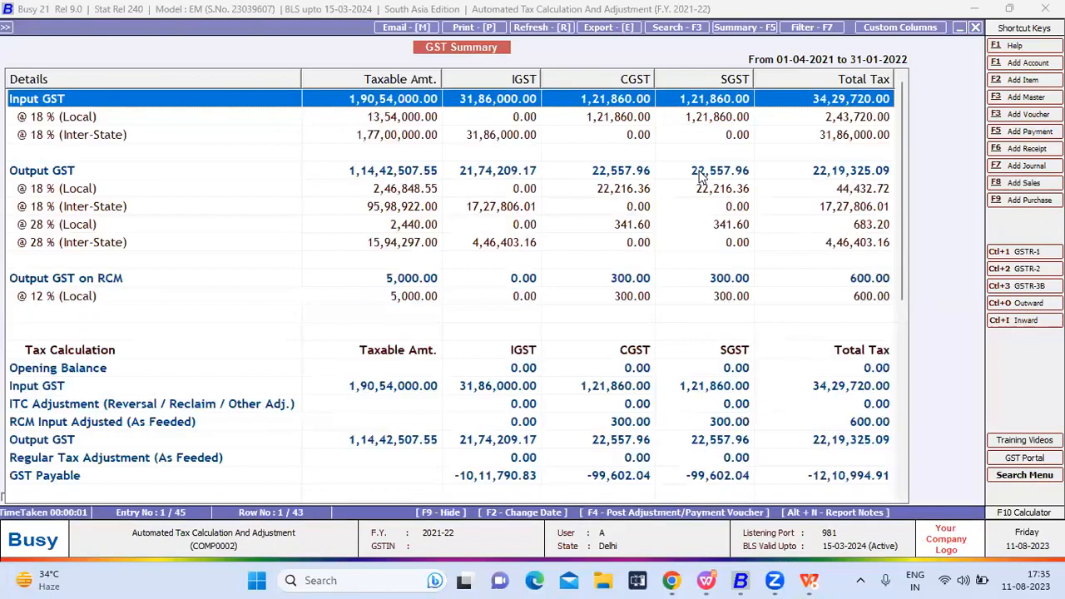
{"action": "key", "text": "F4"}
{"action": "key", "text": "Tab"}
{"action": "key", "text": "Tab"}
{"action": "key", "text": "Tab"}
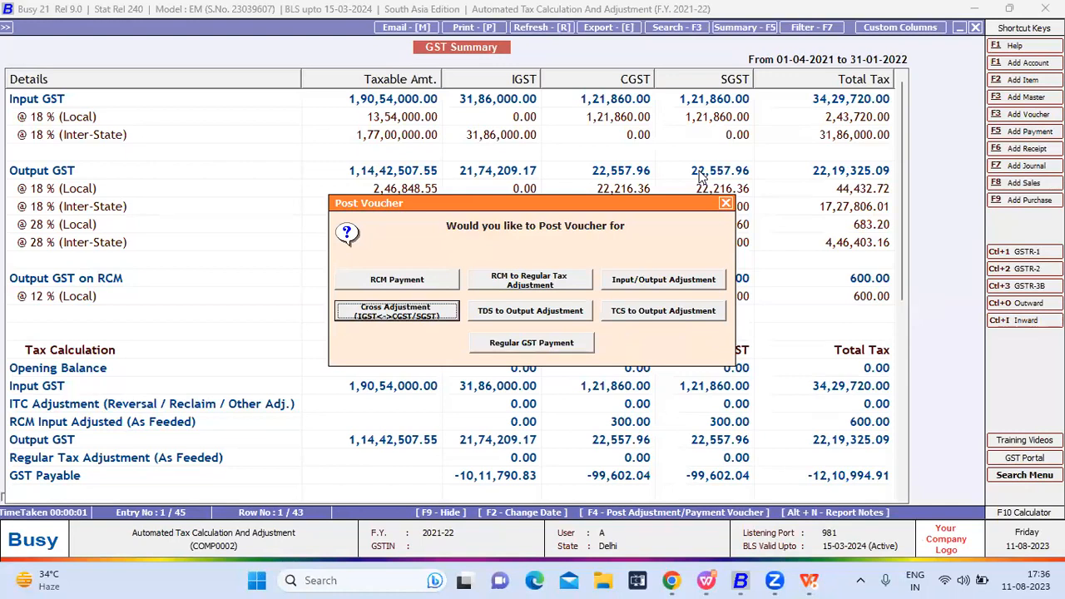
{"action": "key", "text": "Return"}
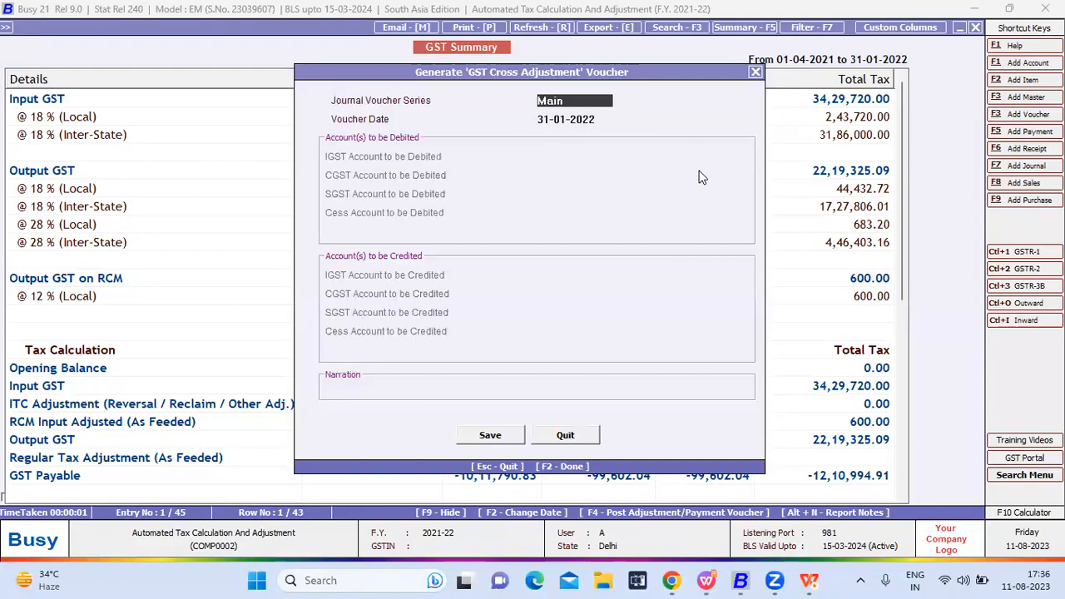
{"action": "key", "text": "Escape"}
{"action": "key", "text": "super+d"}
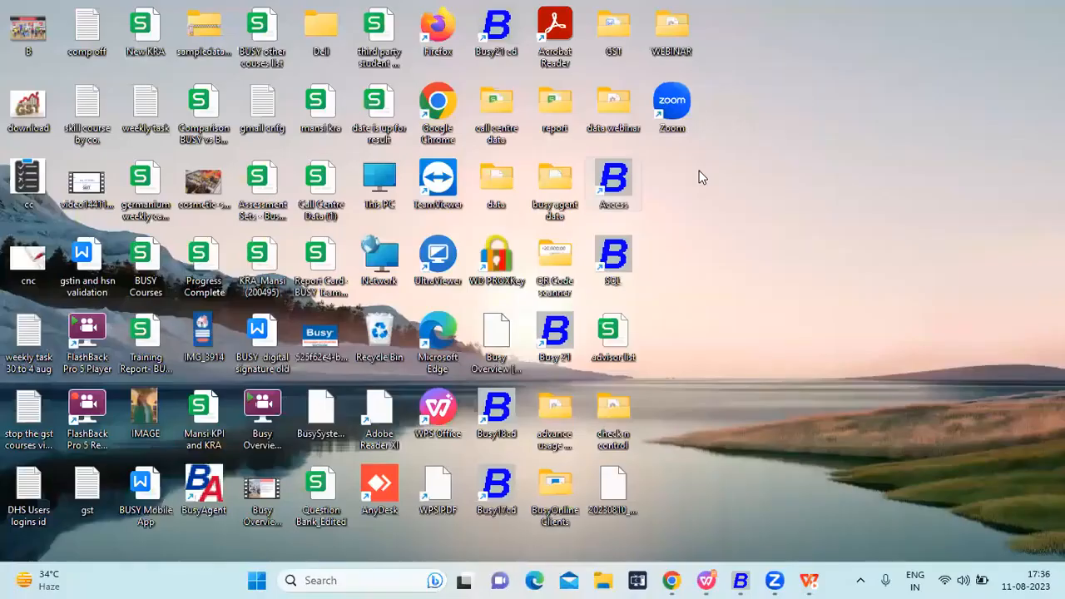
{"action": "left_click", "coordinate": [740, 581]}
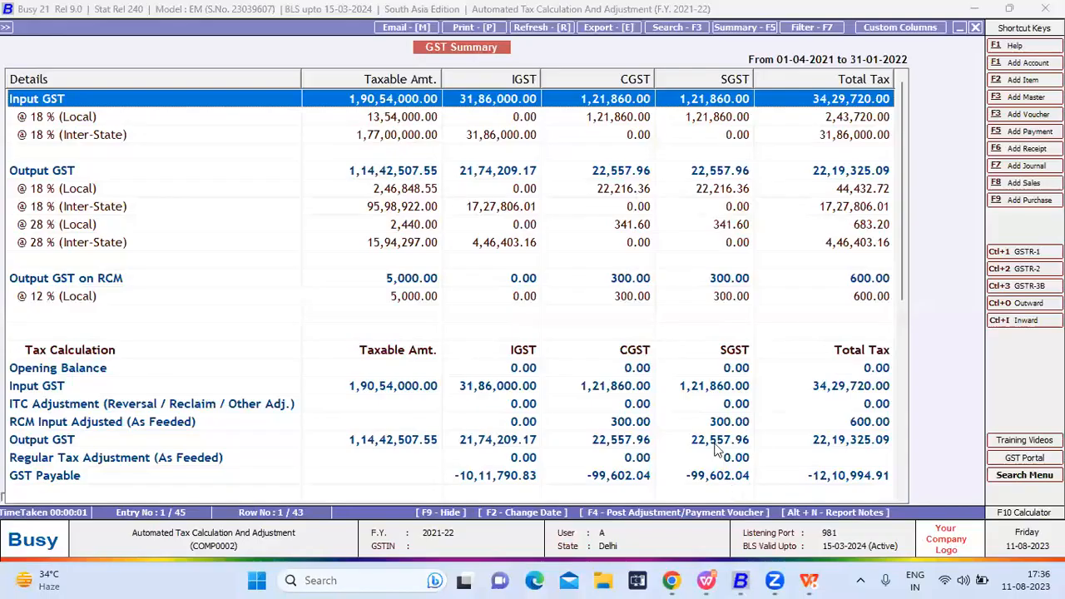
Open purchase voucher 4 of EK NOOR ENTERPRISES DELHI from the 18 % (Local) Input GST details for modification.
{"action": "key", "text": "Down"}
{"action": "key", "text": "Down"}
{"action": "key", "text": "Up"}
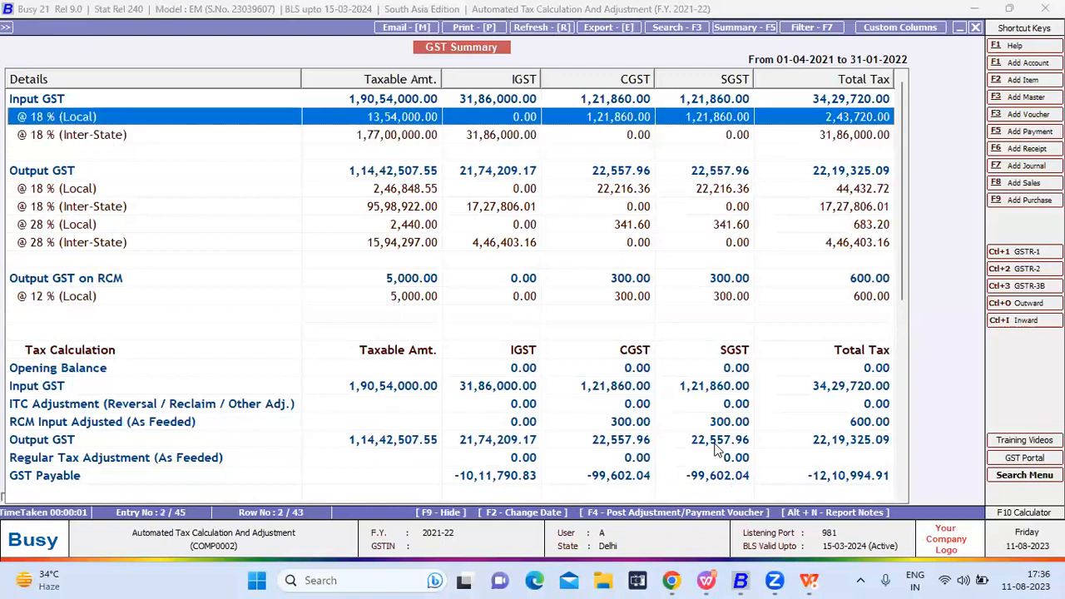
{"action": "key", "text": "Return"}
{"action": "key", "text": "Return"}
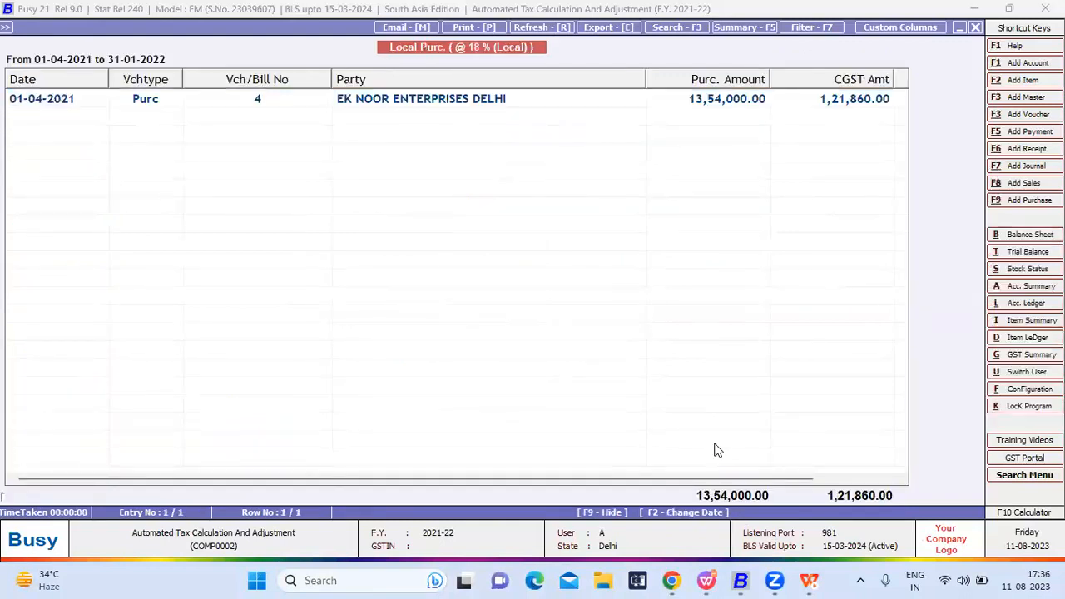
{"action": "left_click", "coordinate": [164, 231]}
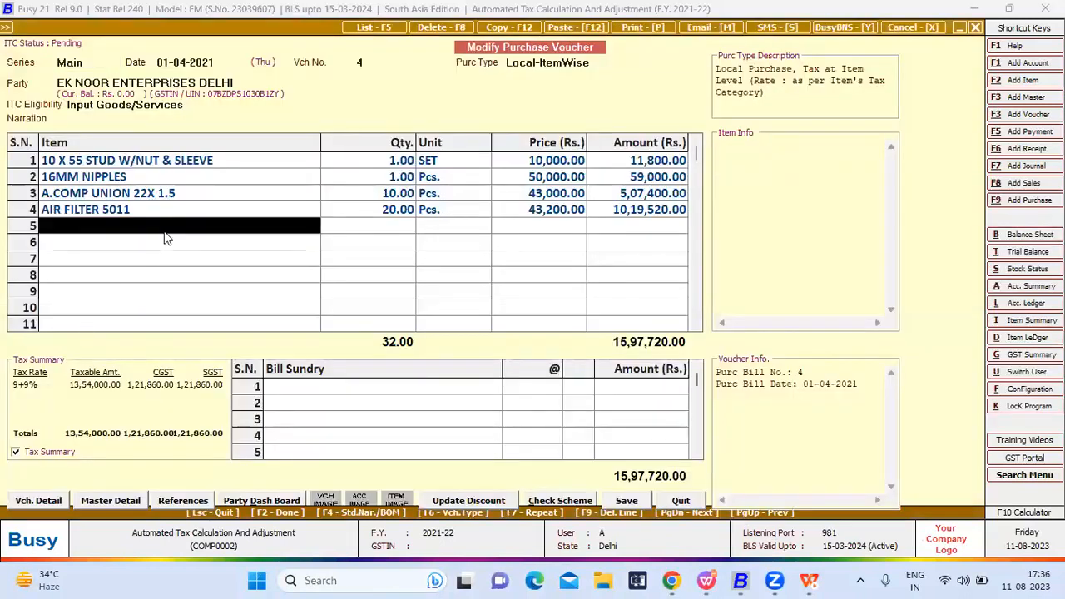
{"action": "key", "text": "Down"}
{"action": "key", "text": "Down"}
{"action": "key", "text": "Down"}
{"action": "key", "text": "Down"}
{"action": "key", "text": "Return"}
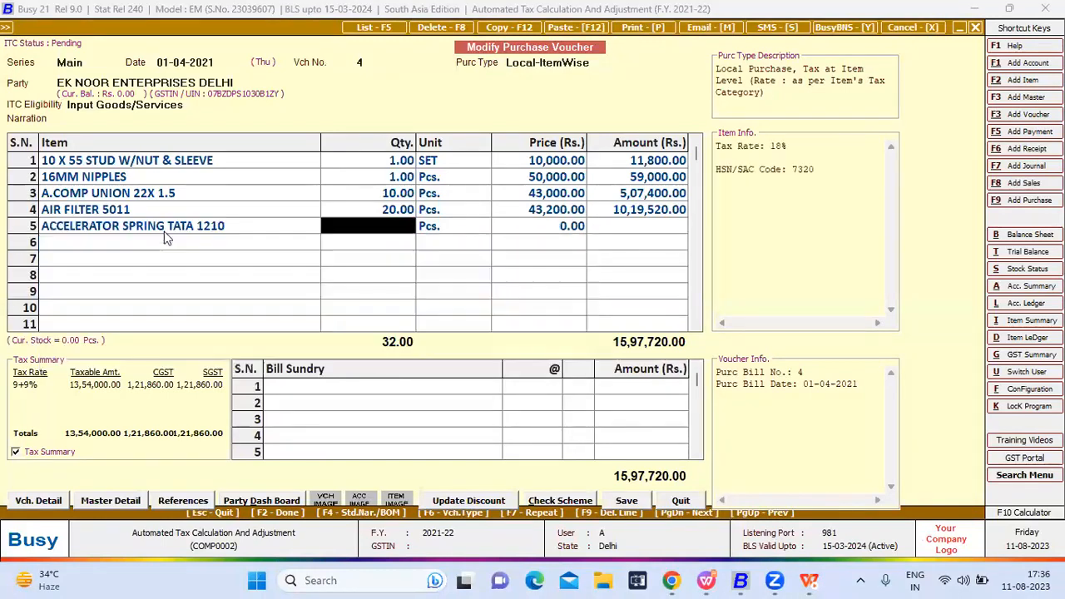
{"action": "type", "text": "200"}
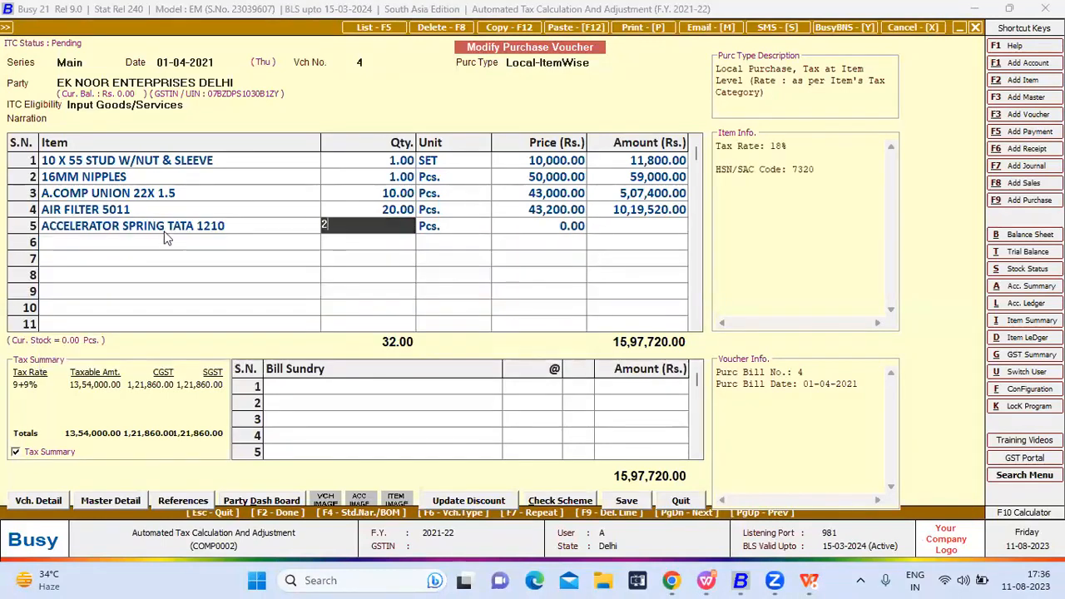
{"action": "key", "text": "Return"}
{"action": "type", "text": "21000000000"}
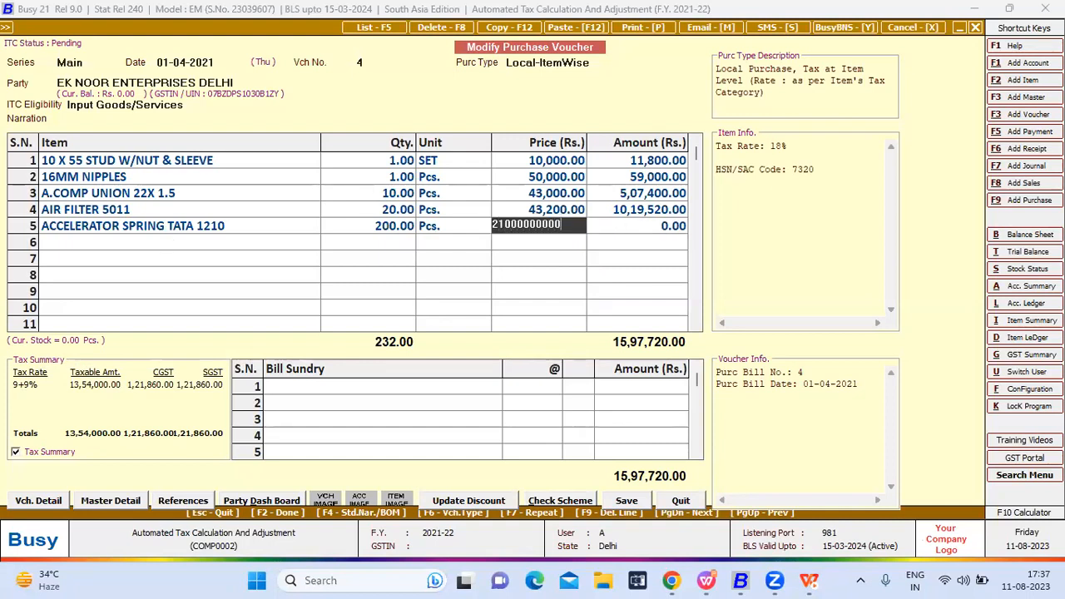
{"action": "key", "text": "Return"}
{"action": "key", "text": "Return"}
{"action": "key", "text": "Return"}
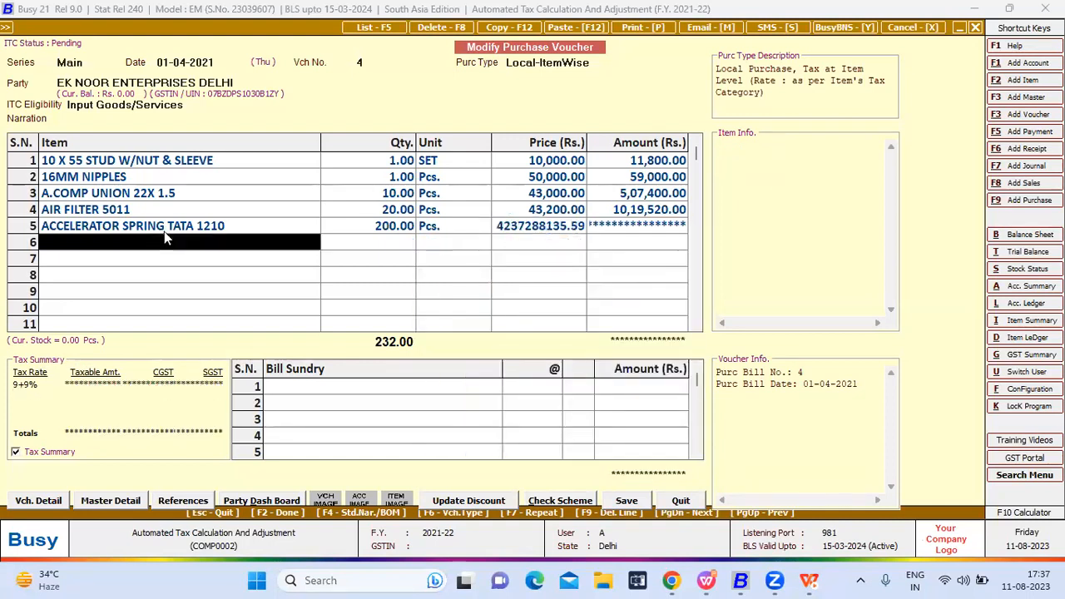
Set the price of ACCELERATOR SPRING TATA 1210 to 4,30,000 and accept the item line.
{"action": "key", "text": "Up"}
{"action": "key", "text": "Return"}
{"action": "key", "text": "Return"}
{"action": "key", "text": "Return"}
{"action": "type", "text": "4,30,000"}
{"action": "key", "text": "Return"}
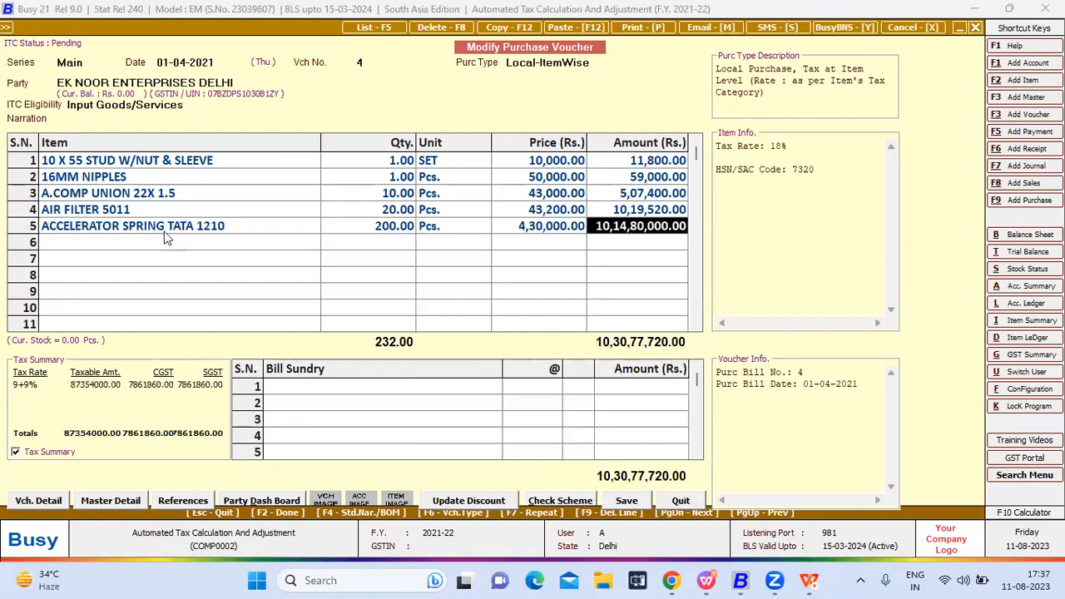
{"action": "key", "text": "Return"}
{"action": "key", "text": "Return"}
Add B CHARGING CLIP 25 AMP W/SLEEVE as the sixth item, with quantity 2,100 and price 4,32,000.
{"action": "key", "text": "Down"}
{"action": "key", "text": "Down"}
{"action": "key", "text": "Down"}
{"action": "key", "text": "Down"}
{"action": "key", "text": "Down"}
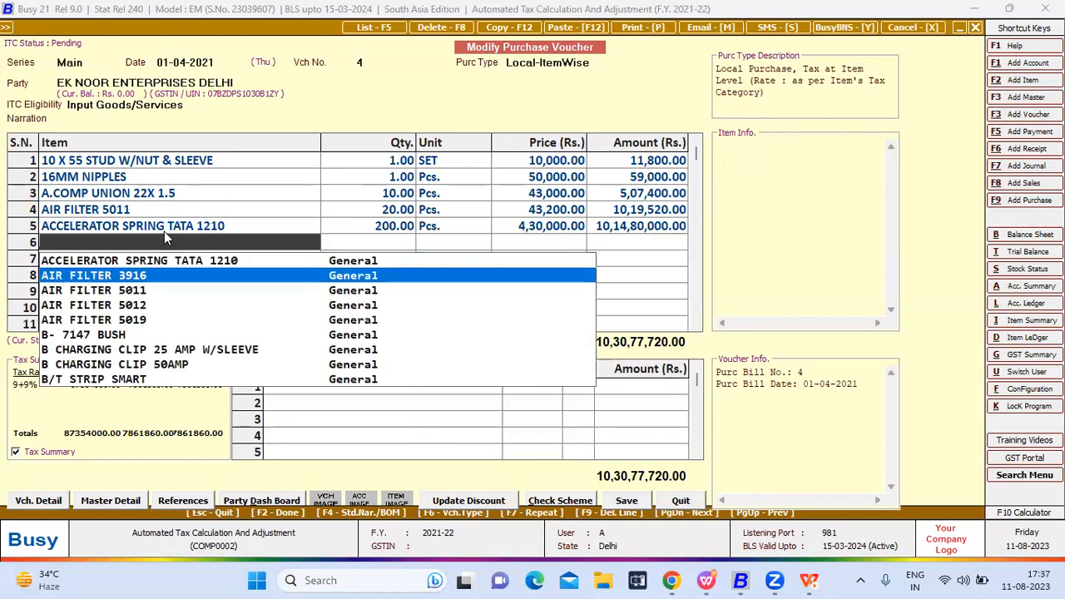
{"action": "key", "text": "Down"}
{"action": "key", "text": "Return"}
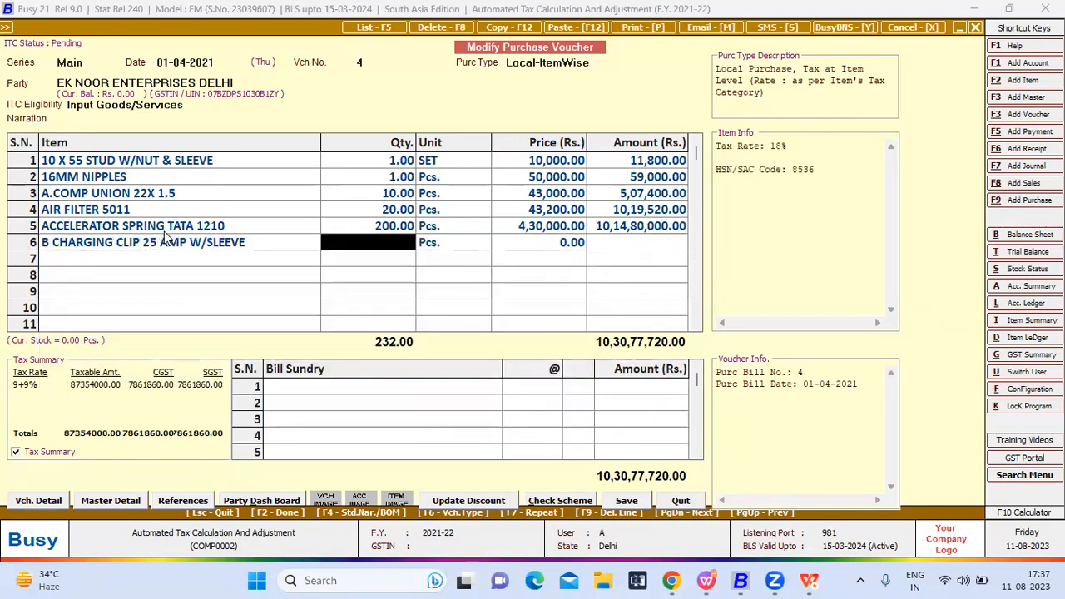
{"action": "type", "text": "2,100"}
{"action": "key", "text": "Return"}
{"action": "key", "text": "Return"}
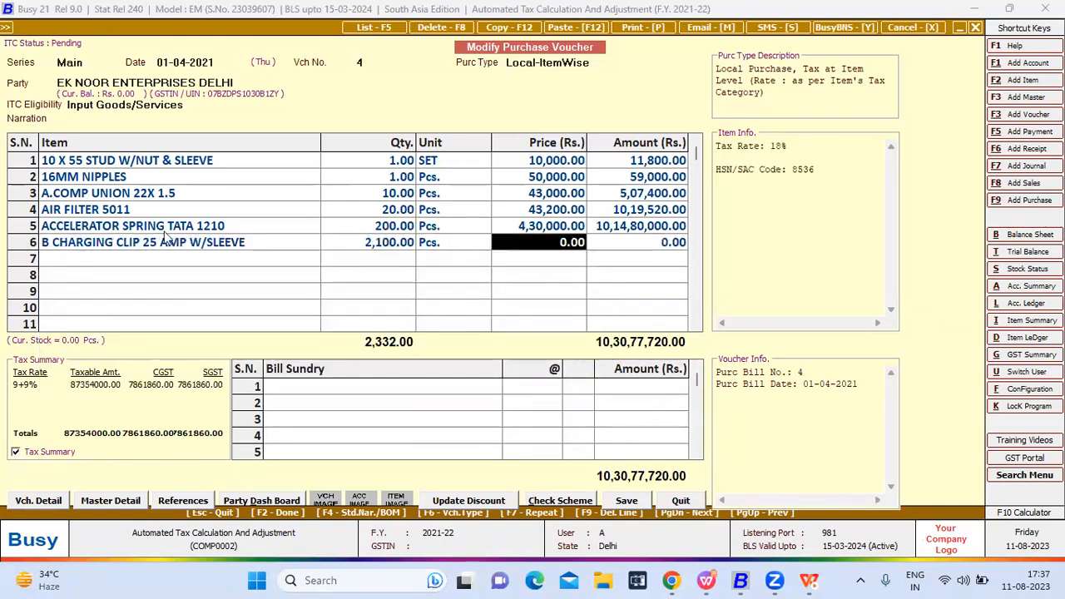
{"action": "type", "text": "4,32,000"}
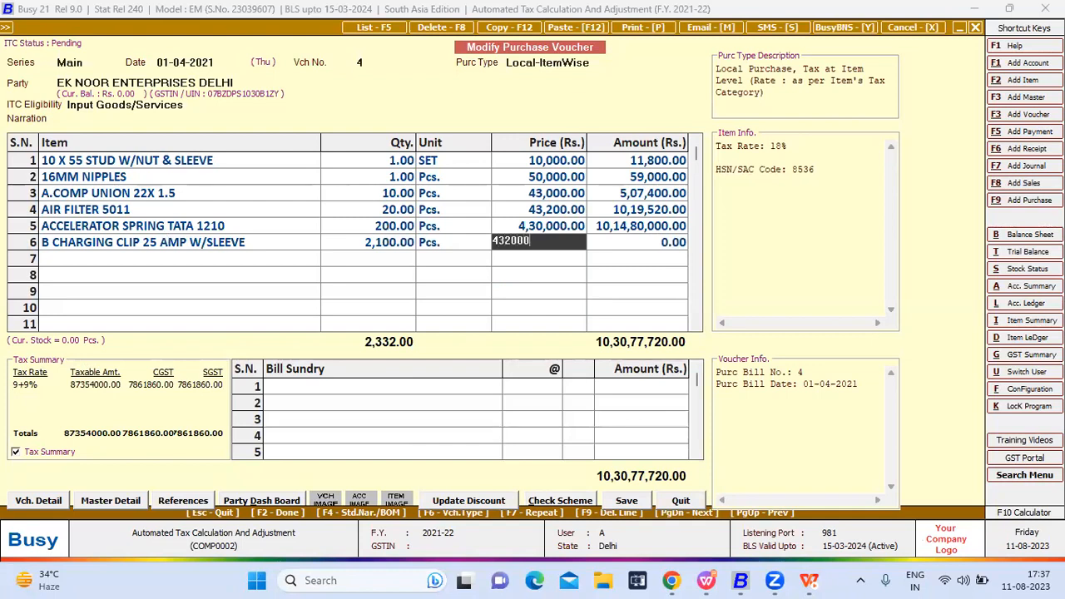
{"action": "key", "text": "Return"}
{"action": "key", "text": "Return"}
Add B/T TMB (650) as the seventh item, with quantity 210 dozen and price 4,39,299.
{"action": "type", "text": "b"}
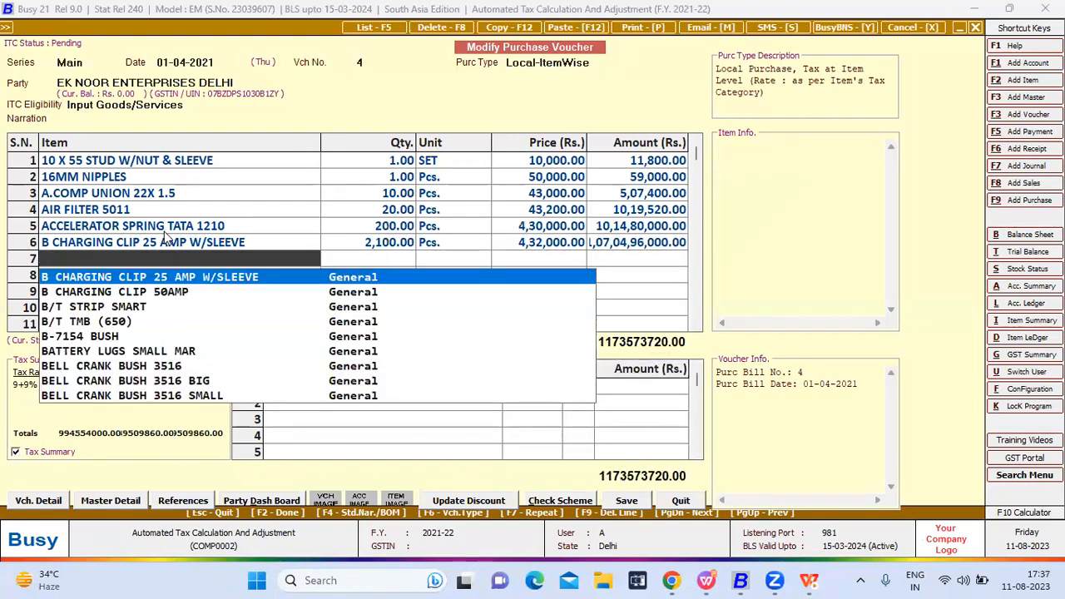
{"action": "key", "text": "Down"}
{"action": "key", "text": "Down"}
{"action": "key", "text": "Down"}
{"action": "key", "text": "Return"}
{"action": "type", "text": "210"}
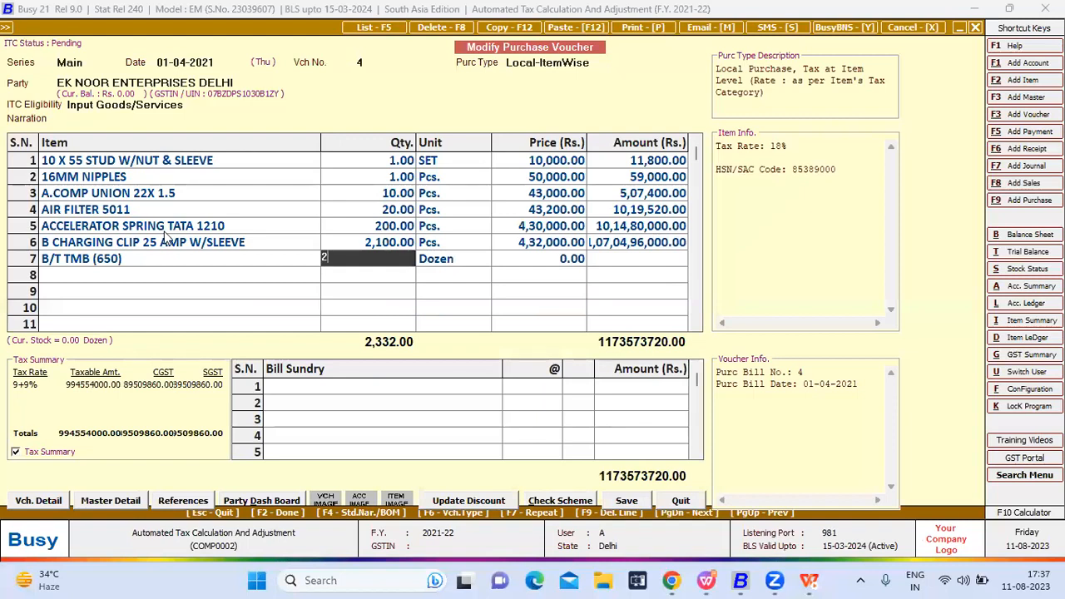
{"action": "key", "text": "Return"}
{"action": "key", "text": "Return"}
{"action": "type", "text": "439299"}
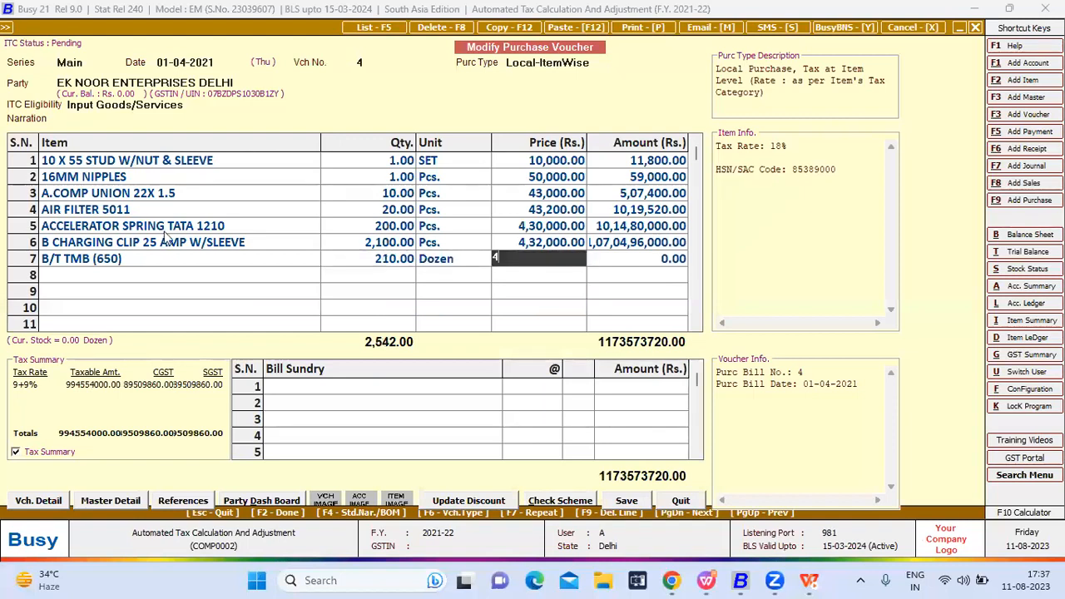
{"action": "key", "text": "Return"}
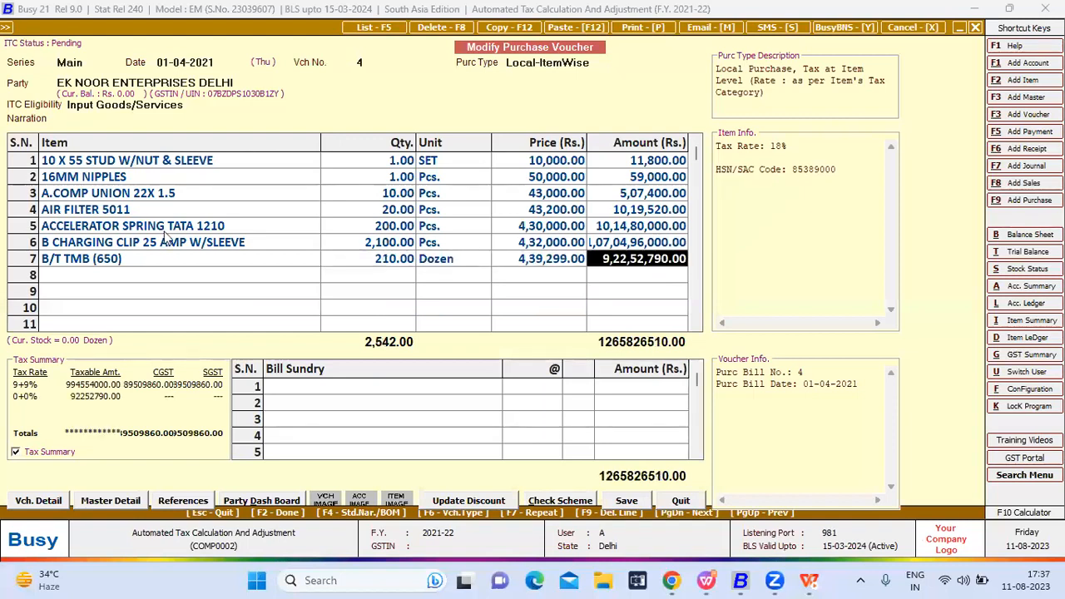
Accept the B/T TMB (650) line, save the purchase voucher, and return to the GST Summary.
{"action": "key", "text": "Return"}
{"action": "key", "text": "Return"}
{"action": "key", "text": "F2"}
{"action": "key", "text": "Return"}
{"action": "key", "text": "Escape"}
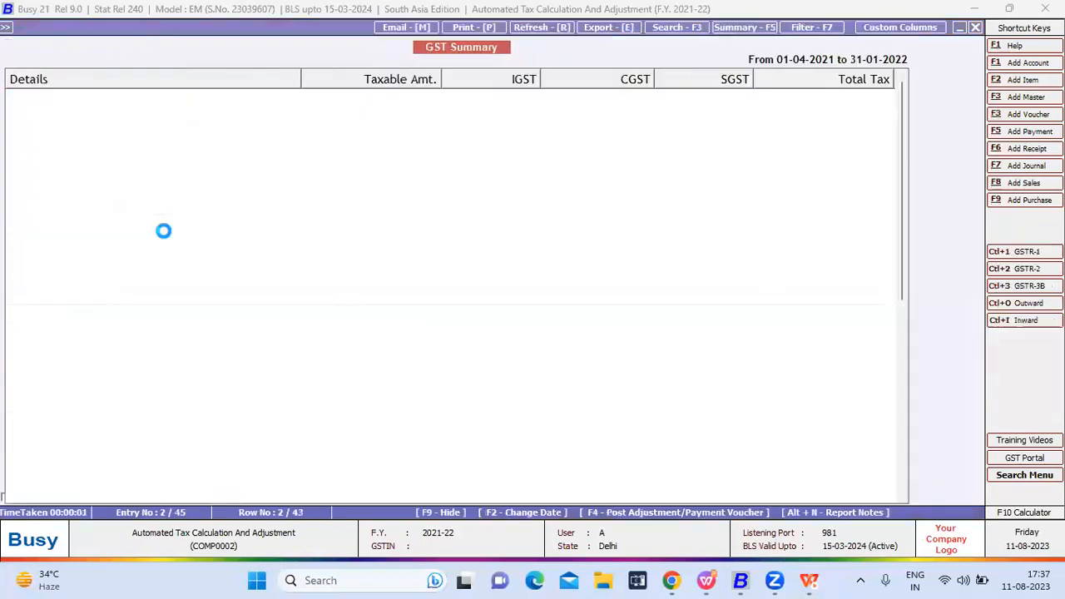
Open the GST Cross Adjustment voucher form from the GST Summary to check it, then close it without saving.
{"action": "key", "text": "F4"}
{"action": "key", "text": "Right"}
{"action": "key", "text": "Right"}
{"action": "key", "text": "Right"}
{"action": "key", "text": "Return"}
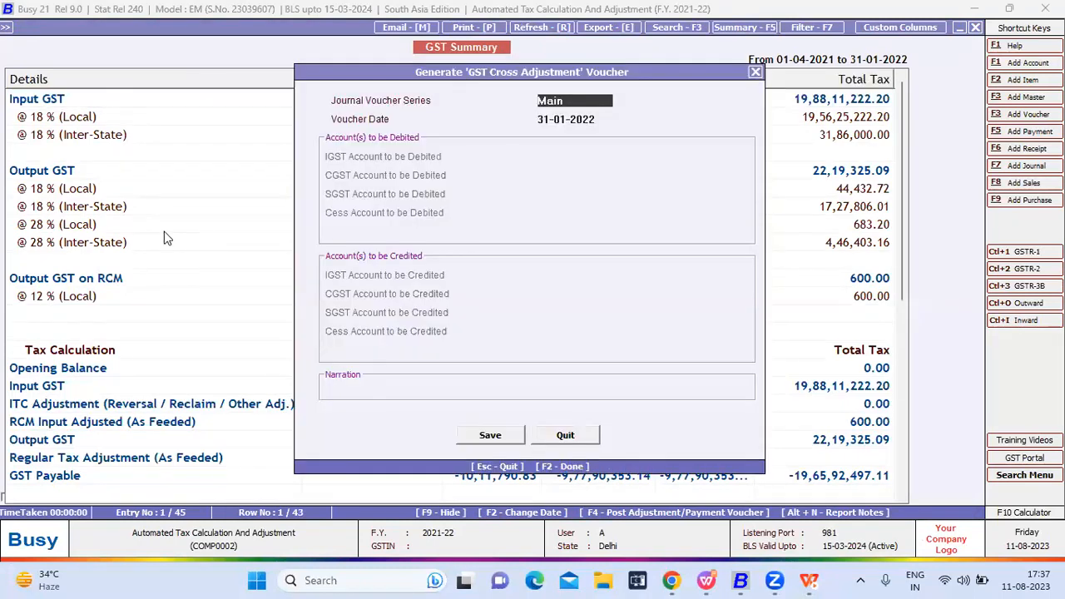
{"action": "key", "text": "Escape"}
Examine the input and output GST rows, comparing the local and inter-state tax amounts.
{"action": "key", "text": "Down"}
{"action": "key", "text": "Down"}
{"action": "key", "text": "Down"}
{"action": "key", "text": "Down"}
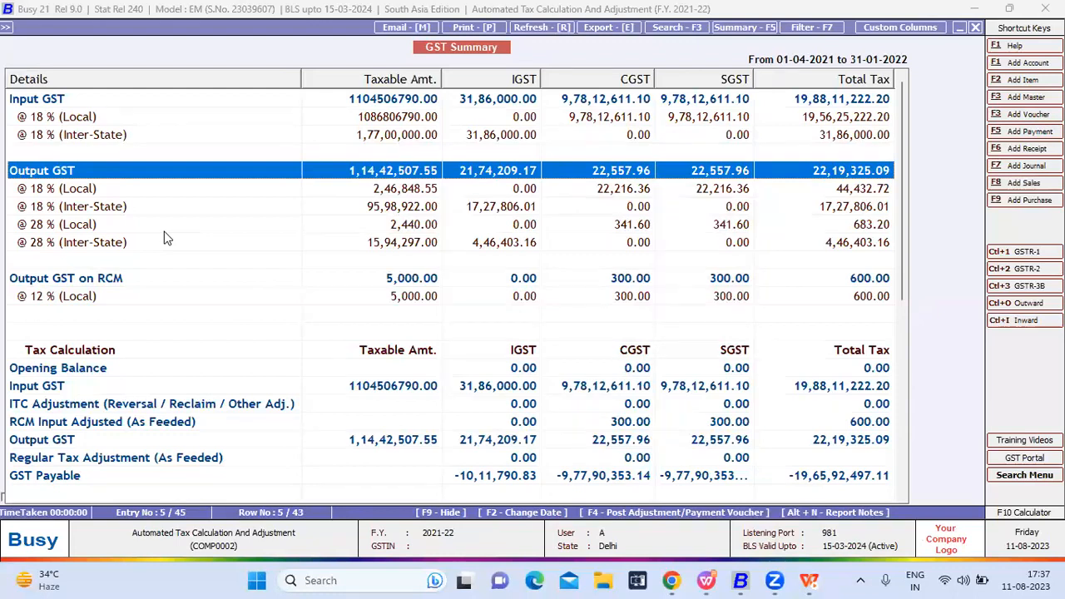
{"action": "key", "text": "Up"}
{"action": "key", "text": "Up"}
{"action": "key", "text": "Up"}
{"action": "key", "text": "Up"}
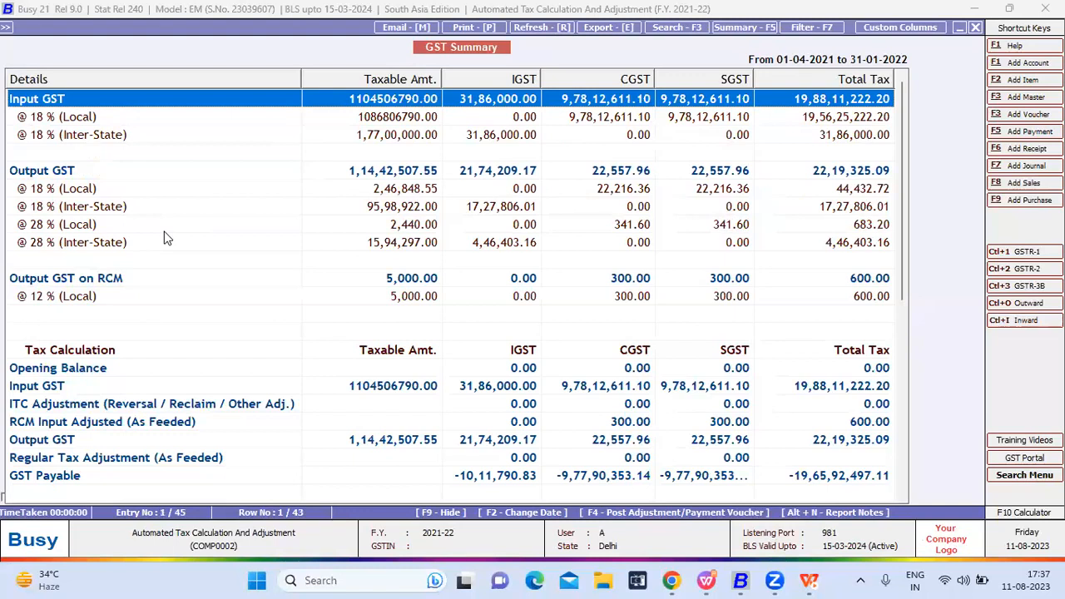
{"action": "key", "text": "Down"}
{"action": "key", "text": "Down"}
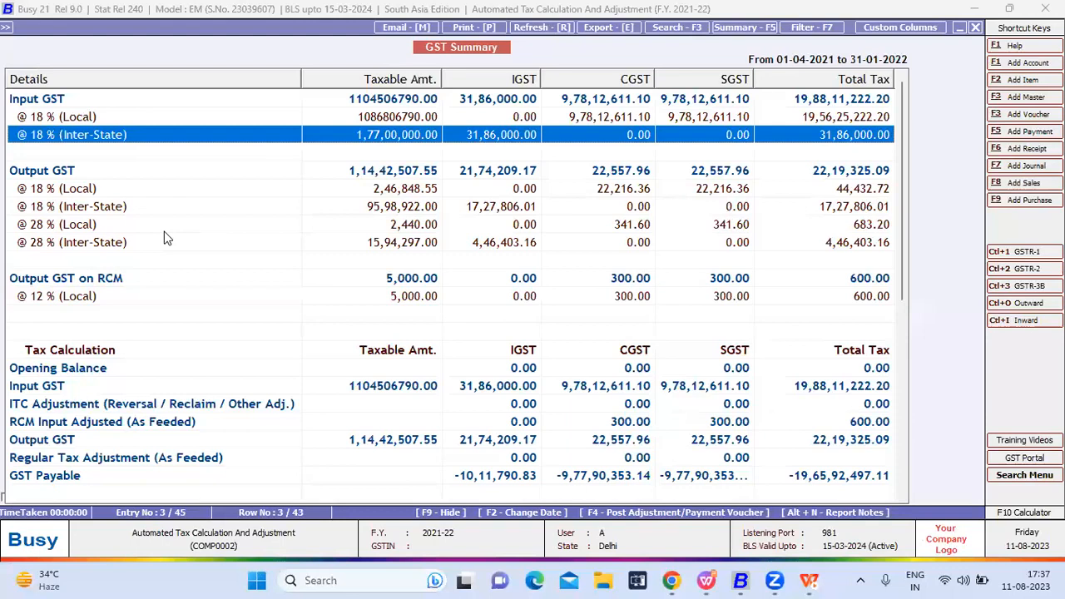
{"action": "key", "text": "Up"}
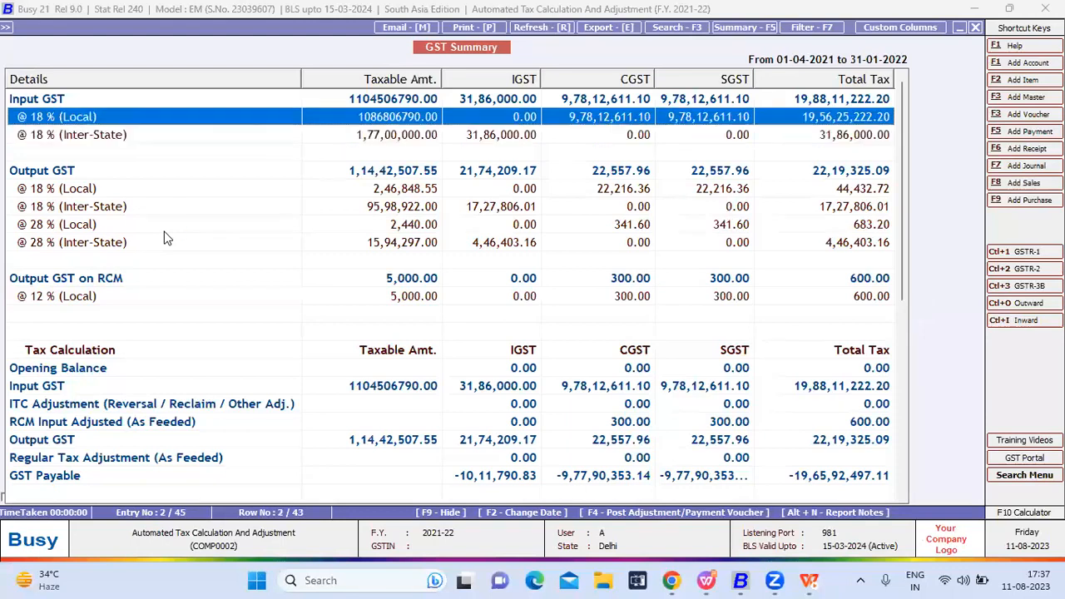
Try to save a GST Cross Adjustment voucher with journal series Main and date 31-01-2022.
{"action": "key", "text": "F4"}
{"action": "key", "text": "Right"}
{"action": "key", "text": "Right"}
{"action": "key", "text": "Right"}
{"action": "key", "text": "Escape"}
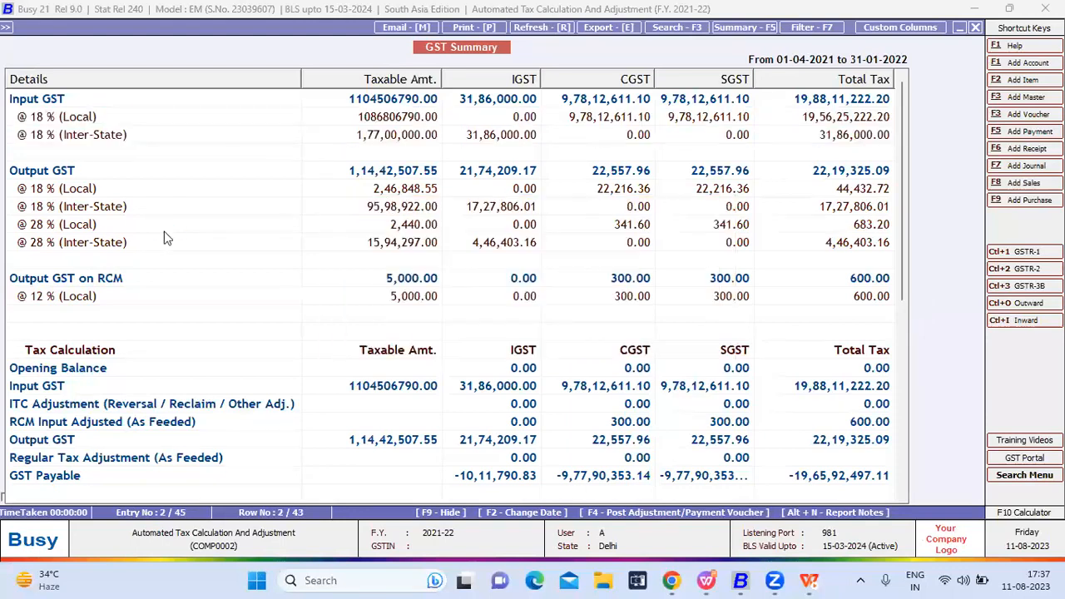
{"action": "key", "text": "Return"}
{"action": "key", "text": "Return"}
{"action": "key", "text": "Return"}
{"action": "key", "text": "Return"}
{"action": "key", "text": "Return"}
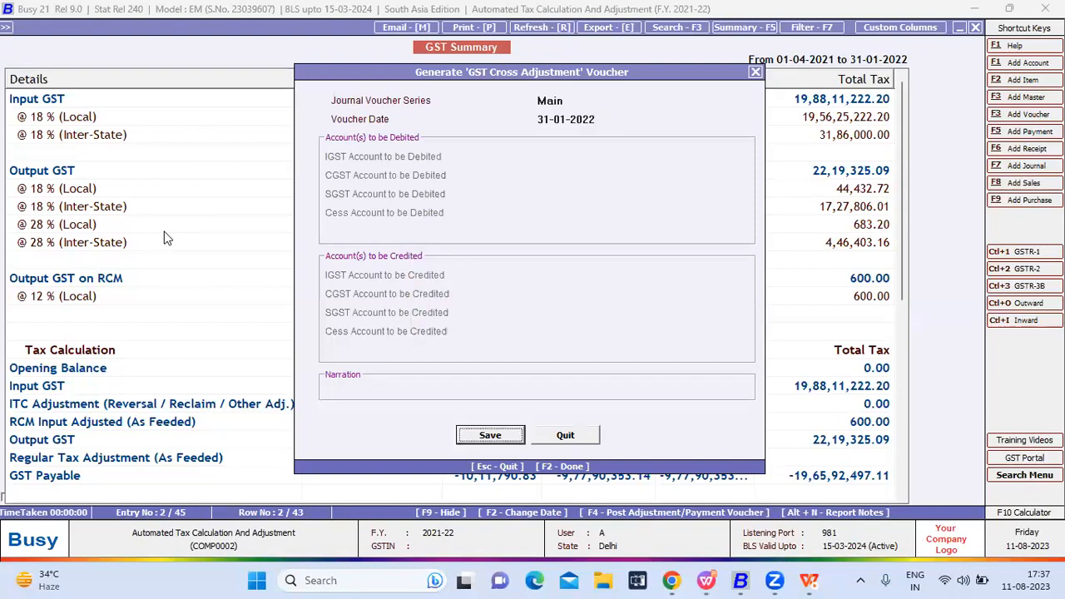
{"action": "key", "text": "Return"}
Open the AMG DISEL SPARES purchase voucher behind the 18% inter-state Input GST figure.
{"action": "key", "text": "Down"}
{"action": "key", "text": "Down"}
{"action": "key", "text": "Down"}
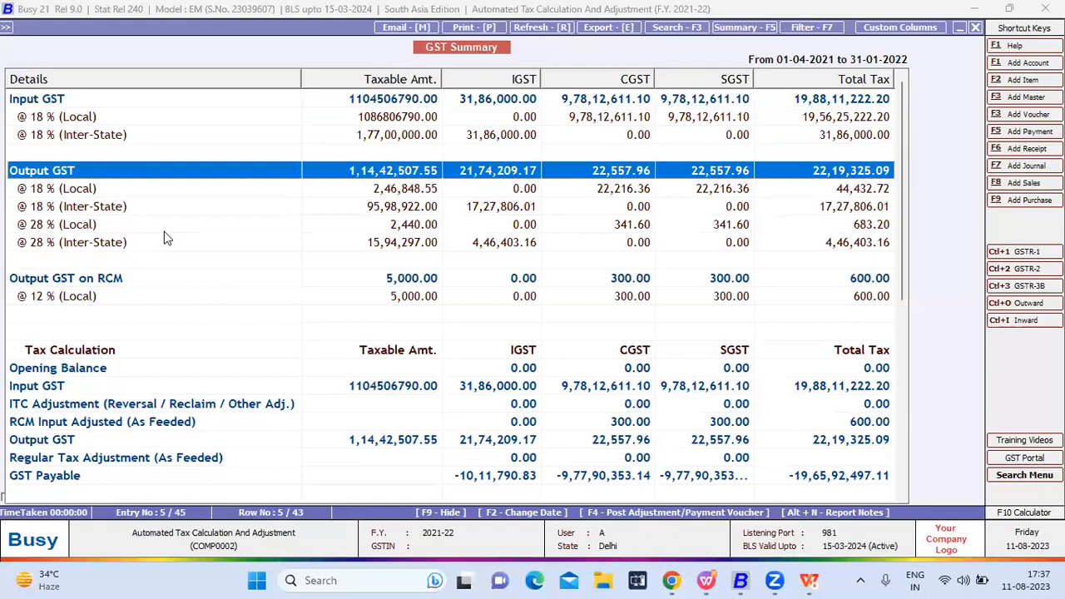
{"action": "key", "text": "Down"}
{"action": "key", "text": "Down"}
{"action": "key", "text": "Up"}
{"action": "key", "text": "Up"}
{"action": "key", "text": "Up"}
{"action": "key", "text": "Up"}
{"action": "key", "text": "Return"}
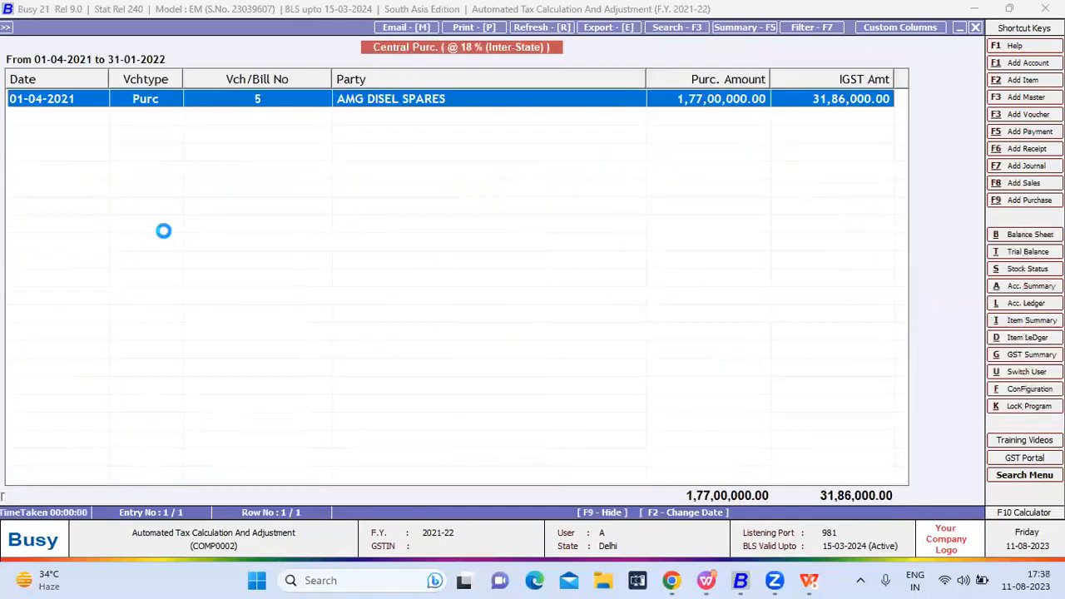
{"action": "key", "text": "Return"}
Add A.COMP UNION 22X 1.5 as the purchase voucher's fifth item, with quantity 21,000 and price 32,291.
{"action": "key", "text": "Return"}
{"action": "key", "text": "Down"}
{"action": "key", "text": "Down"}
{"action": "key", "text": "Down"}
{"action": "key", "text": "Return"}
{"action": "type", "text": "21000"}
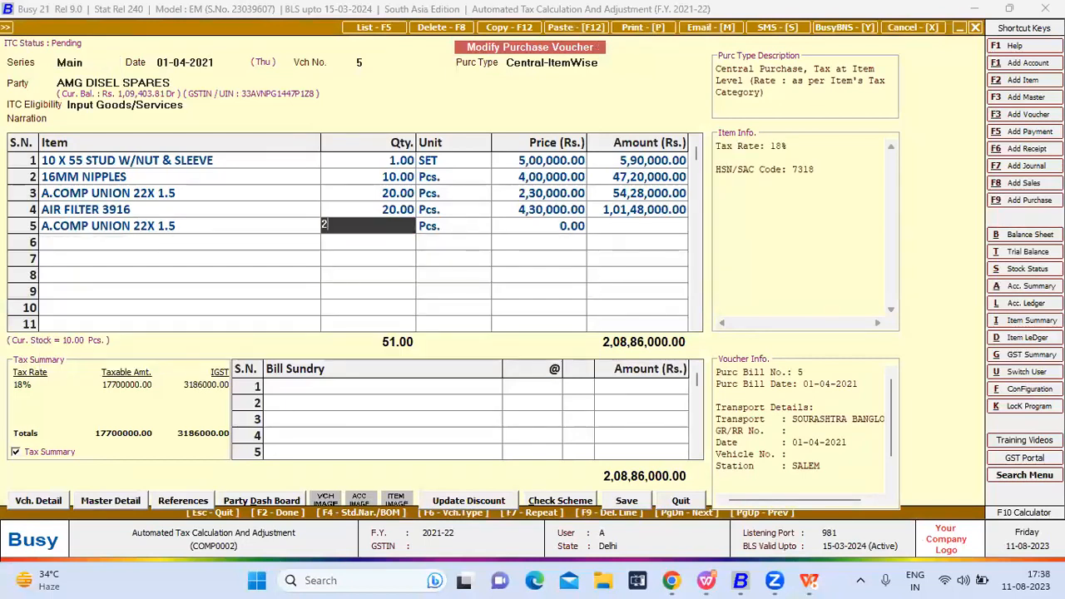
{"action": "key", "text": "Return"}
{"action": "key", "text": "Return"}
{"action": "type", "text": "32291"}
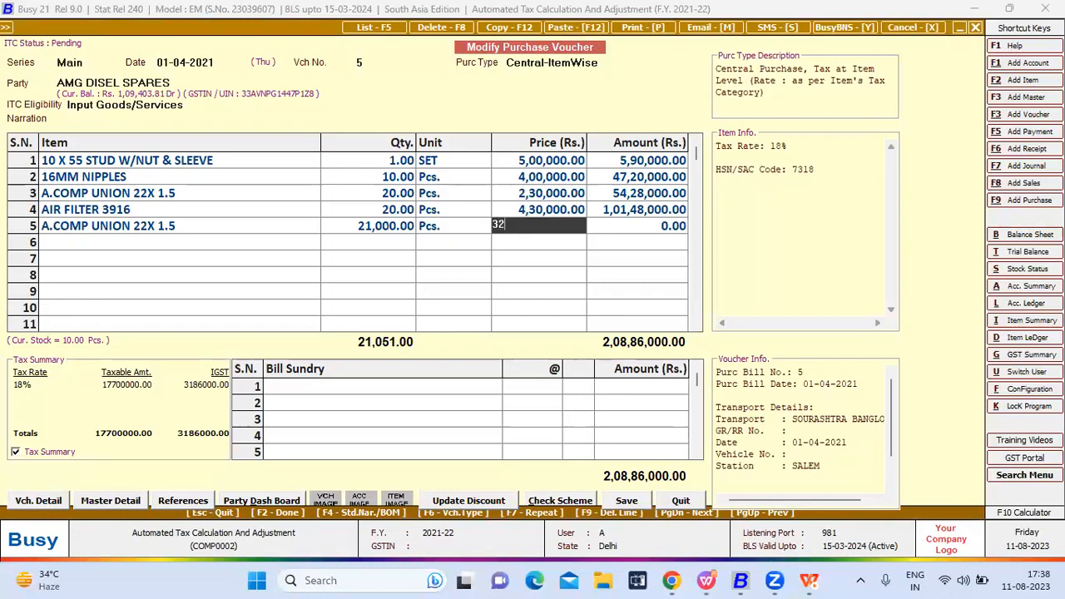
{"action": "key", "text": "Return"}
{"action": "key", "text": "Return"}
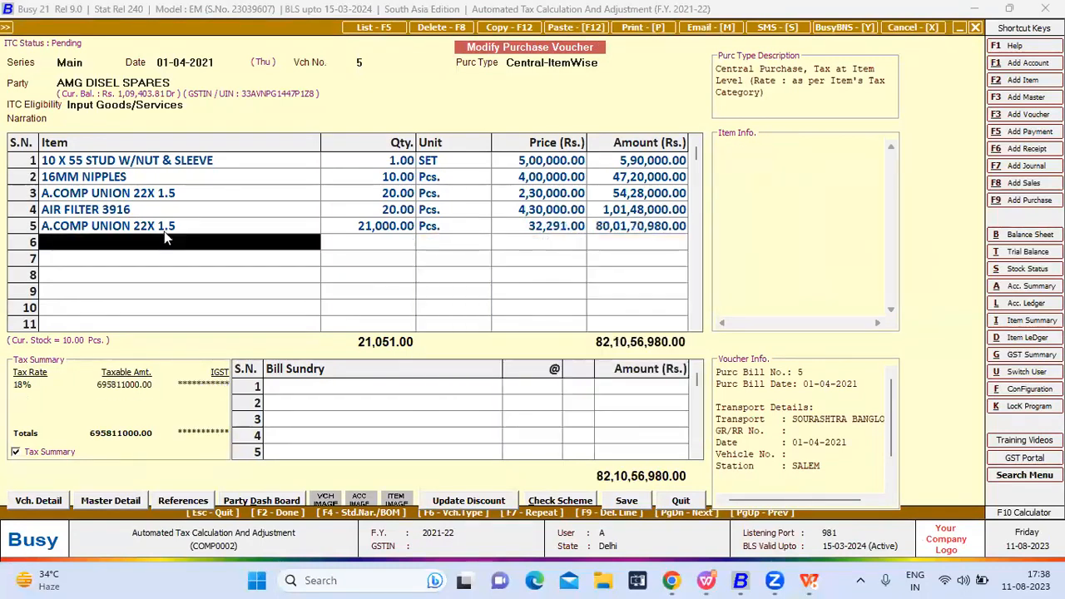
Add AIR FILTER 3916 as the sixth item, with quantity 3,229 and price 2,29,797.
{"action": "key", "text": "Return"}
{"action": "key", "text": "Down"}
{"action": "key", "text": "Down"}
{"action": "key", "text": "Return"}
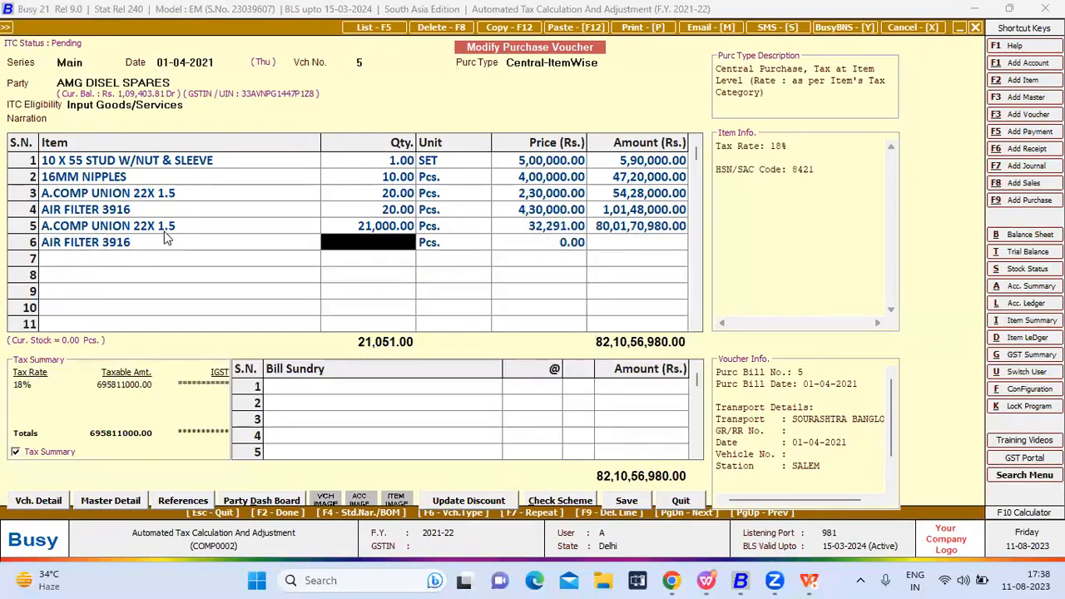
{"action": "type", "text": "3,229"}
{"action": "key", "text": "Return"}
{"action": "key", "text": "Return"}
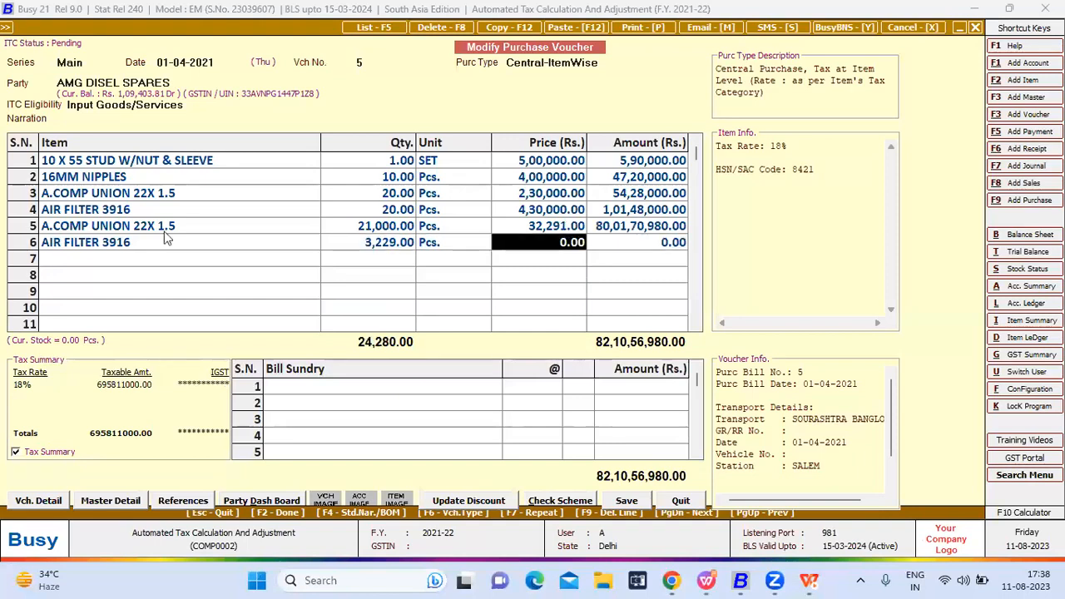
{"action": "type", "text": "229797"}
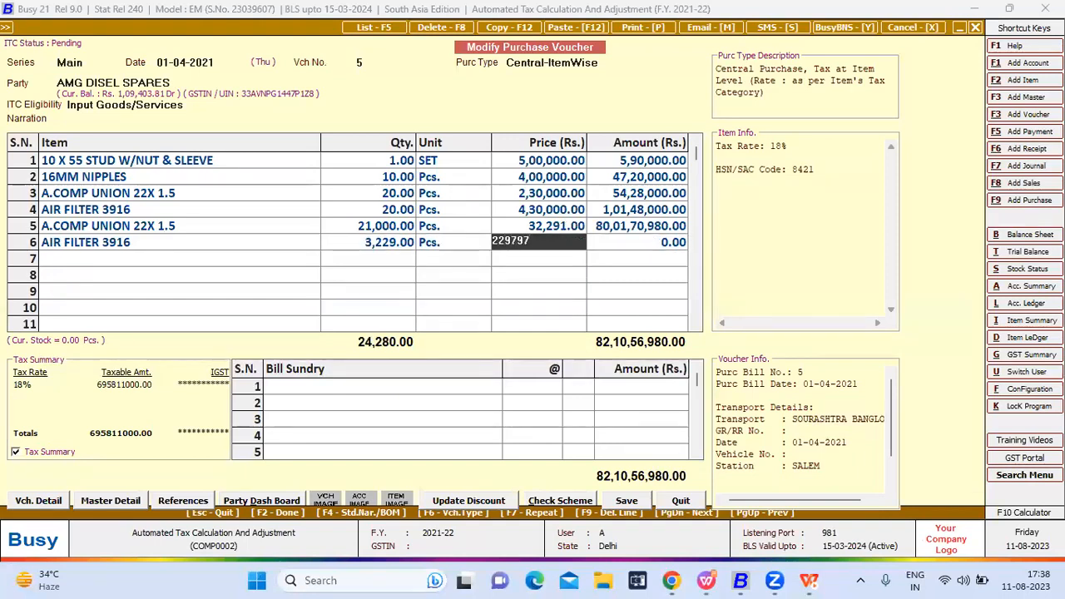
{"action": "key", "text": "Return"}
{"action": "key", "text": "Return"}
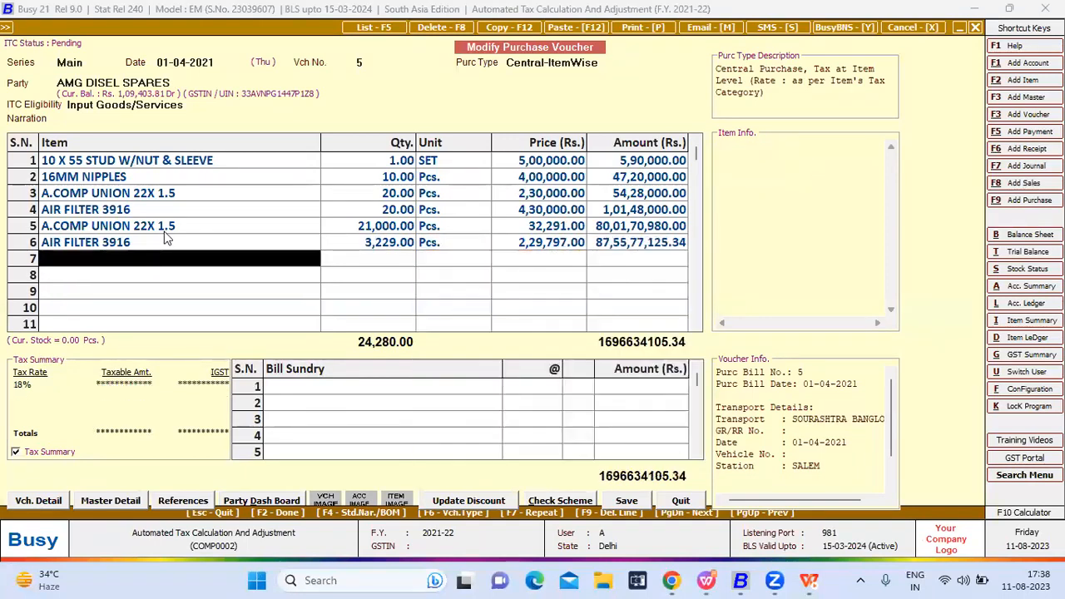
Add B CHARGING CLIP 25 AMP W/SLEEVE as the seventh item, with quantity 32,199 and price 43,24,238.
{"action": "key", "text": "Down"}
{"action": "key", "text": "Down"}
{"action": "key", "text": "Down"}
{"action": "key", "text": "Down"}
{"action": "key", "text": "Down"}
{"action": "key", "text": "Return"}
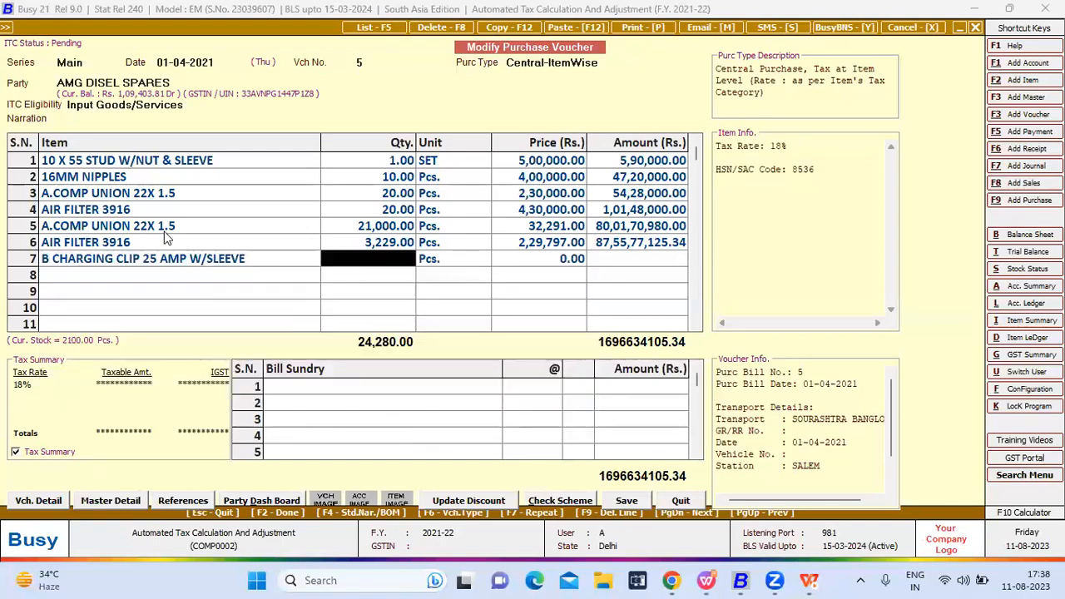
{"action": "type", "text": "32,199"}
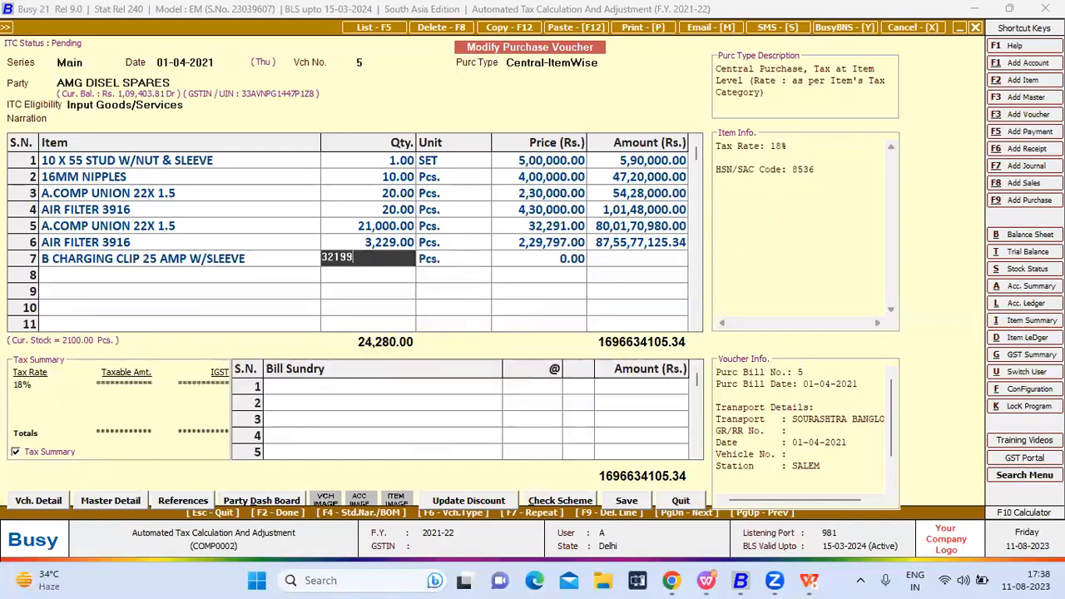
{"action": "key", "text": "Return"}
{"action": "key", "text": "Return"}
{"action": "key", "text": "Return"}
{"action": "key", "text": "shift+Tab"}
{"action": "type", "text": "4324238"}
{"action": "key", "text": "Return"}
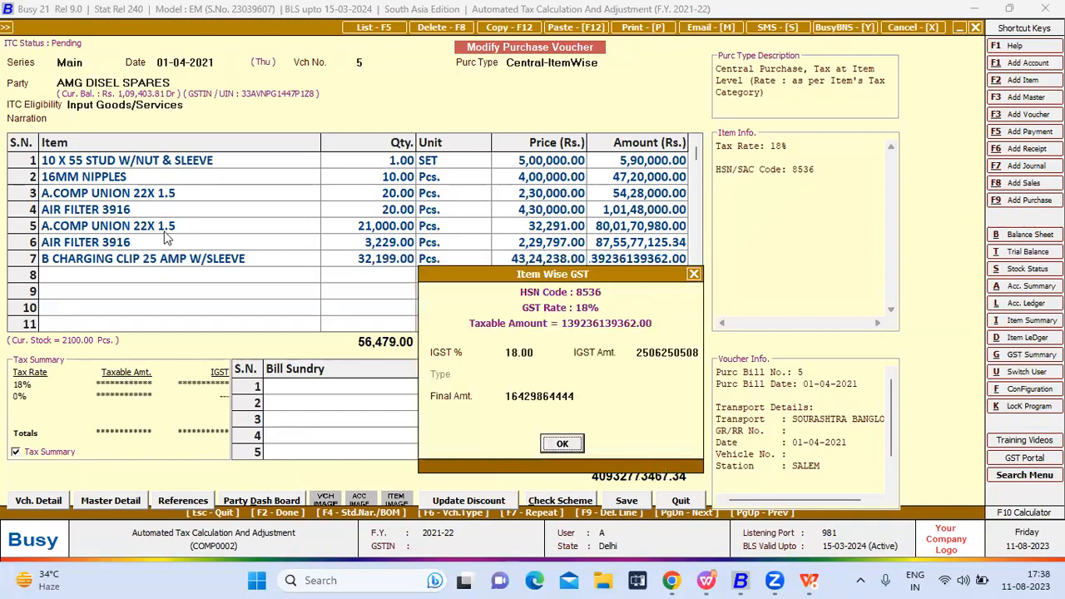
{"action": "key", "text": "Return"}
Accept the GST reporting details, save the AMG DISEL SPARES purchase voucher, and return to the GST Summary.
{"action": "key", "text": "Return"}
{"action": "key", "text": "Return"}
{"action": "key", "text": "Return"}
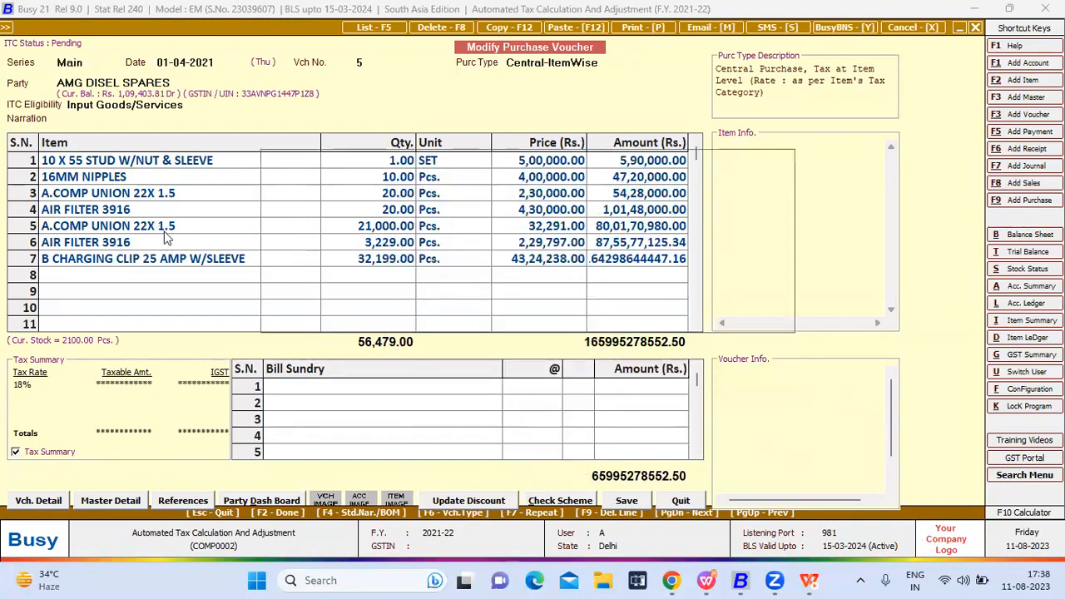
{"action": "key", "text": "Return"}
{"action": "key", "text": "Return"}
{"action": "key", "text": "Return"}
{"action": "key", "text": "Return"}
{"action": "key", "text": "Return"}
{"action": "key", "text": "Return"}
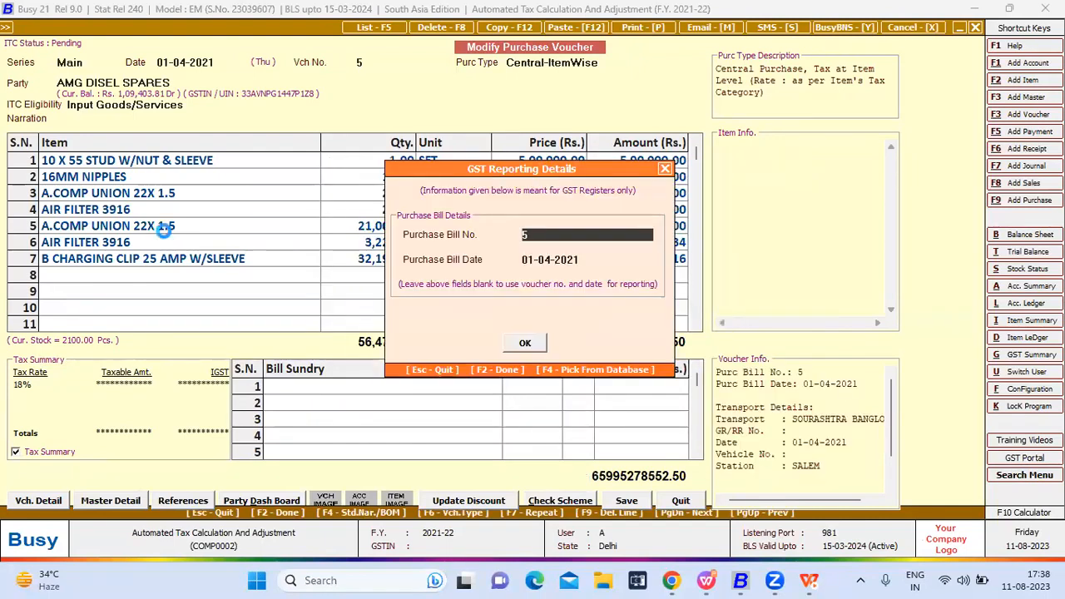
{"action": "key", "text": "Return"}
{"action": "key", "text": "Return"}
{"action": "key", "text": "Return"}
{"action": "key", "text": "Escape"}
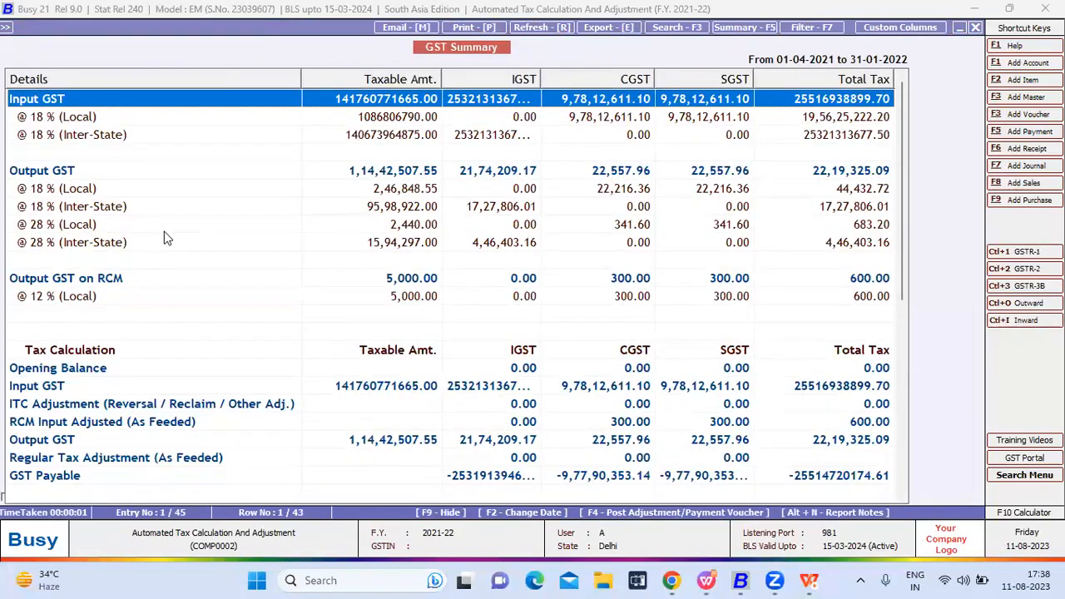
Check the GST Cross Adjustment option for the updated figures, then leave the GST Summary without saving an adjustment.
{"action": "key", "text": "F4"}
{"action": "key", "text": "Right"}
{"action": "key", "text": "Right"}
{"action": "key", "text": "Right"}
{"action": "key", "text": "Return"}
{"action": "key", "text": "Escape"}
{"action": "key", "text": "Escape"}
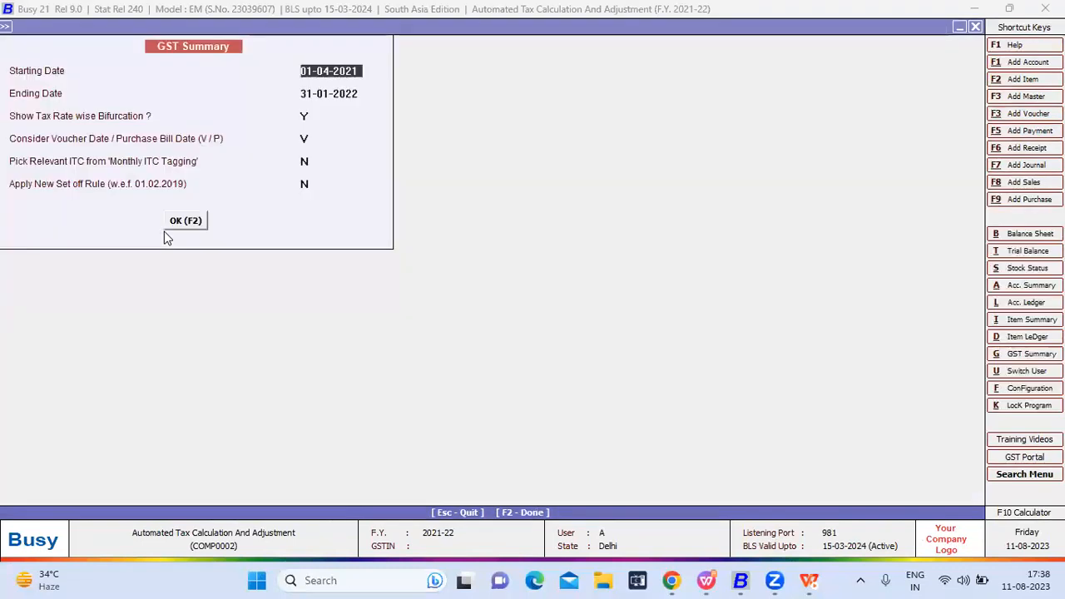
{"action": "key", "text": "Escape"}
Start a new purchase voucher in series Main dated 01-04-2021 and set its voucher number to 2.
{"action": "key", "text": "Left"}
{"action": "key", "text": "Down"}
{"action": "key", "text": "Down"}
{"action": "key", "text": "Down"}
{"action": "key", "text": "Down"}
{"action": "key", "text": "Down"}
{"action": "key", "text": "Return"}
{"action": "key", "text": "Escape"}
{"action": "key", "text": "Up"}
{"action": "key", "text": "Return"}
{"action": "key", "text": "Return"}
{"action": "key", "text": "Return"}
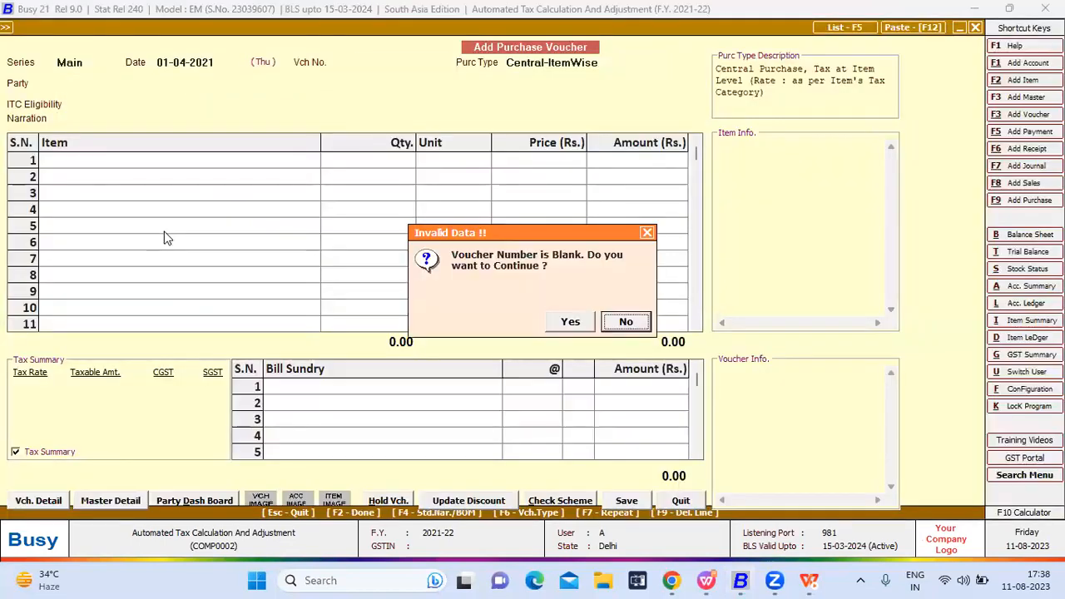
{"action": "key", "text": "Return"}
{"action": "type", "text": "2"}
{"action": "key", "text": "Return"}
Set the purchase type to Local-ItemWise, the party to AUTORIGHT SPARES DELHI, and the ITC eligibility to Input Goods/Services.
{"action": "type", "text": "l"}
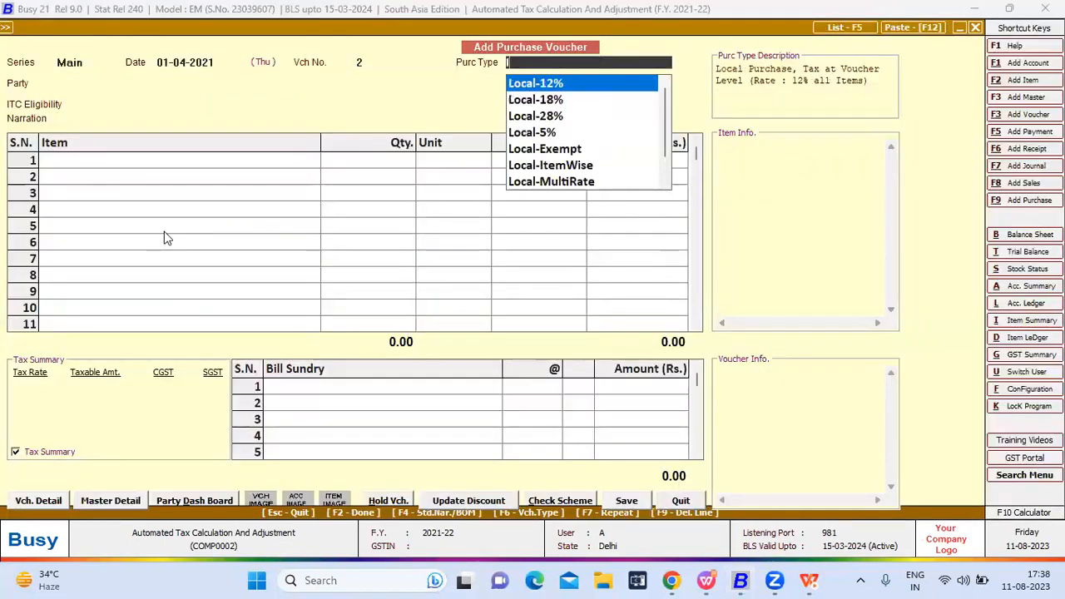
{"action": "type", "text": "c"}
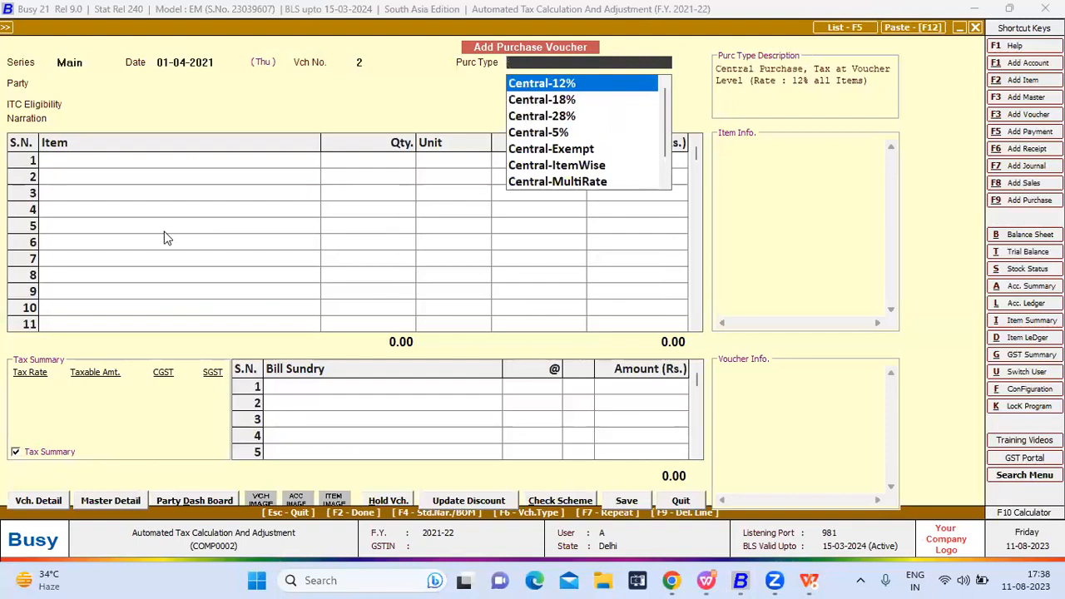
{"action": "type", "text": "item"}
{"action": "key", "text": "Down"}
{"action": "key", "text": "Return"}
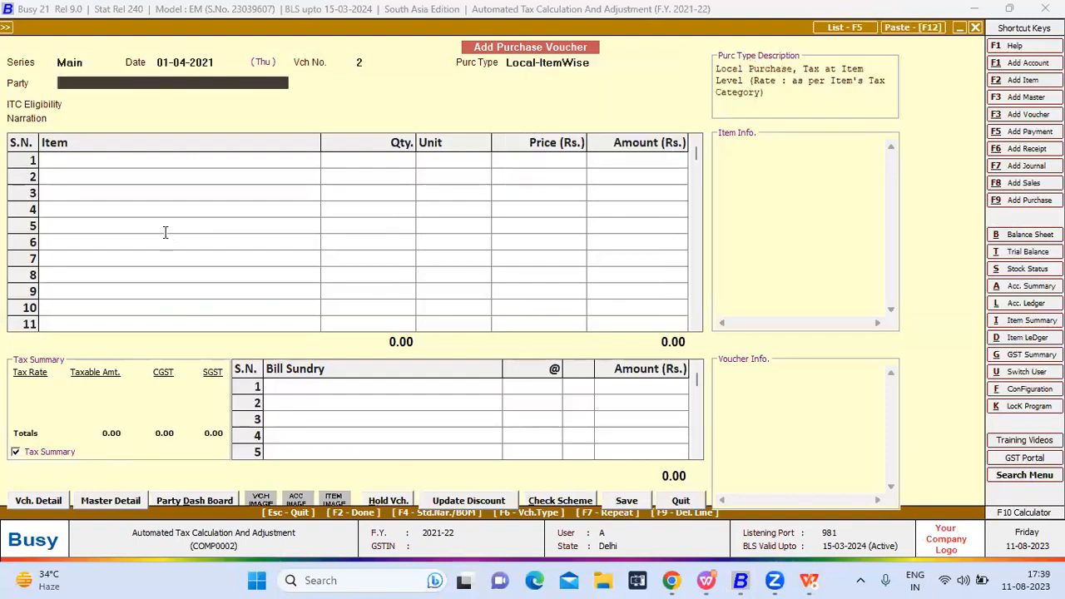
{"action": "key", "text": "Down"}
{"action": "key", "text": "Down"}
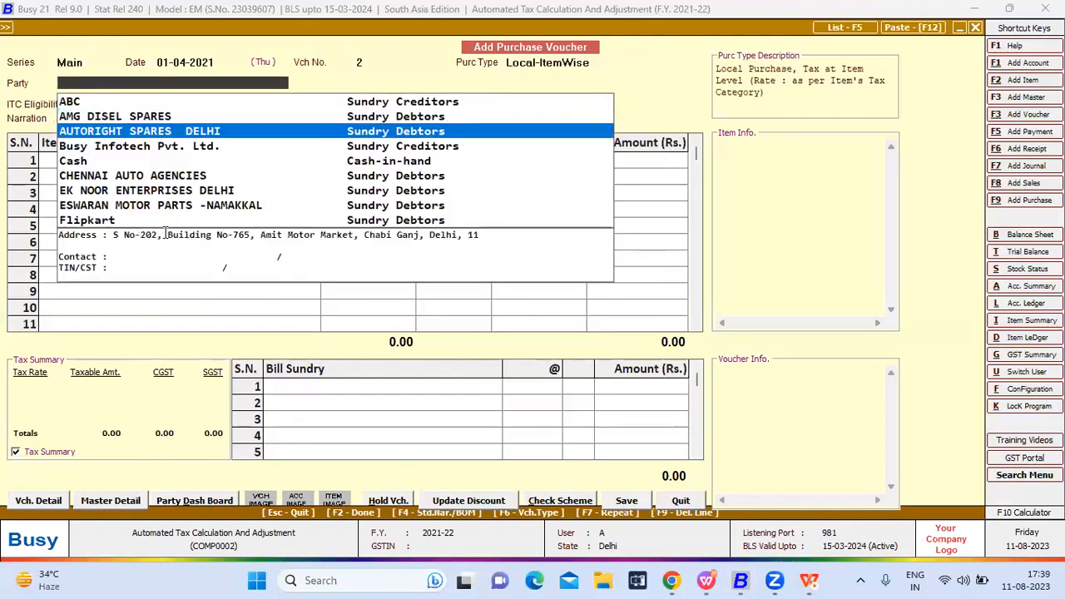
{"action": "key", "text": "Return"}
{"action": "key", "text": "Return"}
{"action": "key", "text": "Return"}
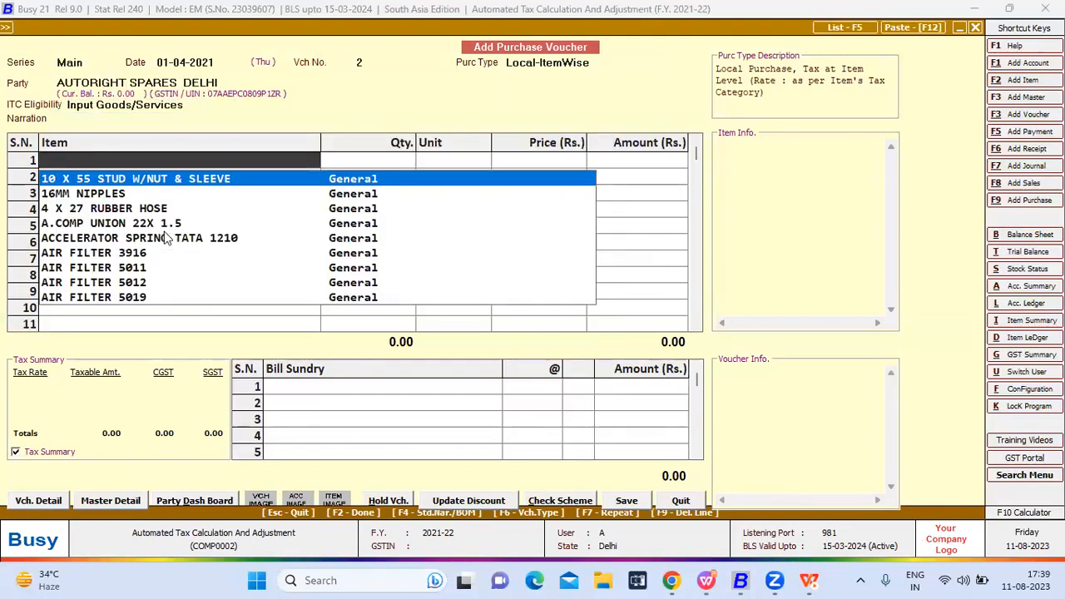
Add 10 X 55 STUD W/NUT & SLEEVE as the first item, with quantity 12 and price 2,79,21,379.
{"action": "key", "text": "Return"}
{"action": "type", "text": "12"}
{"action": "key", "text": "Return"}
{"action": "key", "text": "Return"}
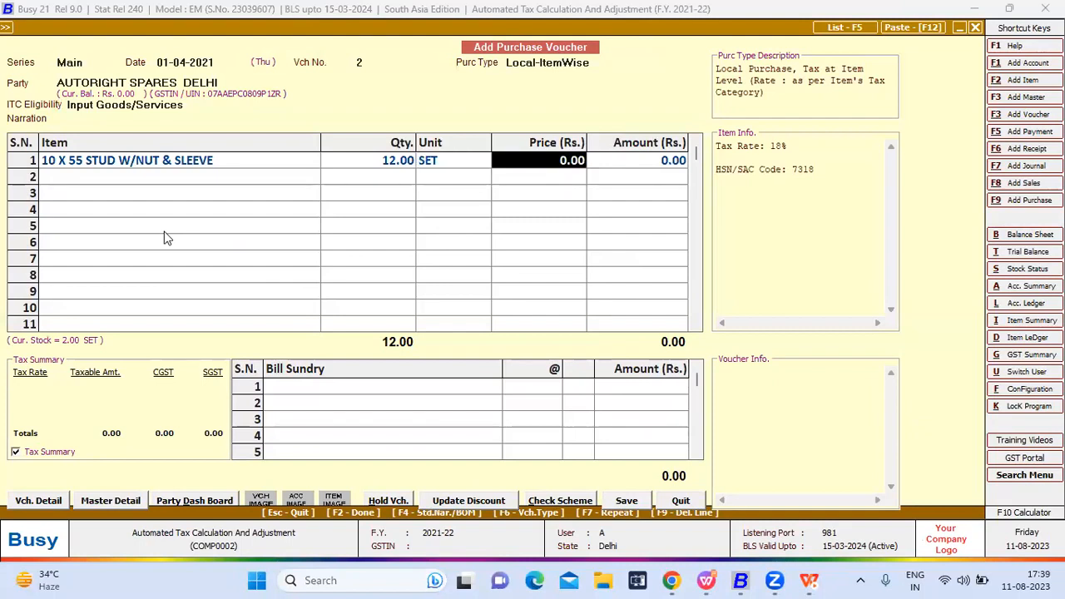
{"action": "type", "text": "27921379"}
{"action": "key", "text": "Return"}
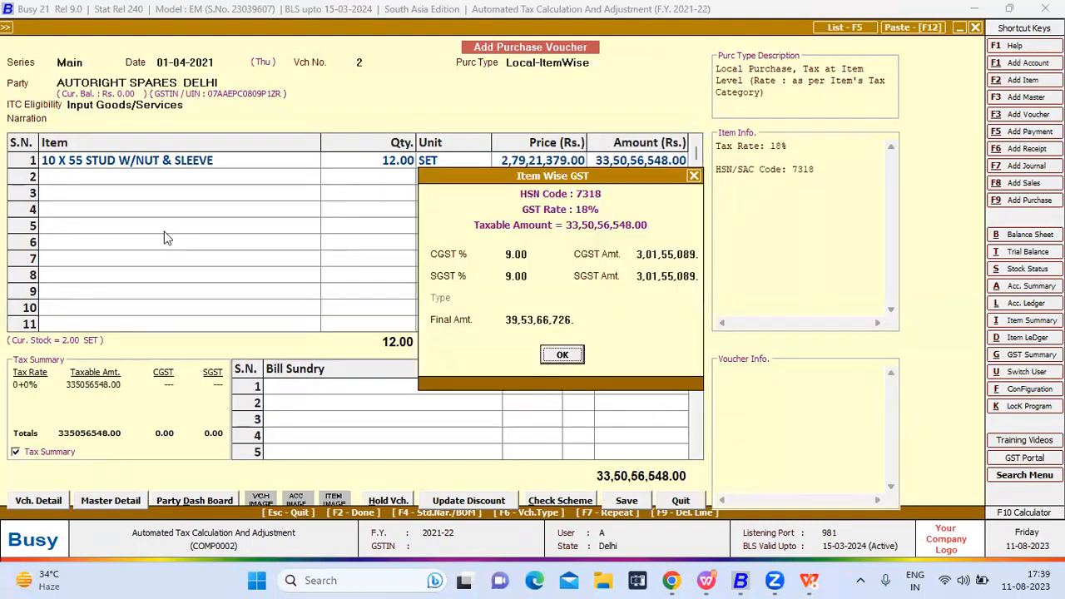
{"action": "key", "text": "Return"}
Add 16MM NIPPLES as the second item, with quantity 3,212 and price 43,24,321.
{"action": "key", "text": "Down"}
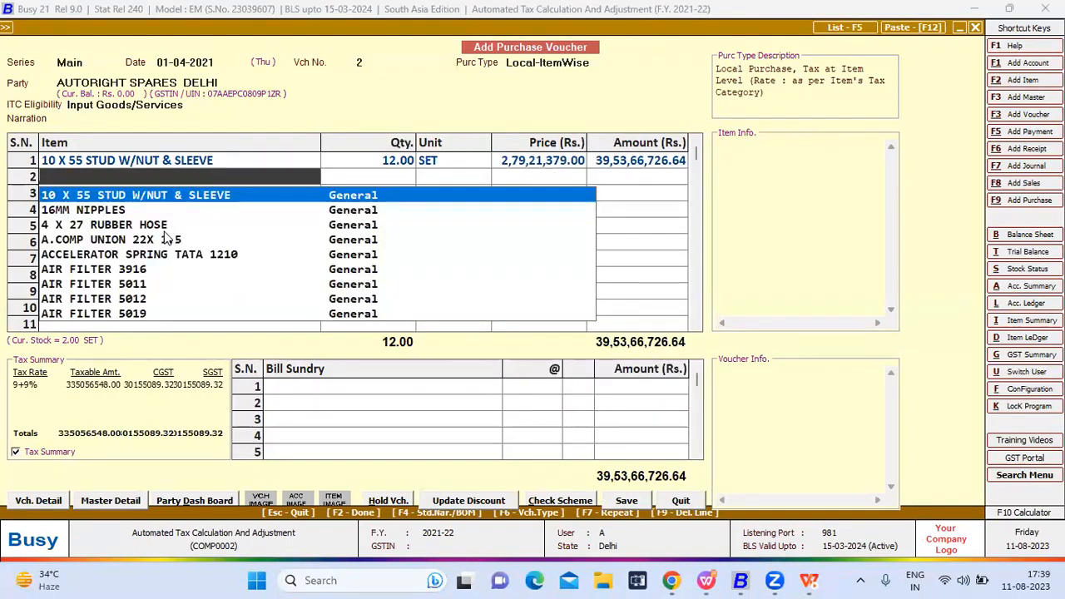
{"action": "key", "text": "Return"}
{"action": "type", "text": "3212"}
{"action": "key", "text": "Return"}
{"action": "key", "text": "Return"}
{"action": "type", "text": "4324321"}
{"action": "key", "text": "Return"}
{"action": "key", "text": "Return"}
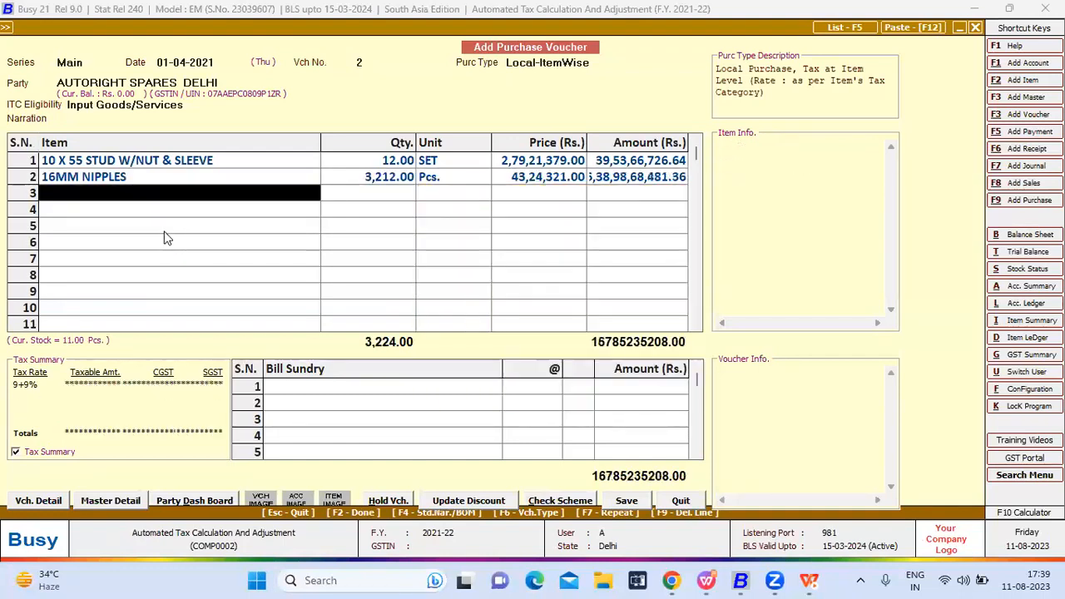
Add A.COMP UNION 22X 1.5 as the third item, with quantity 43,321 and price 345413543.
{"action": "key", "text": "Down"}
{"action": "key", "text": "Down"}
{"action": "key", "text": "Return"}
{"action": "type", "text": "43321"}
{"action": "key", "text": "Return"}
{"action": "key", "text": "Return"}
{"action": "type", "text": "345413543"}
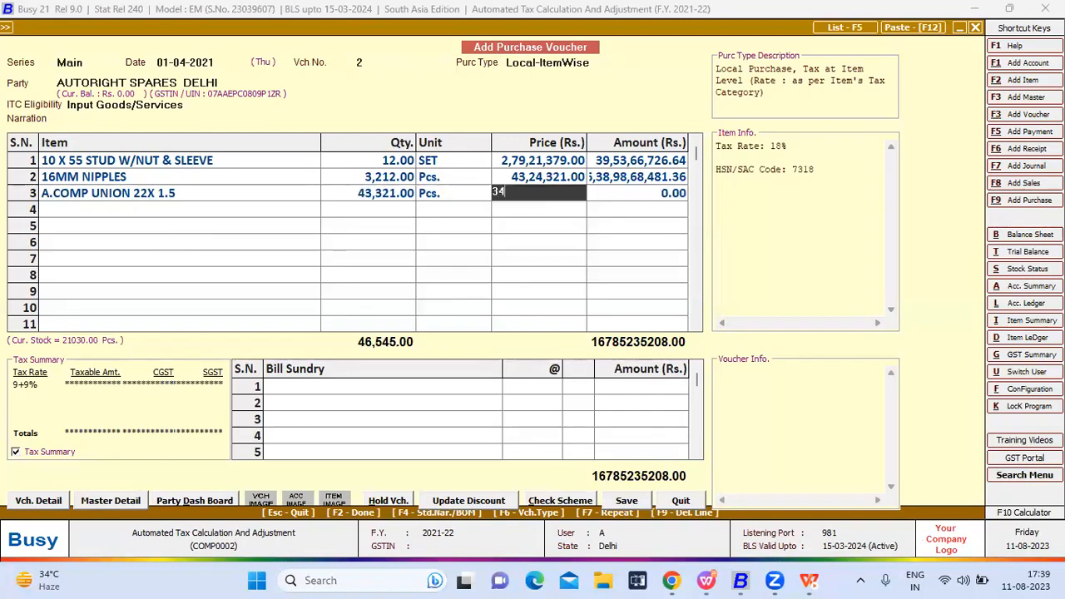
{"action": "key", "text": "Return"}
{"action": "key", "text": "Return"}
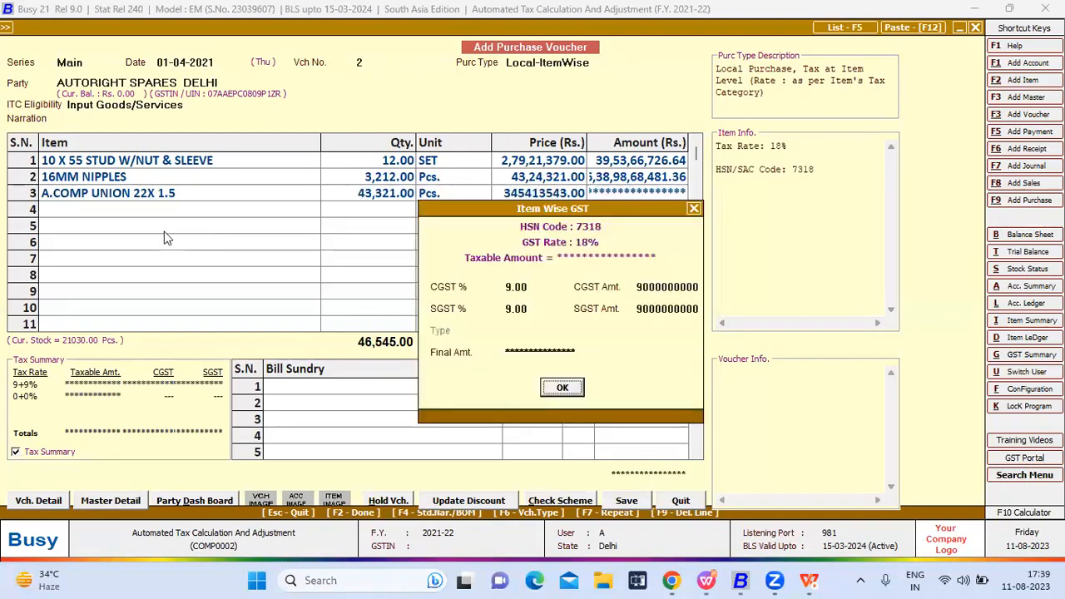
{"action": "key", "text": "Return"}
Set the price of A.COMP UNION 22X 1.5 to 34,314 and accept its item-wise GST.
{"action": "key", "text": "Up"}
{"action": "key", "text": "Return"}
{"action": "key", "text": "Return"}
{"action": "key", "text": "Return"}
{"action": "type", "text": "34314"}
{"action": "key", "text": "Return"}
{"action": "key", "text": "Return"}
{"action": "key", "text": "Return"}
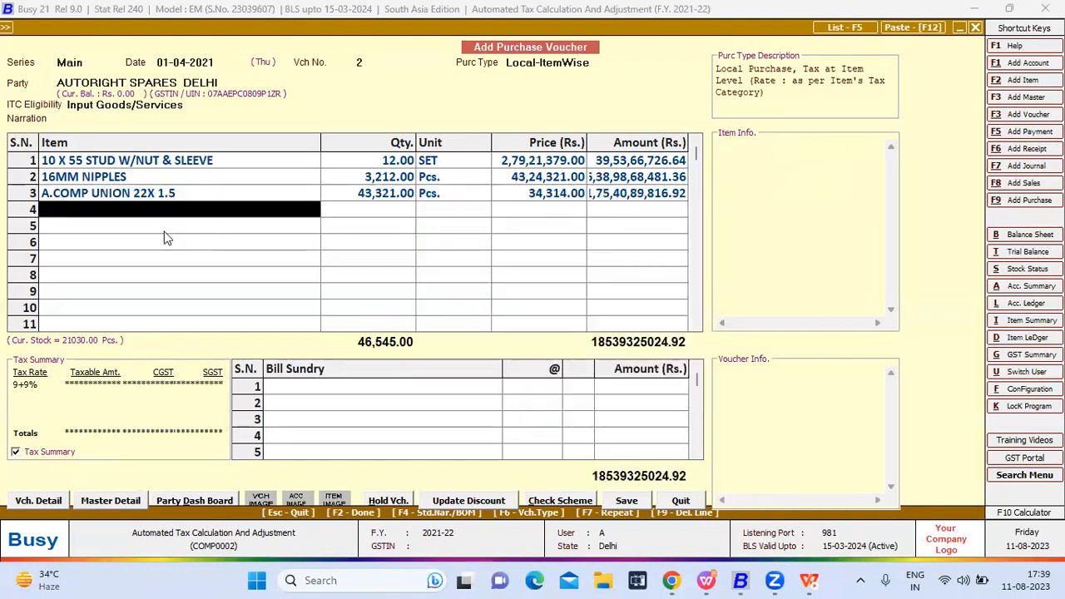
Add AIR FILTER 5012 as the fourth item, with quantity 323 and price 4,32,43,243, and accept its item-wise GST.
{"action": "key", "text": "Down"}
{"action": "key", "text": "Down"}
{"action": "key", "text": "Down"}
{"action": "key", "text": "Down"}
{"action": "key", "text": "Return"}
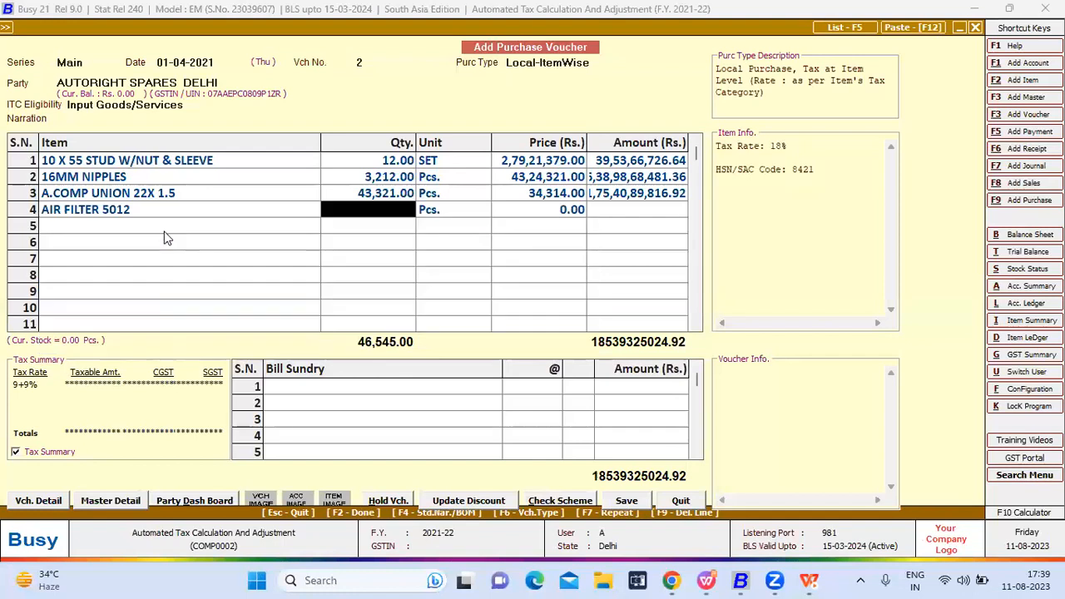
{"action": "type", "text": "323"}
{"action": "key", "text": "Return"}
{"action": "key", "text": "Return"}
{"action": "type", "text": "43243243"}
{"action": "key", "text": "Return"}
{"action": "key", "text": "Return"}
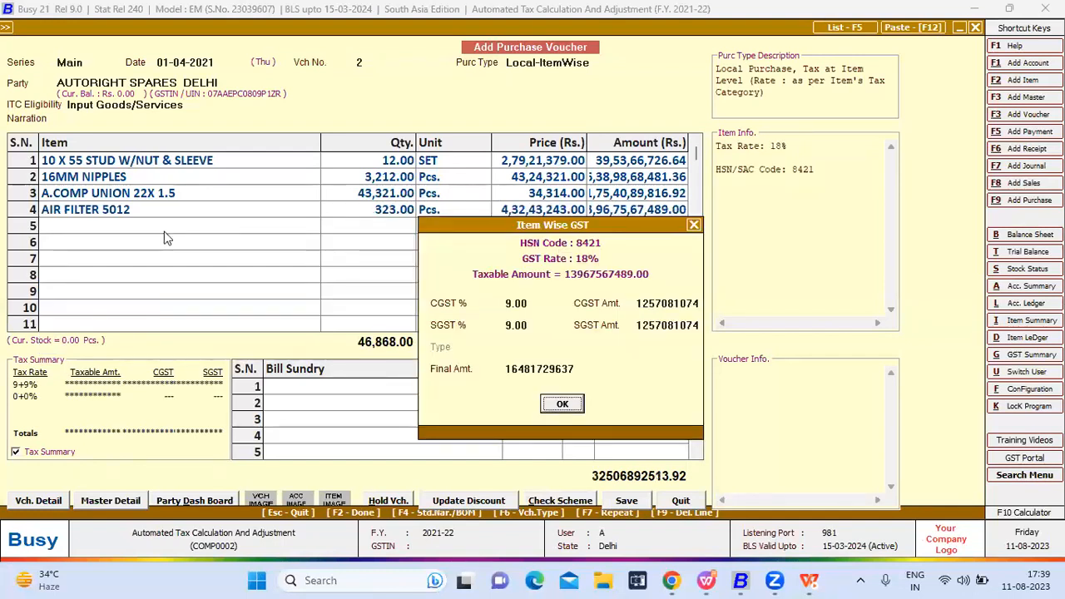
{"action": "key", "text": "Return"}
{"action": "key", "text": "Return"}
Save the purchase voucher and leave voucher entry.
{"action": "key", "text": "F2"}
{"action": "key", "text": "F2"}
{"action": "key", "text": "F2"}
{"action": "key", "text": "Return"}
{"action": "key", "text": "Escape"}
{"action": "key", "text": "Return"}
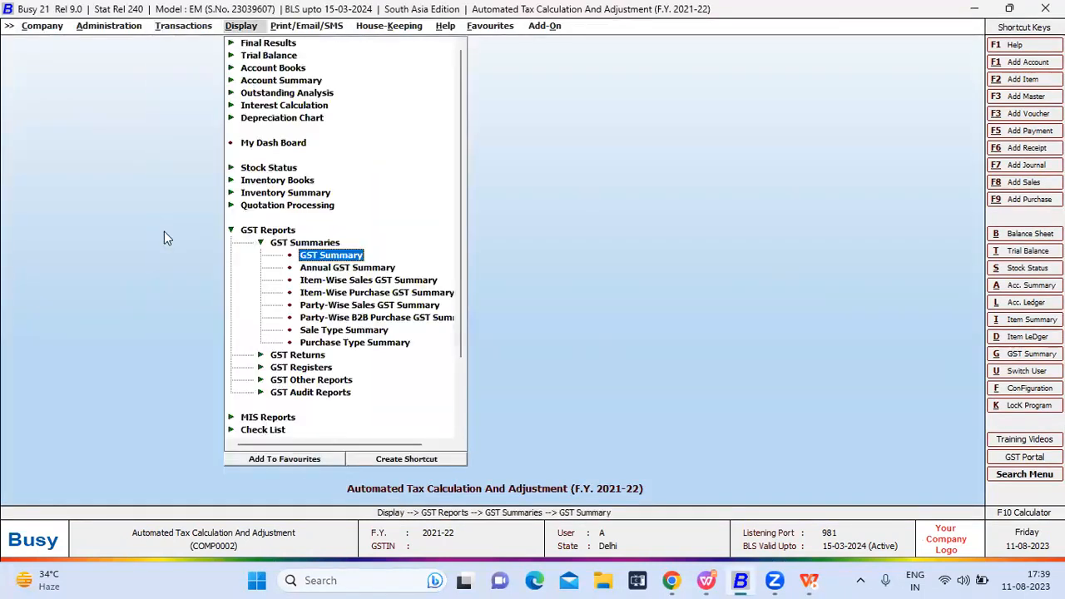
Generate the GST Summary for 01-04-2021 to 31-01-2022.
{"action": "key", "text": "Return"}
{"action": "key", "text": "Return"}
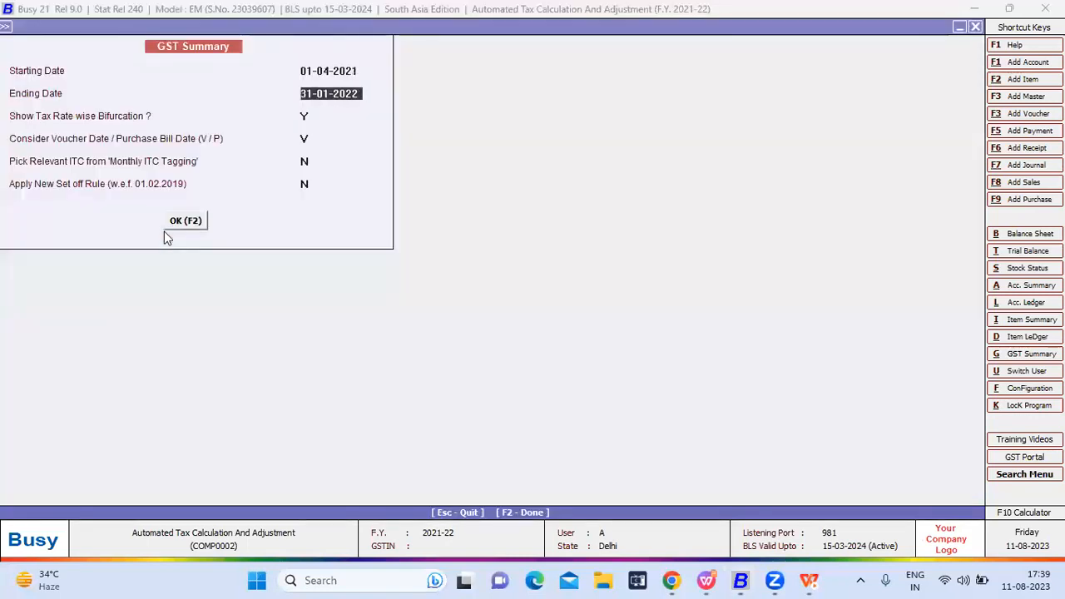
{"action": "key", "text": "F3"}
{"action": "key", "text": "Escape"}
{"action": "key", "text": "F2"}
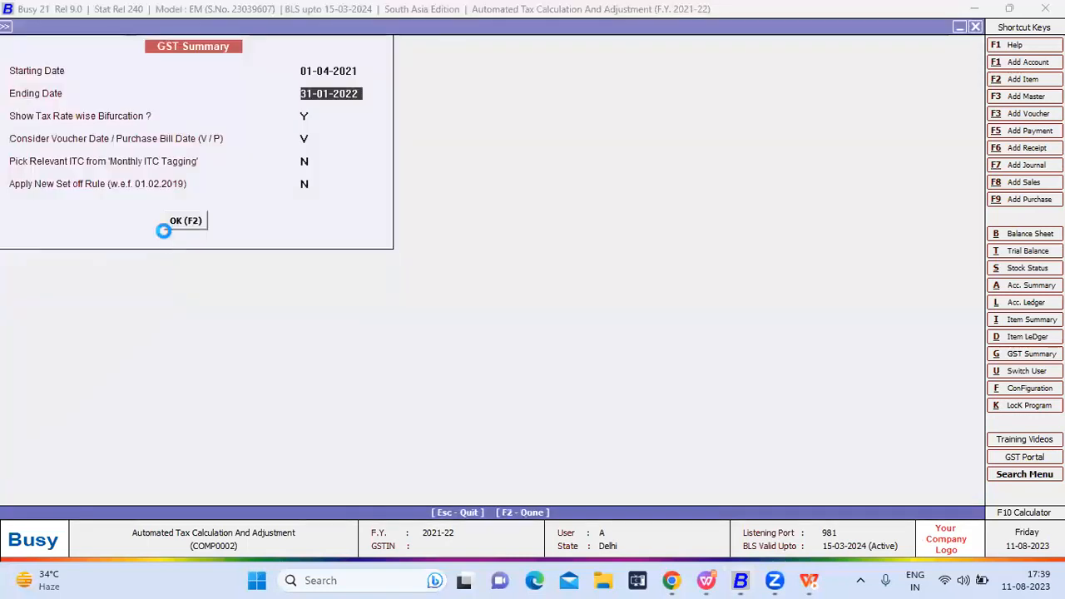
Check the GST Cross Adjustment voucher form from the GST Summary, then close the form and the report.
{"action": "key", "text": "F4"}
{"action": "key", "text": "Right"}
{"action": "key", "text": "Right"}
{"action": "key", "text": "Right"}
{"action": "key", "text": "Return"}
{"action": "key", "text": "Escape"}
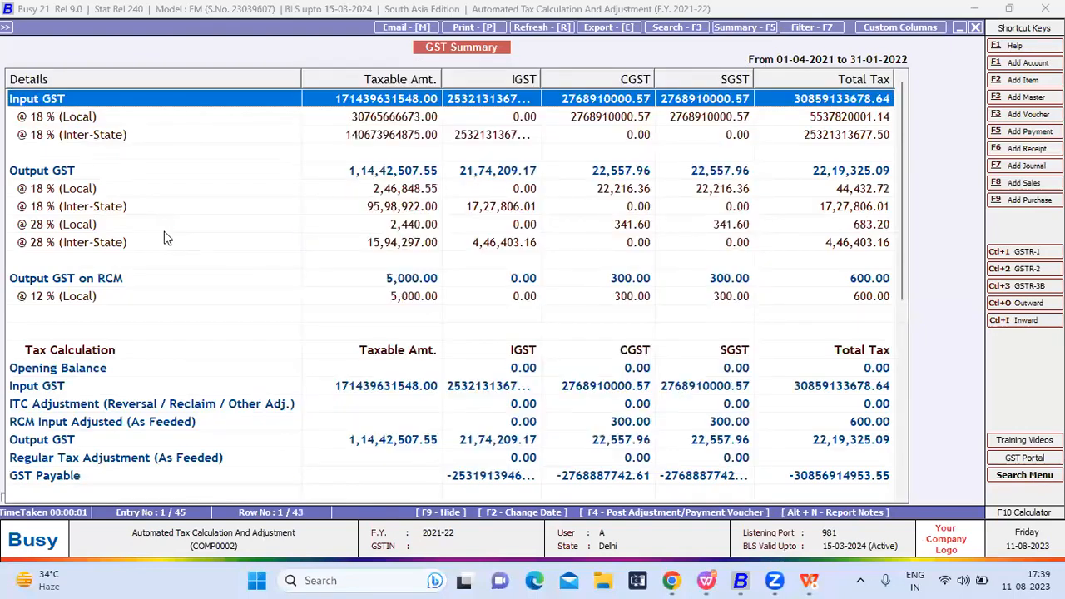
{"action": "key", "text": "Escape"}
{"action": "key", "text": "Escape"}
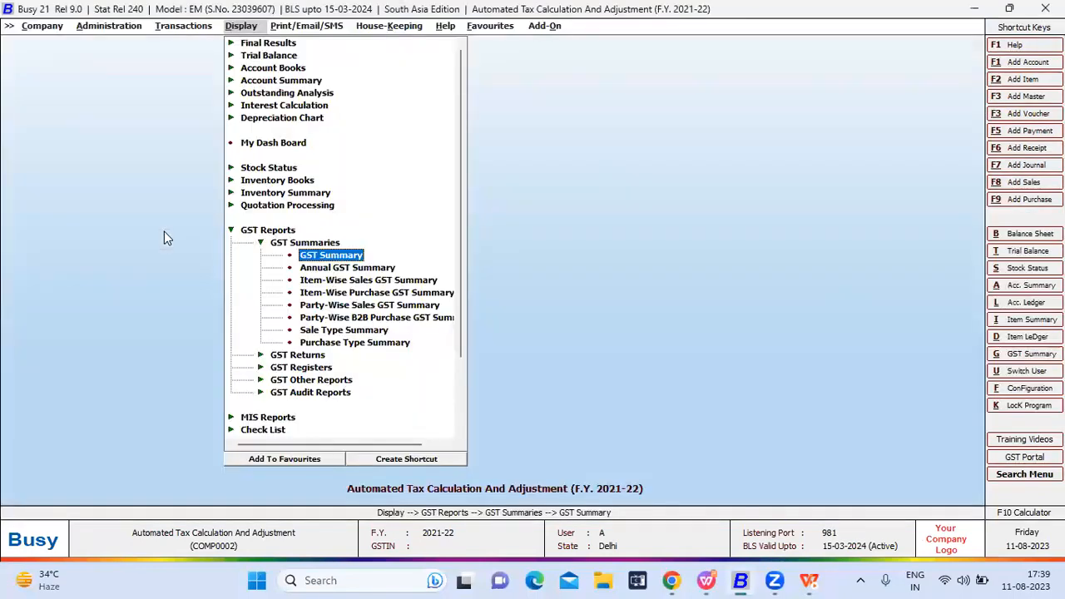
Open the GST Tax Adjustments journal voucher dated 31-01-2022 in series Main and delete it.
{"action": "key", "text": "alt+l"}
{"action": "key", "text": "Return"}
{"action": "key", "text": "Up"}
{"action": "key", "text": "F2"}
{"action": "key", "text": "Down"}
{"action": "key", "text": "Return"}
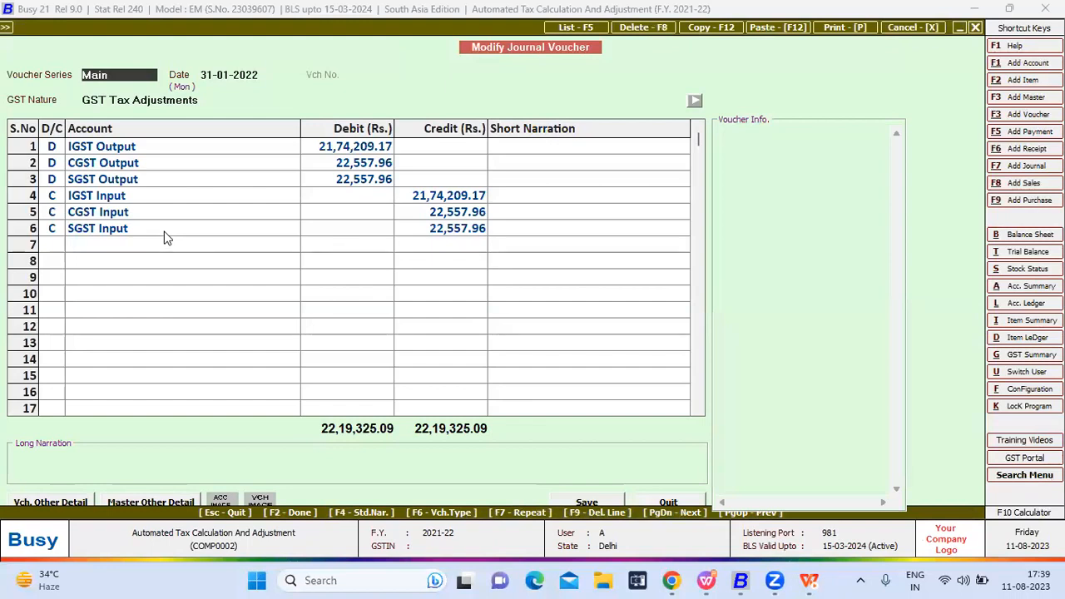
{"action": "key", "text": "F8"}
{"action": "key", "text": "Return"}
{"action": "key", "text": "Escape"}
{"action": "key", "text": "Escape"}
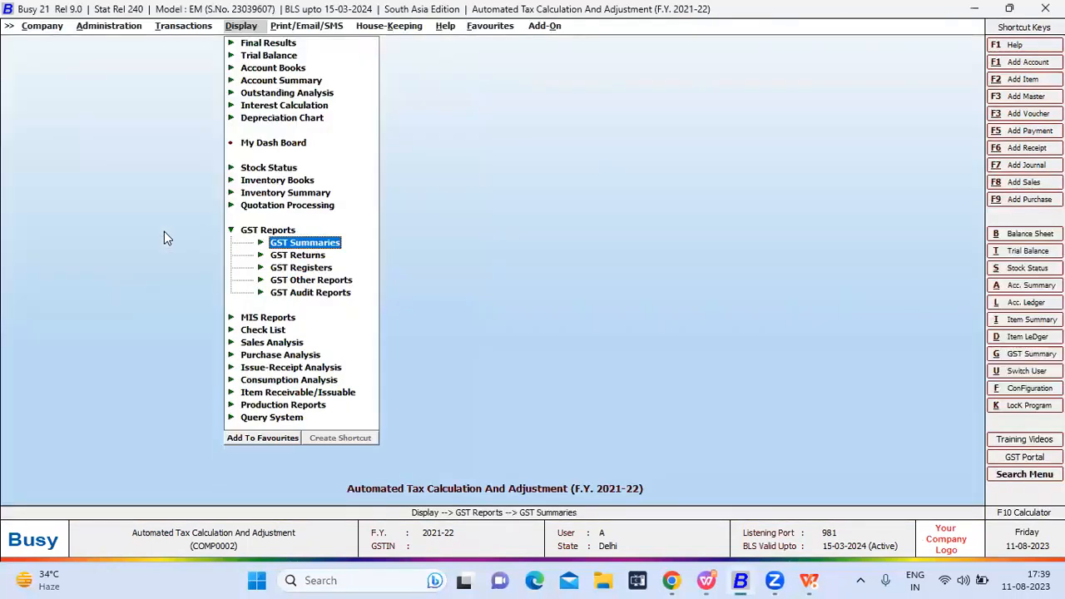
Regenerate the GST Summary for 01-04-2021 to 31-01-2022 and check the GST Cross Adjustment voucher form again.
{"action": "key", "text": "Return"}
{"action": "key", "text": "Return"}
{"action": "key", "text": "F2"}
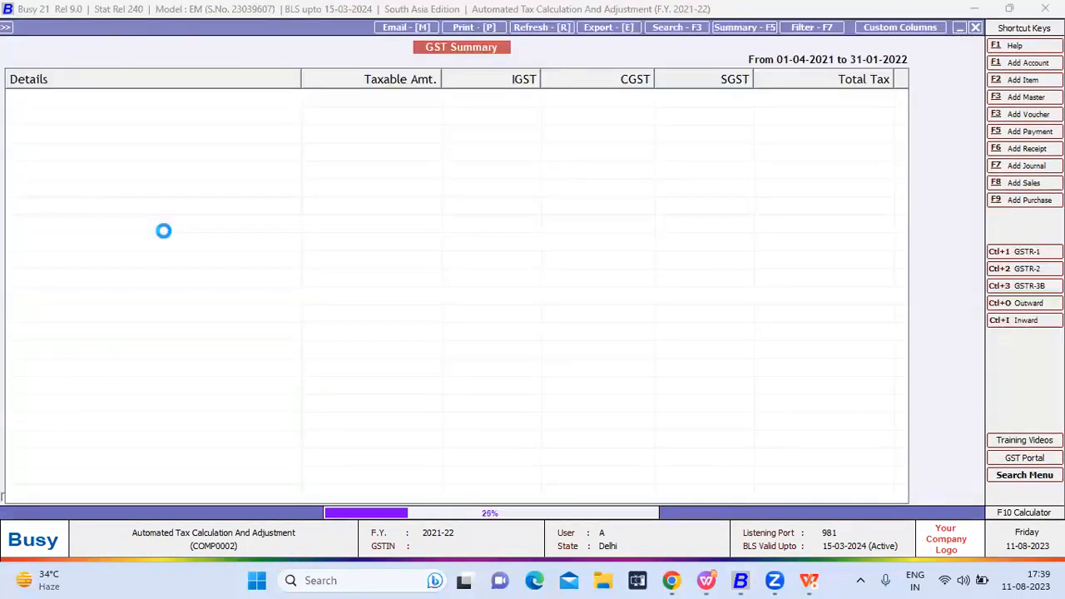
{"action": "key", "text": "F4"}
{"action": "key", "text": "Right"}
{"action": "key", "text": "Right"}
{"action": "key", "text": "Right"}
{"action": "key", "text": "Return"}
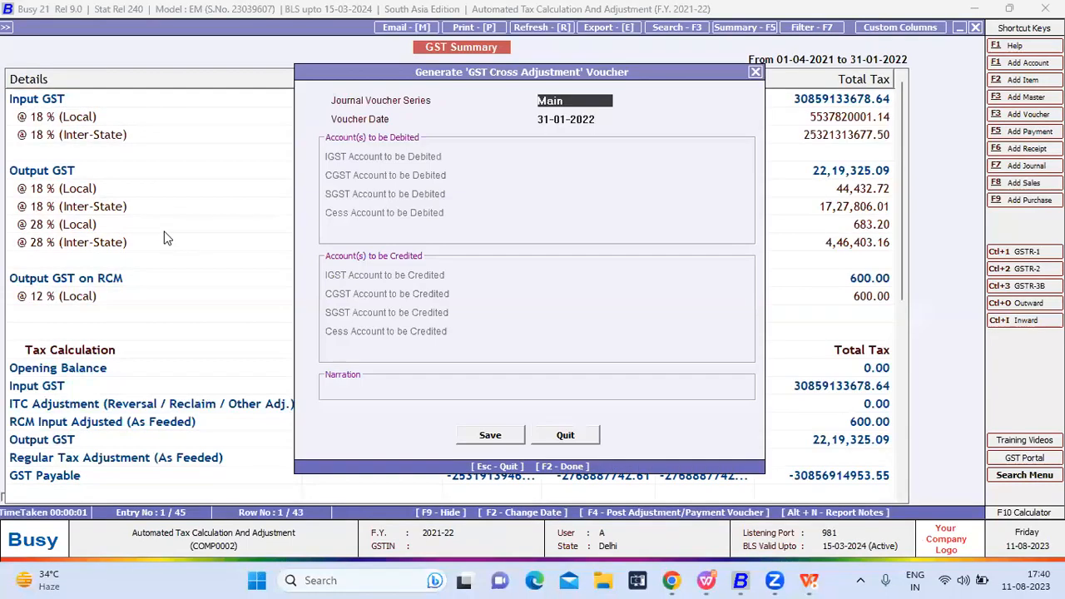
{"action": "key", "text": "Escape"}
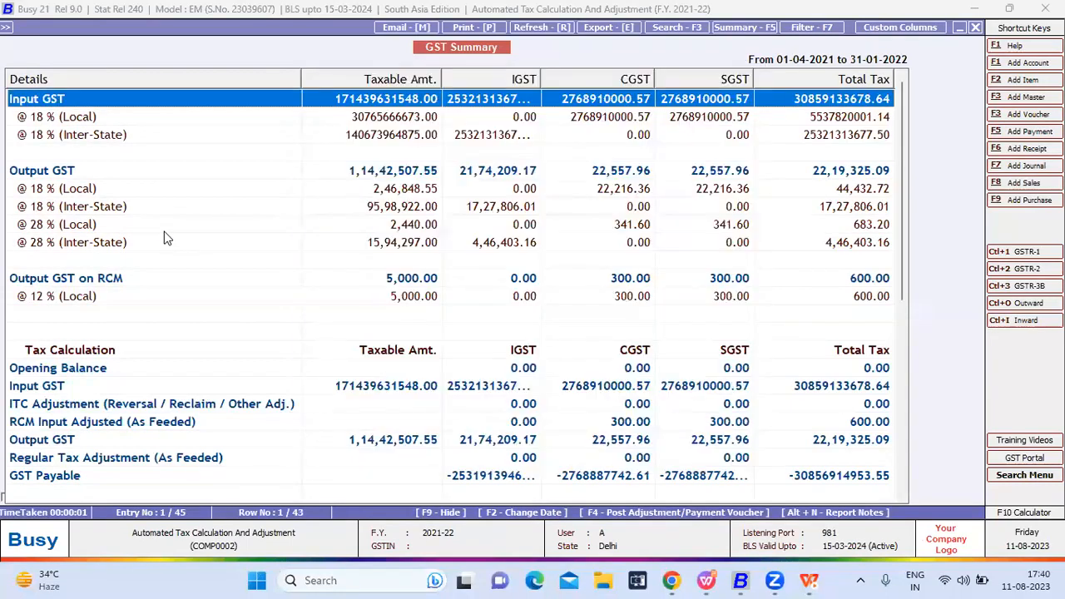
{"action": "key", "text": "F4"}
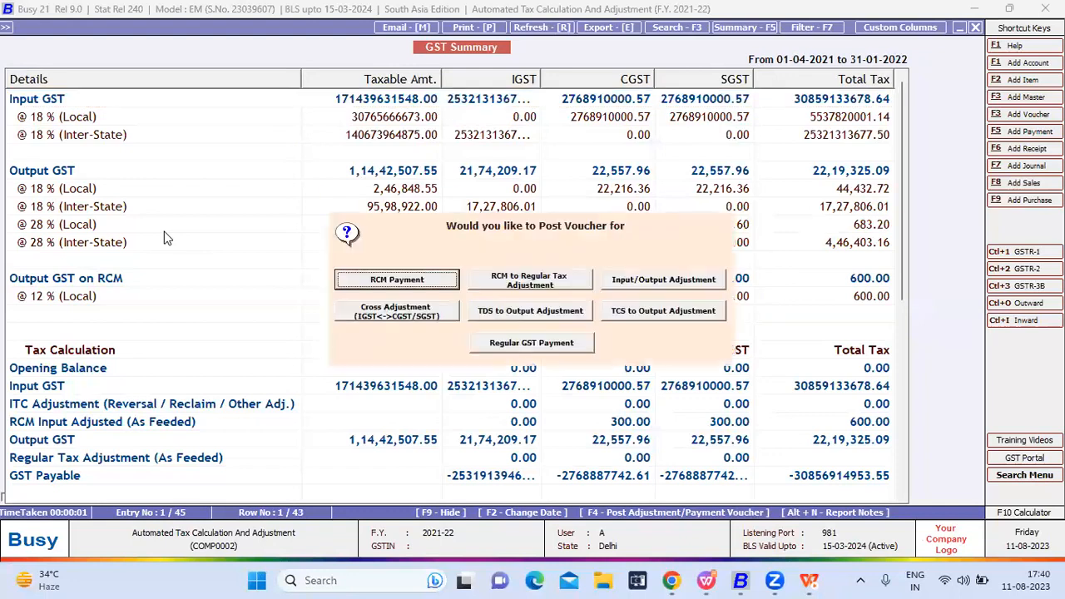
{"action": "key", "text": "Return"}
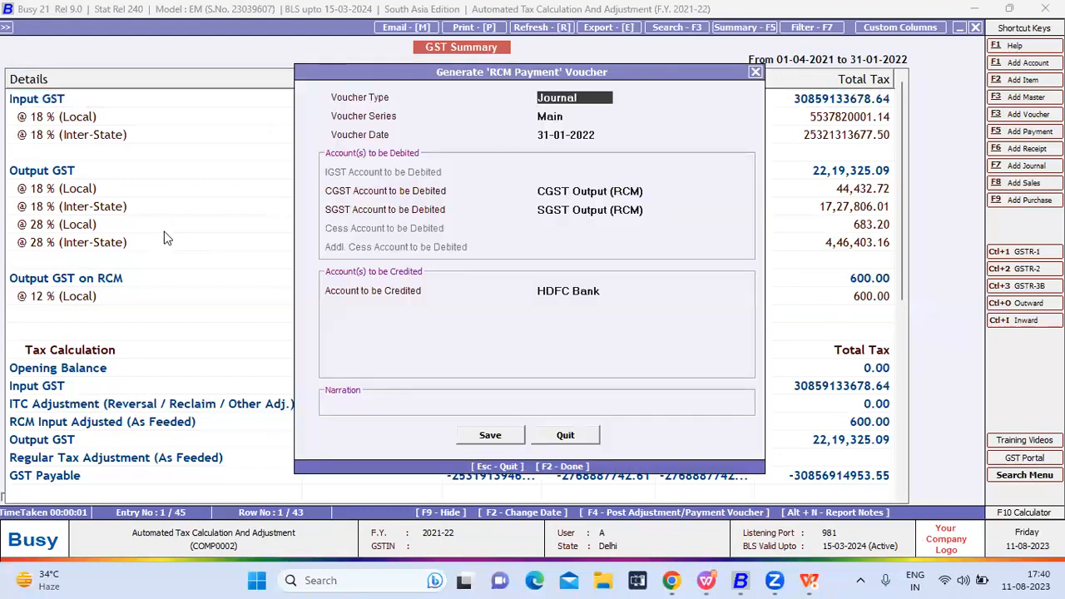
{"action": "key", "text": "Escape"}
Try to post a GST Cross Adjustment journal voucher in series Main dated 31-01-2022.
{"action": "key", "text": "F4"}
{"action": "key", "text": "Tab"}
{"action": "key", "text": "Tab"}
{"action": "key", "text": "Tab"}
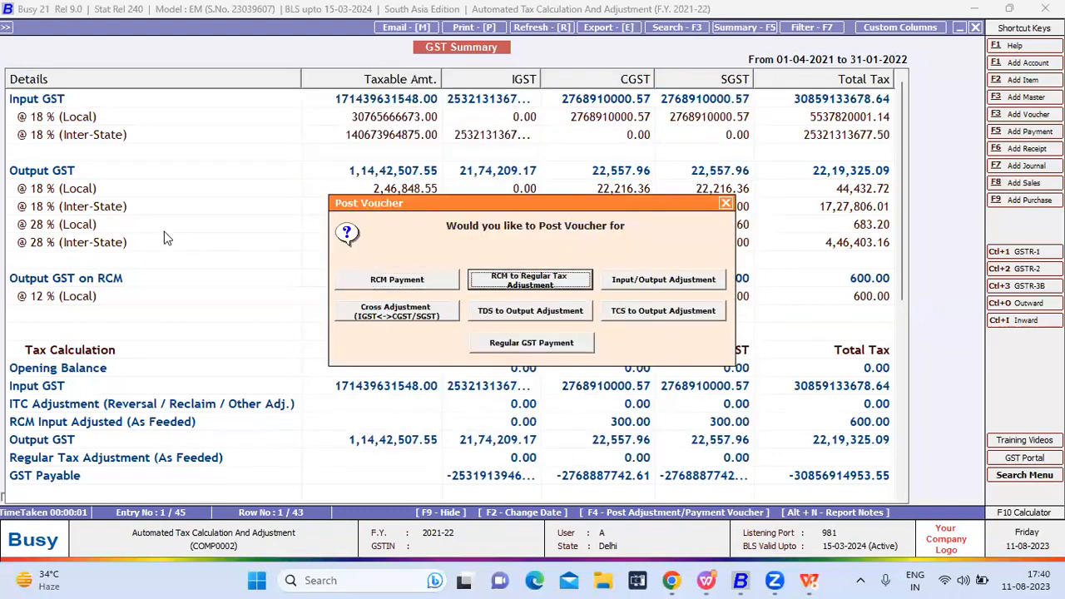
{"action": "key", "text": "Return"}
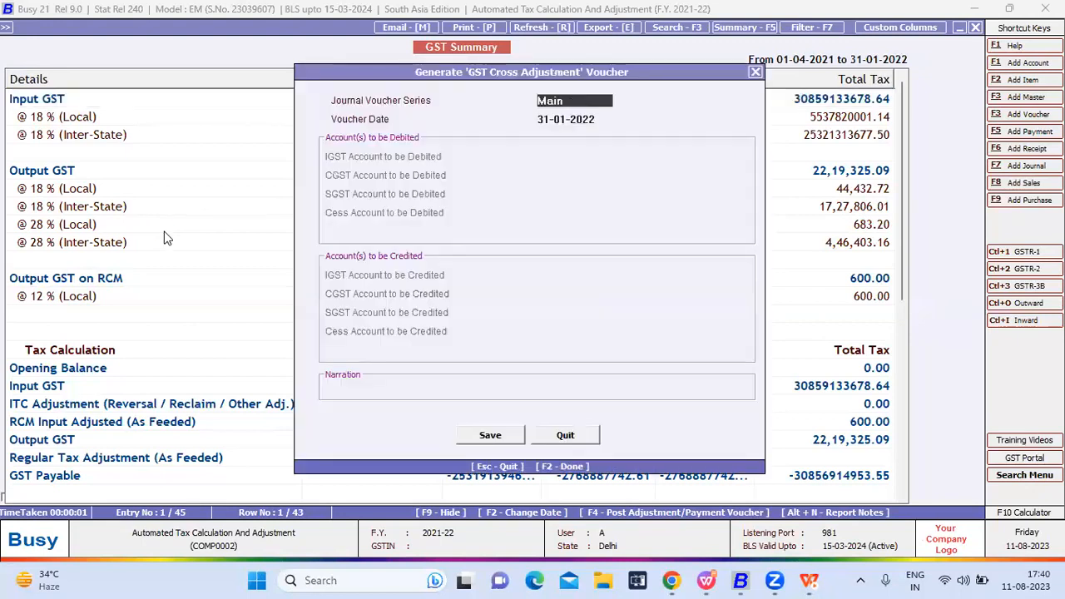
{"action": "key", "text": "Return"}
{"action": "key", "text": "Return"}
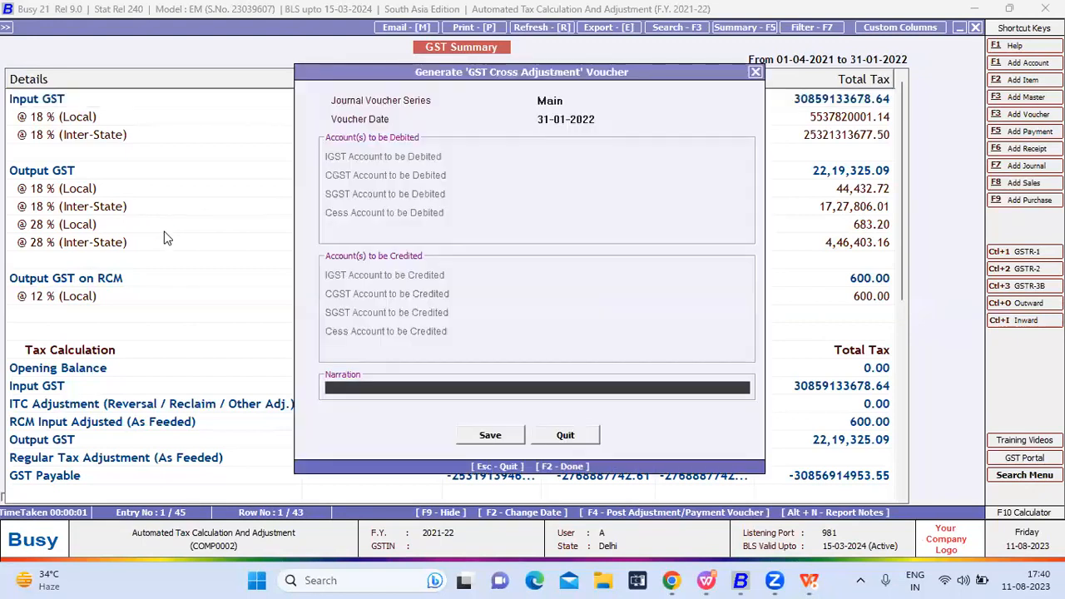
{"action": "key", "text": "Return"}
{"action": "key", "text": "Return"}
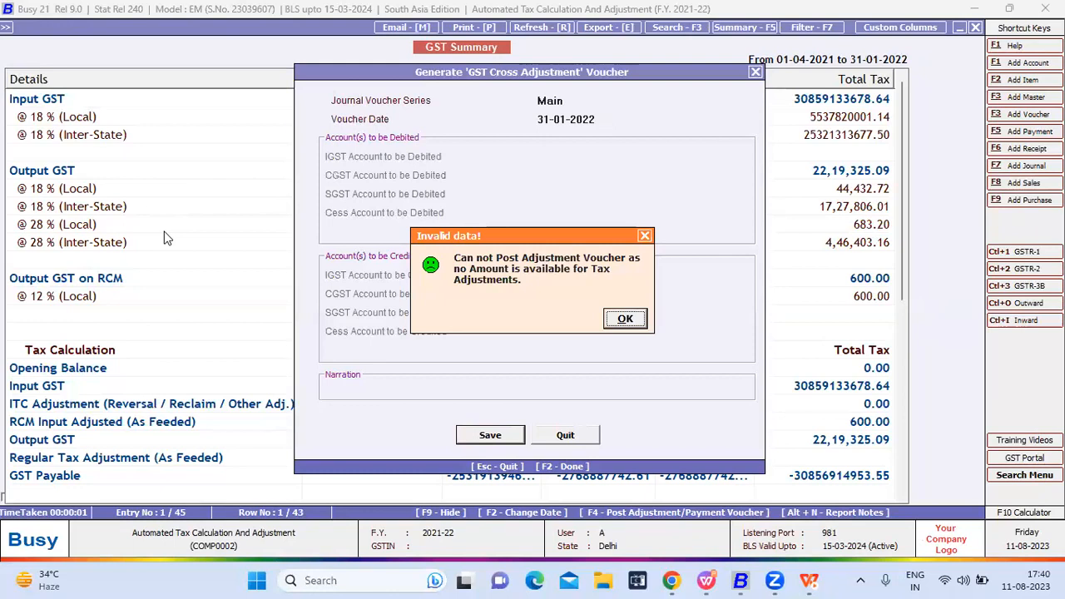
{"action": "key", "text": "Return"}
{"action": "key", "text": "Escape"}
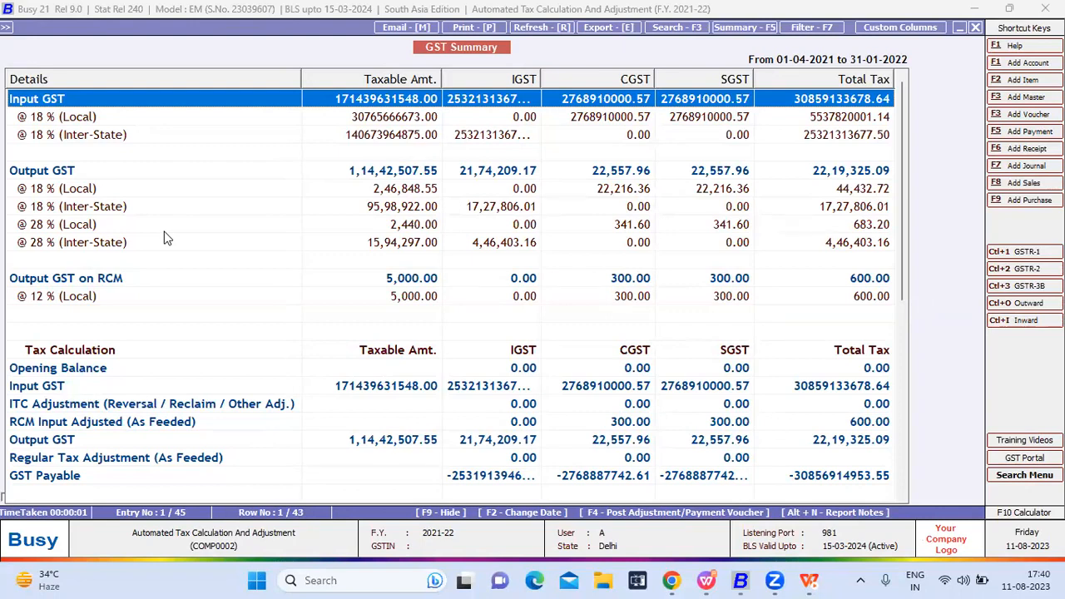
Review the voucher posting options up to TDS to Output Adjustment, and leave the GST Summary without posting.
{"action": "key", "text": "F4"}
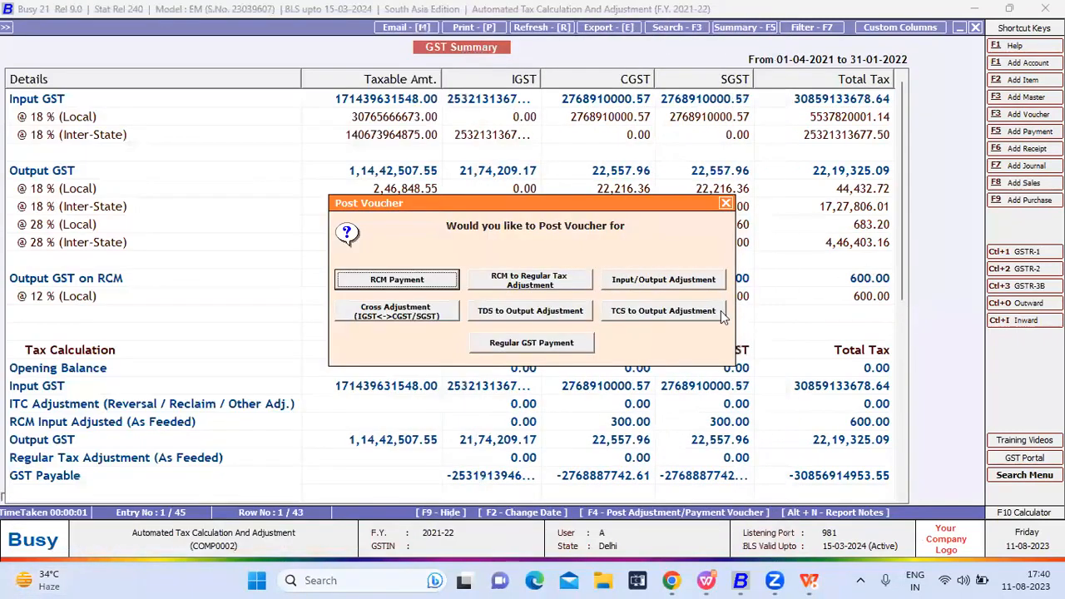
{"action": "key", "text": "Tab"}
{"action": "key", "text": "Tab"}
{"action": "key", "text": "Tab"}
{"action": "key", "text": "Tab"}
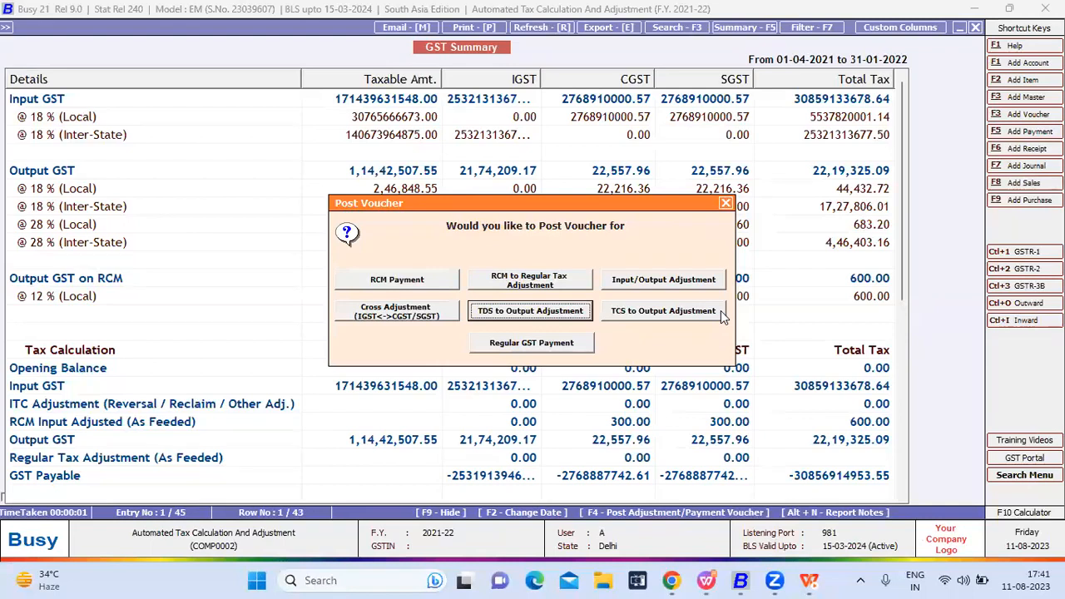
{"action": "key", "text": "Escape"}
{"action": "key", "text": "Escape"}
{"action": "key", "text": "Escape"}
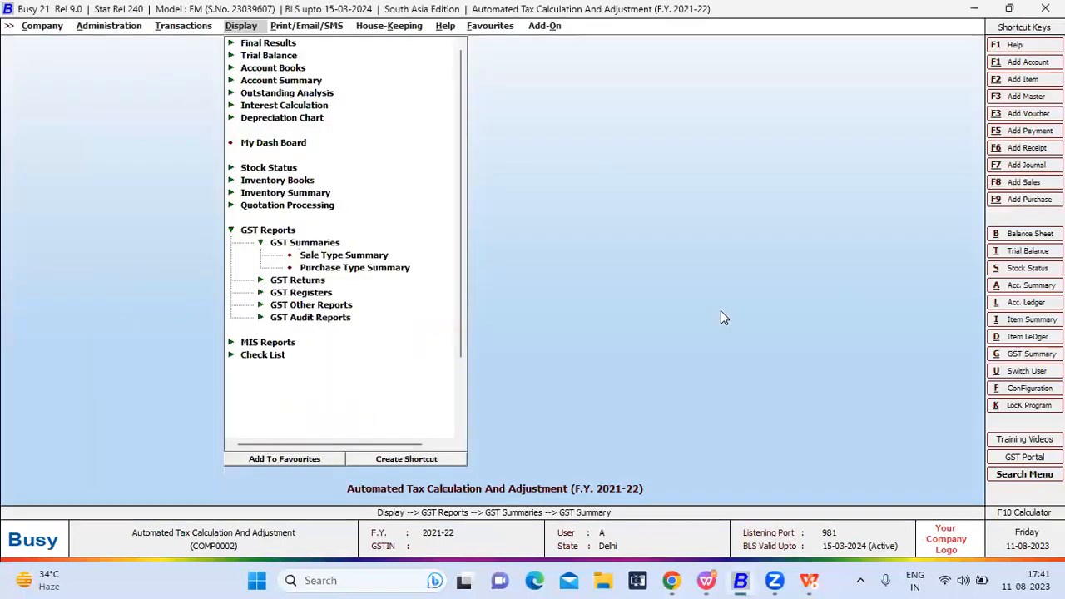
List the journal vouchers of all series from 01-04-2021 to 31-01-2022.
{"action": "key", "text": "Left"}
{"action": "key", "text": "Down"}
{"action": "key", "text": "Down"}
{"action": "key", "text": "Down"}
{"action": "key", "text": "Down"}
{"action": "key", "text": "Down"}
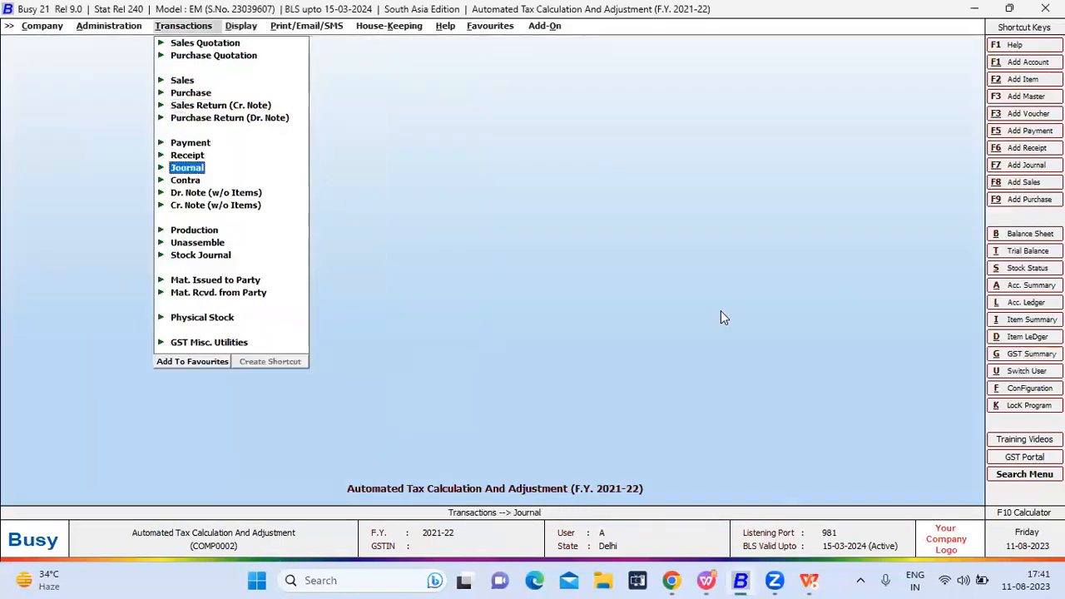
{"action": "key", "text": "Return"}
{"action": "key", "text": "Down"}
{"action": "key", "text": "Down"}
{"action": "key", "text": "Return"}
{"action": "key", "text": "Return"}
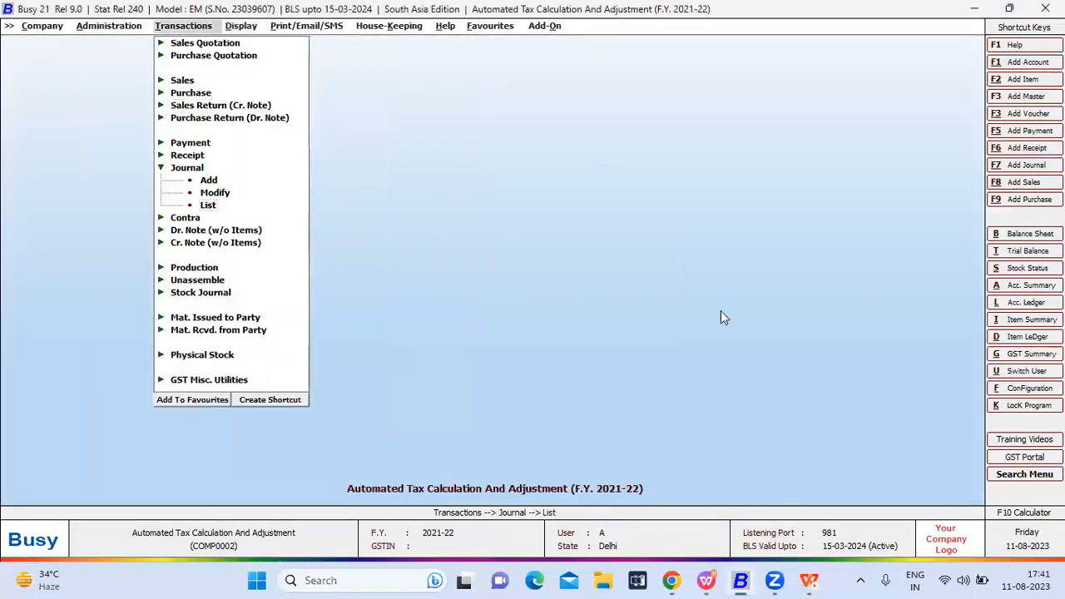
{"action": "key", "text": "F2"}
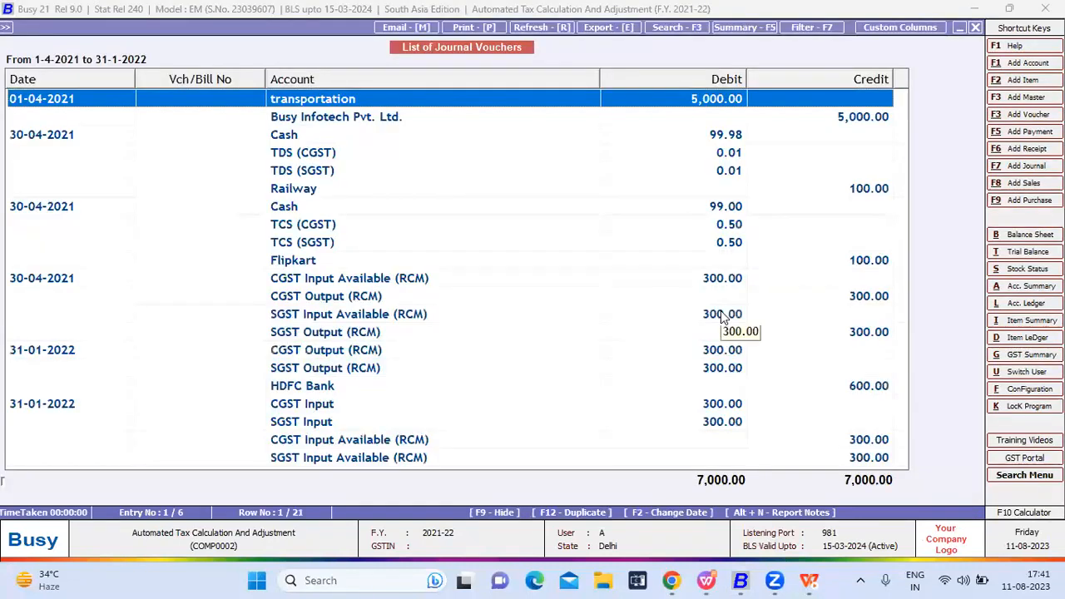
Delete the 30-04-2021 journal voucher that debits CGST and SGST Input Available (RCM) with 300.00 each.
{"action": "key", "text": "Down"}
{"action": "key", "text": "Down"}
{"action": "key", "text": "Down"}
{"action": "key", "text": "Down"}
{"action": "key", "text": "Down"}
{"action": "key", "text": "Down"}
{"action": "key", "text": "Down"}
{"action": "key", "text": "Down"}
{"action": "key", "text": "Down"}
{"action": "key", "text": "Down"}
{"action": "key", "text": "Down"}
{"action": "key", "text": "Down"}
{"action": "key", "text": "Down"}
{"action": "key", "text": "Down"}
{"action": "key", "text": "Down"}
{"action": "key", "text": "Down"}
{"action": "key", "text": "Down"}
{"action": "key", "text": "Down"}
{"action": "key", "text": "Down"}
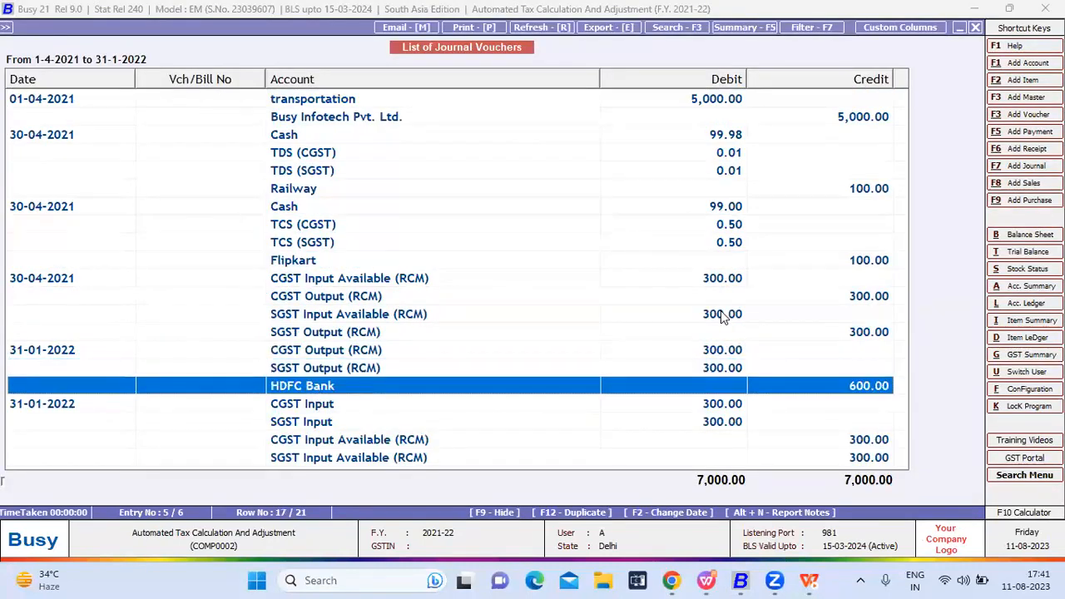
{"action": "key", "text": "Up"}
{"action": "key", "text": "Up"}
{"action": "key", "text": "Up"}
{"action": "key", "text": "Up"}
{"action": "key", "text": "Up"}
{"action": "key", "text": "Up"}
{"action": "key", "text": "Up"}
{"action": "key", "text": "Up"}
{"action": "key", "text": "Up"}
{"action": "key", "text": "Up"}
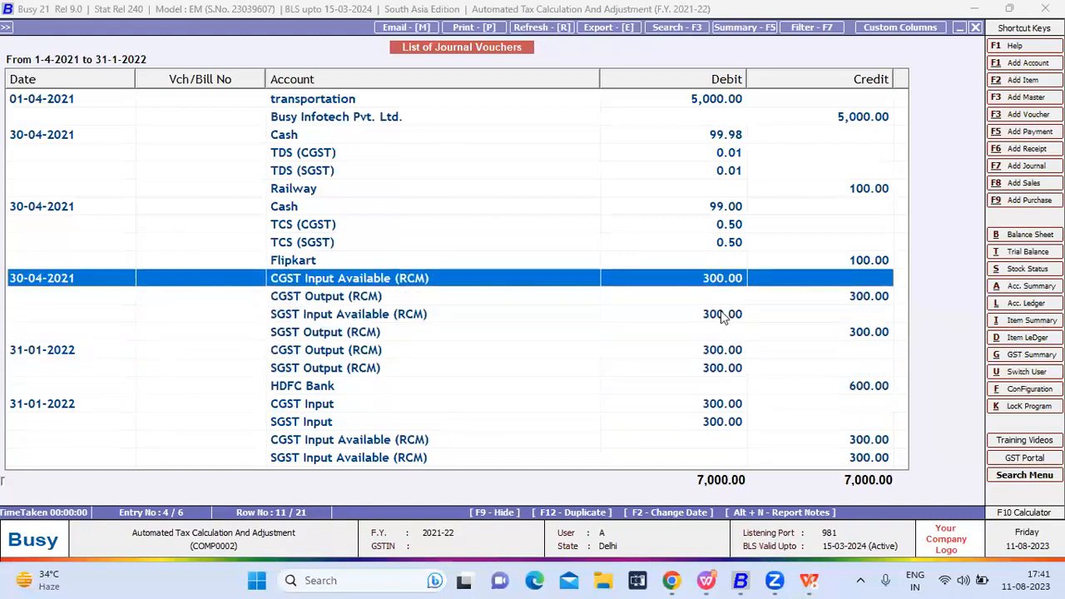
{"action": "key", "text": "Return"}
{"action": "key", "text": "alt+d"}
{"action": "key", "text": "y"}
Delete the 31-01-2022 journal voucher that credits CGST and SGST Input Available (RCM) with 300.00 each.
{"action": "key", "text": "Down"}
{"action": "key", "text": "Down"}
{"action": "key", "text": "Down"}
{"action": "key", "text": "Down"}
{"action": "key", "text": "Down"}
{"action": "key", "text": "Down"}
{"action": "key", "text": "Down"}
{"action": "key", "text": "Down"}
{"action": "key", "text": "Down"}
{"action": "key", "text": "Down"}
{"action": "key", "text": "Down"}
{"action": "key", "text": "Down"}
{"action": "key", "text": "Down"}
{"action": "key", "text": "Down"}
{"action": "key", "text": "Down"}
{"action": "key", "text": "Down"}
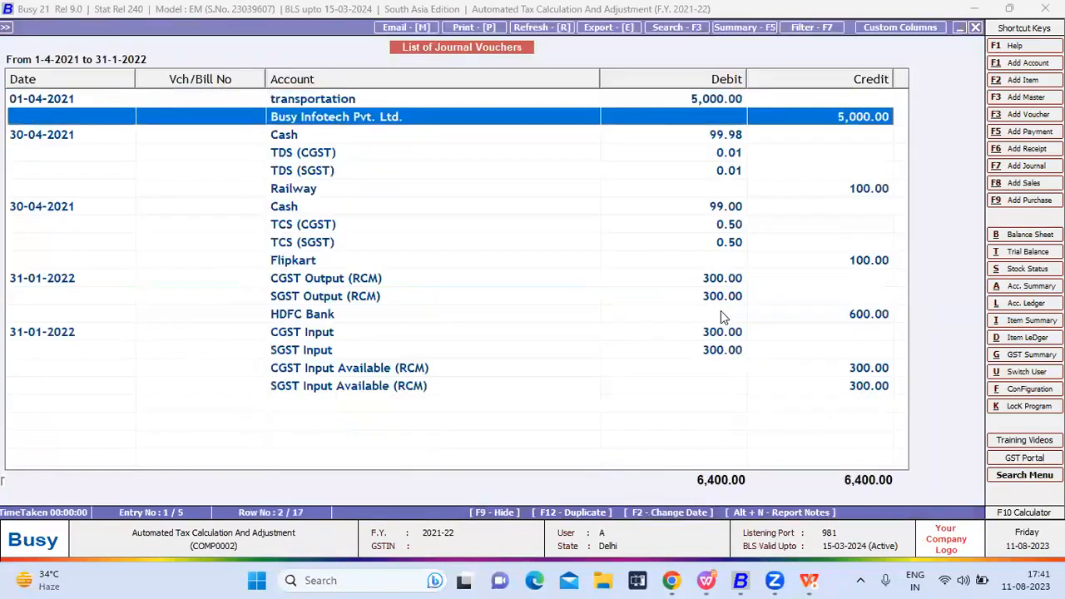
{"action": "key", "text": "Return"}
{"action": "key", "text": "alt+d"}
{"action": "key", "text": "y"}
{"action": "key", "text": "Escape"}
{"action": "key", "text": "Escape"}
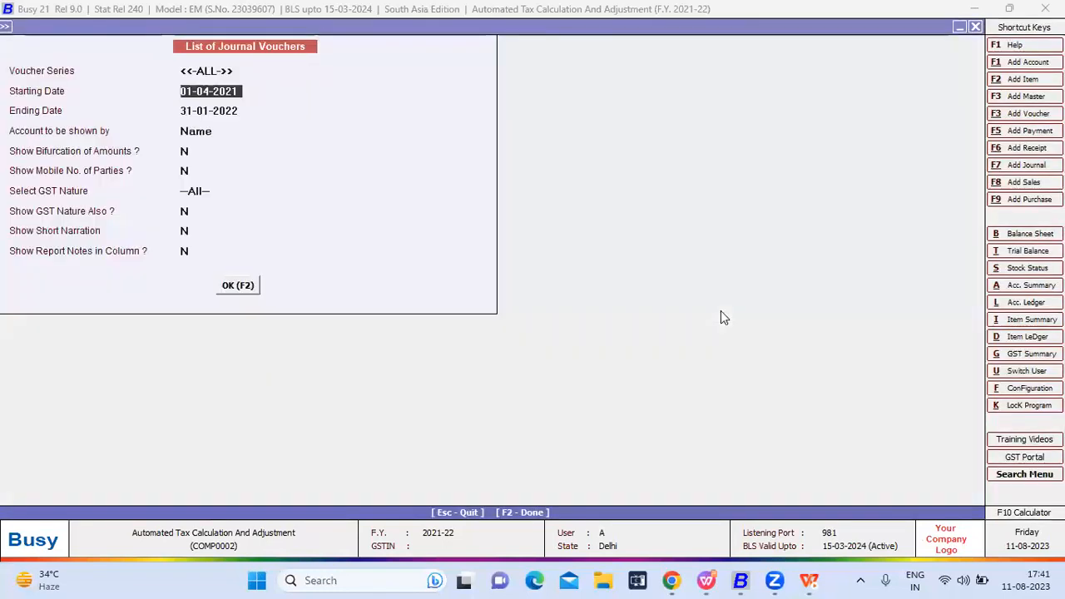
{"action": "key", "text": "Escape"}
{"action": "key", "text": "Escape"}
{"action": "key", "text": "Right"}
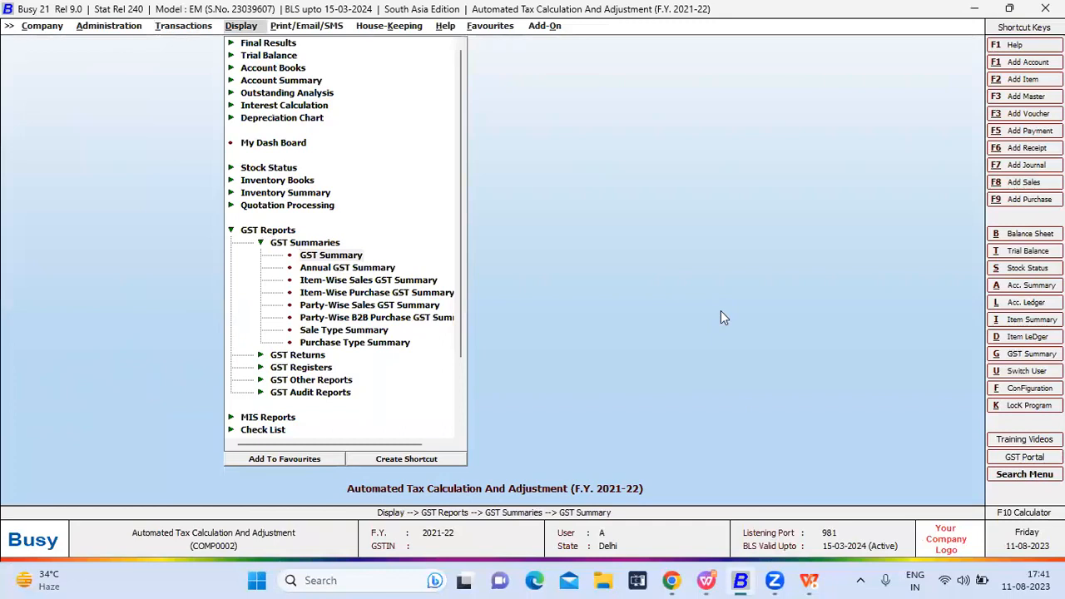
{"action": "key", "text": "Return"}
{"action": "key", "text": "F2"}
{"action": "key", "text": "F4"}
{"action": "key", "text": "Right"}
{"action": "key", "text": "Right"}
{"action": "key", "text": "Right"}
{"action": "key", "text": "Return"}
{"action": "key", "text": "Escape"}
{"action": "key", "text": "Escape"}
{"action": "key", "text": "Escape"}
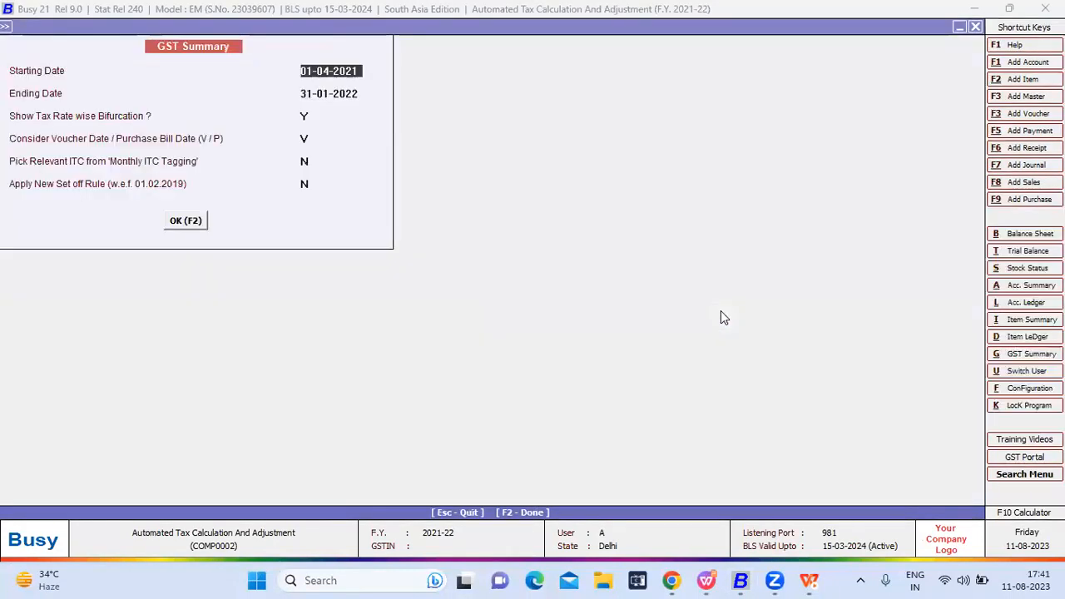
List journal vouchers of all series from 01-04-2021 to 31-01-2022 and open the 30-04-2021 voucher that credits Railway.
{"action": "key", "text": "Left"}
{"action": "key", "text": "Return"}
{"action": "key", "text": "Return"}
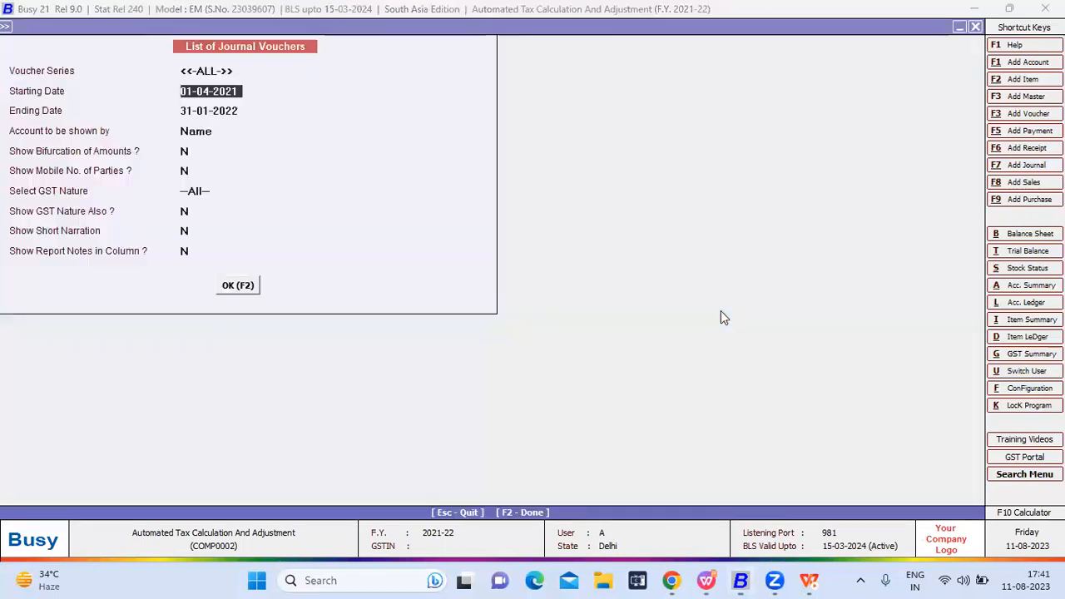
{"action": "key", "text": "F2"}
{"action": "key", "text": "Down"}
{"action": "key", "text": "Down"}
{"action": "key", "text": "Down"}
{"action": "key", "text": "Up"}
{"action": "key", "text": "Return"}
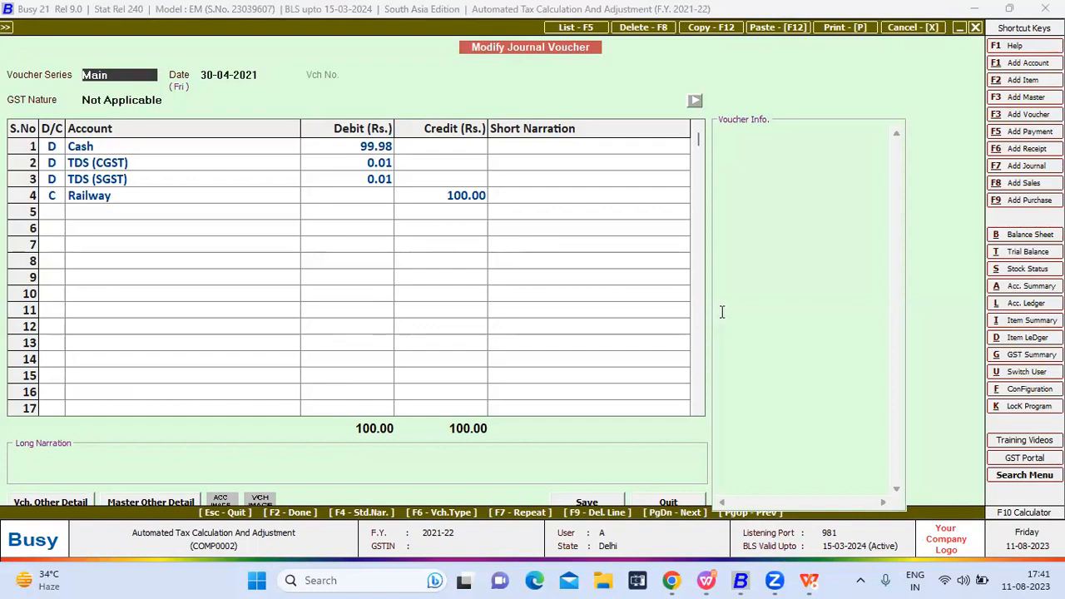
Examine the voucher's GST nature and its Cash, TDS (CGST), TDS (SGST) and Railway entries.
{"action": "key", "text": "Return"}
{"action": "key", "text": "Return"}
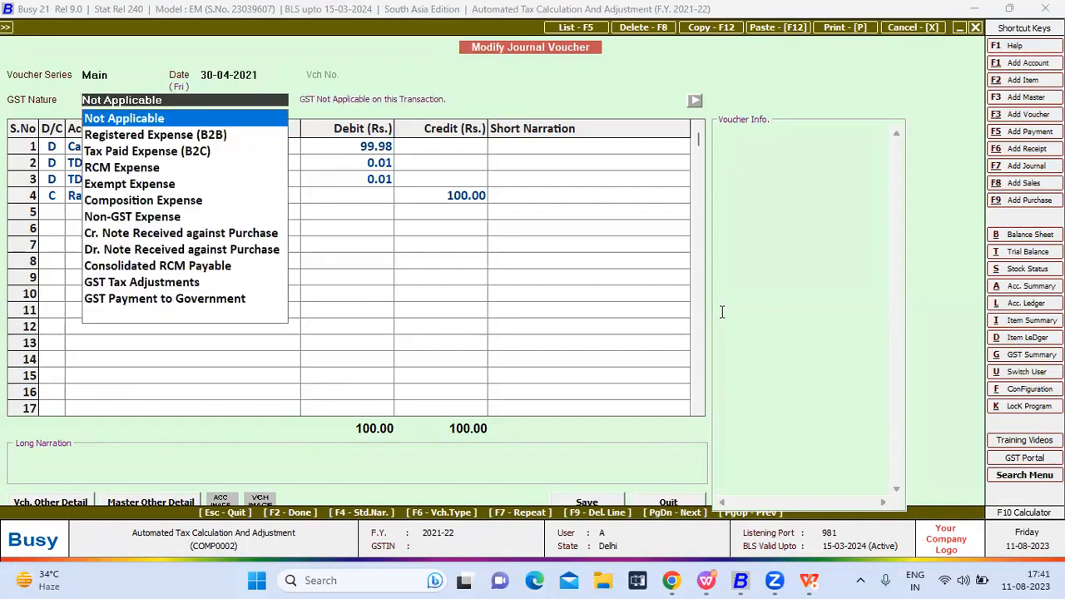
{"action": "key", "text": "Return"}
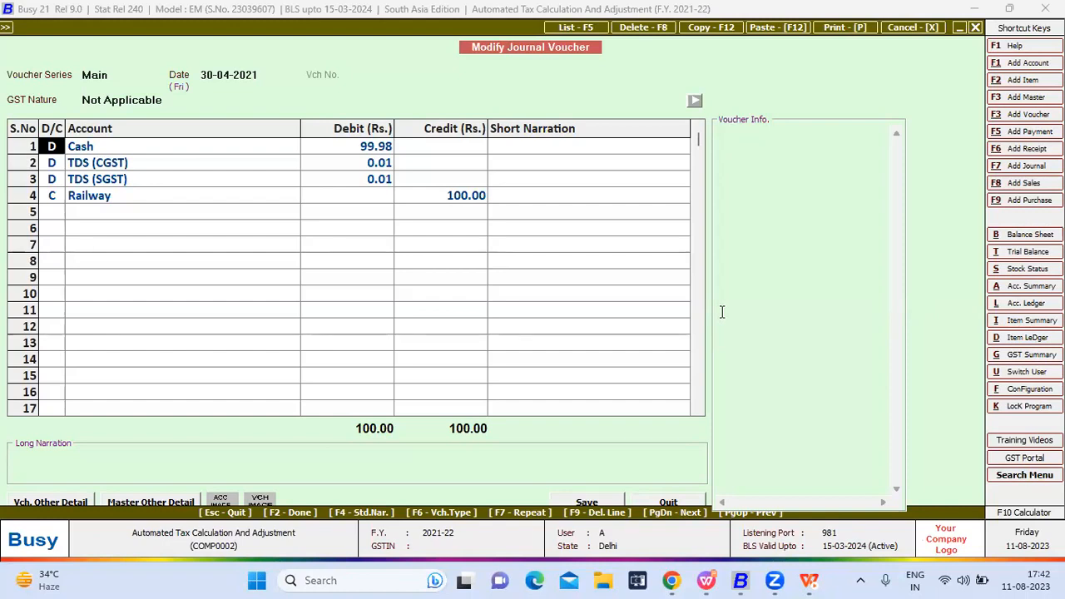
{"action": "key", "text": "Return"}
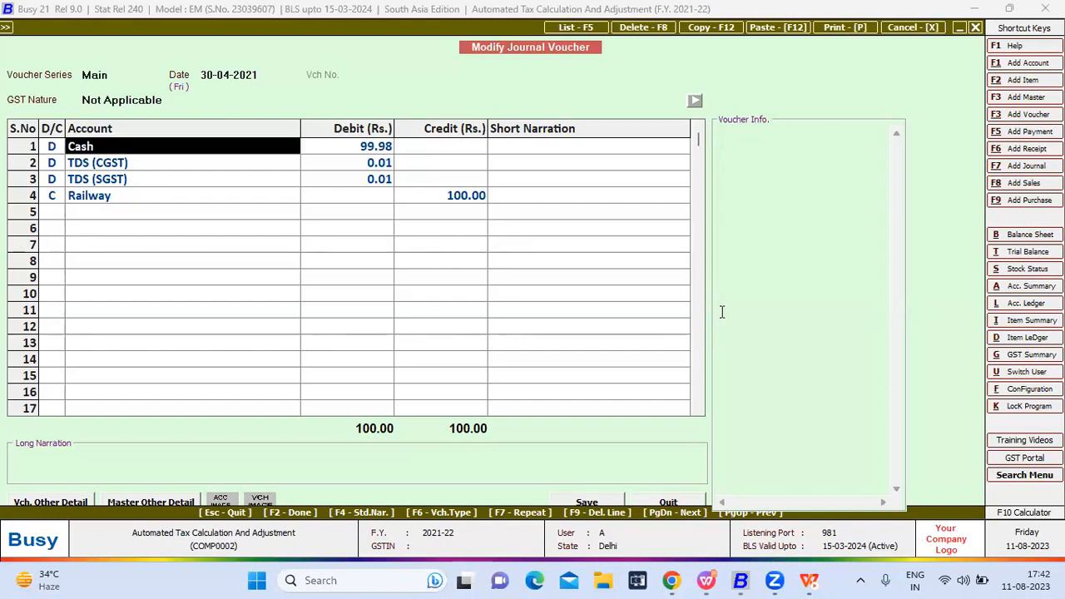
{"action": "key", "text": "Return"}
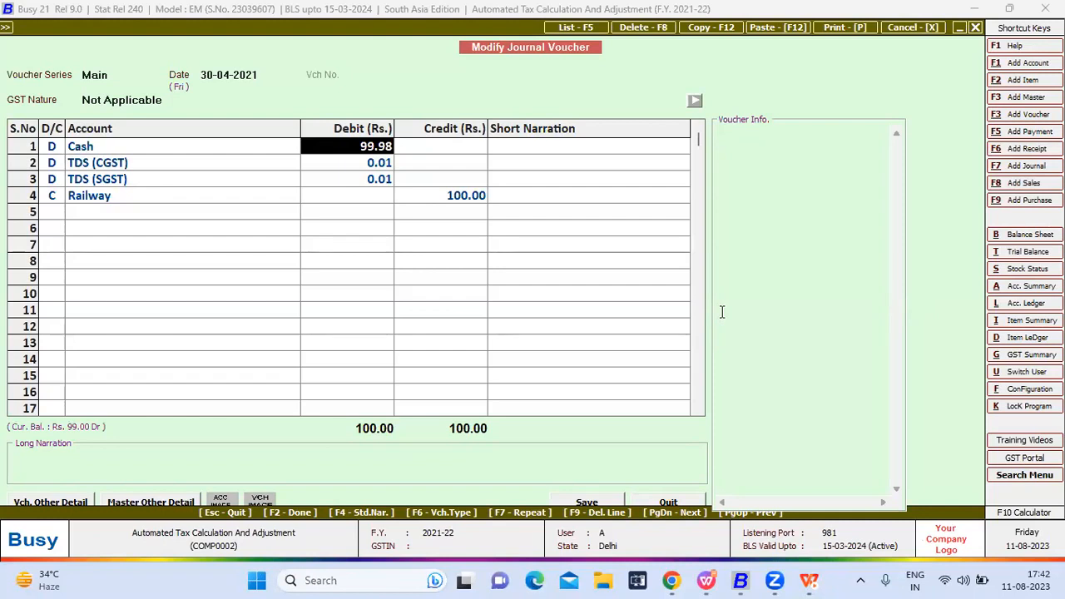
{"action": "key", "text": "Return"}
{"action": "key", "text": "Return"}
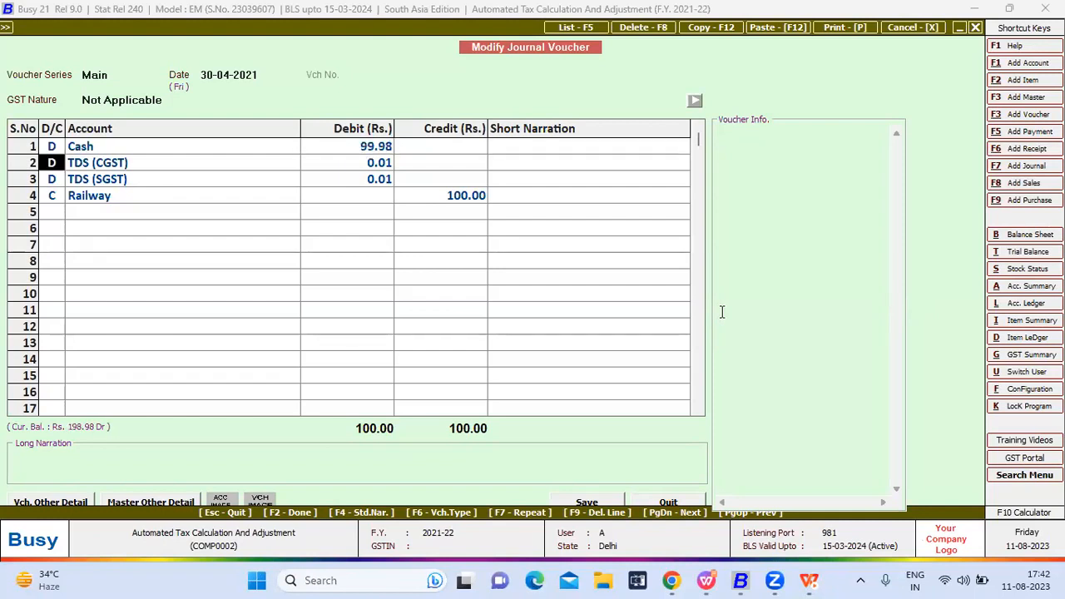
{"action": "key", "text": "Return"}
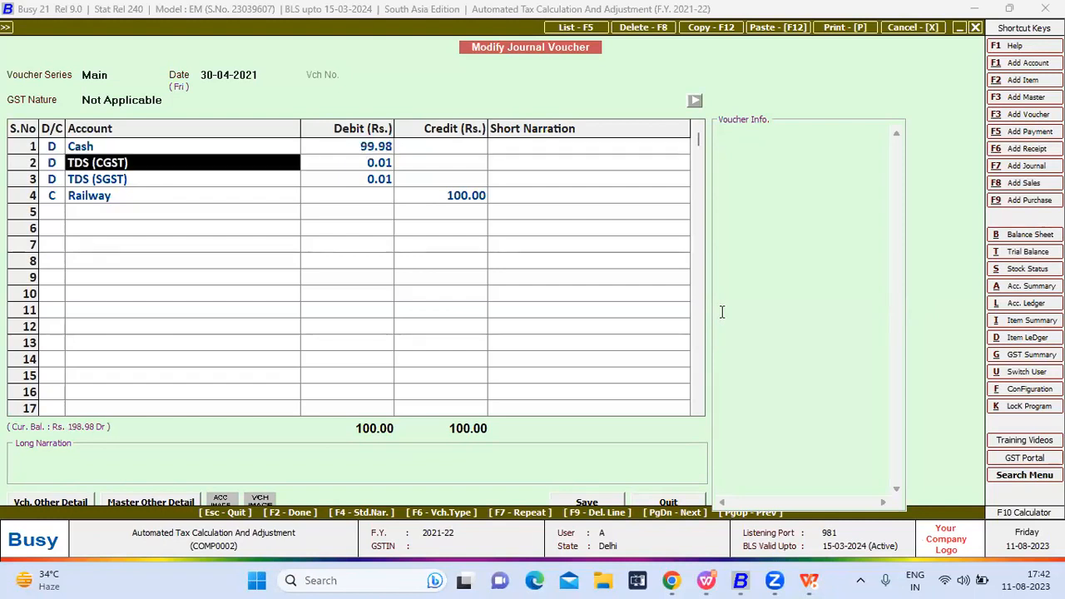
{"action": "key", "text": "Return"}
{"action": "key", "text": "Return"}
{"action": "key", "text": "Return"}
{"action": "key", "text": "Return"}
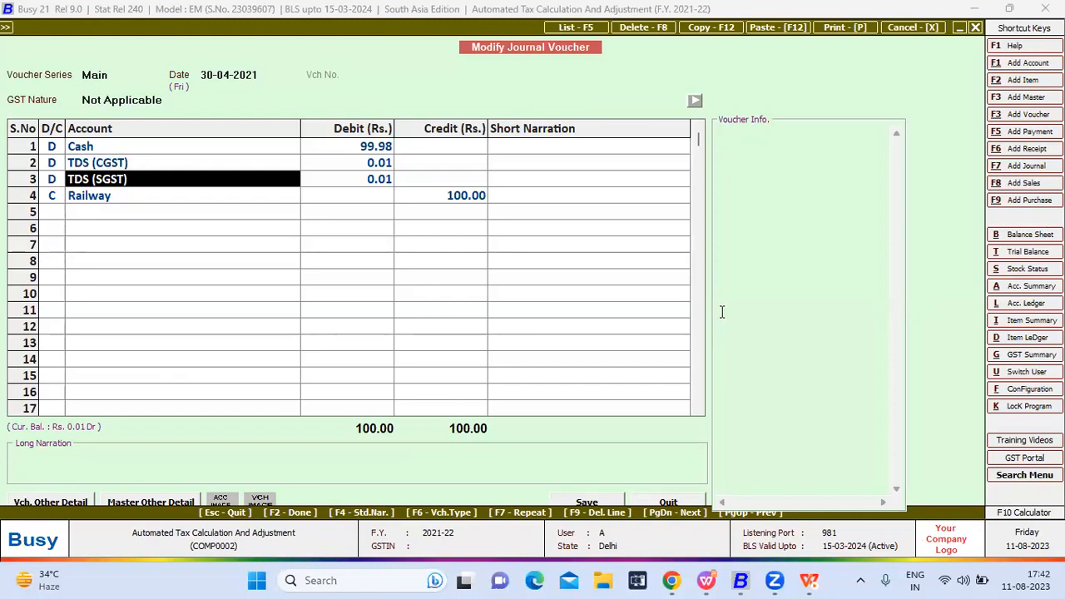
{"action": "key", "text": "Return"}
{"action": "key", "text": "Return"}
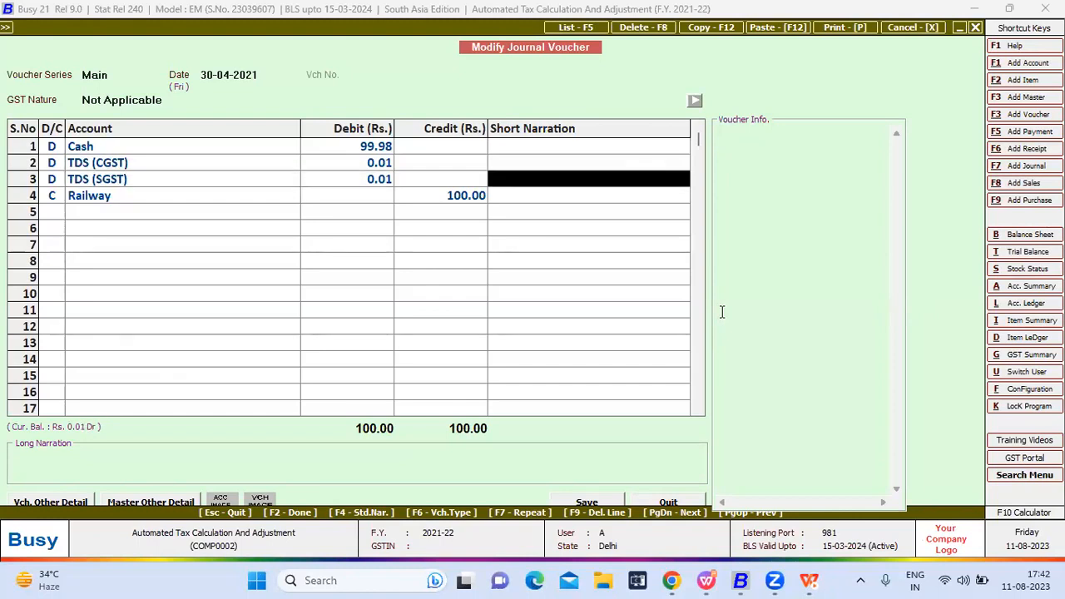
{"action": "key", "text": "Return"}
{"action": "key", "text": "Return"}
{"action": "key", "text": "super+d"}
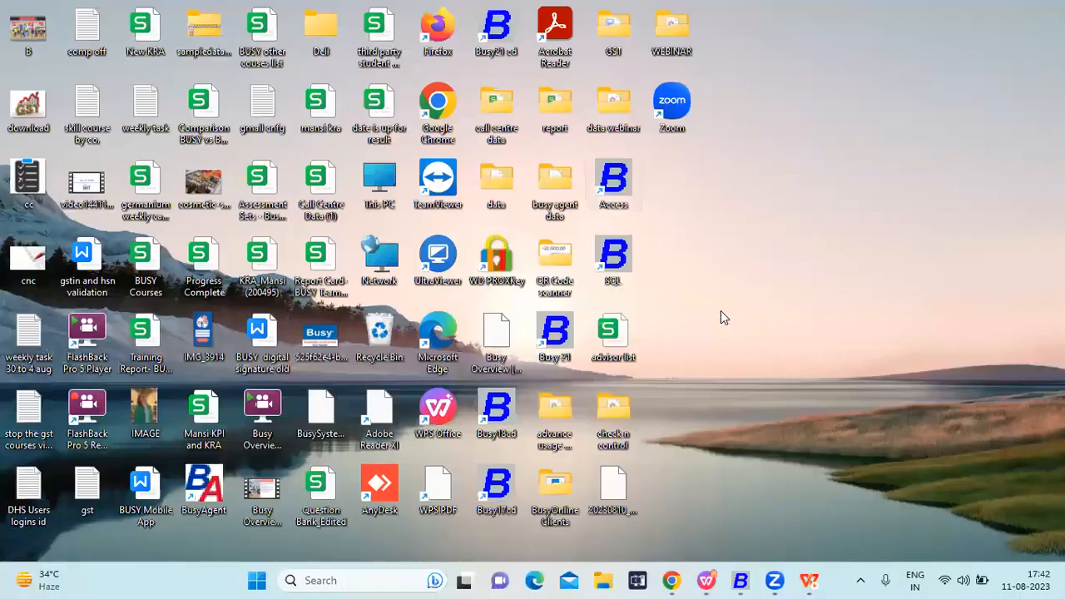
{"action": "left_click", "coordinate": [742, 581]}
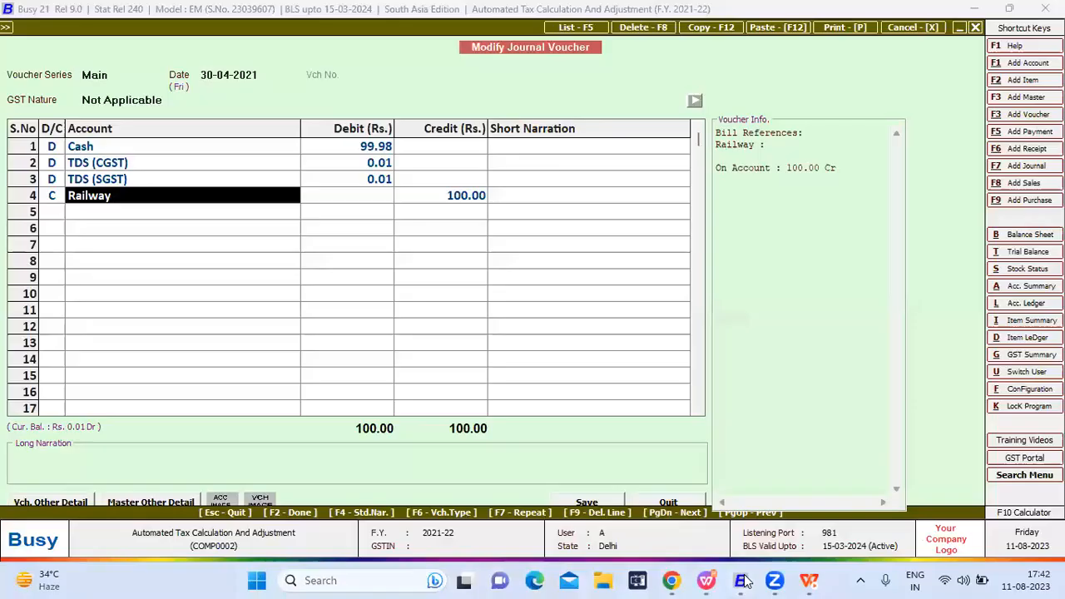
Check the type of dealer in the Railway account's master, and save the master as it is.
{"action": "key", "text": "alt+m"}
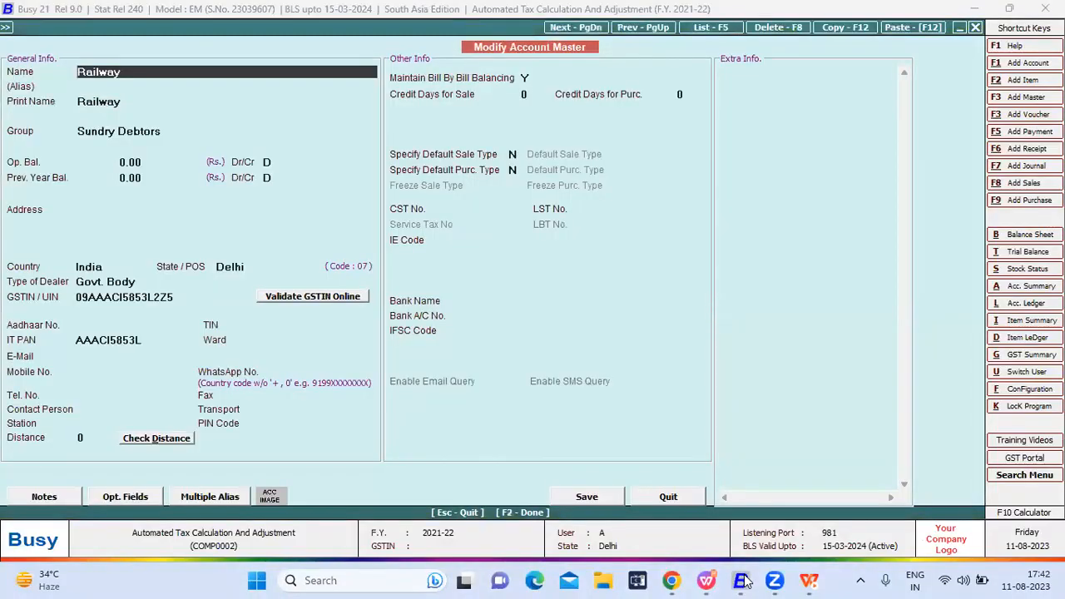
{"action": "key", "text": "Return"}
{"action": "key", "text": "Return"}
{"action": "key", "text": "Return"}
{"action": "key", "text": "Return"}
{"action": "key", "text": "Return"}
{"action": "key", "text": "Return"}
{"action": "key", "text": "Return"}
{"action": "key", "text": "Return"}
{"action": "key", "text": "Return"}
{"action": "key", "text": "Return"}
{"action": "key", "text": "Return"}
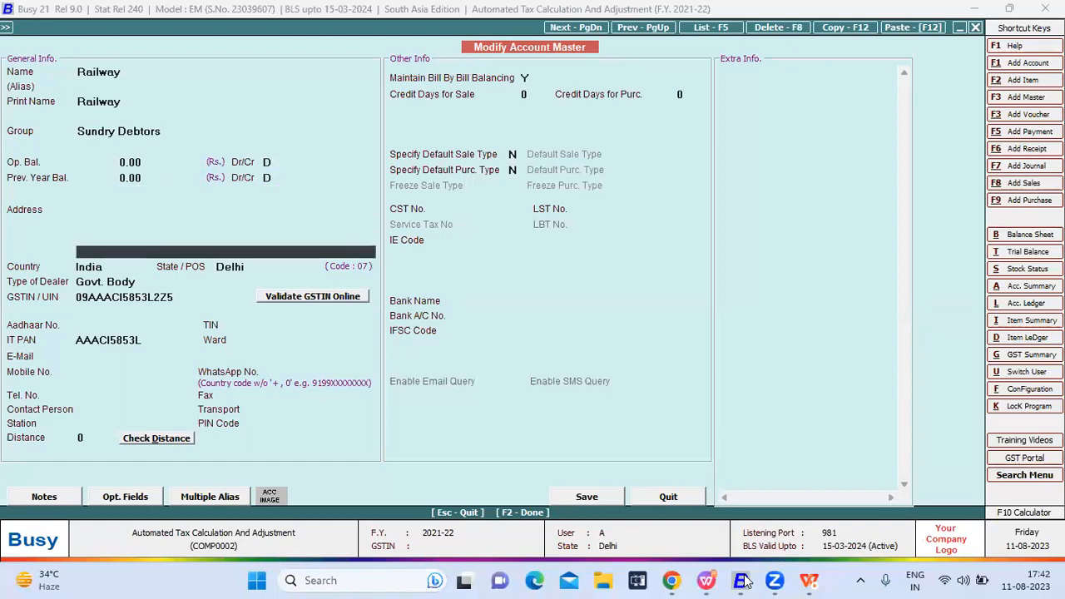
{"action": "key", "text": "Return"}
{"action": "key", "text": "Return"}
{"action": "key", "text": "Return"}
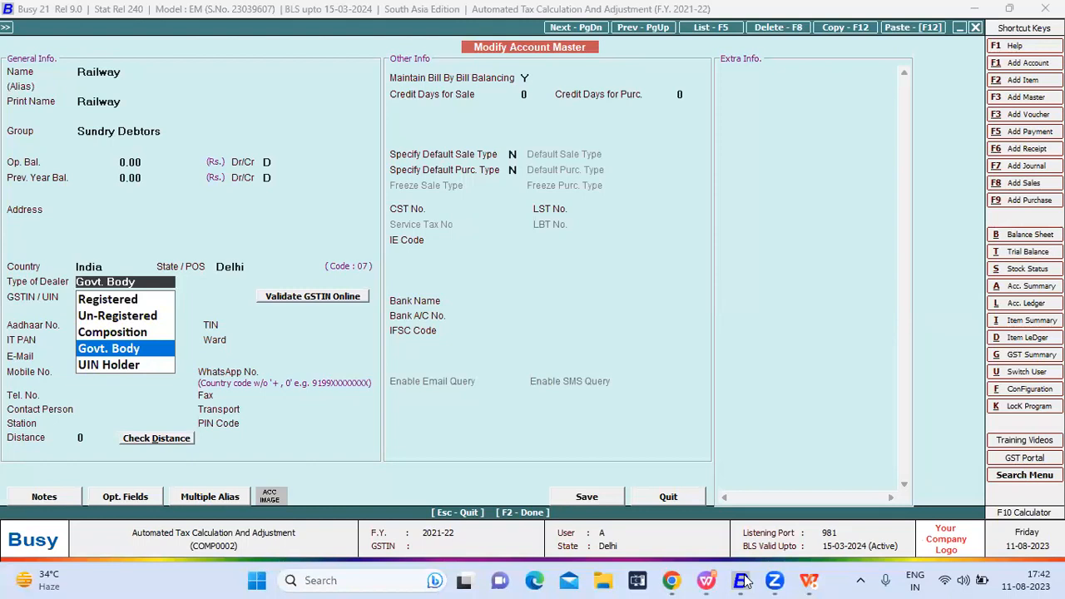
{"action": "key", "text": "Return"}
{"action": "key", "text": "F2"}
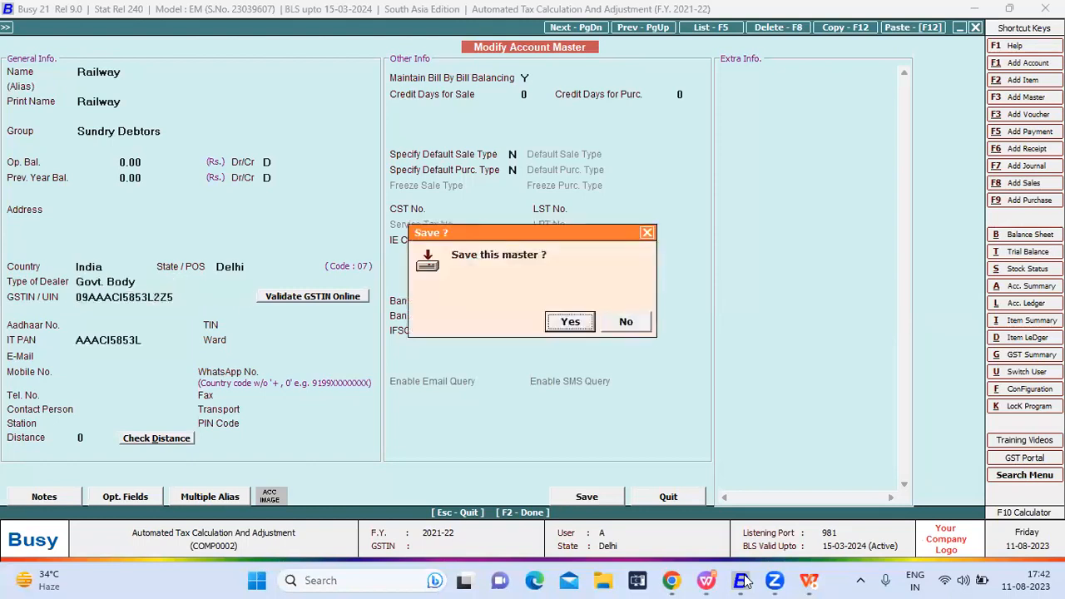
{"action": "key", "text": "Return"}
{"action": "key", "text": "Return"}
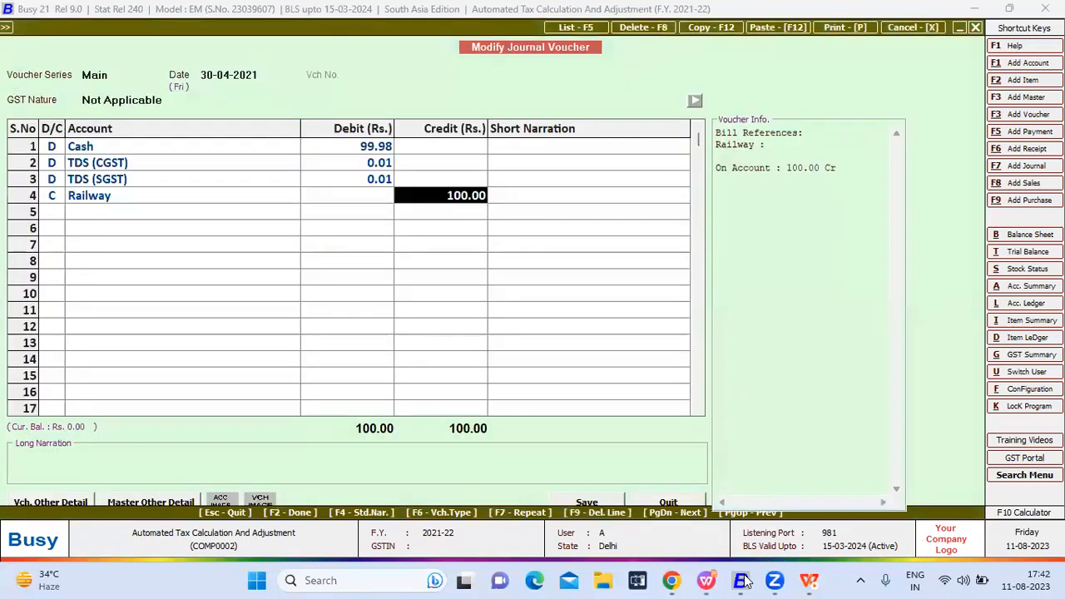
Save the 30-04-2021 Railway journal voucher and leave the list of journal vouchers.
{"action": "key", "text": "Return"}
{"action": "key", "text": "F2"}
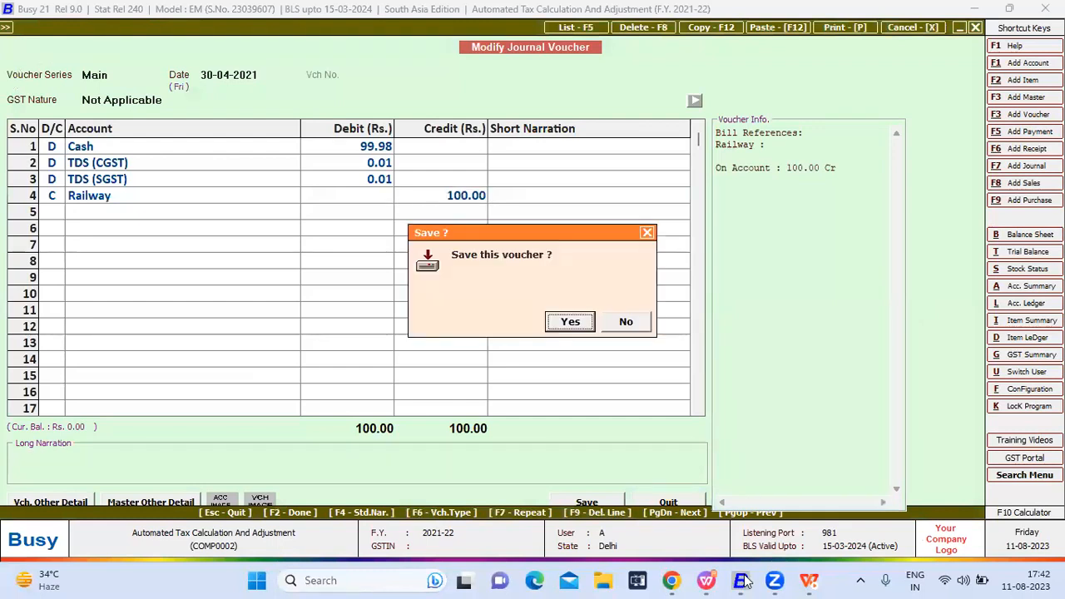
{"action": "key", "text": "Return"}
{"action": "key", "text": "Escape"}
{"action": "key", "text": "Escape"}
{"action": "key", "text": "Escape"}
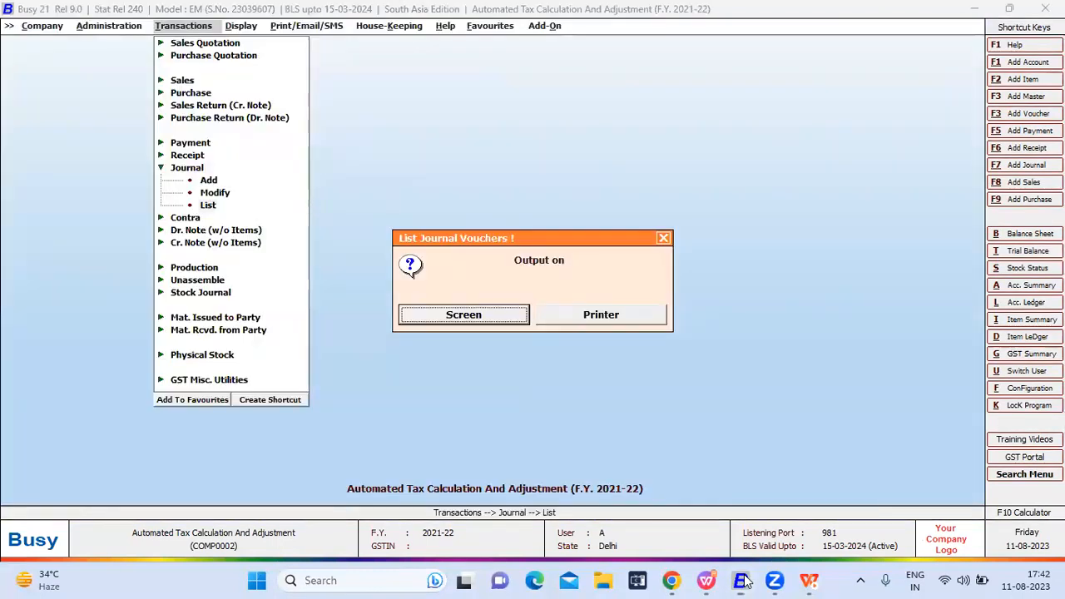
Generate the GST Summary for 01-04-2021 to 31-01-2022 and choose to post a TDS to Output Adjustment voucher.
{"action": "key", "text": "Right"}
{"action": "key", "text": "Return"}
{"action": "key", "text": "Return"}
{"action": "key", "text": "F2"}
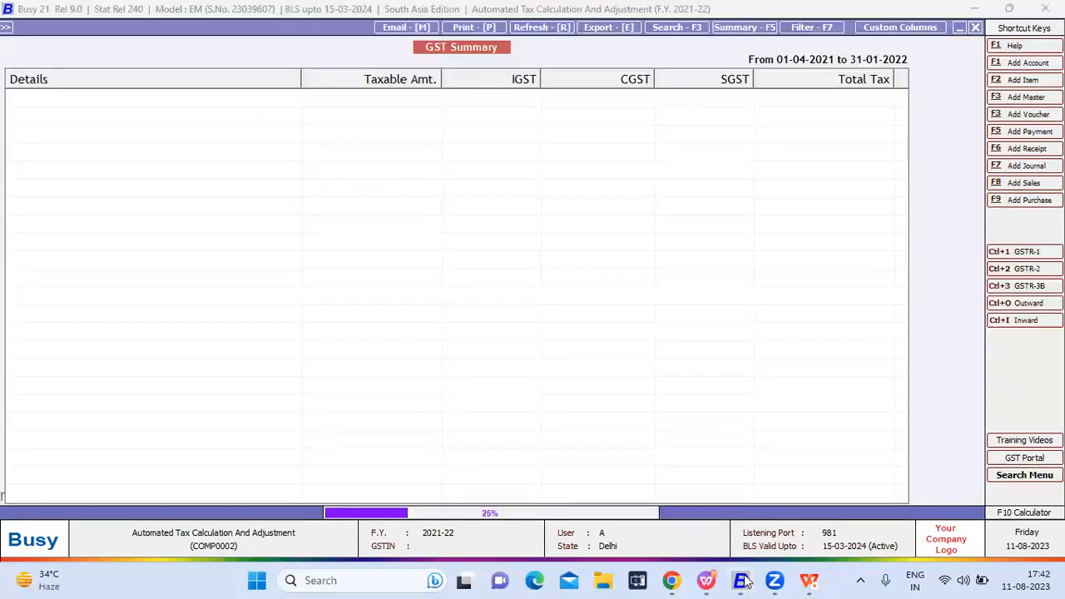
{"action": "key", "text": "F4"}
{"action": "key", "text": "Tab"}
{"action": "key", "text": "Tab"}
{"action": "key", "text": "Tab"}
{"action": "key", "text": "Tab"}
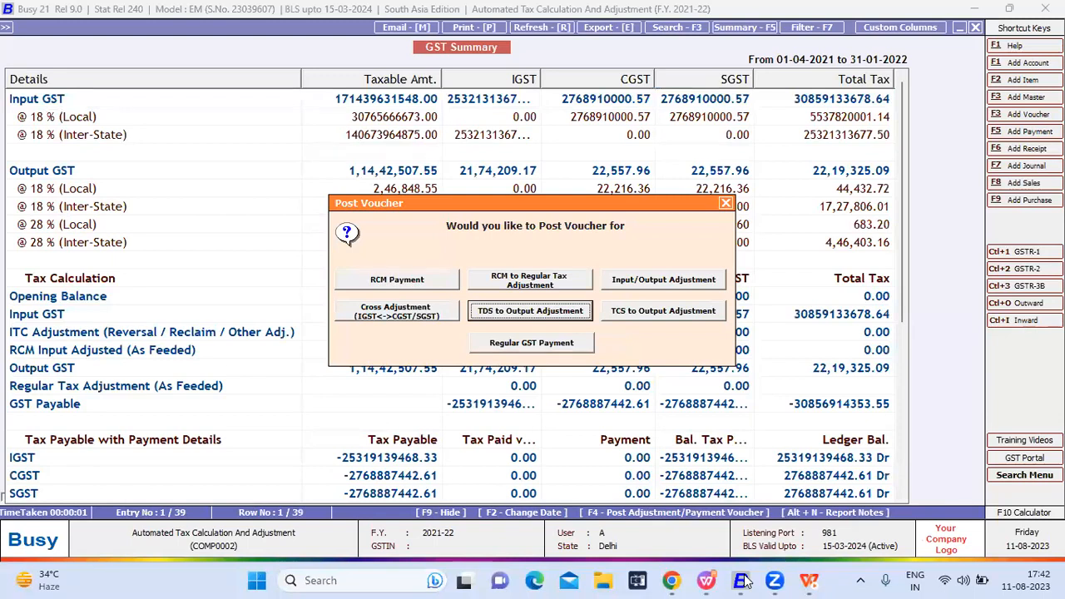
{"action": "key", "text": "Return"}
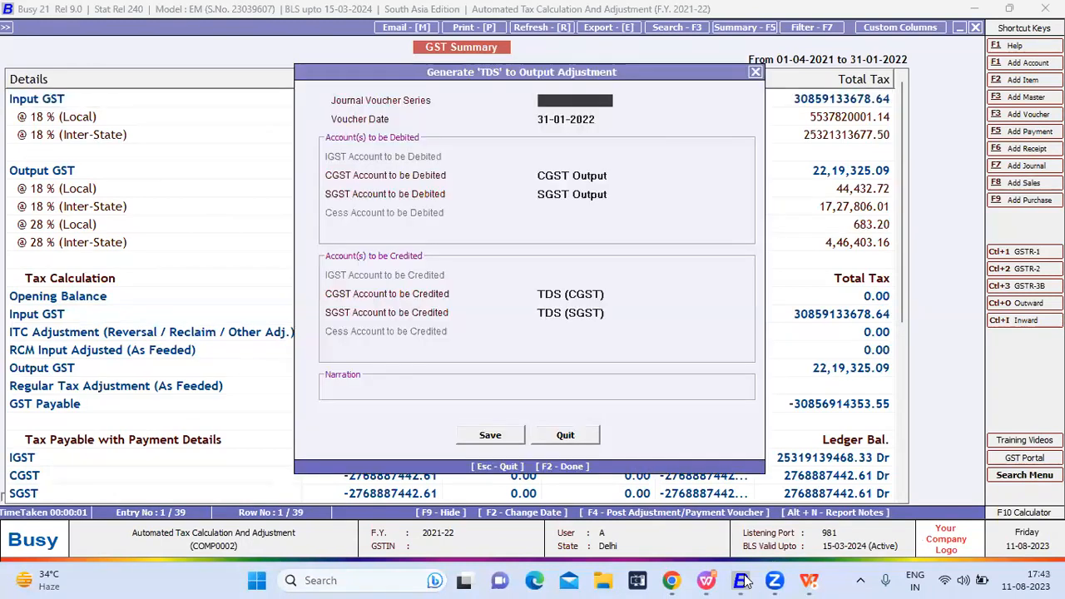
Generate the adjustment in series Main dated 31-01-2022, debiting CGST Output and SGST Output and crediting TDS (CGST) and TDS (SGST).
{"action": "key", "text": "Return"}
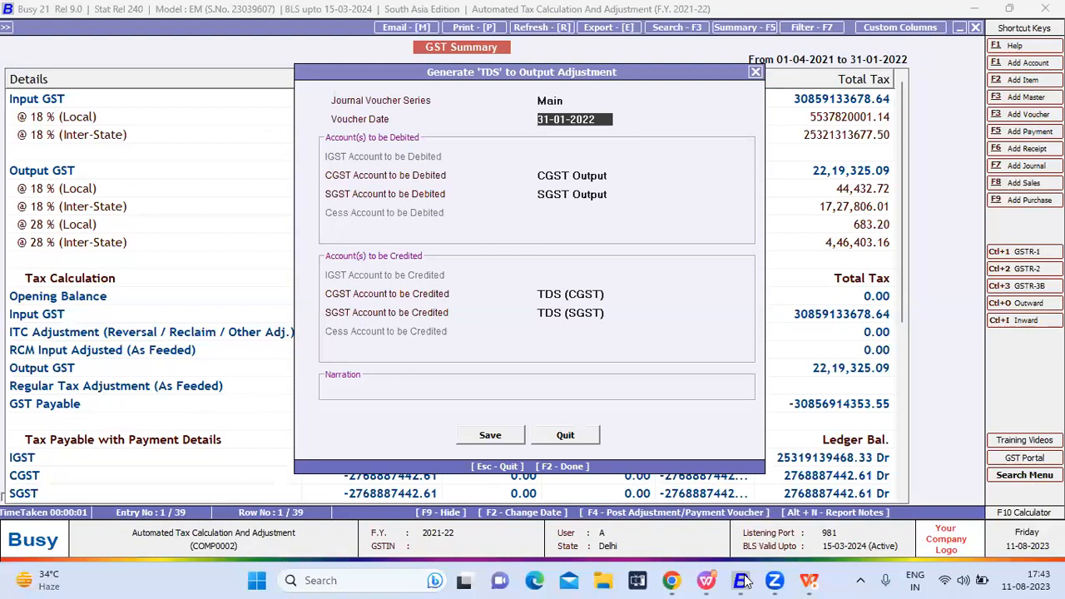
{"action": "key", "text": "Return"}
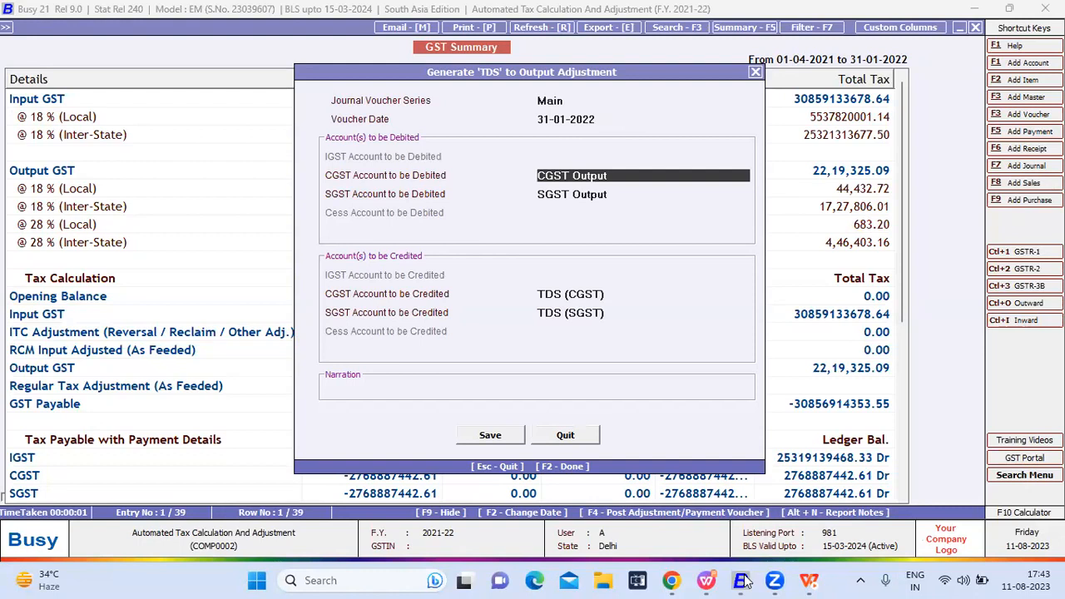
{"action": "key", "text": "Return"}
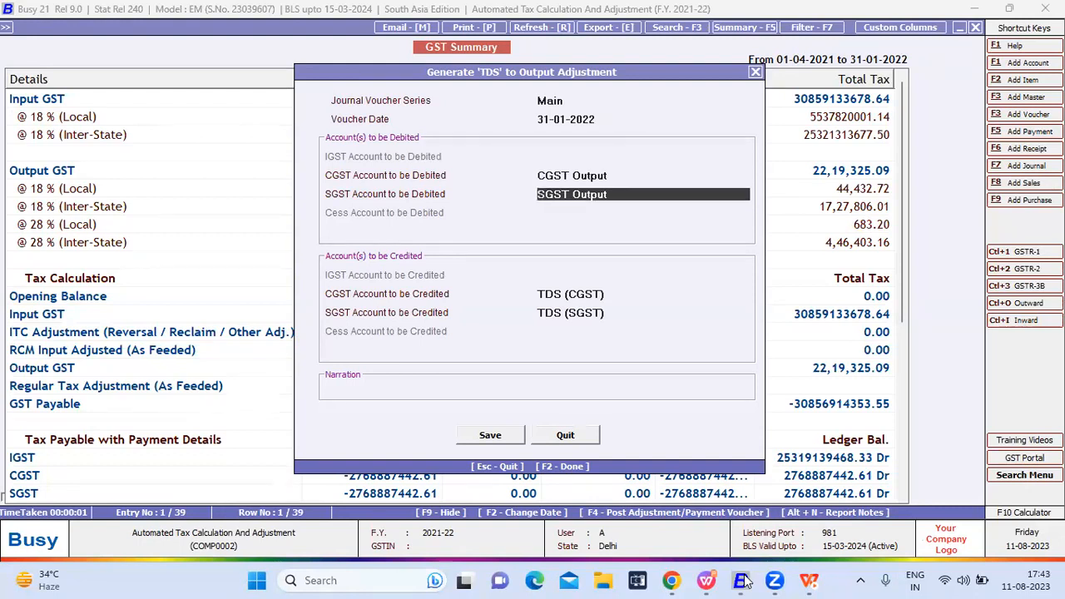
{"action": "key", "text": "Return"}
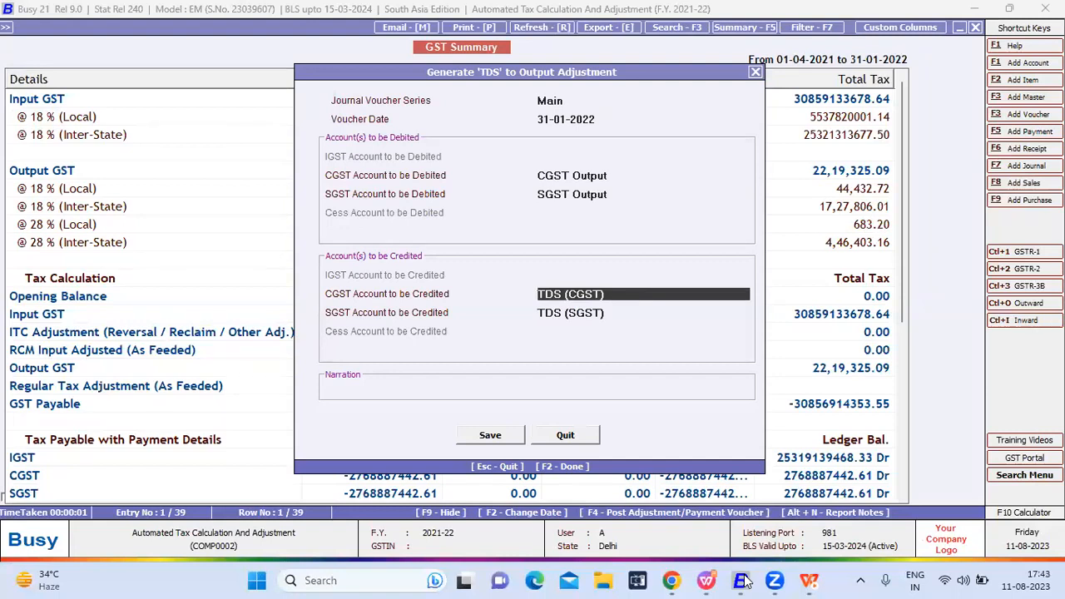
{"action": "key", "text": "Return"}
{"action": "key", "text": "Return"}
{"action": "key", "text": "Return"}
{"action": "key", "text": "Return"}
Check the generated journal voucher's header and its CGST Output and SGST Output debit entries.
{"action": "key", "text": "Return"}
{"action": "key", "text": "Return"}
{"action": "key", "text": "Return"}
{"action": "key", "text": "Return"}
{"action": "key", "text": "Return"}
{"action": "key", "text": "Return"}
{"action": "key", "text": "Return"}
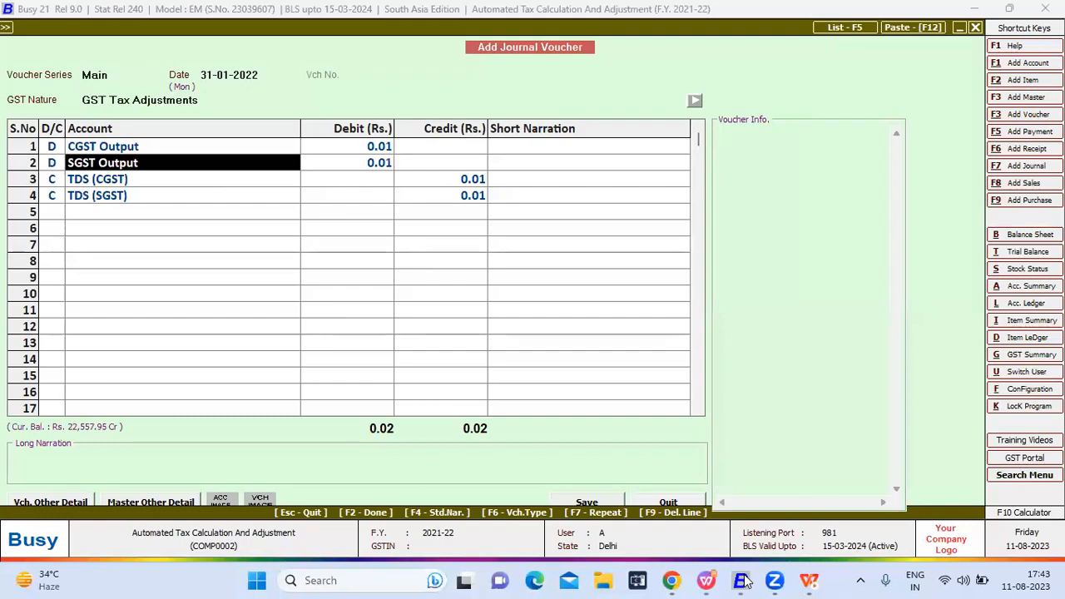
{"action": "key", "text": "Return"}
Accept TDS to Output Adjustment with period ending 31-01-2022 as the GST adjustment details, and save the journal voucher.
{"action": "key", "text": "F2"}
{"action": "key", "text": "Return"}
{"action": "key", "text": "Return"}
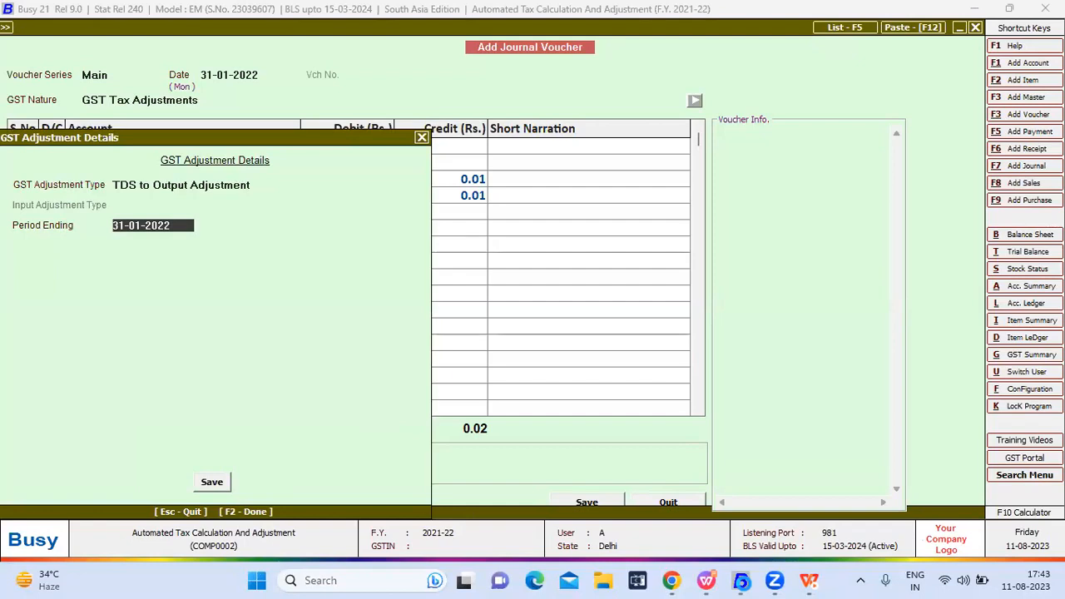
{"action": "key", "text": "Return"}
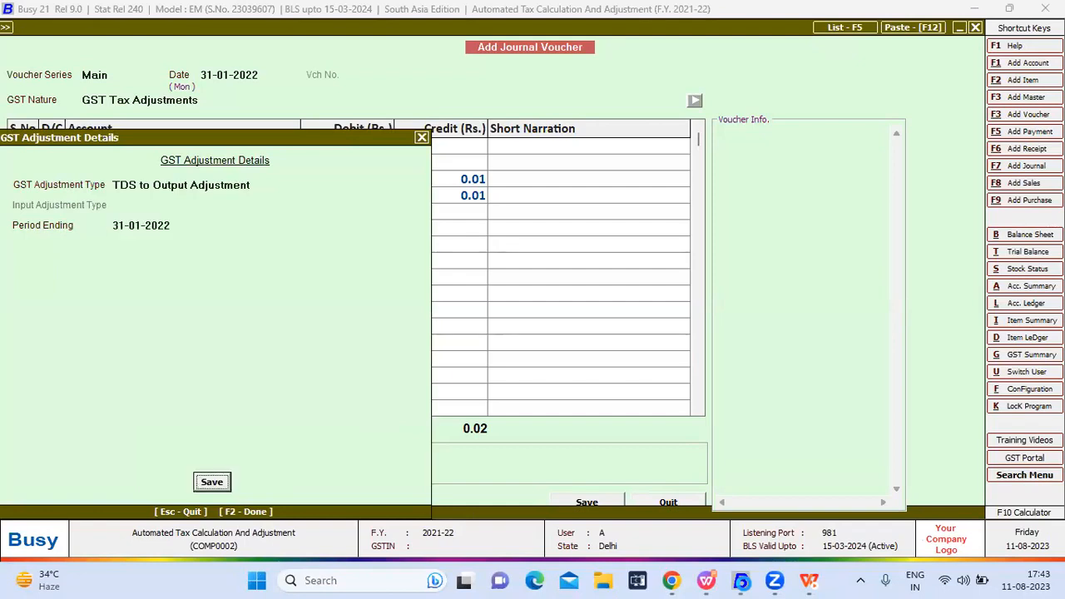
{"action": "key", "text": "Return"}
{"action": "key", "text": "Return"}
{"action": "key", "text": "F2"}
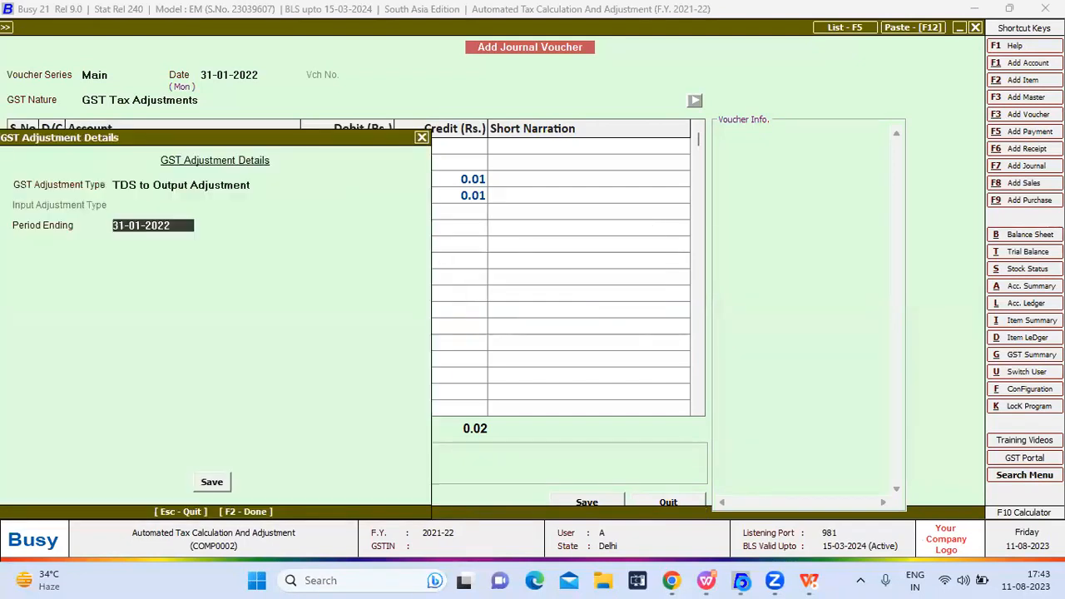
{"action": "key", "text": "F2"}
{"action": "key", "text": "Left"}
{"action": "key", "text": "Return"}
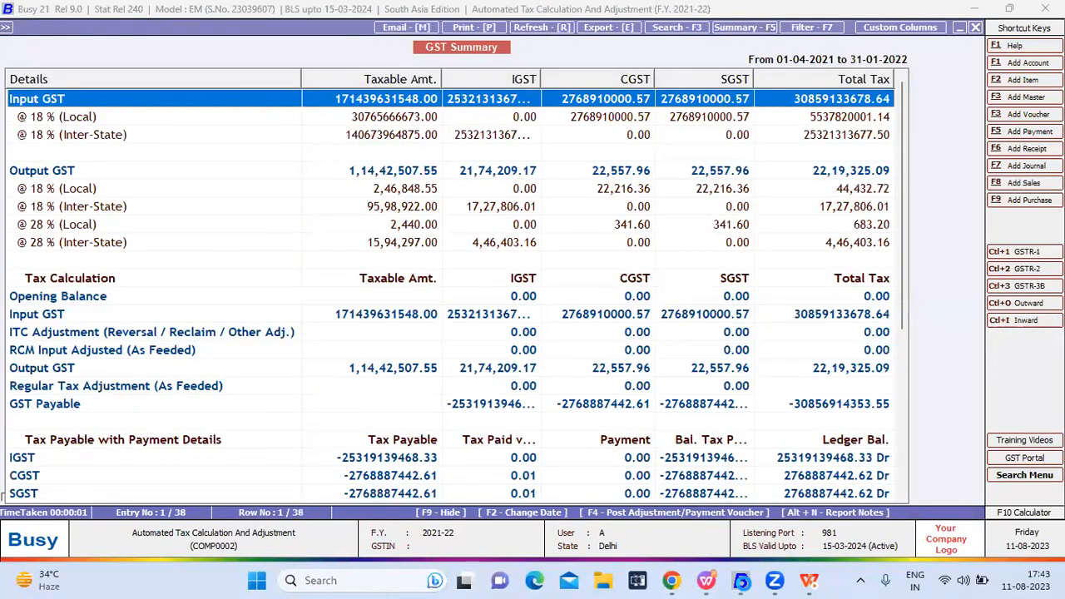
{"action": "key", "text": "F3"}
{"action": "key", "text": "Escape"}
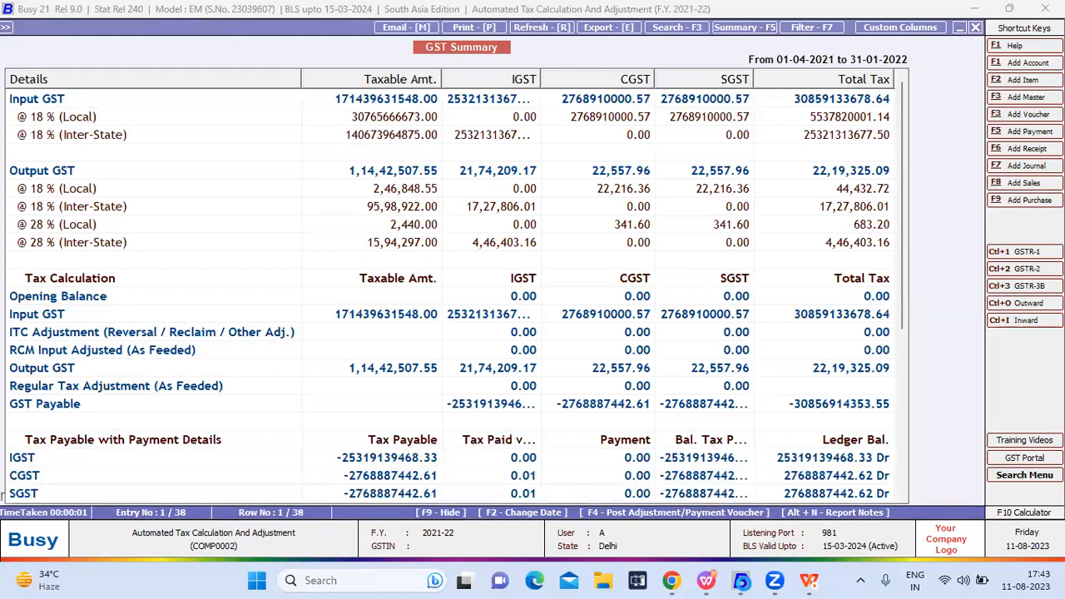
{"action": "key", "text": "F4"}
{"action": "key", "text": "Tab"}
{"action": "key", "text": "Tab"}
{"action": "key", "text": "Tab"}
{"action": "key", "text": "Tab"}
{"action": "key", "text": "Tab"}
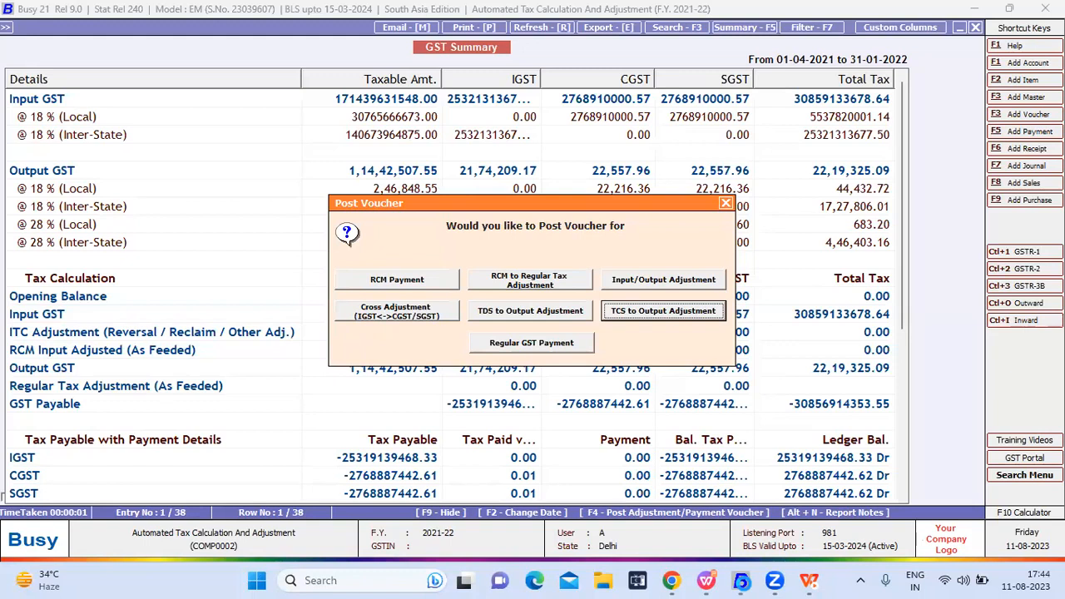
{"action": "key", "text": "Escape"}
{"action": "key", "text": "Escape"}
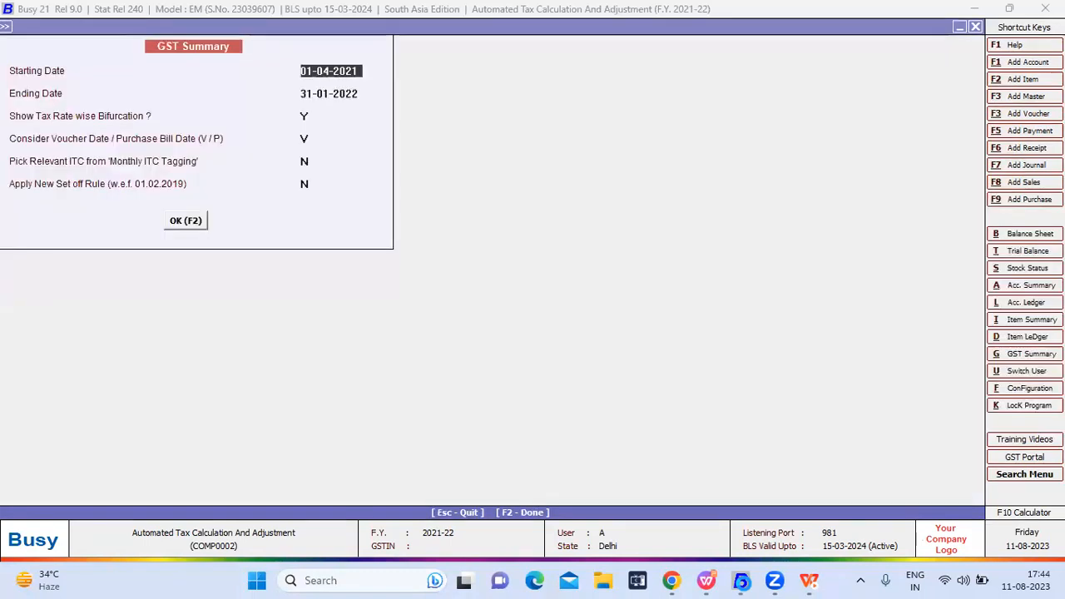
List the journal vouchers of all series for 01-04-2021 to 31-01-2022.
{"action": "key", "text": "Escape"}
{"action": "key", "text": "Left"}
{"action": "key", "text": "Return"}
{"action": "key", "text": "Return"}
{"action": "key", "text": "Return"}
{"action": "key", "text": "F2"}
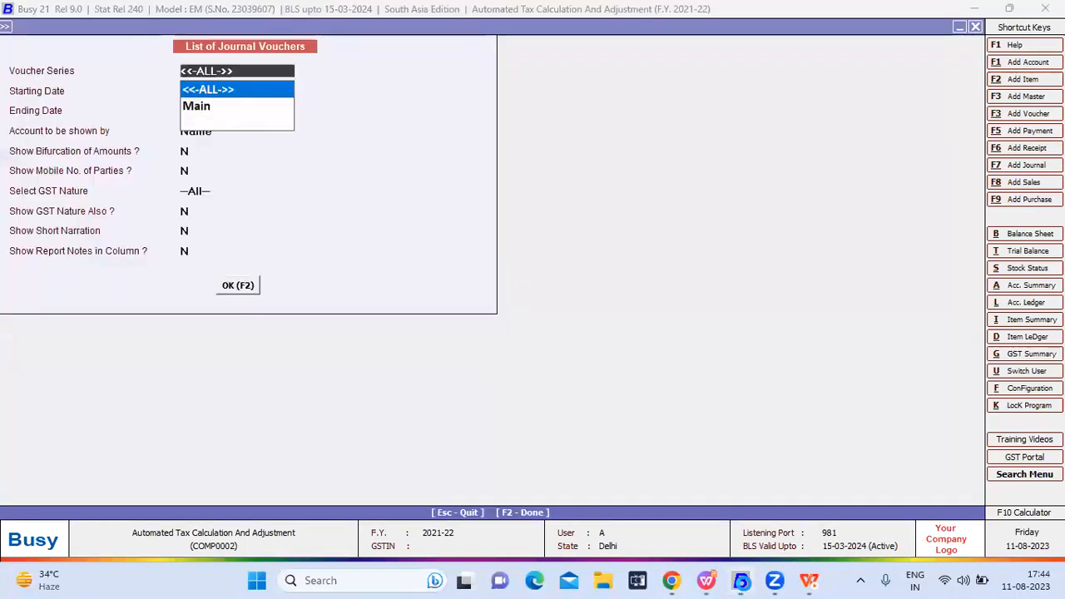
Open the 30-04-2021 journal voucher that credits Flipkart and debits the TCS accounts.
{"action": "key", "text": "Down"}
{"action": "key", "text": "Down"}
{"action": "key", "text": "Down"}
{"action": "key", "text": "Down"}
{"action": "key", "text": "Down"}
{"action": "key", "text": "Down"}
{"action": "key", "text": "Down"}
{"action": "key", "text": "Down"}
{"action": "key", "text": "Down"}
{"action": "key", "text": "Down"}
{"action": "key", "text": "Up"}
{"action": "key", "text": "Up"}
{"action": "key", "text": "Up"}
{"action": "key", "text": "Up"}
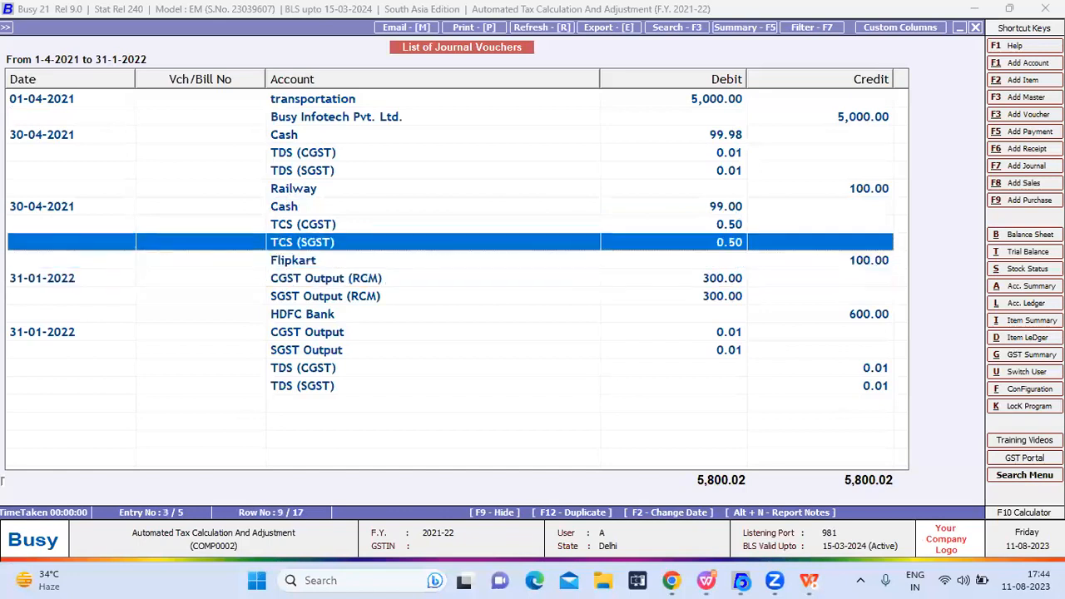
{"action": "key", "text": "Return"}
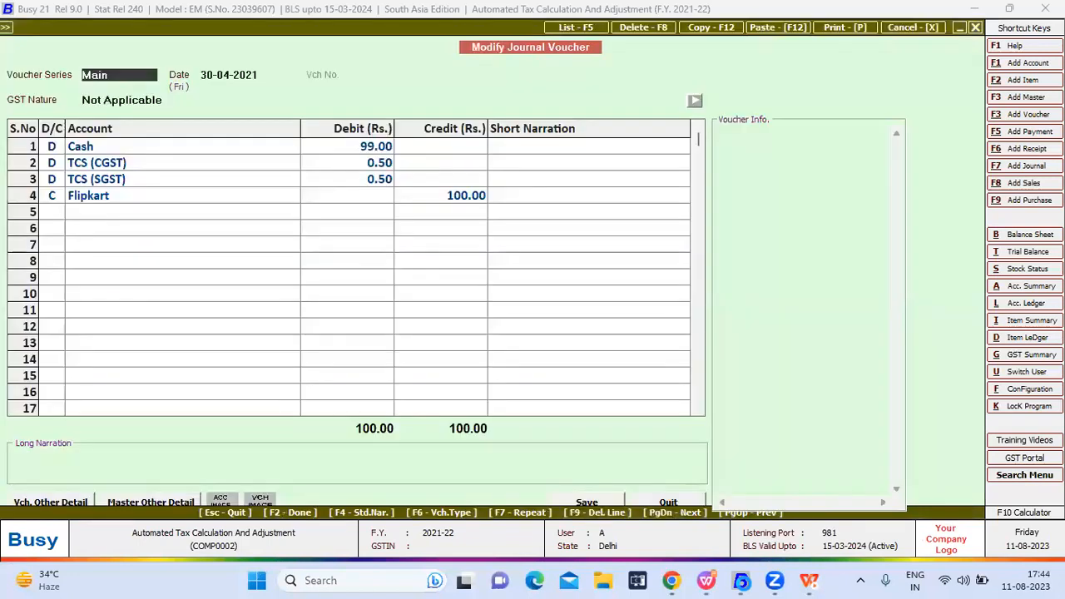
Review the Flipkart voucher's header and its Cash, TCS (CGST) and TCS (SGST) debit entries.
{"action": "key", "text": "Return"}
{"action": "key", "text": "Return"}
{"action": "key", "text": "Return"}
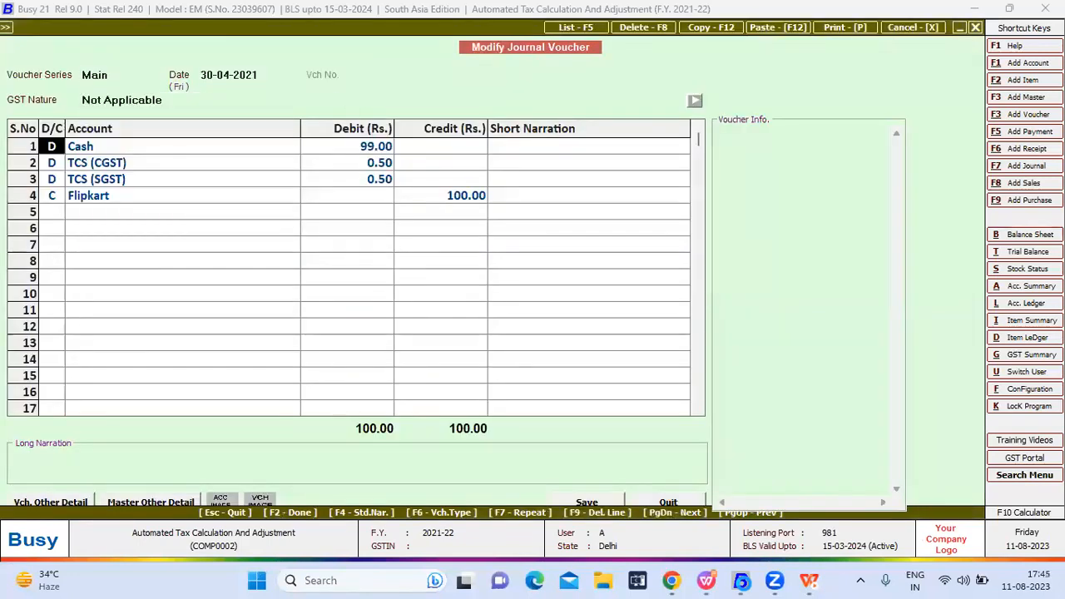
{"action": "key", "text": "Return"}
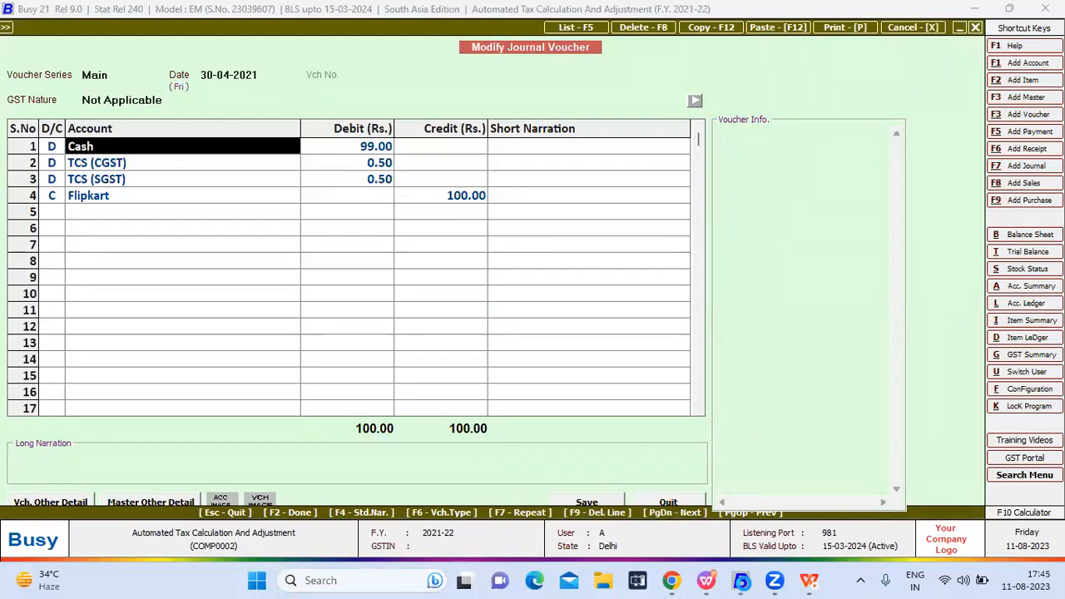
{"action": "key", "text": "Return"}
{"action": "key", "text": "Return"}
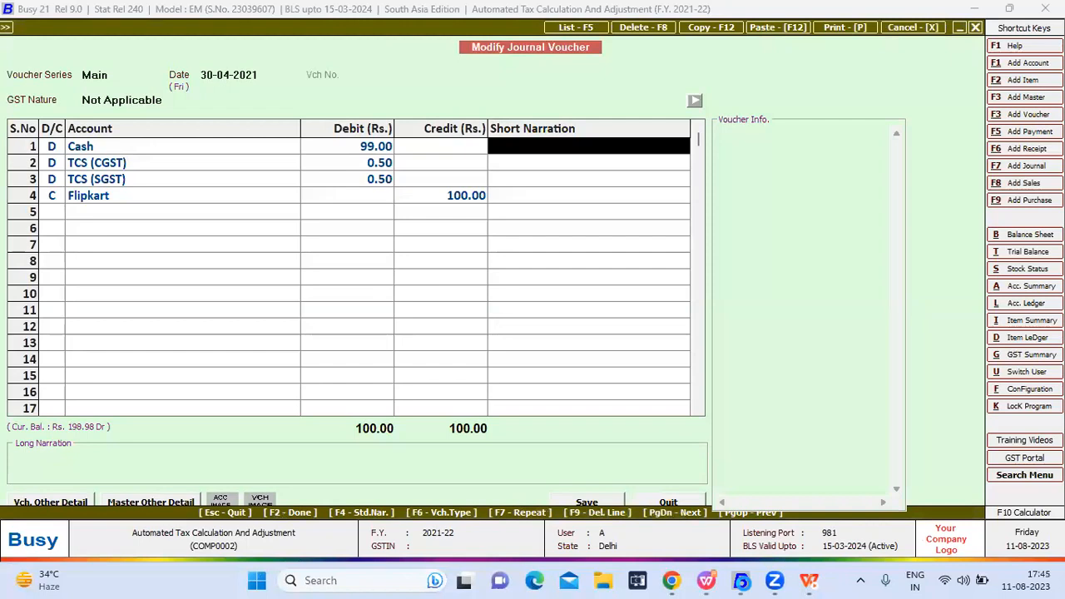
{"action": "key", "text": "Return"}
{"action": "key", "text": "Return"}
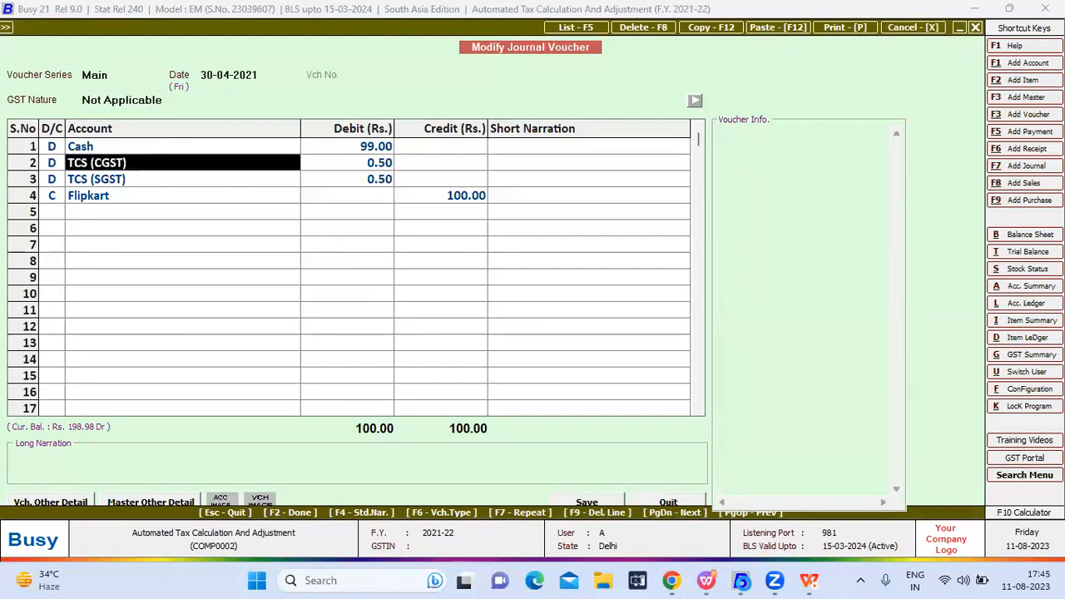
{"action": "key", "text": "Return"}
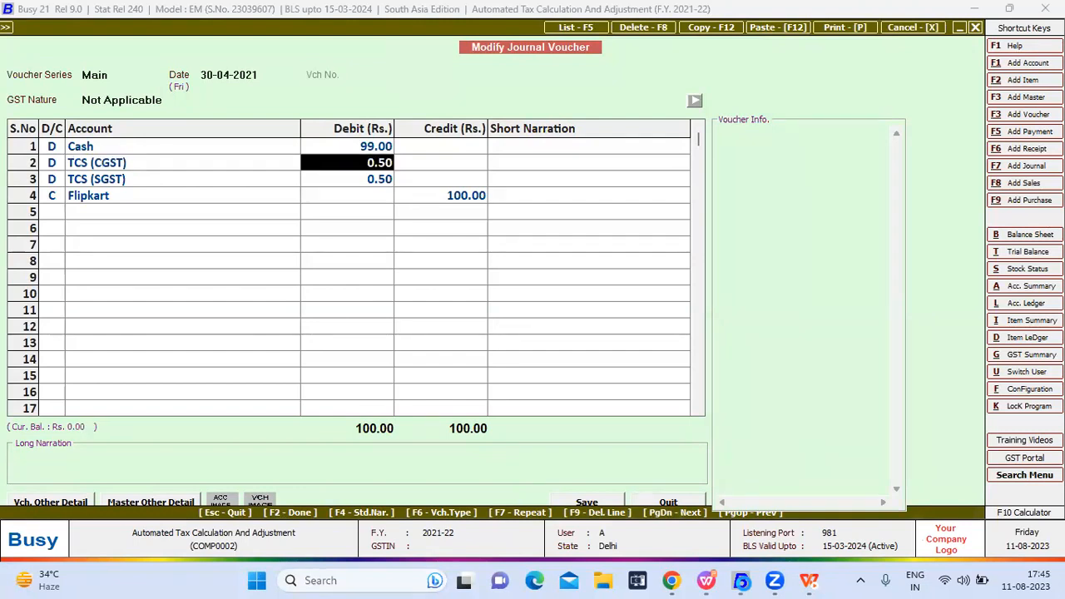
{"action": "key", "text": "Return"}
{"action": "key", "text": "Return"}
{"action": "key", "text": "Return"}
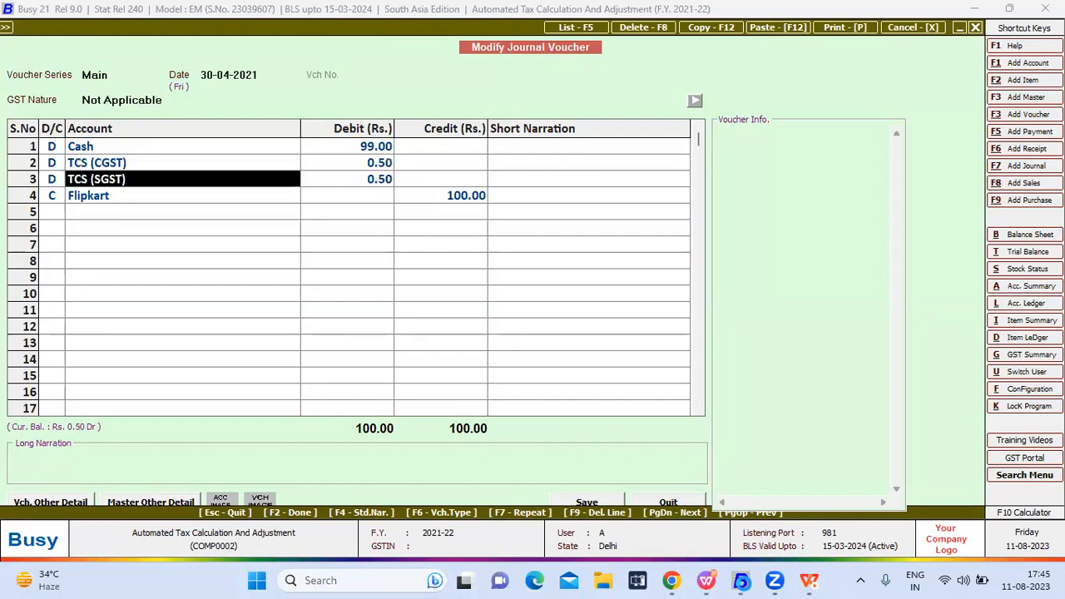
{"action": "key", "text": "Return"}
{"action": "key", "text": "Return"}
{"action": "key", "text": "Return"}
{"action": "key", "text": "Return"}
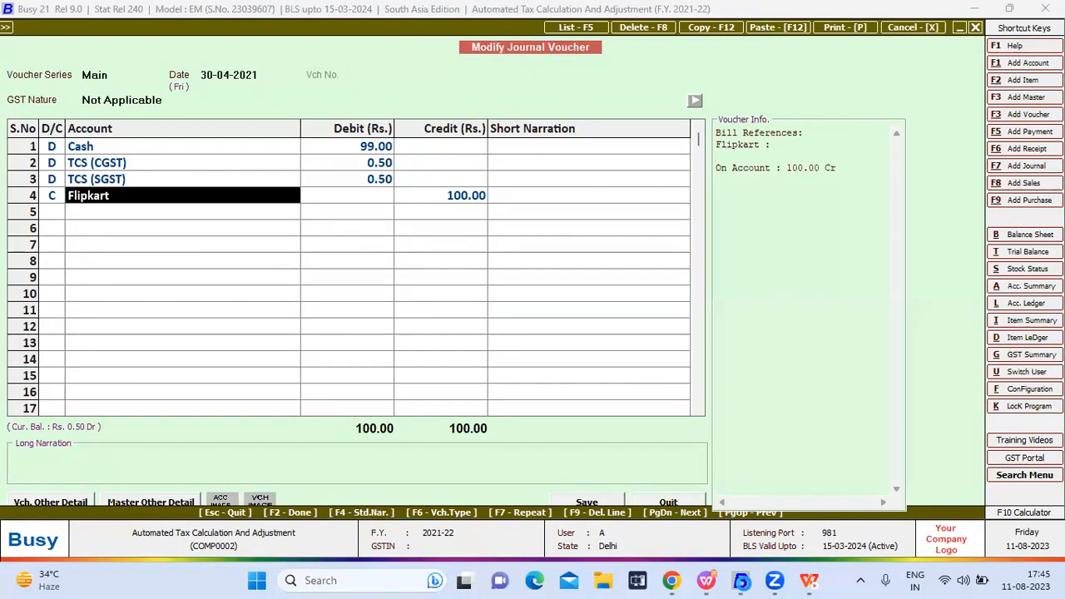
Examine the Flipkart account's master details from the voucher's credit entry, and return to the voucher without saving the master.
{"action": "key", "text": "alt+m"}
{"action": "key", "text": "Return"}
{"action": "key", "text": "Return"}
{"action": "key", "text": "Return"}
{"action": "key", "text": "Return"}
{"action": "key", "text": "Return"}
{"action": "key", "text": "Return"}
{"action": "key", "text": "Return"}
{"action": "key", "text": "Return"}
{"action": "key", "text": "Return"}
{"action": "key", "text": "Return"}
{"action": "key", "text": "Return"}
{"action": "key", "text": "Return"}
{"action": "key", "text": "Return"}
{"action": "key", "text": "Return"}
{"action": "key", "text": "Escape"}
{"action": "key", "text": "Return"}
{"action": "key", "text": "Return"}
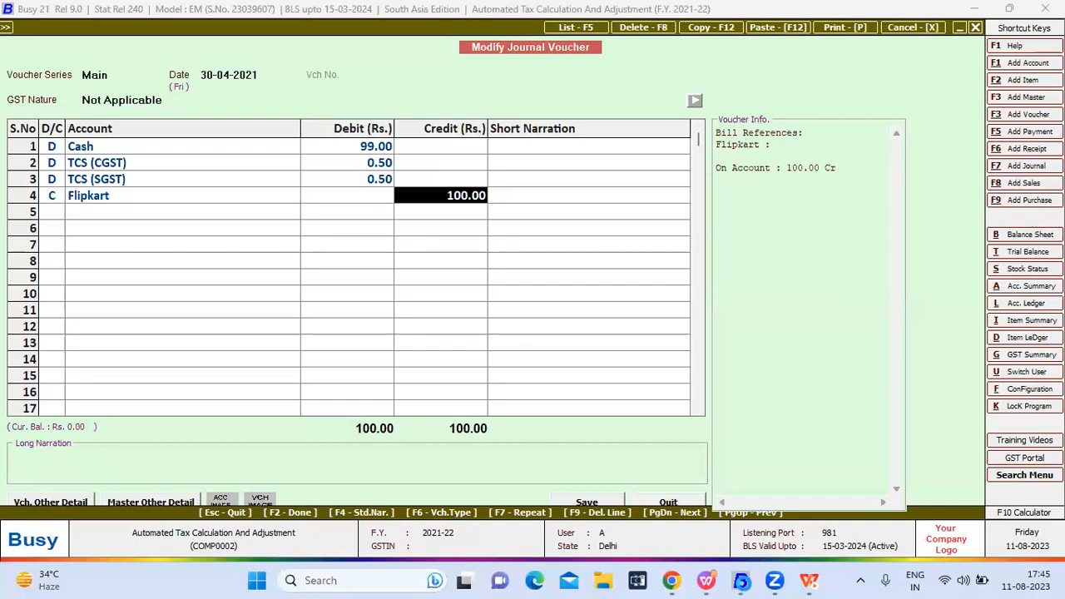
Check the Flipkart credit entry, and close the voucher and the journal voucher list.
{"action": "key", "text": "Return"}
{"action": "key", "text": "Escape"}
{"action": "key", "text": "Return"}
{"action": "key", "text": "Return"}
{"action": "key", "text": "Return"}
{"action": "key", "text": "Escape"}
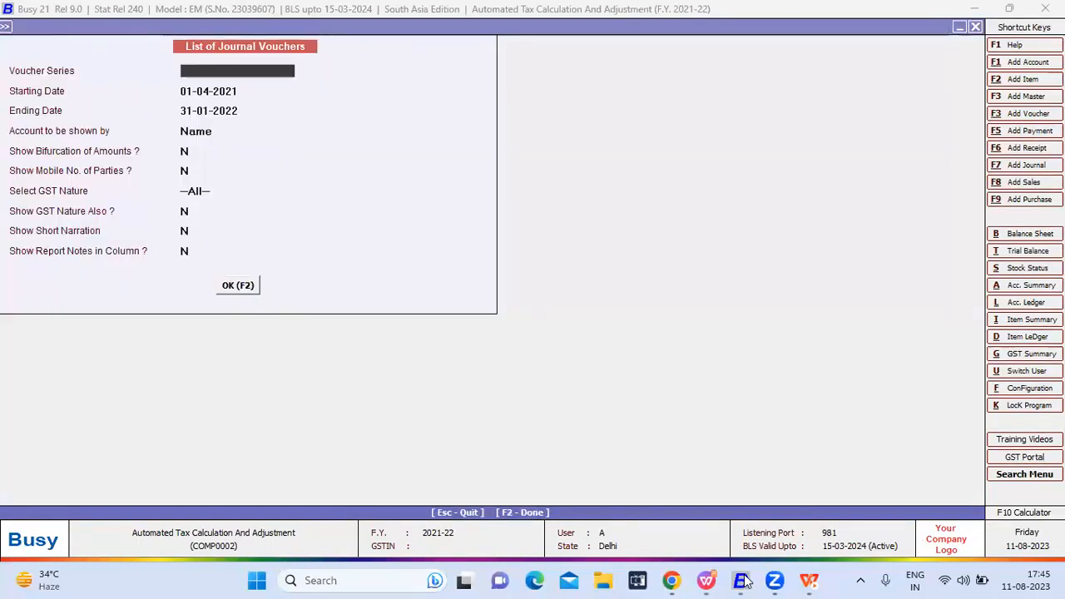
{"action": "key", "text": "Escape"}
Generate the GST Summary for 01-04-2021 to 31-01-2022 and choose to post a TCS to Output Adjustment voucher.
{"action": "key", "text": "Right"}
{"action": "key", "text": "Right"}
{"action": "key", "text": "Escape"}
{"action": "key", "text": "Right"}
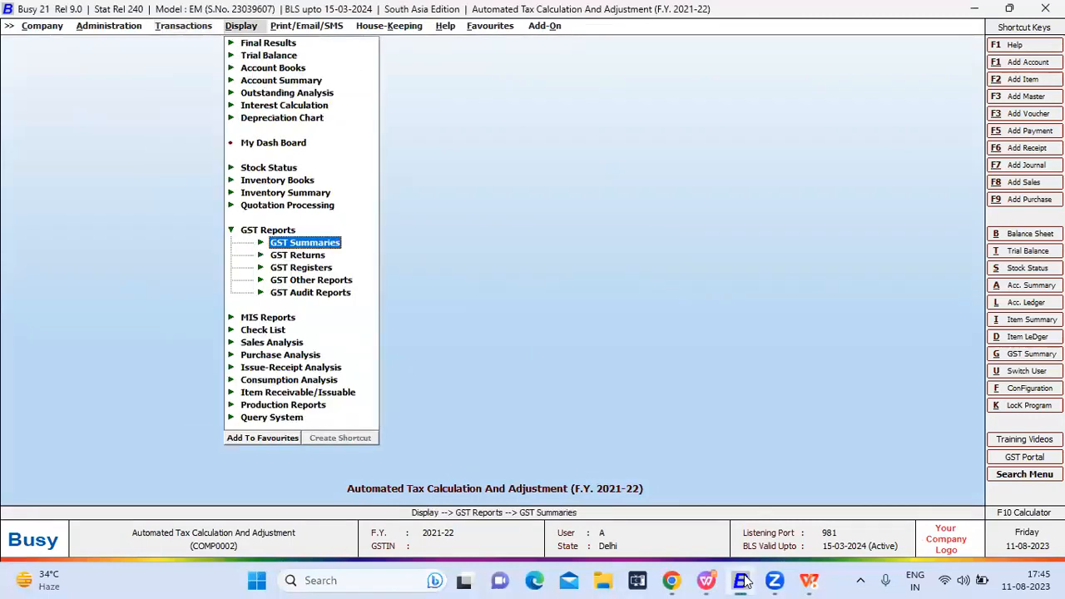
{"action": "key", "text": "Return"}
{"action": "key", "text": "Return"}
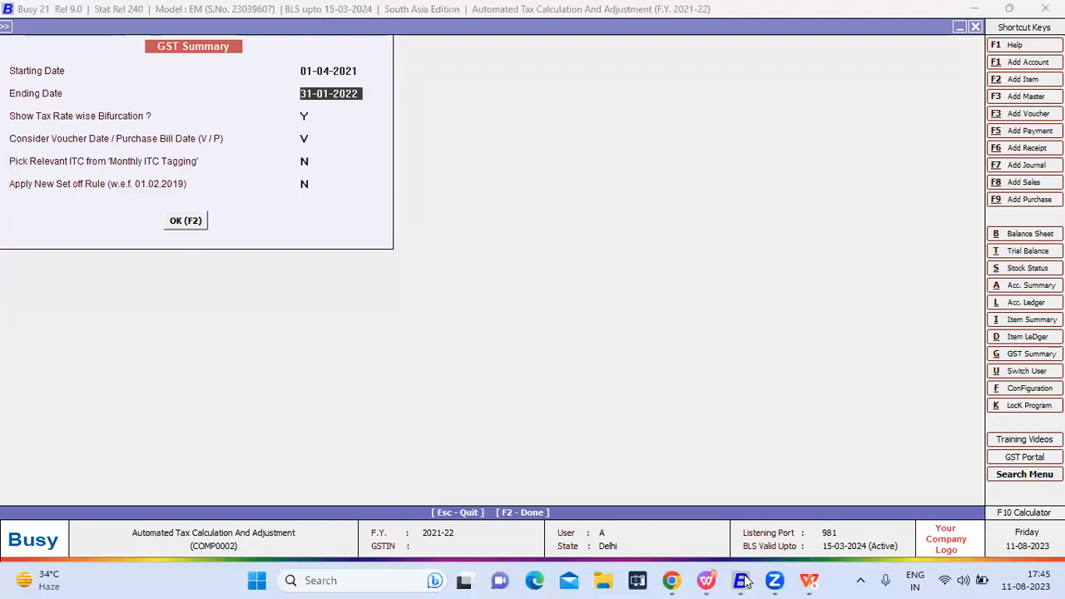
{"action": "key", "text": "F2"}
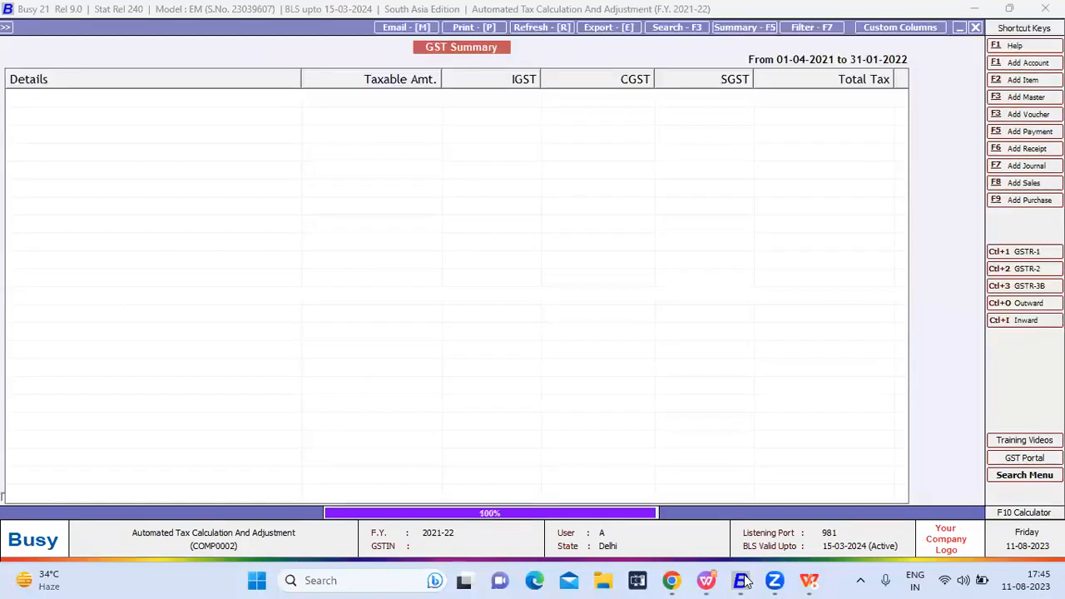
{"action": "key", "text": "F4"}
{"action": "key", "text": "Right"}
{"action": "key", "text": "Right"}
{"action": "key", "text": "Right"}
{"action": "key", "text": "Right"}
{"action": "key", "text": "Right"}
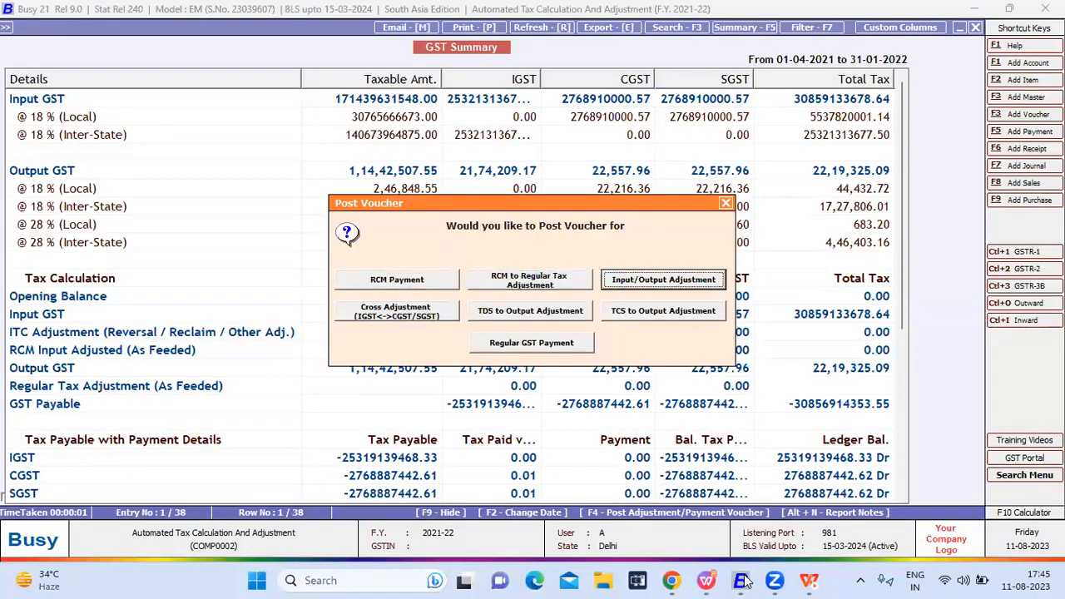
{"action": "key", "text": "Return"}
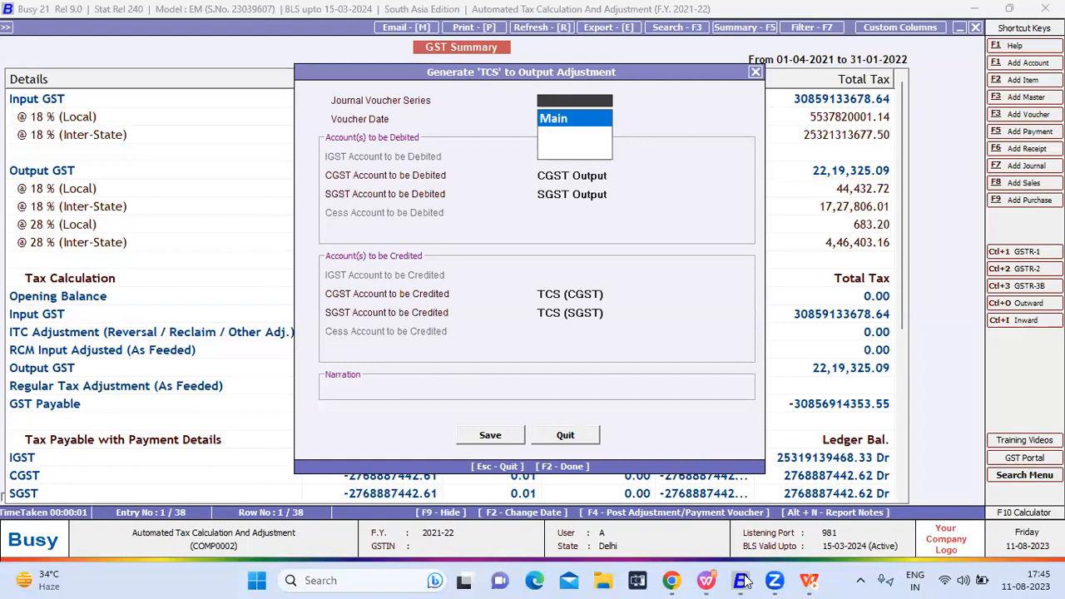
Generate the adjustment in series Main dated 31-01-2022, debiting CGST Output and SGST Output and crediting TCS (CGST) and TCS (SGST).
{"action": "key", "text": "Return"}
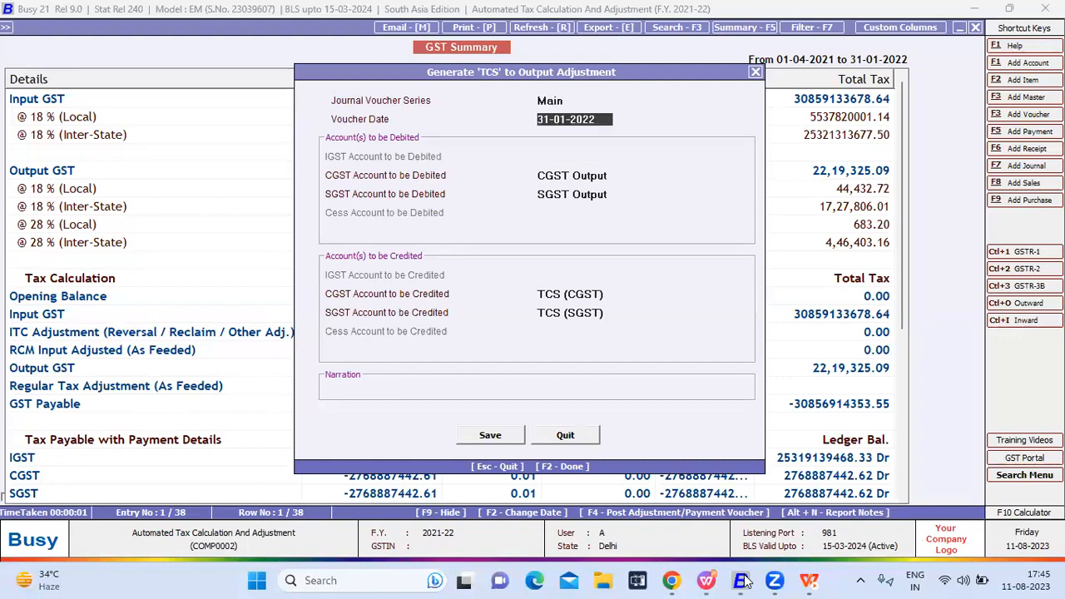
{"action": "key", "text": "Return"}
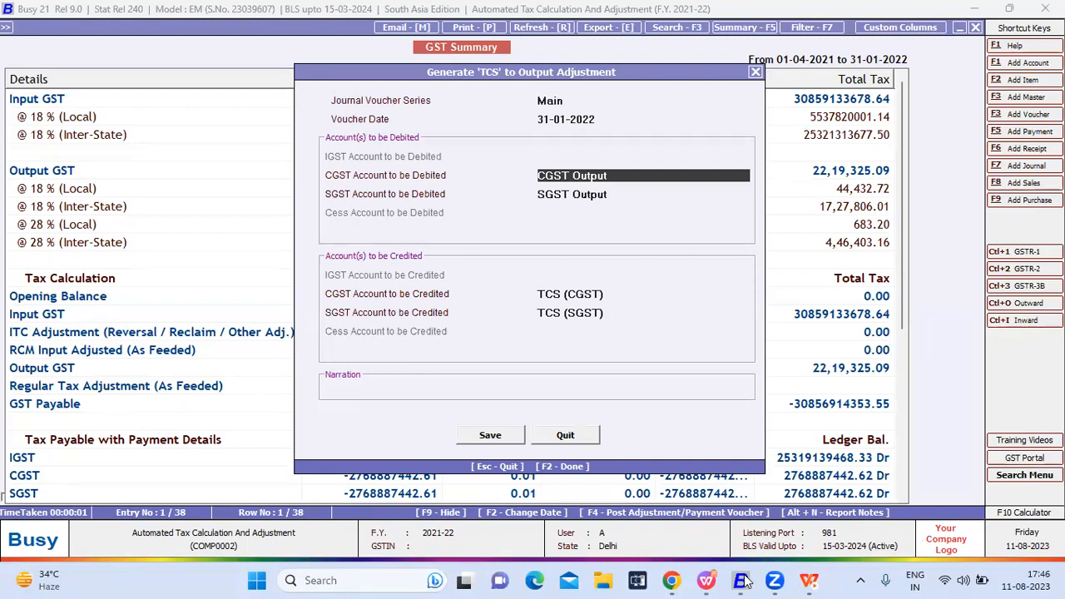
{"action": "key", "text": "Return"}
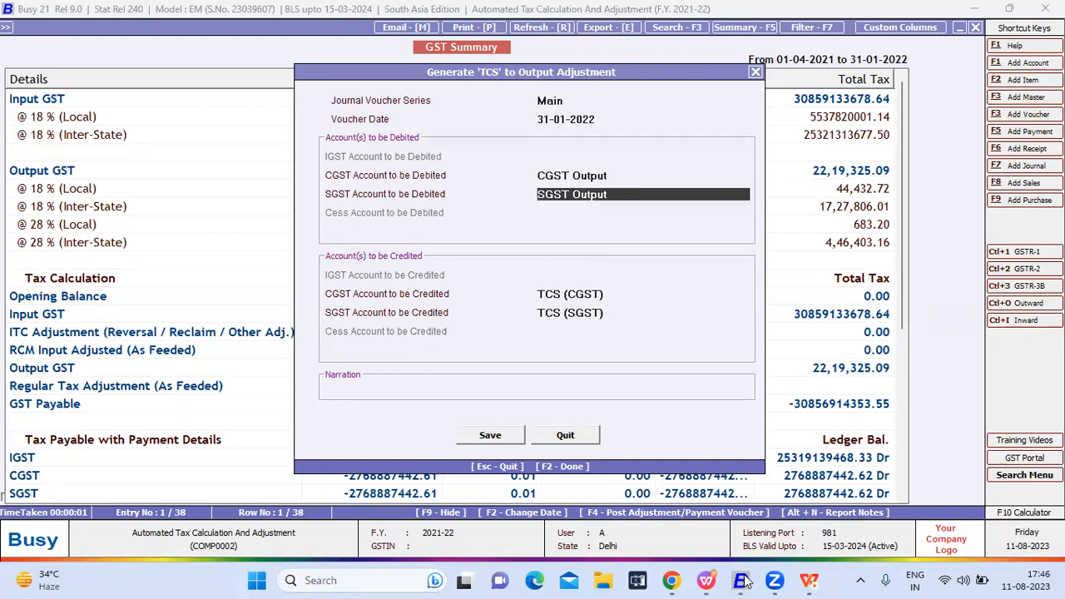
{"action": "key", "text": "Return"}
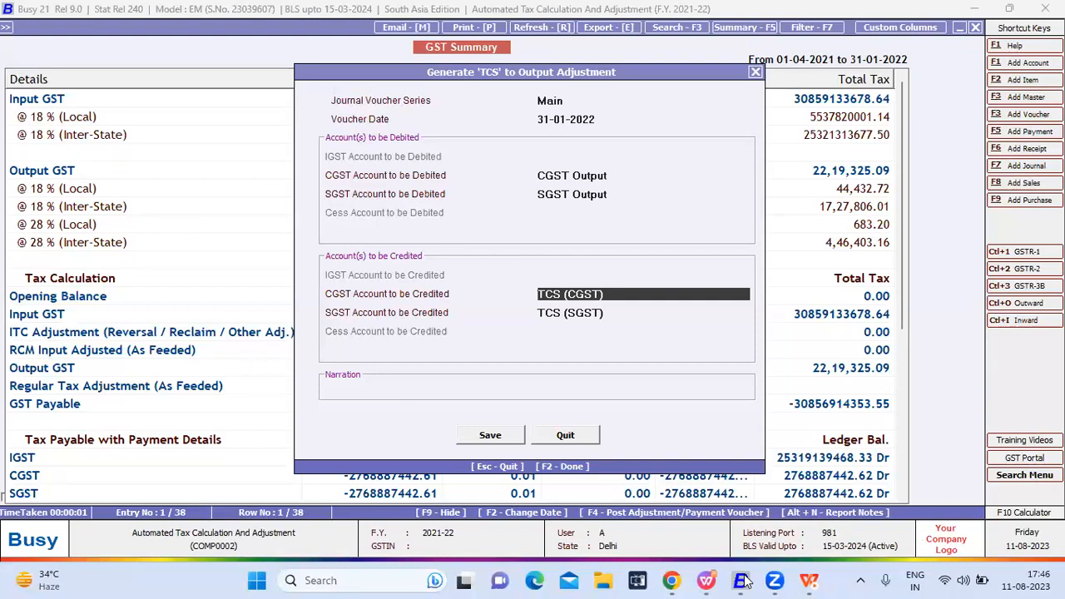
{"action": "key", "text": "Return"}
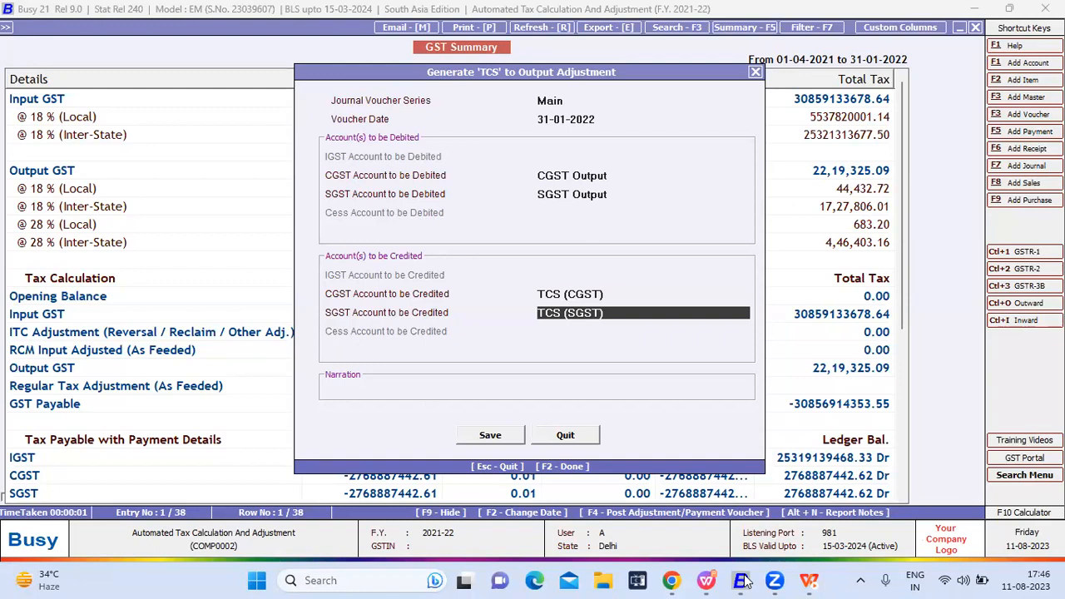
{"action": "key", "text": "Return"}
{"action": "key", "text": "Return"}
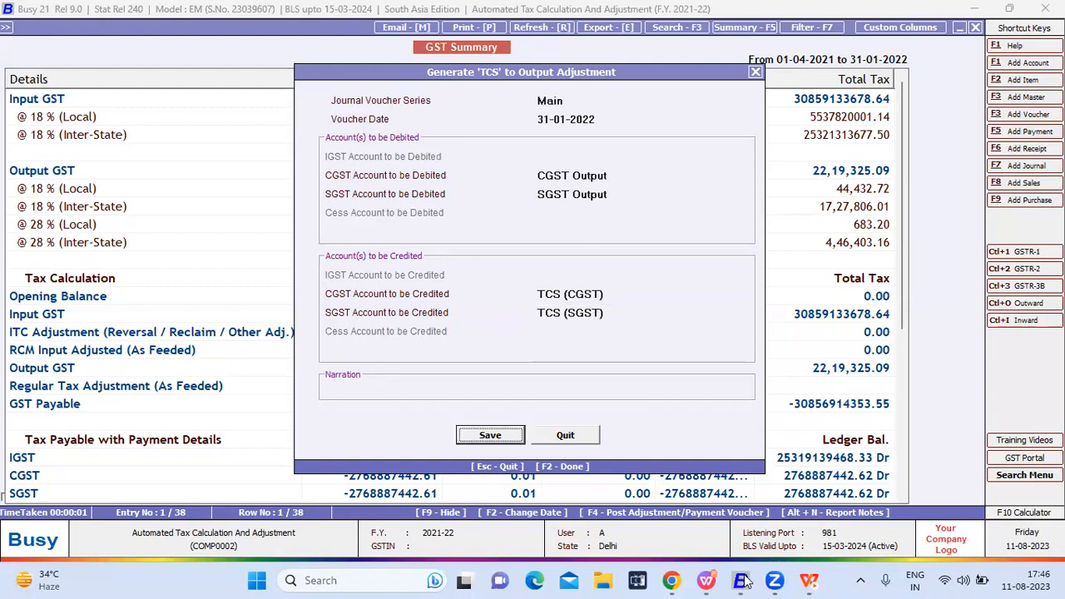
{"action": "key", "text": "Return"}
{"action": "key", "text": "Return"}
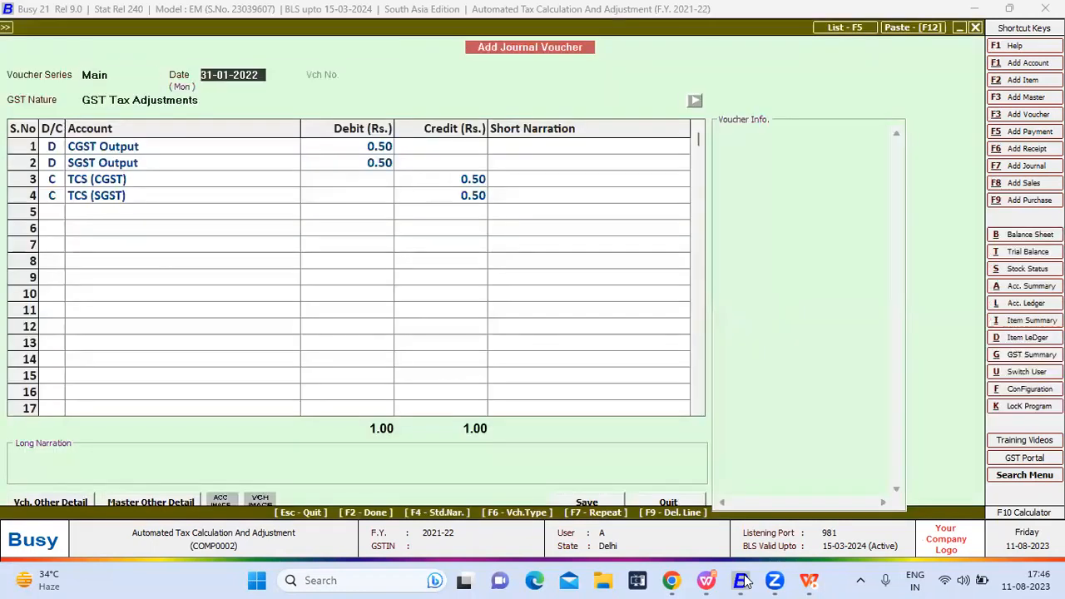
Check the generated journal voucher's GST Tax Adjustments nature and its output tax debit and TCS credit entries.
{"action": "key", "text": "Return"}
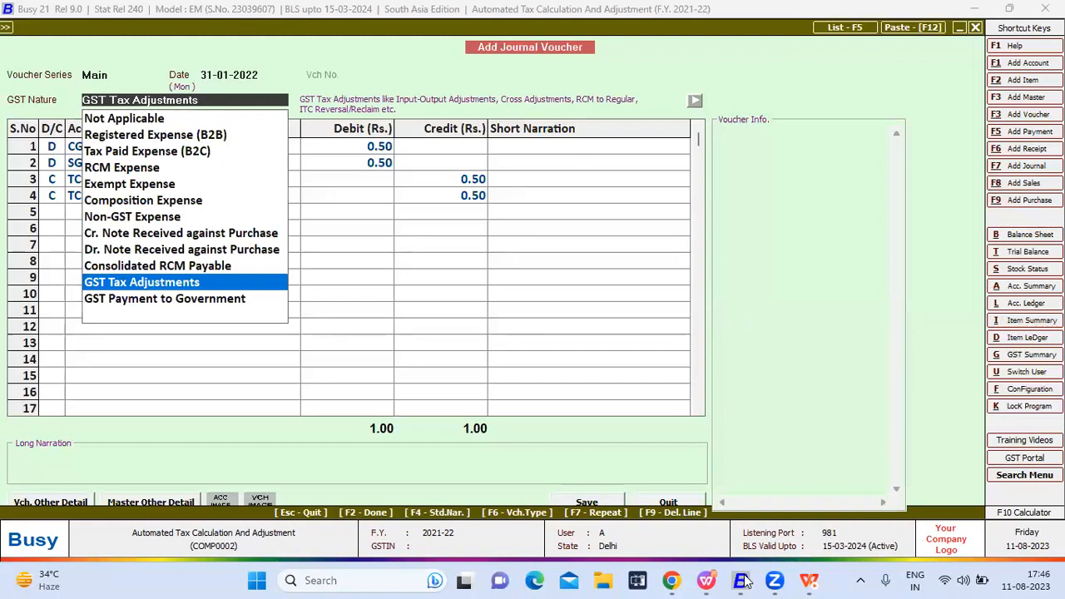
{"action": "key", "text": "Return"}
{"action": "key", "text": "Return"}
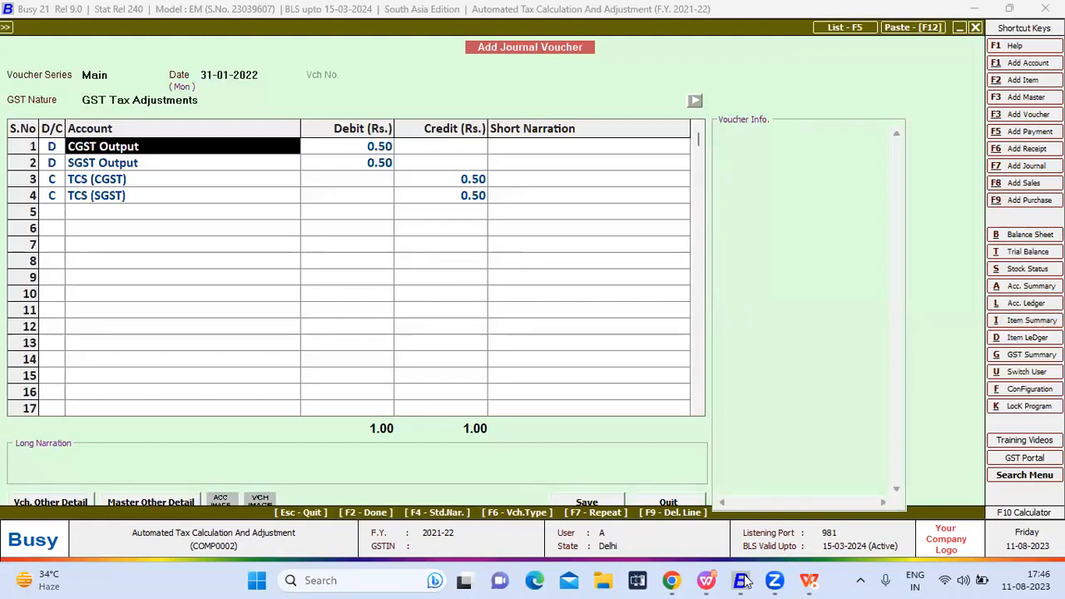
{"action": "key", "text": "Return"}
{"action": "key", "text": "Return"}
{"action": "key", "text": "Return"}
{"action": "key", "text": "Return"}
{"action": "key", "text": "Return"}
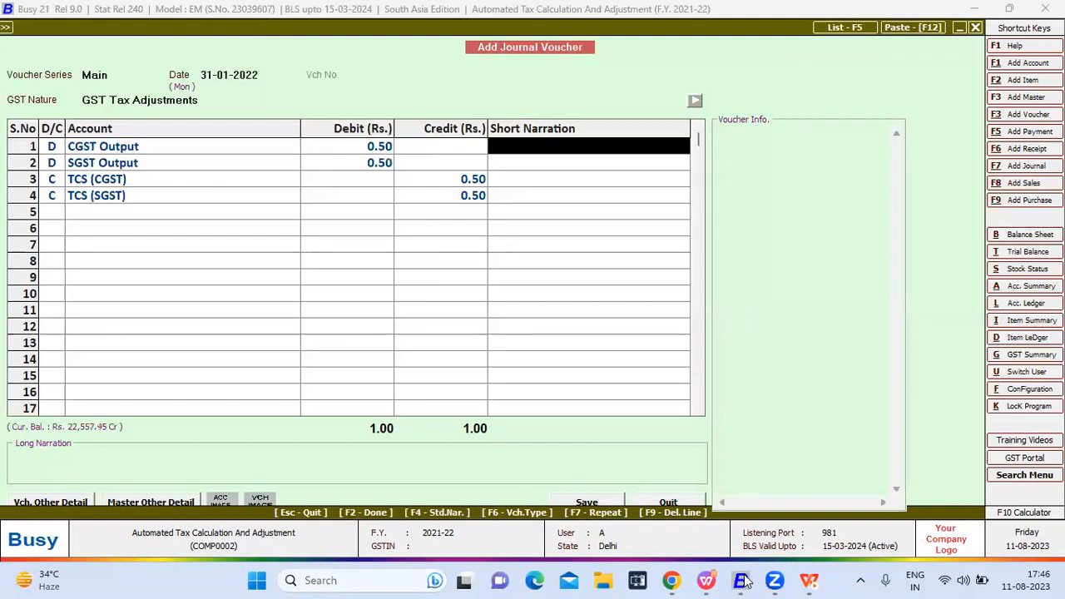
{"action": "key", "text": "Return"}
{"action": "key", "text": "Return"}
{"action": "key", "text": "Return"}
{"action": "key", "text": "Return"}
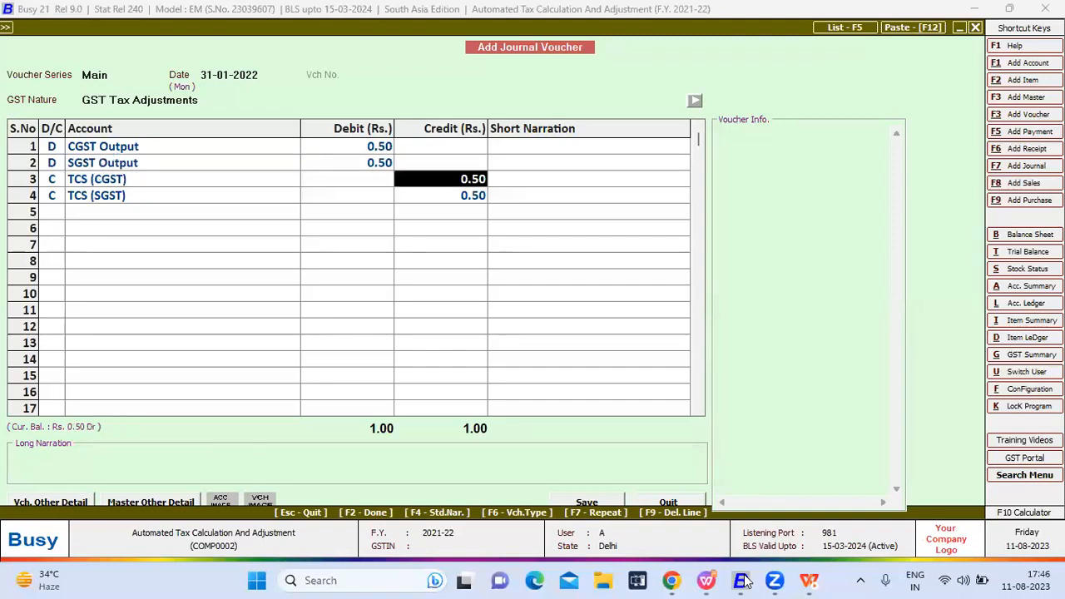
{"action": "key", "text": "Return"}
{"action": "key", "text": "Return"}
{"action": "key", "text": "Return"}
{"action": "key", "text": "Return"}
{"action": "key", "text": "Return"}
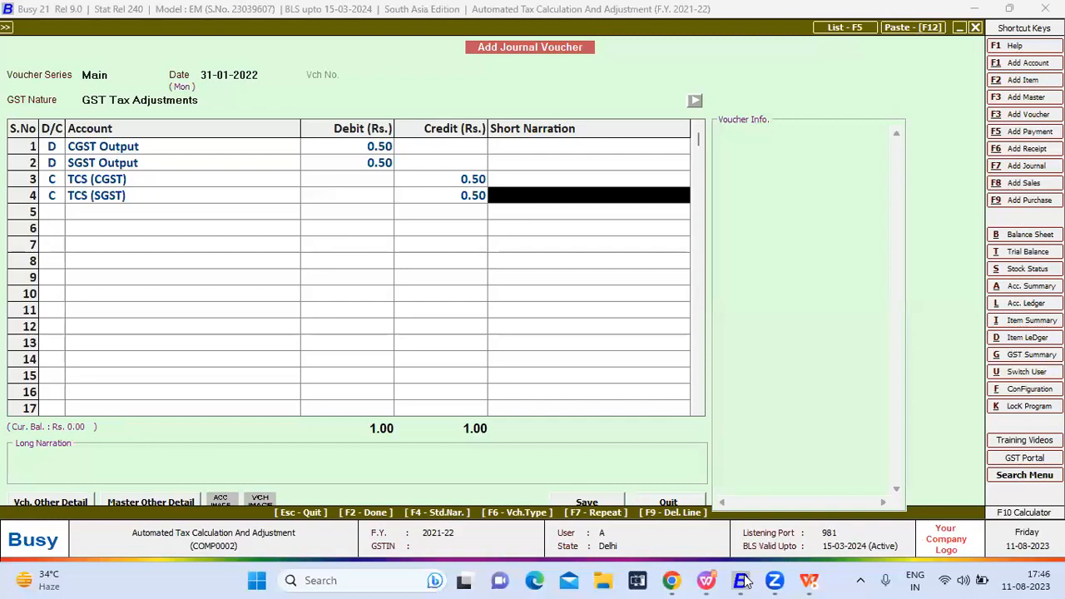
Accept TCS to Output Adjustment with period ending 31-01-2022 as the GST adjustment details, and save the journal voucher.
{"action": "key", "text": "Return"}
{"action": "key", "text": "Return"}
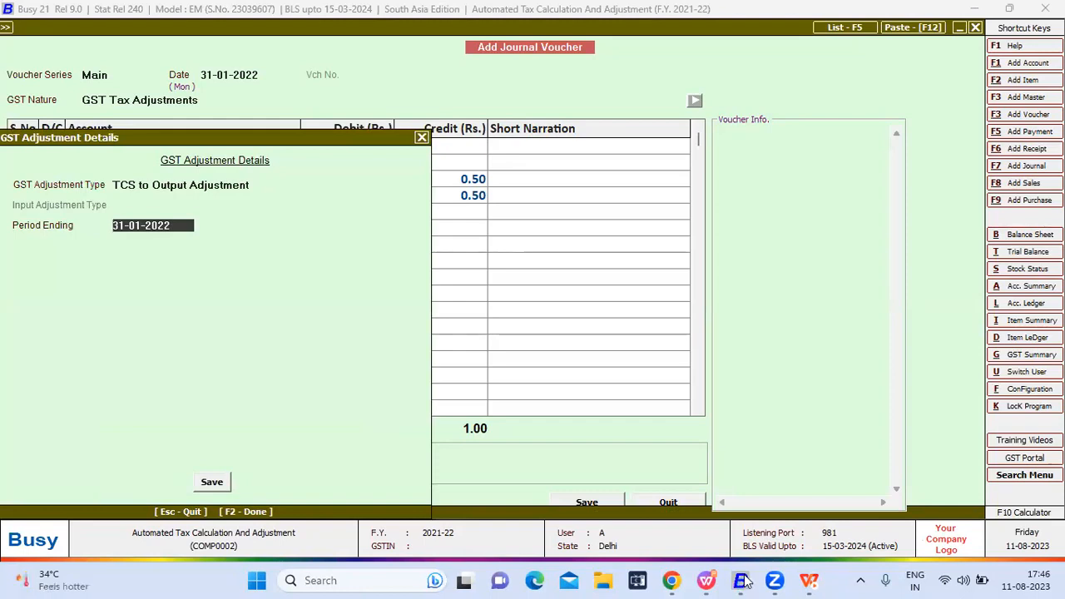
{"action": "key", "text": "Return"}
{"action": "key", "text": "Return"}
{"action": "key", "text": "Left"}
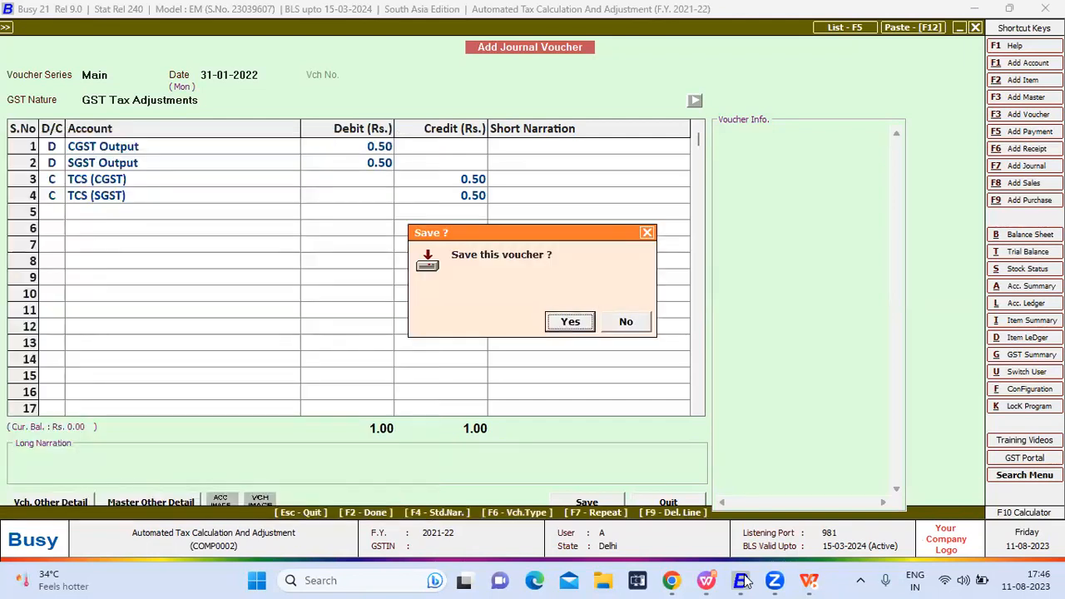
{"action": "key", "text": "Return"}
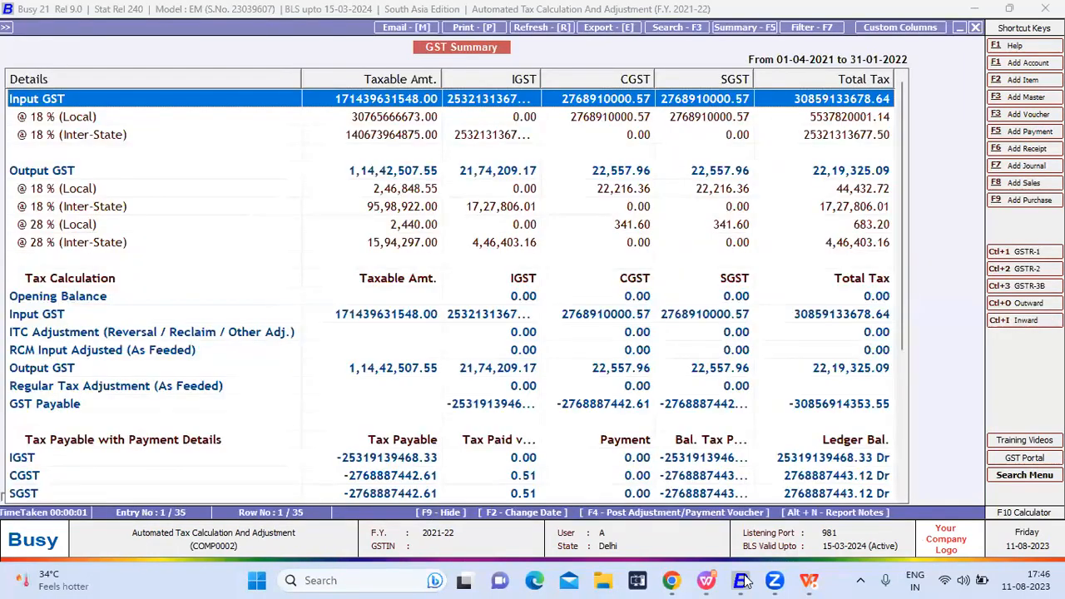
Choose to post a Regular GST Payment voucher from the GST Summary.
{"action": "key", "text": "F4"}
{"action": "key", "text": "Right"}
{"action": "key", "text": "Right"}
{"action": "key", "text": "Right"}
{"action": "key", "text": "Right"}
{"action": "key", "text": "Right"}
{"action": "key", "text": "Right"}
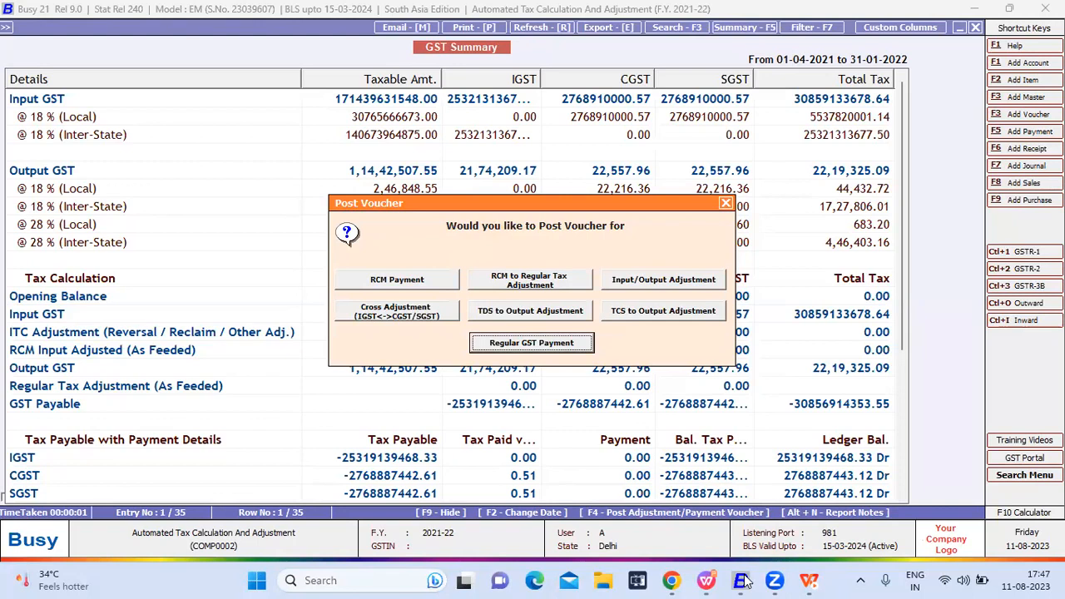
{"action": "key", "text": "Return"}
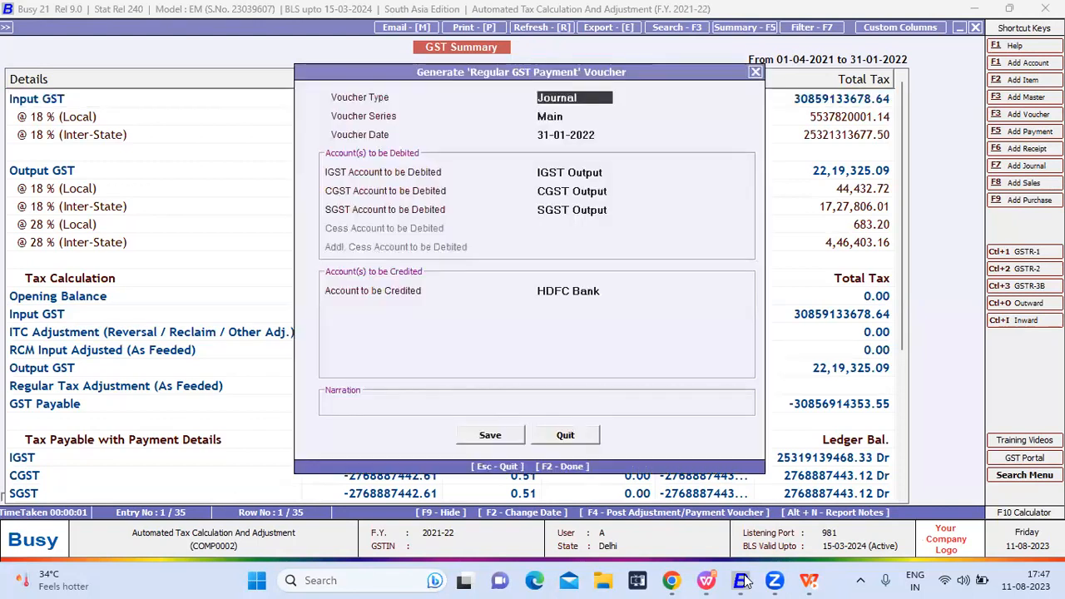
Generate the payment as a Main series Journal dated 31-01-2022, debiting IGST, CGST and SGST Output and crediting HDFC Bank.
{"action": "key", "text": "Return"}
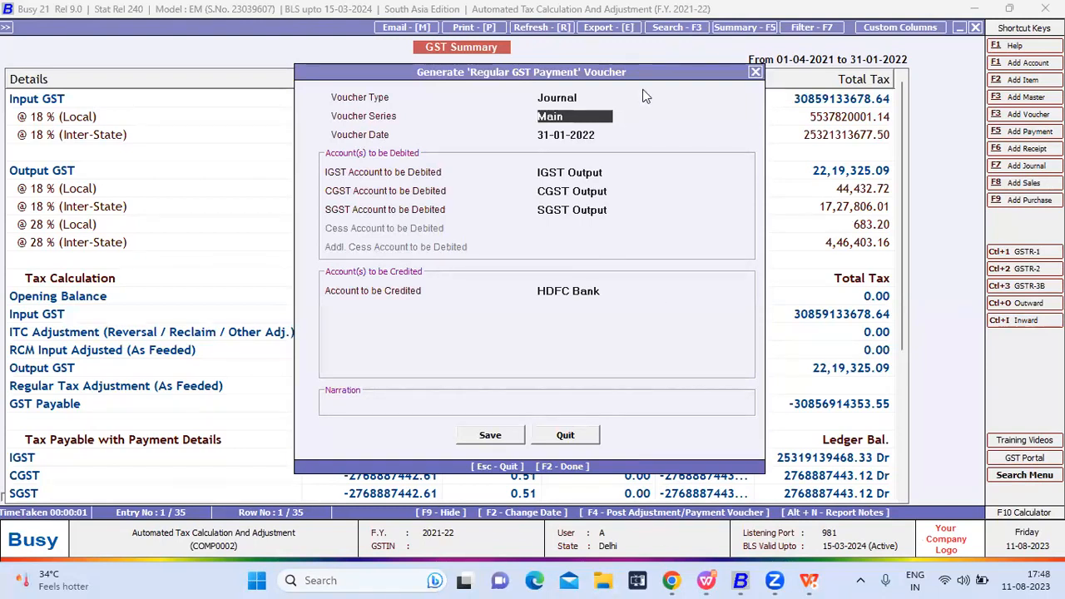
{"action": "key", "text": "Return"}
{"action": "key", "text": "Return"}
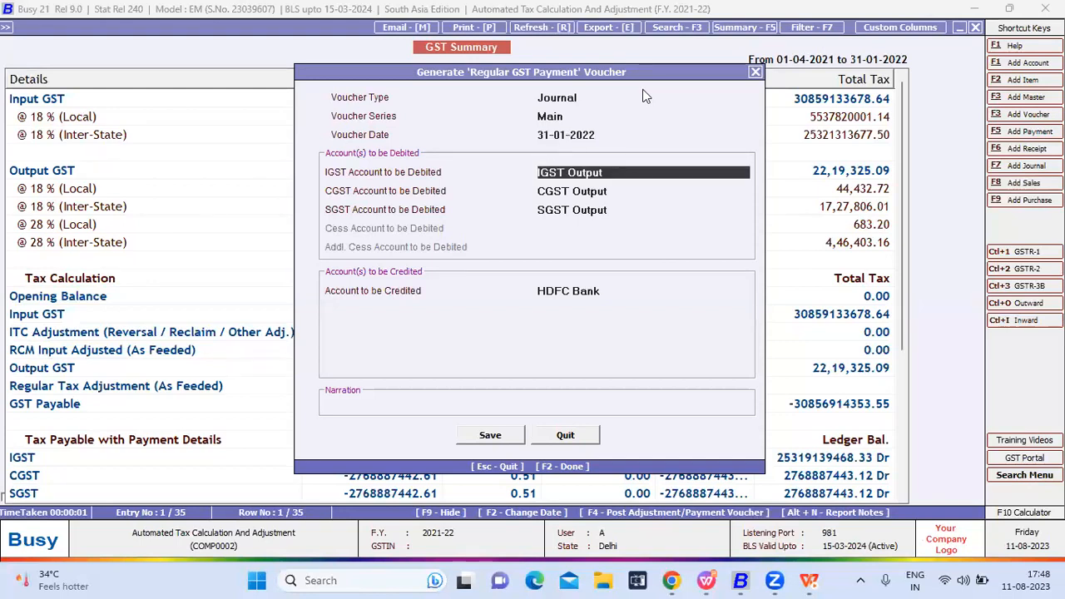
{"action": "key", "text": "Return"}
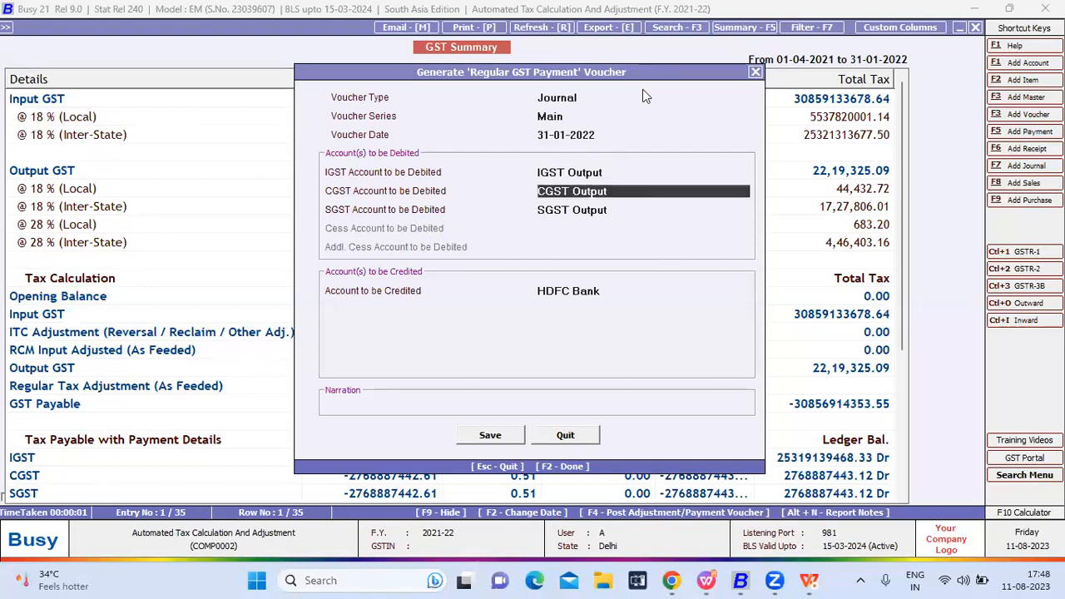
{"action": "key", "text": "Return"}
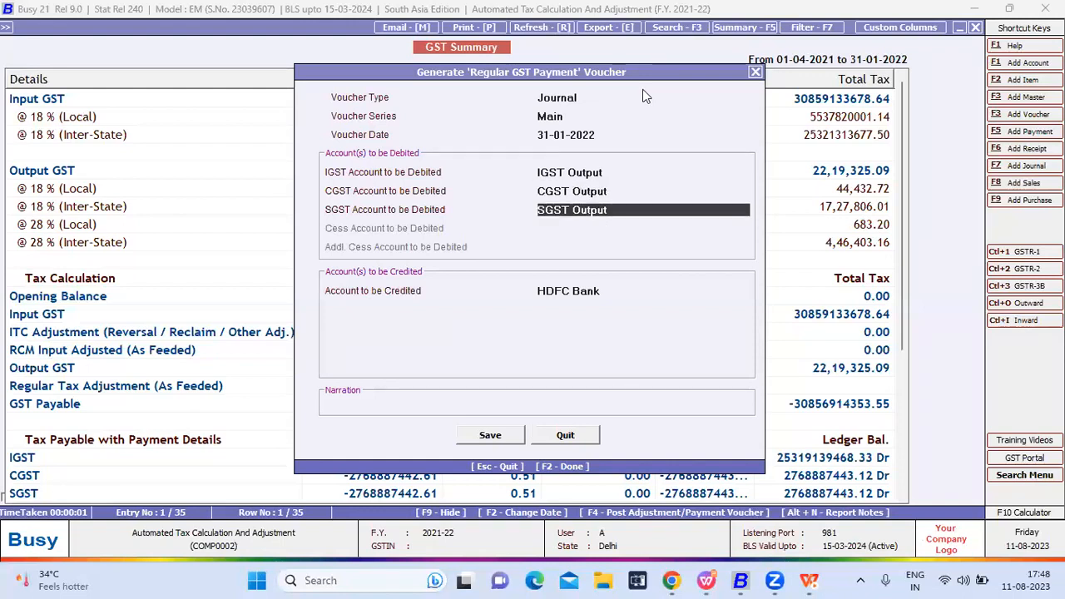
{"action": "key", "text": "Return"}
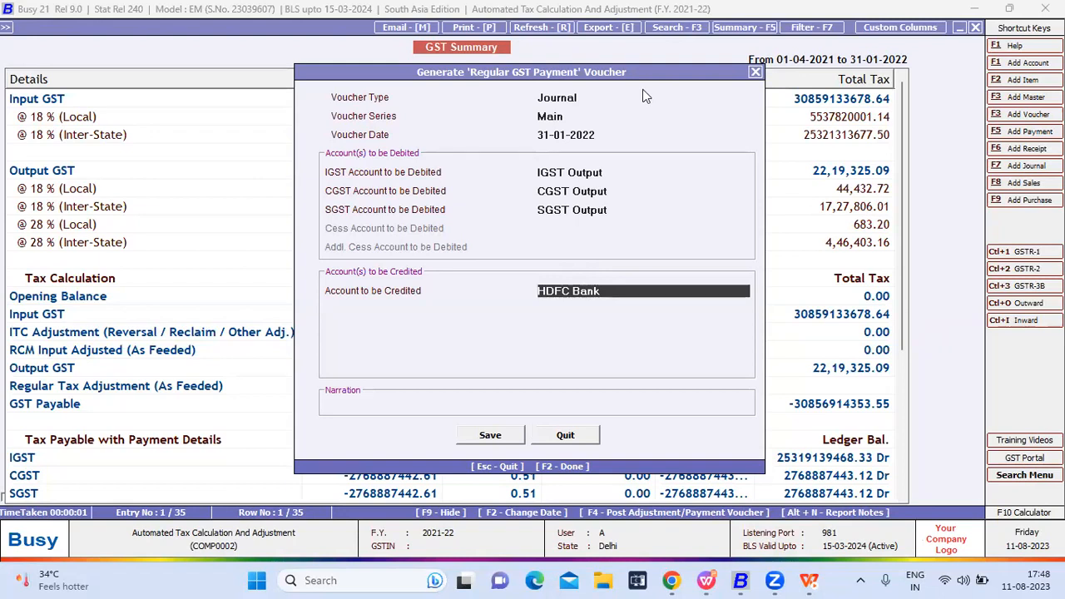
{"action": "key", "text": "Return"}
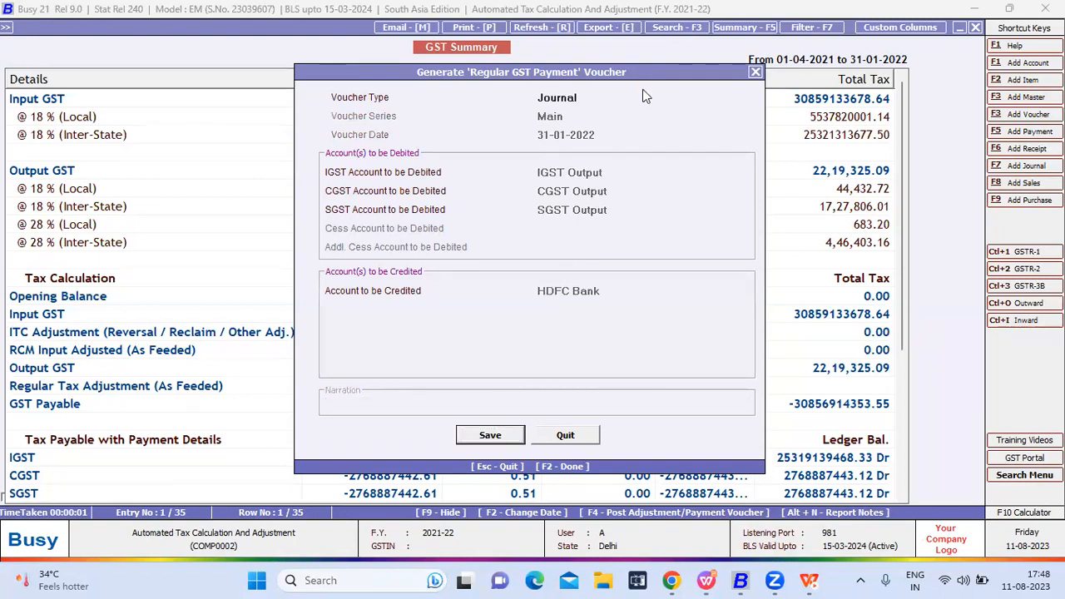
{"action": "key", "text": "Return"}
{"action": "key", "text": "Return"}
{"action": "key", "text": "Return"}
{"action": "key", "text": "Return"}
{"action": "key", "text": "Return"}
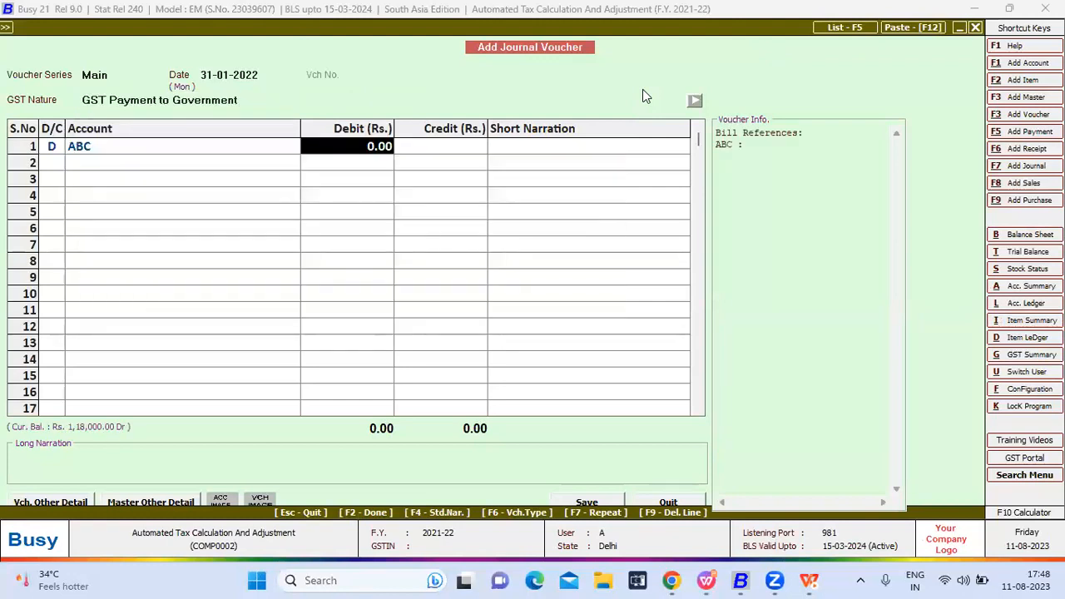
{"action": "key", "text": "Escape"}
{"action": "key", "text": "Return"}
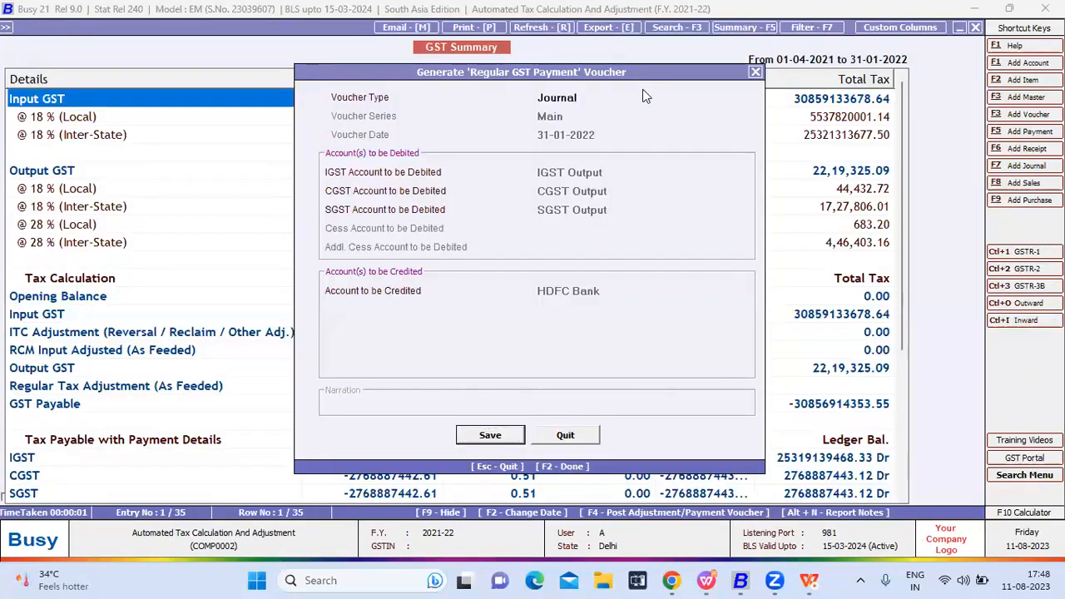
{"action": "key", "text": "Escape"}
{"action": "key", "text": "Down"}
{"action": "key", "text": "Down"}
{"action": "key", "text": "Down"}
{"action": "key", "text": "Down"}
{"action": "key", "text": "Down"}
{"action": "key", "text": "Down"}
{"action": "key", "text": "Down"}
{"action": "key", "text": "Down"}
{"action": "key", "text": "Down"}
{"action": "key", "text": "Up"}
{"action": "key", "text": "Up"}
{"action": "key", "text": "Up"}
{"action": "key", "text": "Up"}
{"action": "key", "text": "Up"}
{"action": "key", "text": "Up"}
{"action": "key", "text": "Up"}
{"action": "key", "text": "Up"}
{"action": "key", "text": "Up"}
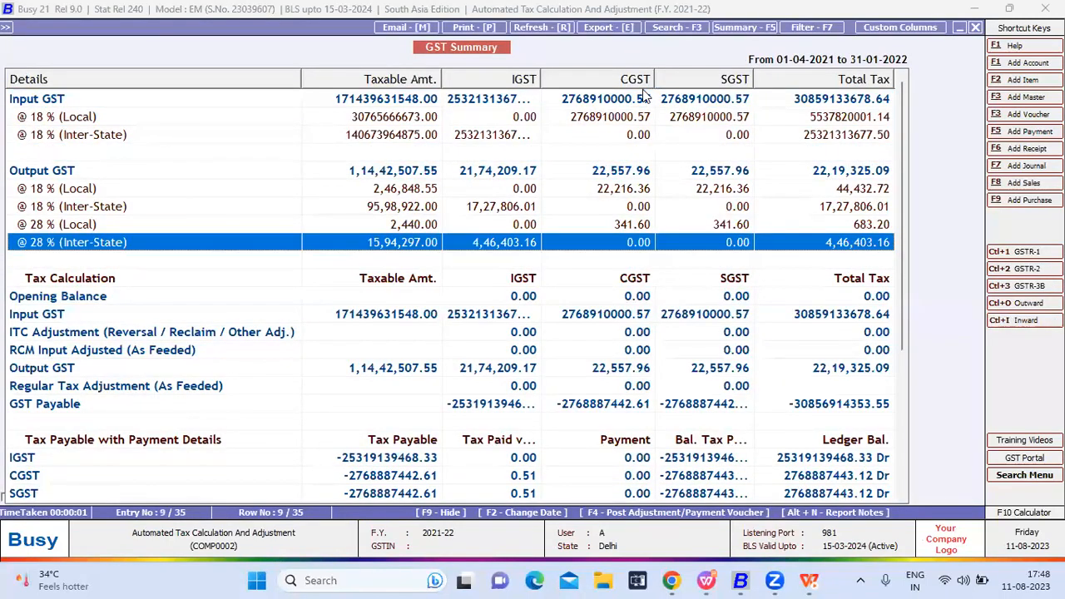
Examine the Central Sales list at 28 % (Inter-State) under Output GST, and return to the GST Summary.
{"action": "key", "text": "Down"}
{"action": "key", "text": "Down"}
{"action": "key", "text": "Down"}
{"action": "key", "text": "Down"}
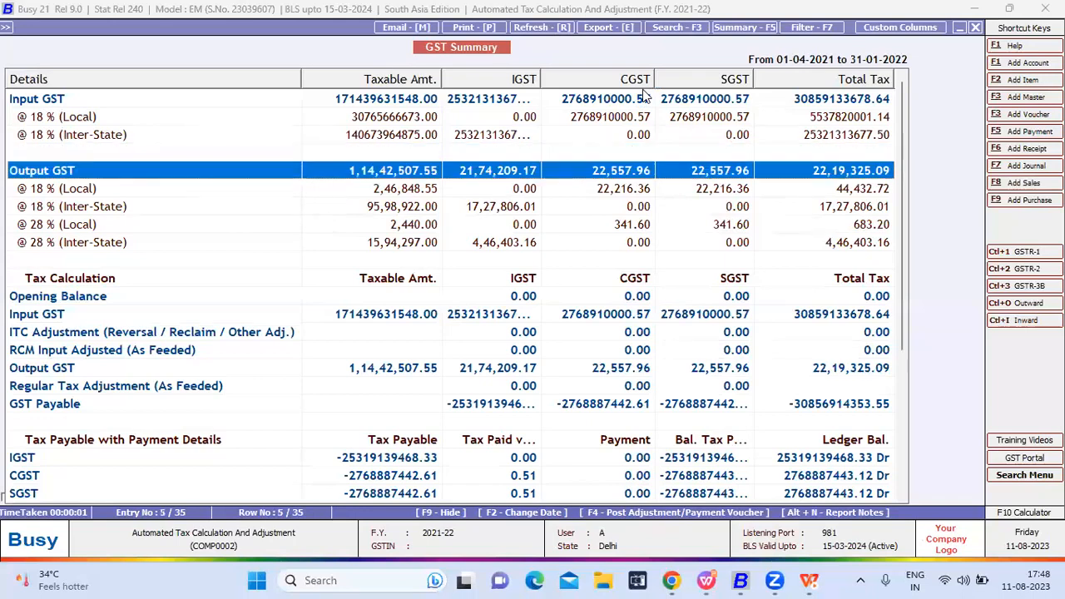
{"action": "key", "text": "Return"}
{"action": "key", "text": "Down"}
{"action": "key", "text": "Down"}
{"action": "key", "text": "Down"}
{"action": "key", "text": "Return"}
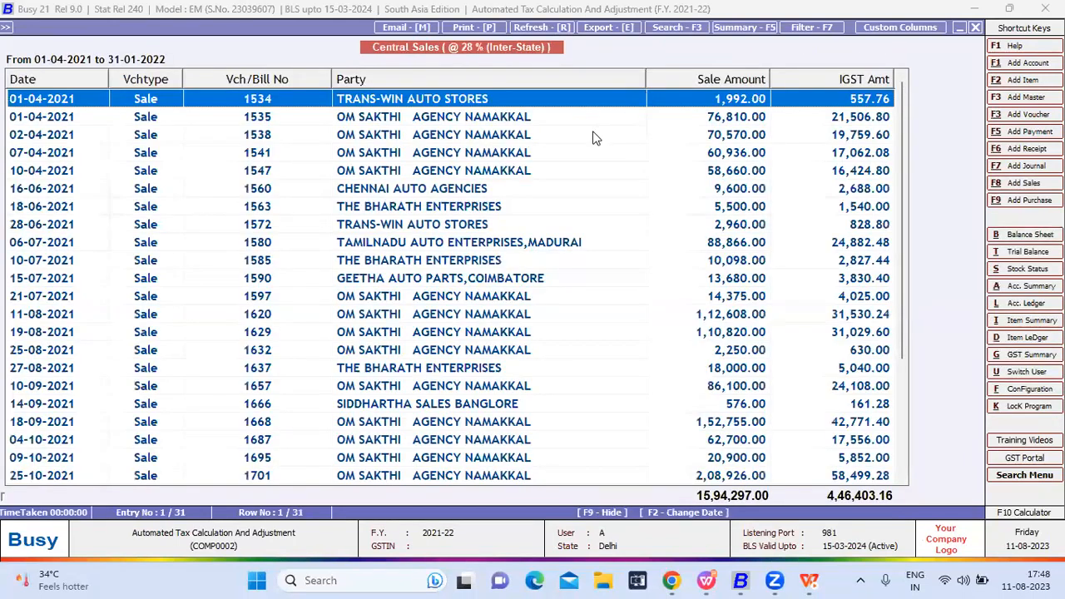
{"action": "key", "text": "Escape"}
{"action": "key", "text": "Escape"}
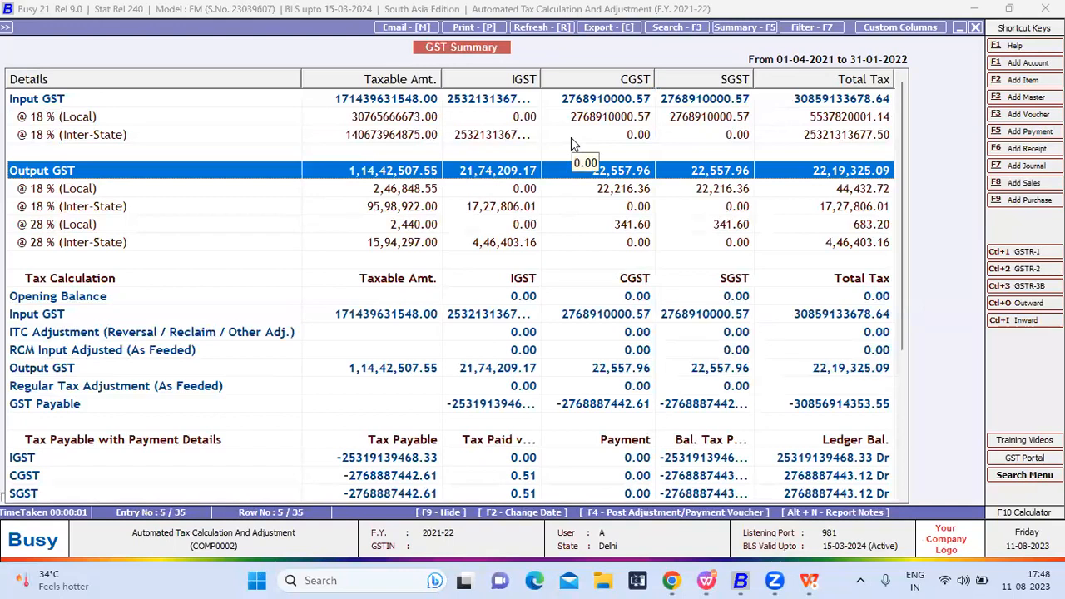
{"action": "key", "text": "F4"}
{"action": "key", "text": "Tab"}
{"action": "key", "text": "Tab"}
{"action": "key", "text": "Tab"}
{"action": "key", "text": "Tab"}
{"action": "key", "text": "Tab"}
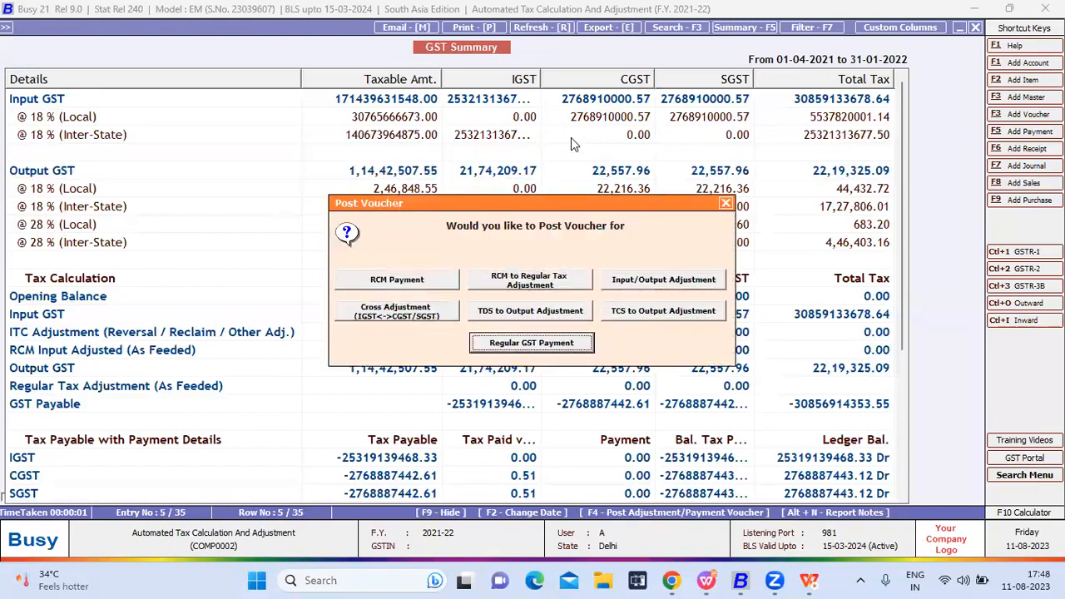
{"action": "key", "text": "Return"}
{"action": "key", "text": "Return"}
{"action": "key", "text": "Return"}
{"action": "key", "text": "Return"}
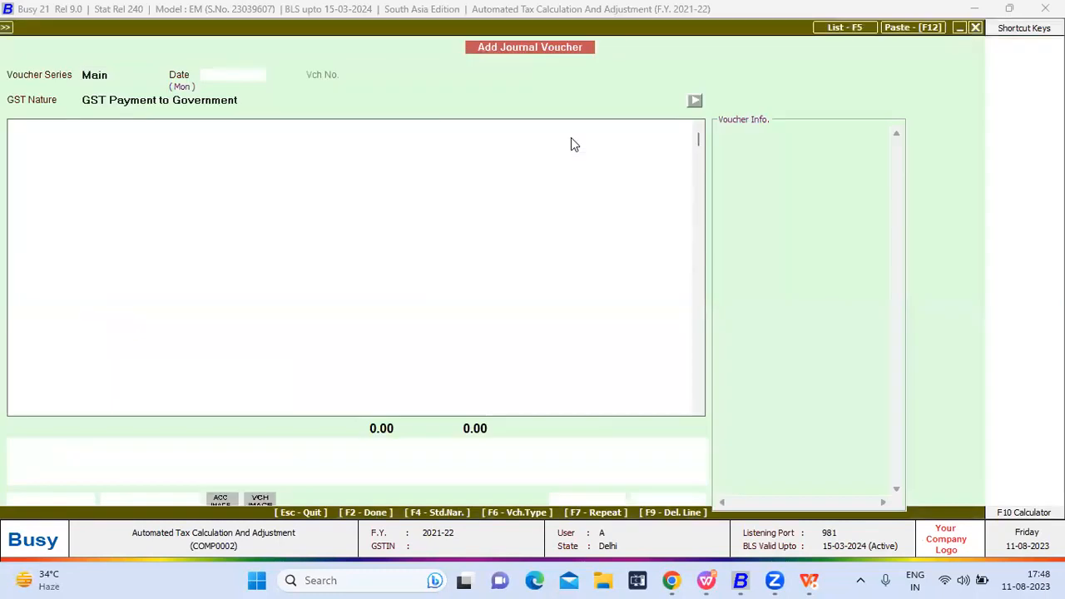
{"action": "key", "text": "Escape"}
{"action": "key", "text": "F2"}
{"action": "key", "text": "F2"}
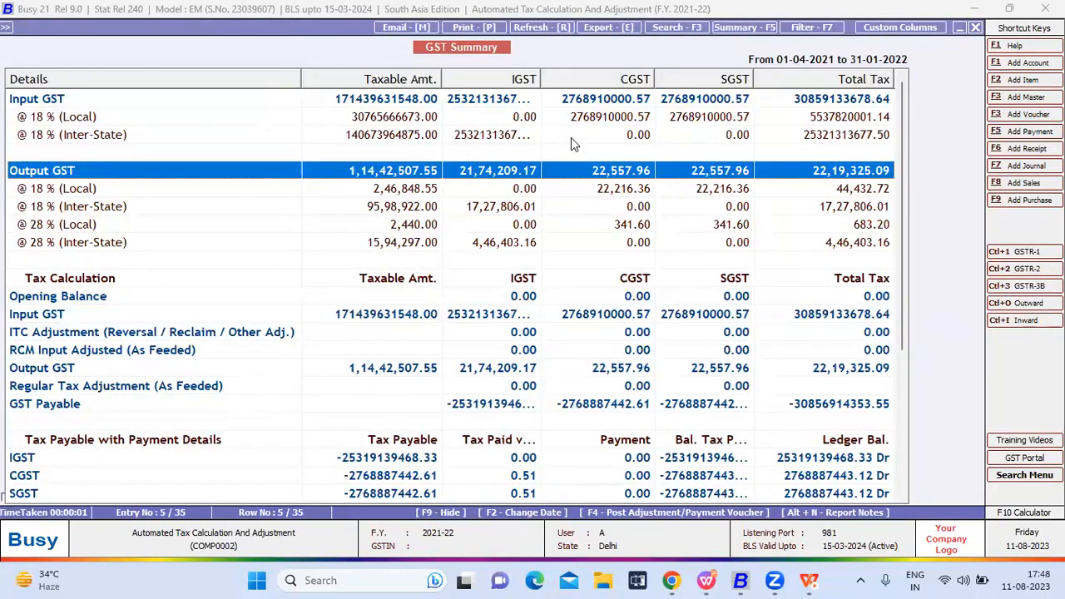
Generate a Regular GST Payment journal voucher in series Main dated 31-01-2022 from the GST Summary.
{"action": "key", "text": "F4"}
{"action": "key", "text": "Tab"}
{"action": "key", "text": "Tab"}
{"action": "key", "text": "Tab"}
{"action": "key", "text": "Tab"}
{"action": "key", "text": "Tab"}
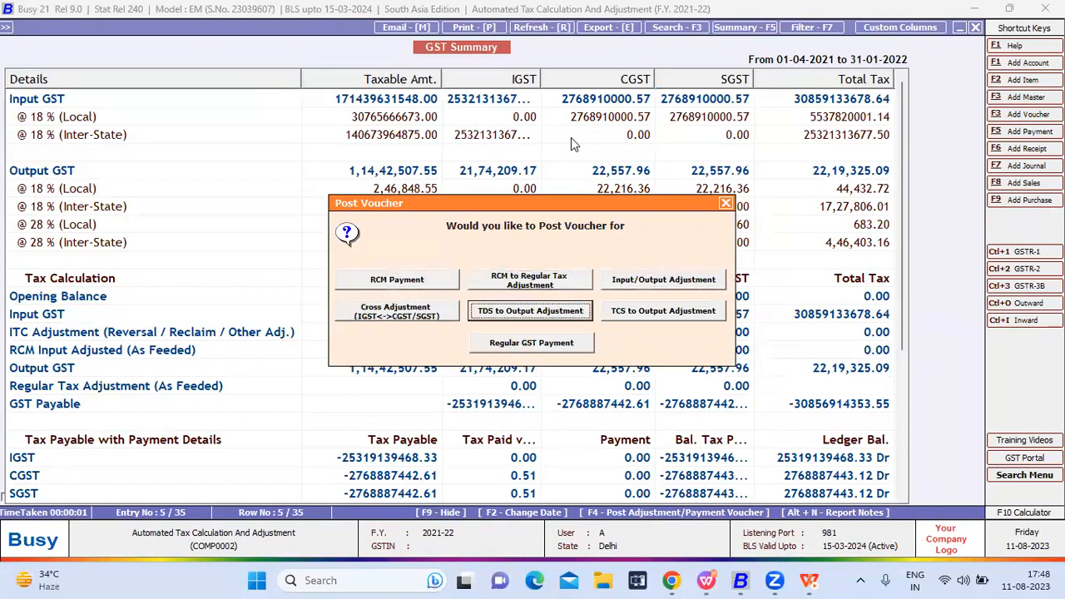
{"action": "key", "text": "Return"}
{"action": "key", "text": "Return"}
{"action": "key", "text": "Return"}
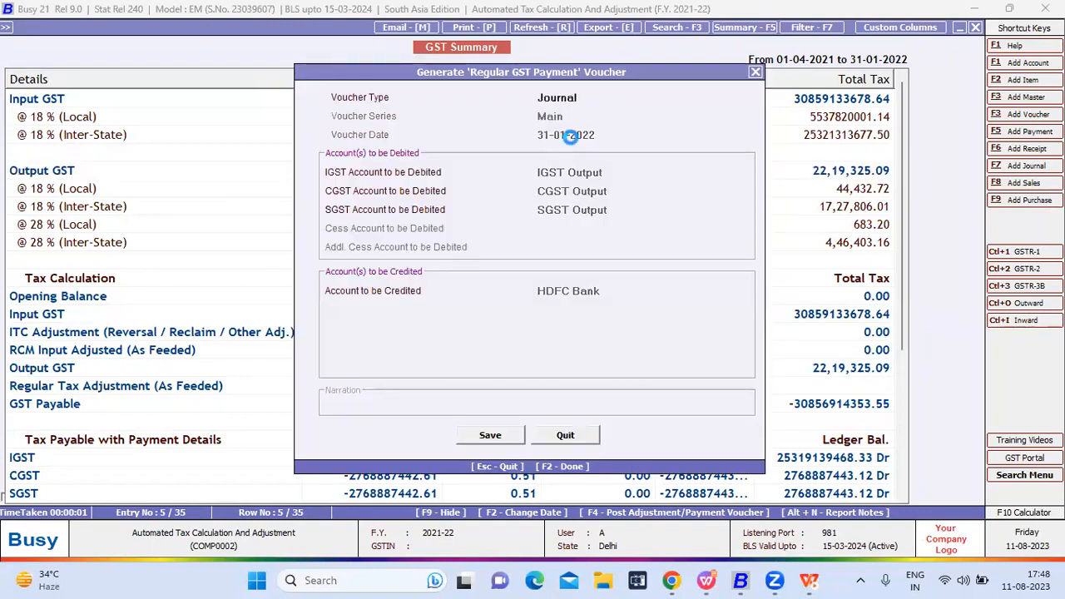
{"action": "key", "text": "F2"}
{"action": "key", "text": "Return"}
{"action": "key", "text": "Return"}
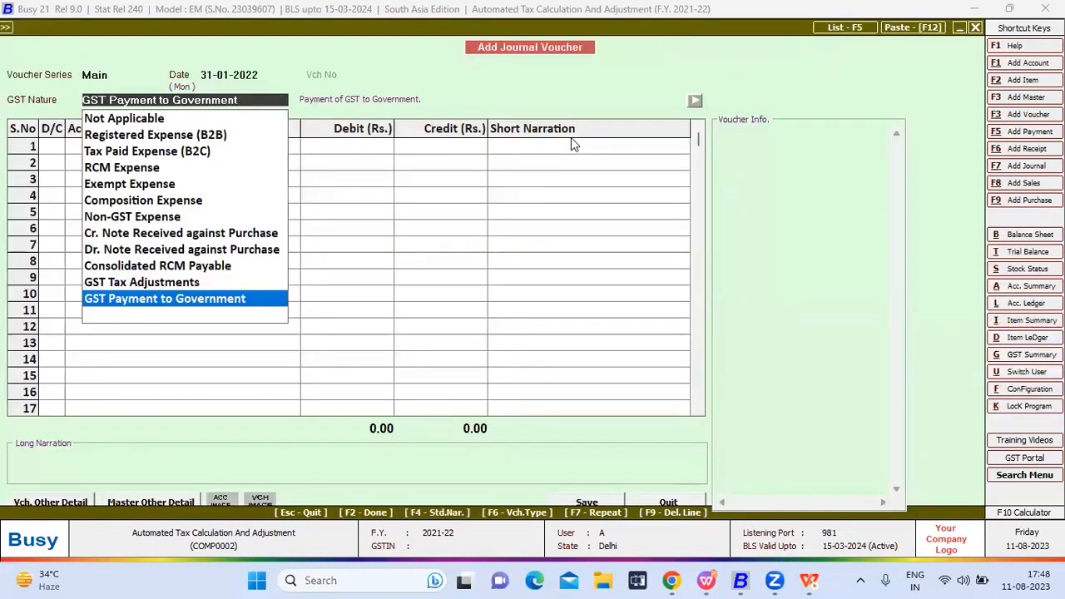
Accept GST Payment to Government as the GST nature, enter IGST Output as the debit account, and quit the voucher without saving.
{"action": "key", "text": "Return"}
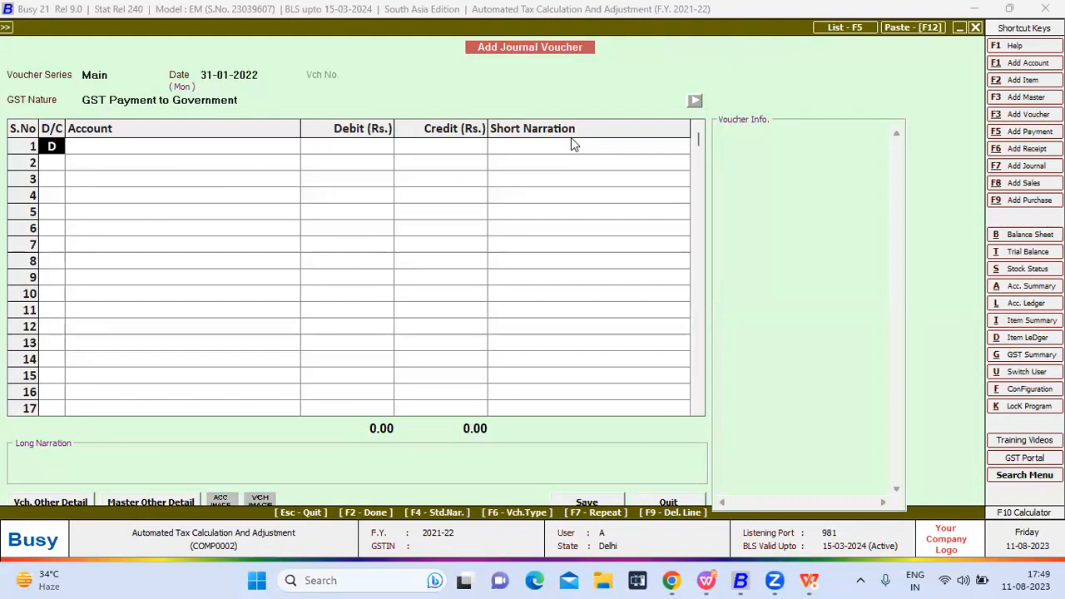
{"action": "key", "text": "Return"}
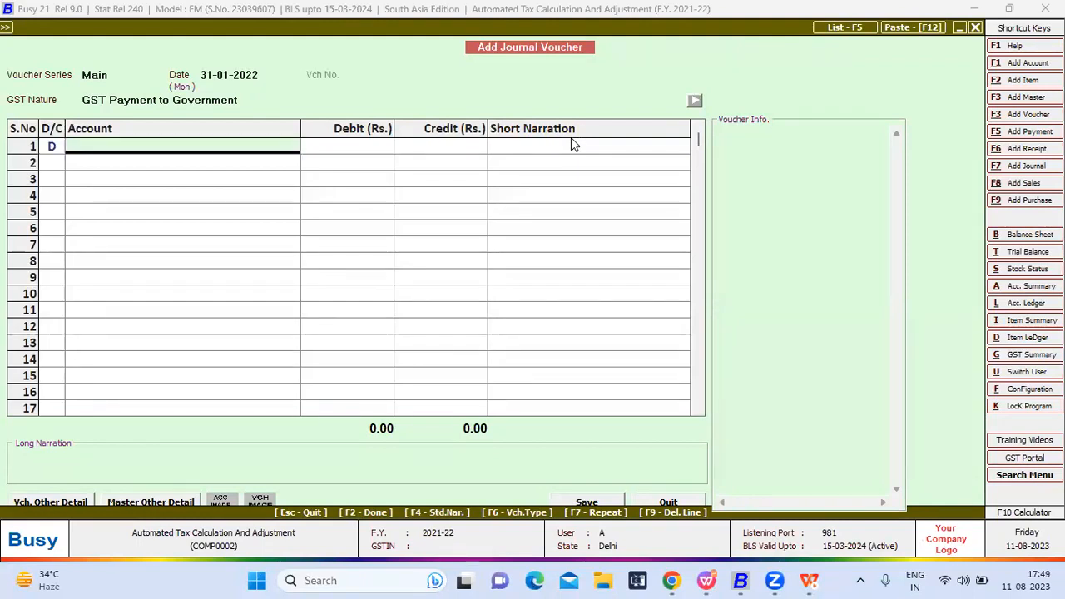
{"action": "type", "text": "i"}
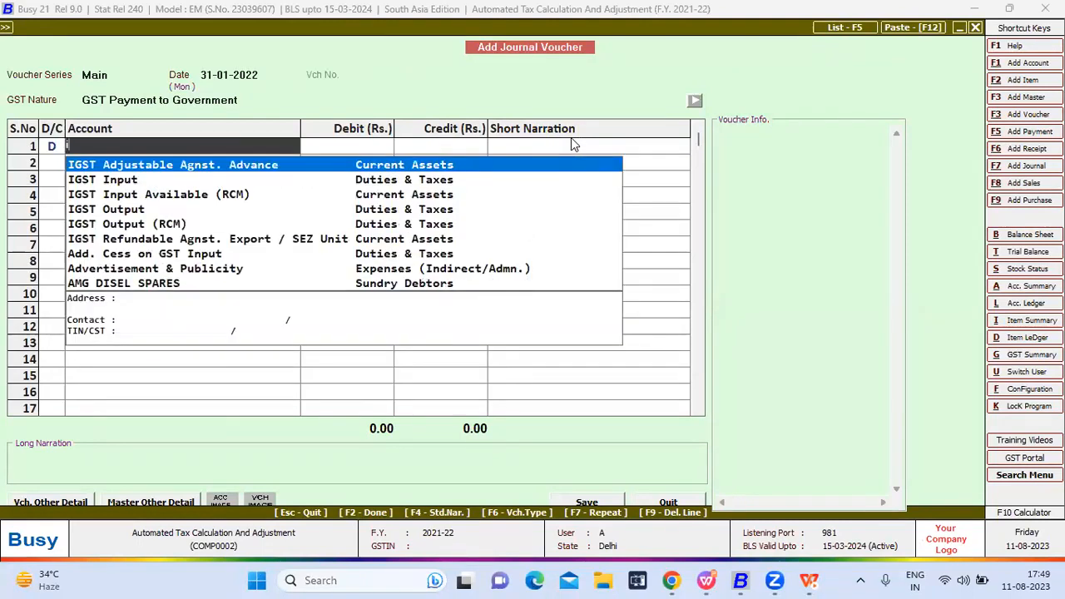
{"action": "key", "text": "Return"}
{"action": "key", "text": "Left"}
{"action": "type", "text": "i"}
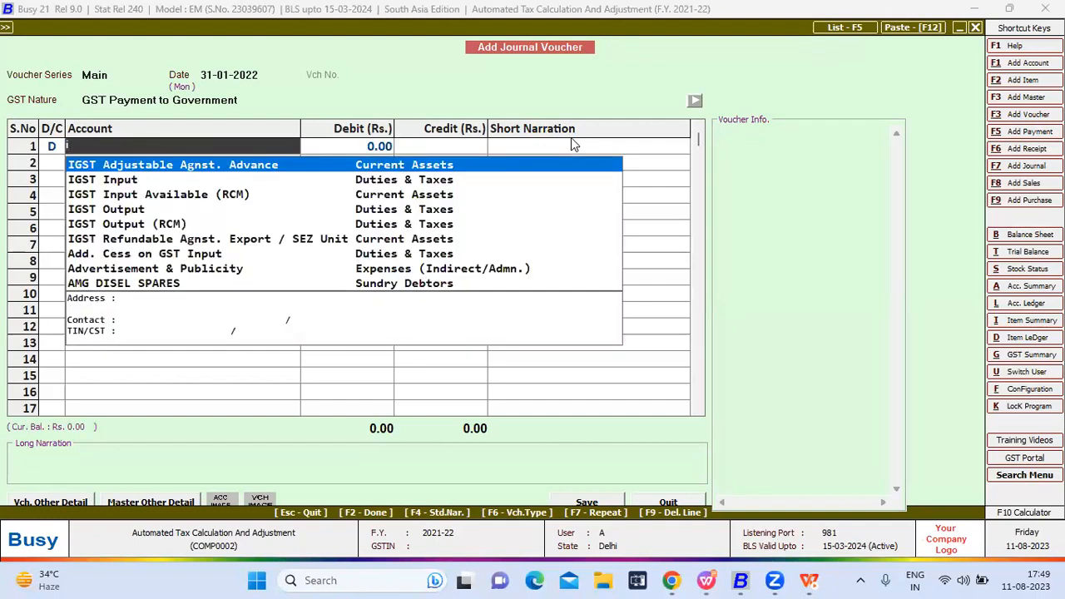
{"action": "key", "text": "Down"}
{"action": "key", "text": "Down"}
{"action": "key", "text": "Down"}
{"action": "key", "text": "Return"}
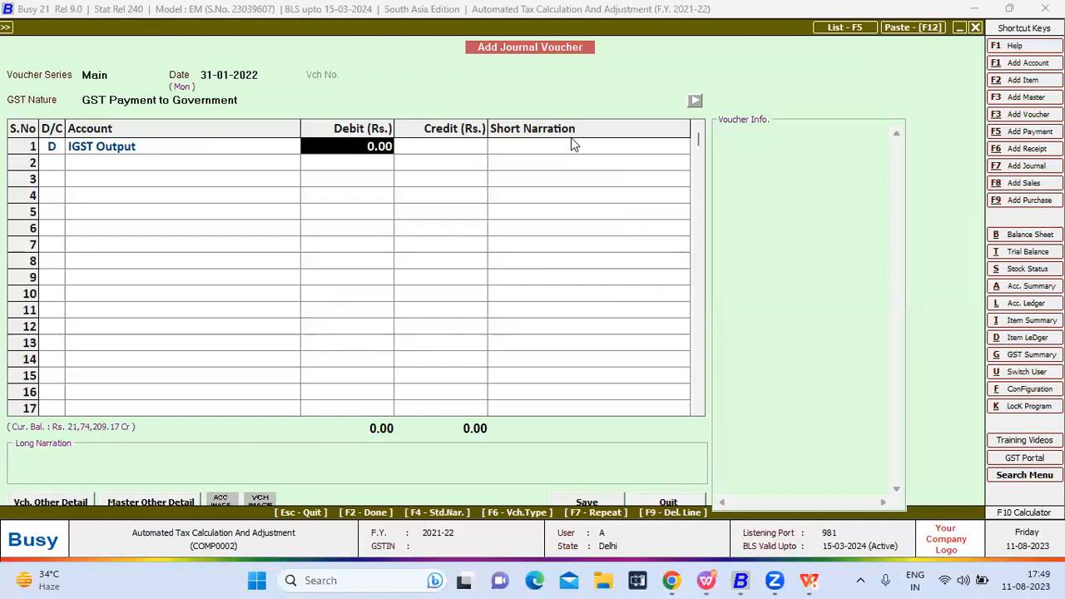
{"action": "key", "text": "Escape"}
{"action": "key", "text": "Return"}
{"action": "key", "text": "Escape"}
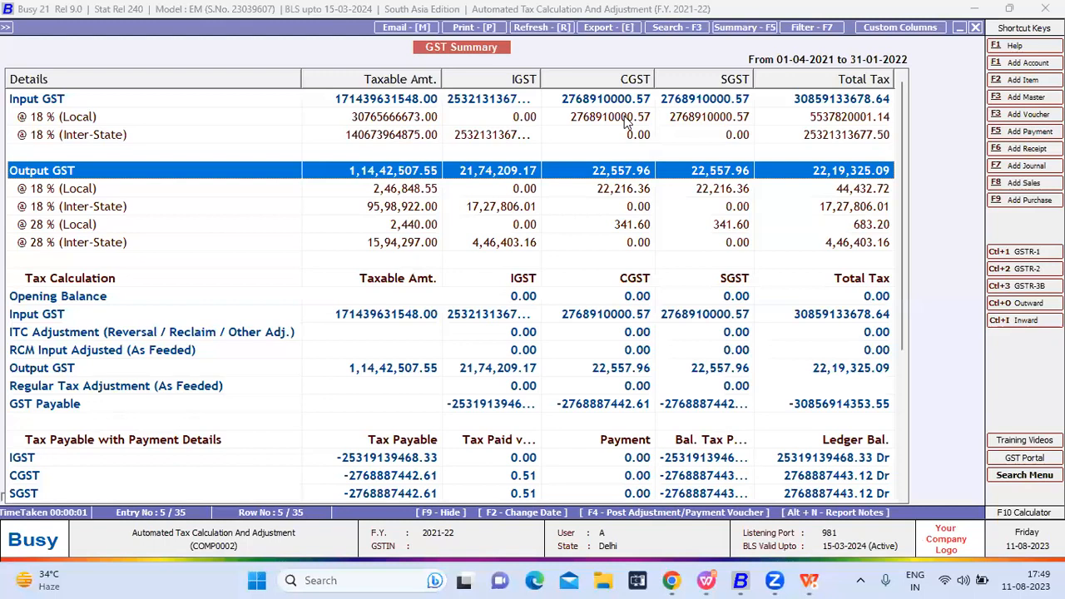
{"action": "key", "text": "Home"}
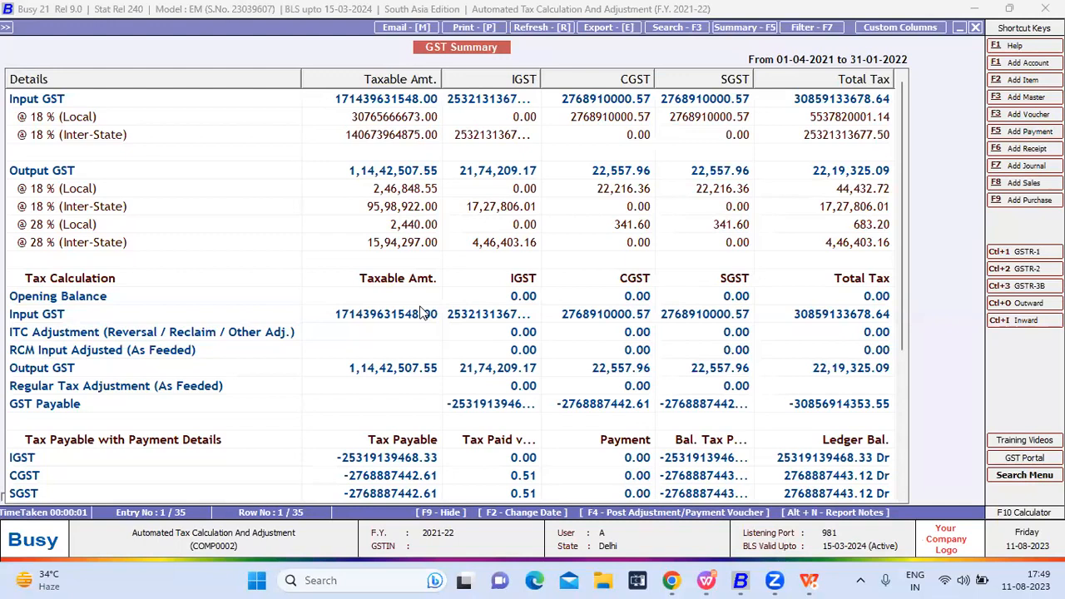
{"action": "left_click", "coordinate": [159, 338]}
{"action": "key", "text": "F2"}
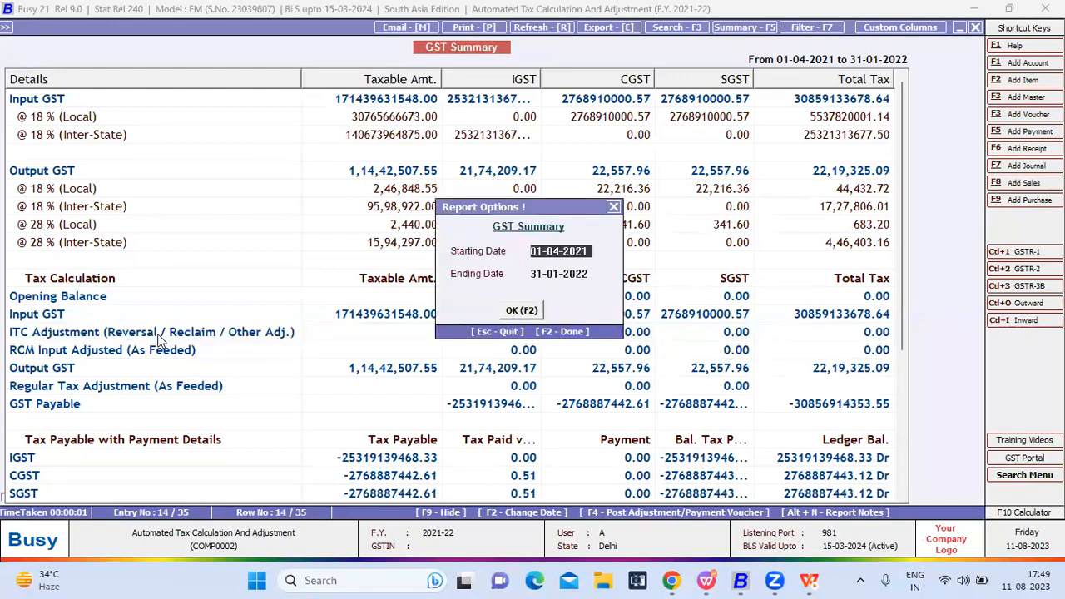
{"action": "key", "text": "Escape"}
{"action": "key", "text": "F3"}
{"action": "key", "text": "Escape"}
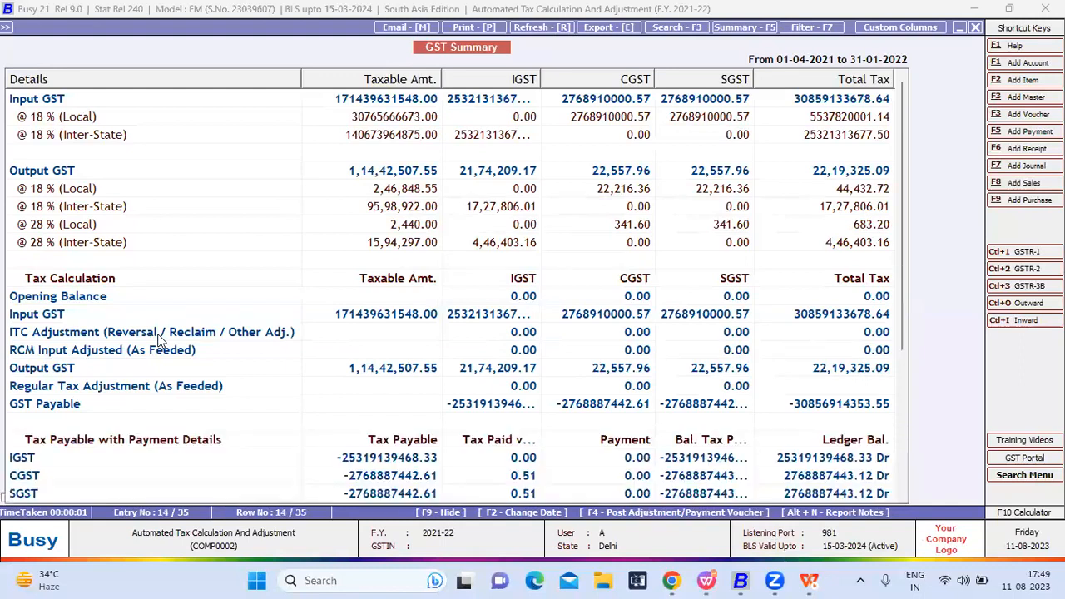
Set the GST Summary's ending date to 30-04-2021 and regenerate the report from 01-04-2021.
{"action": "key", "text": "F2"}
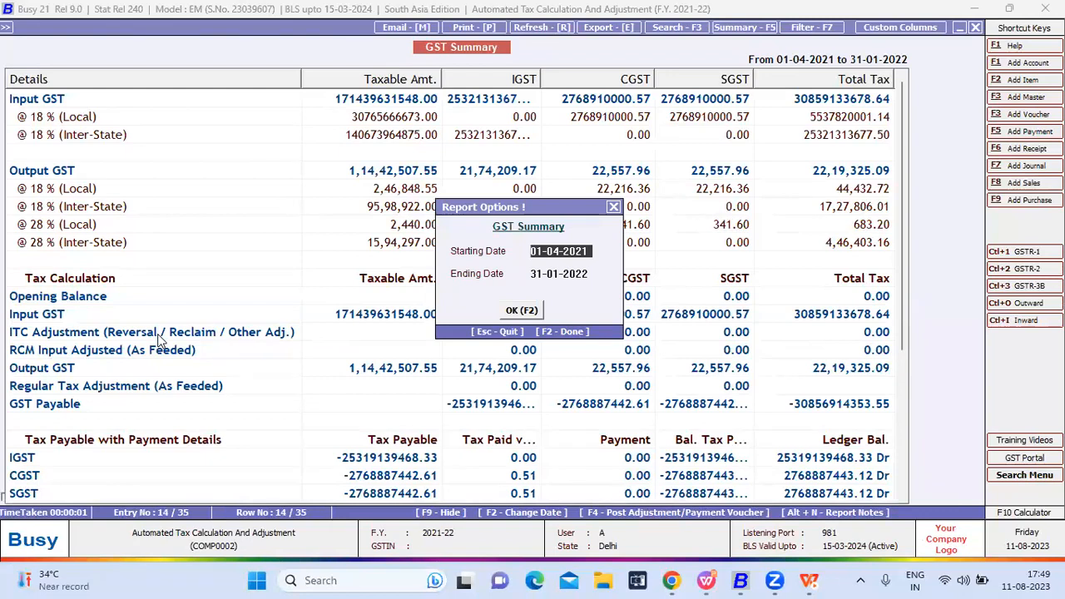
{"action": "key", "text": "Return"}
{"action": "type", "text": "31.4"}
{"action": "key", "text": "Return"}
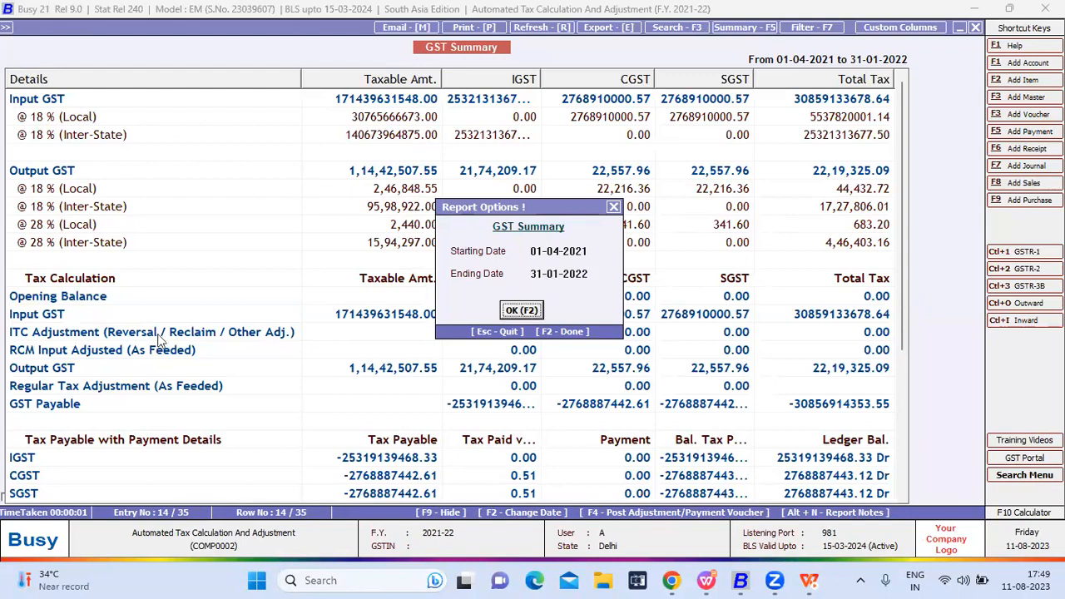
{"action": "key", "text": "Escape"}
{"action": "type", "text": "3"}
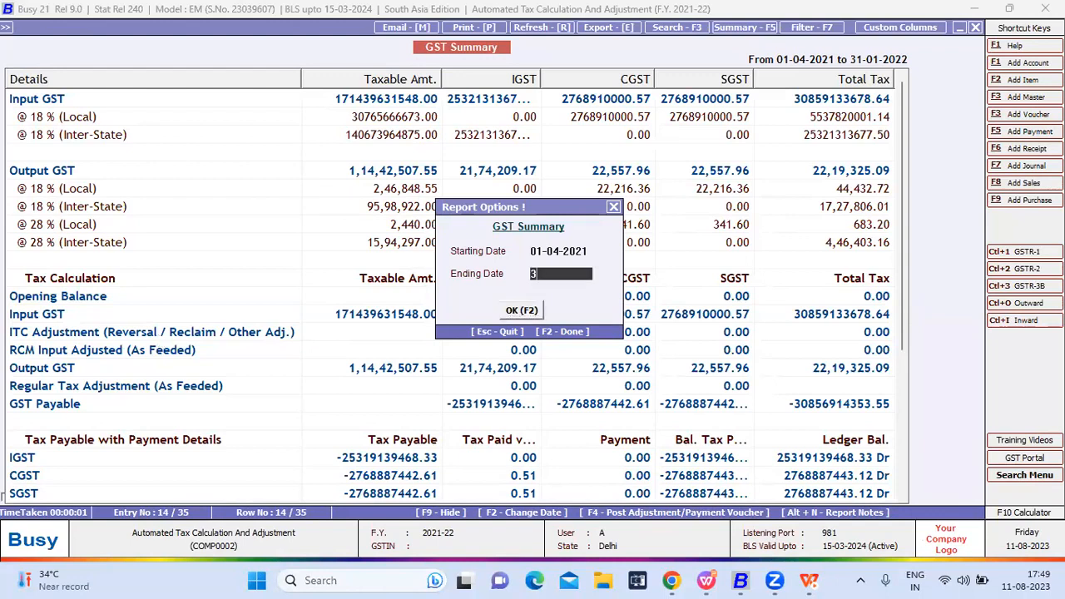
{"action": "type", "text": "0.4"}
{"action": "key", "text": "Return"}
{"action": "key", "text": "Return"}
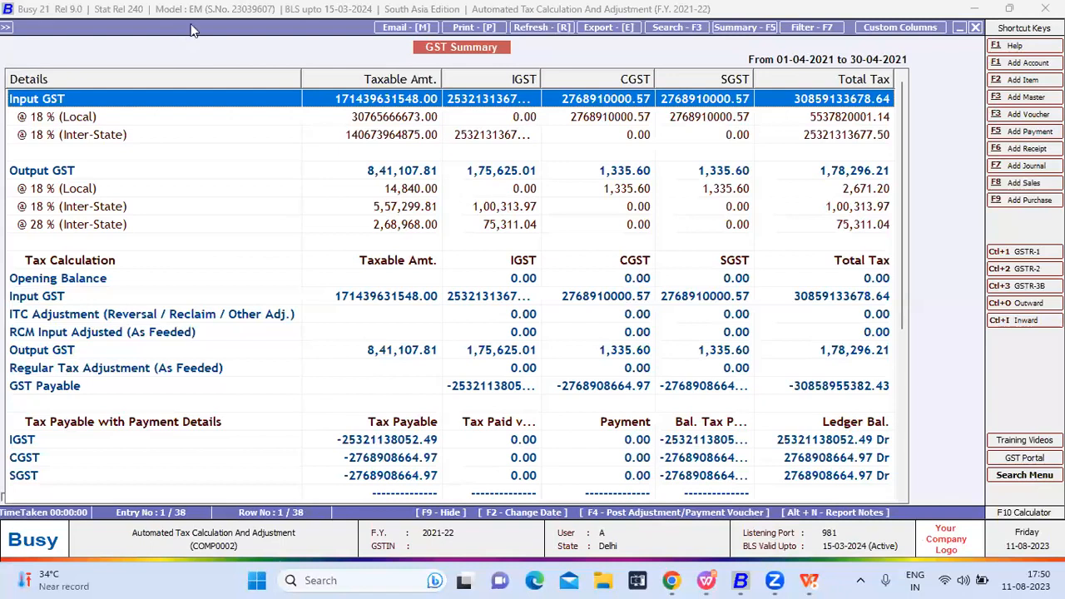
Switch to the Automated Tax Calculation and Adjustment slide show in WPS Presentation and display the further-assistance help-desk slide.
{"action": "left_click", "coordinate": [705, 580]}
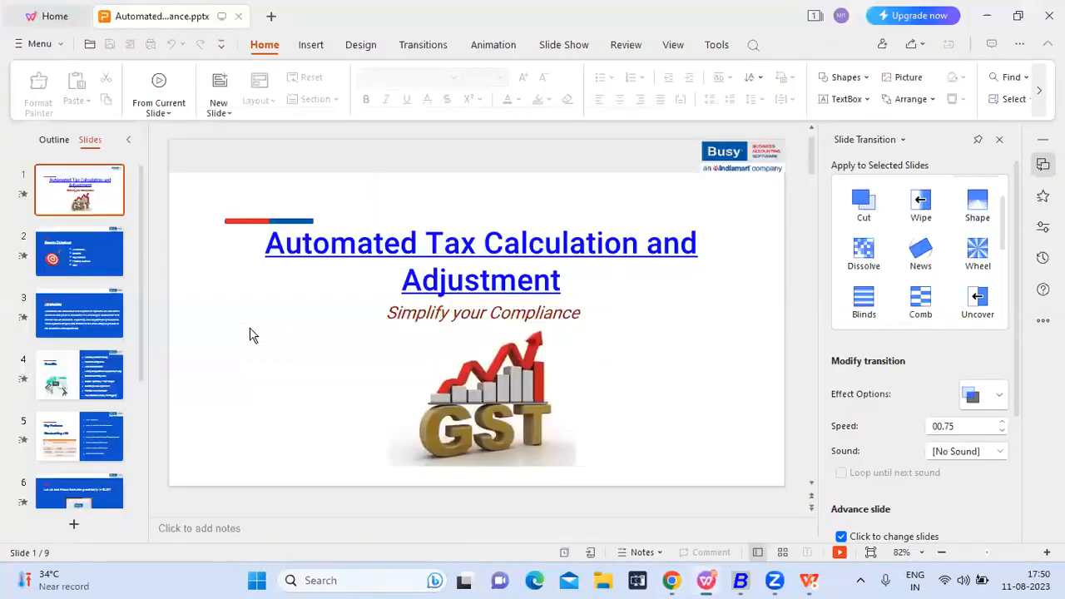
{"action": "scroll", "coordinate": [123, 413], "scroll_direction": "down", "scroll_amount": 3}
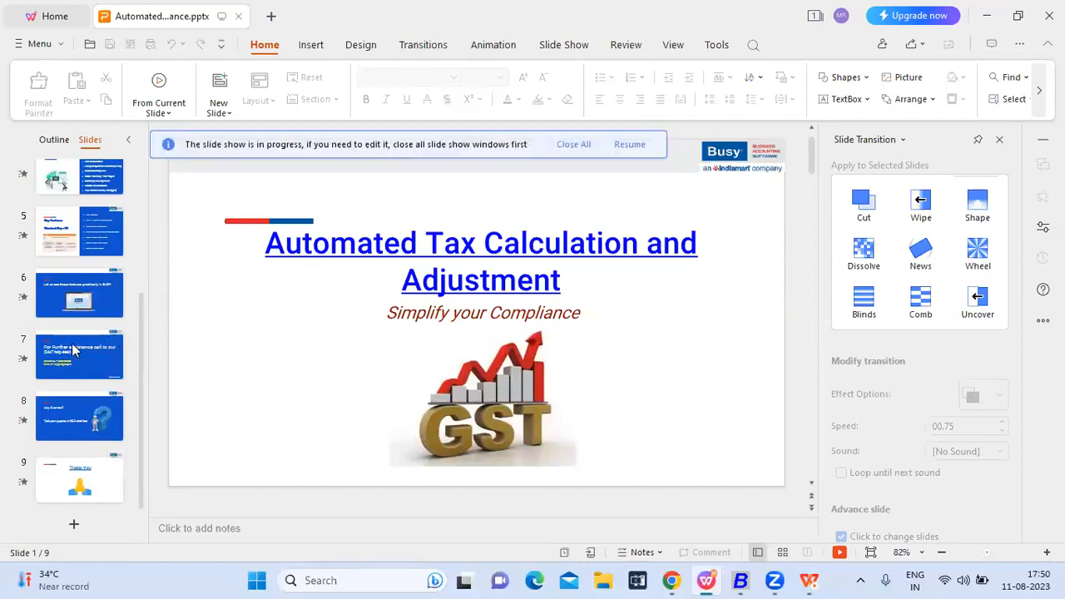
{"action": "left_click", "coordinate": [809, 580]}
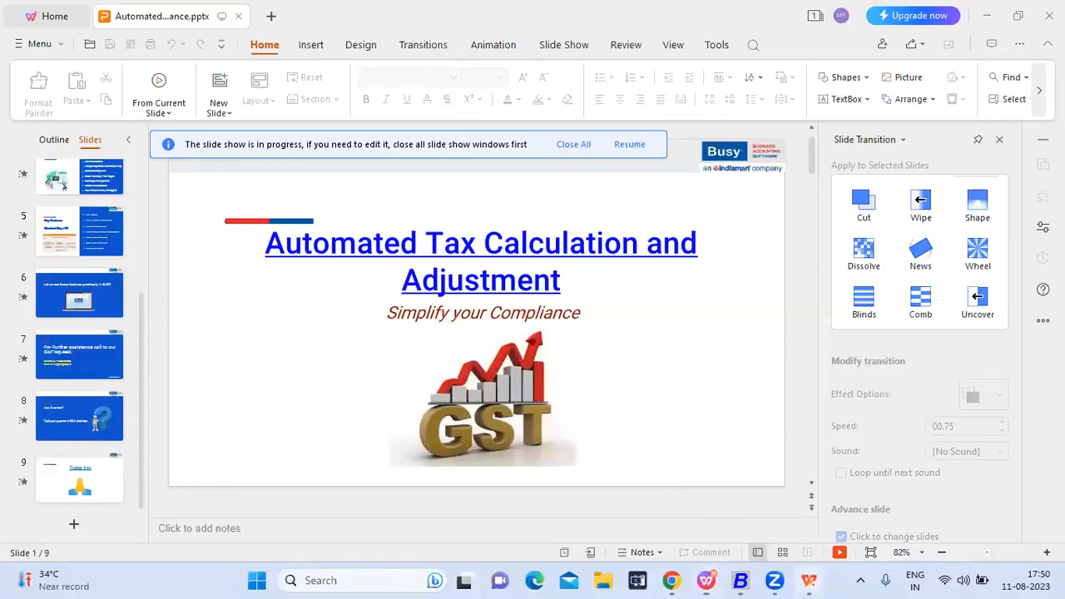
{"action": "left_click", "coordinate": [762, 400]}
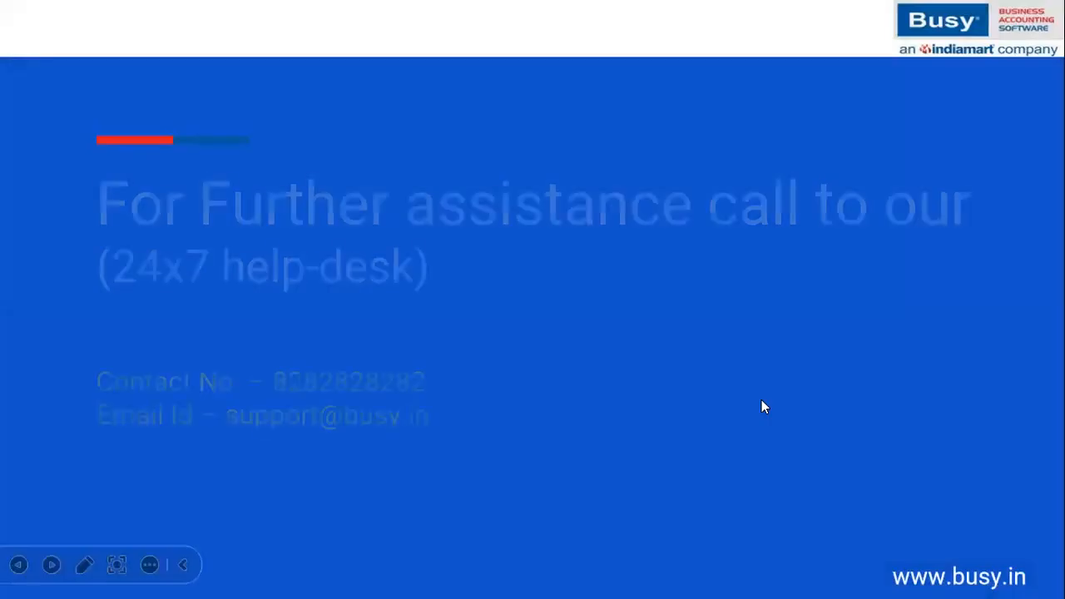